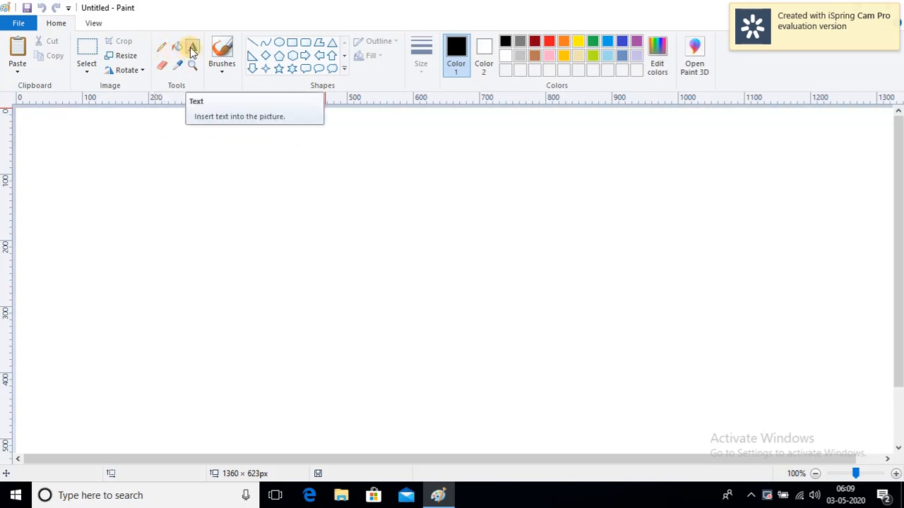
# Draw a text box about 756 × 103 px near the top of the blank canvas
pyautogui.click(189, 50)
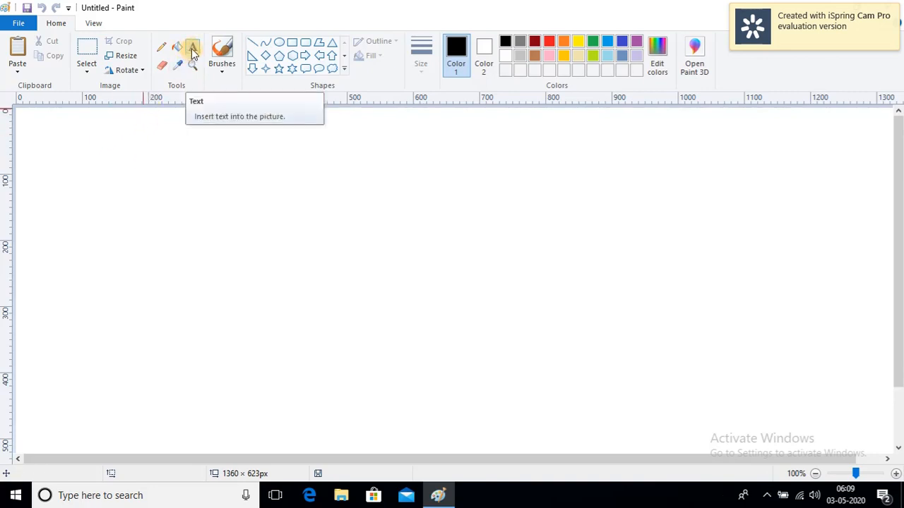
pyautogui.click(95, 132)
pyautogui.moveTo(122, 145); pyautogui.dragTo(595, 198)
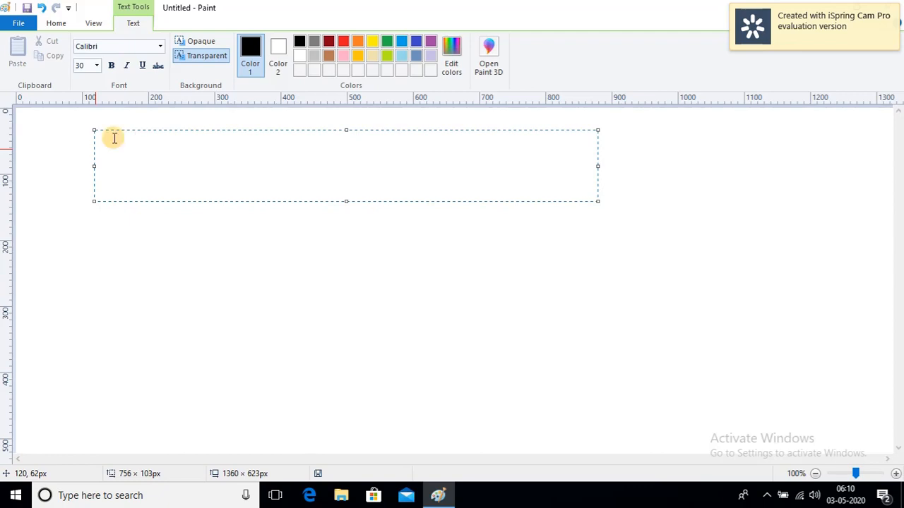
# Enter the heading "Welcome, Uit Tech Education" on the first line of the text box
pyautogui.write('Welcome')
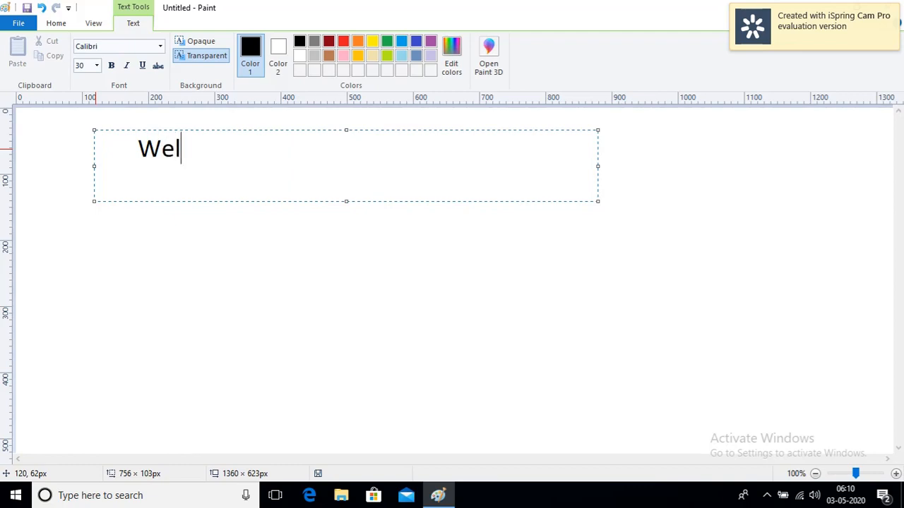
pyautogui.write(', ')
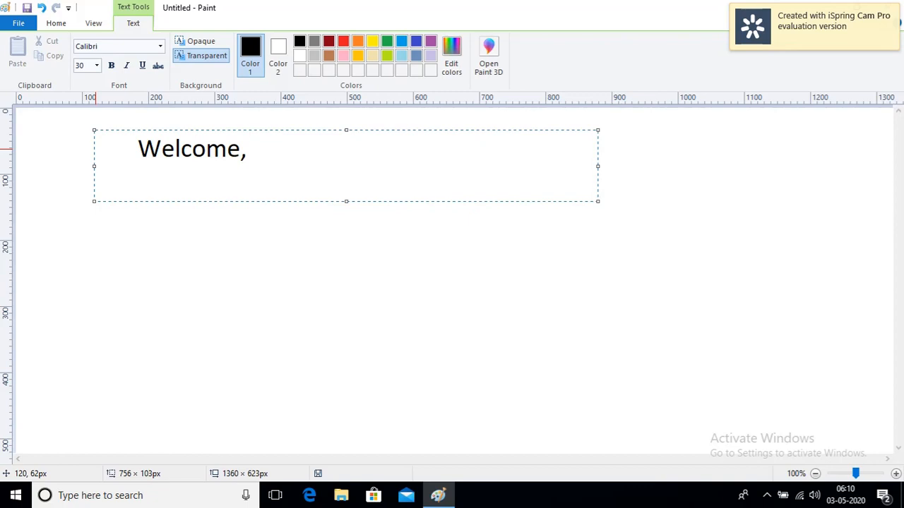
pyautogui.write('Uit Tech ')
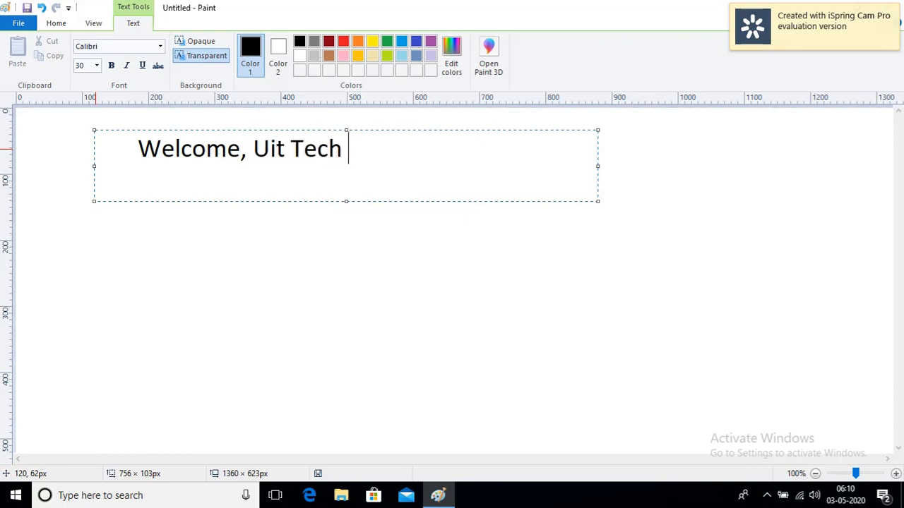
pyautogui.write('Educat')
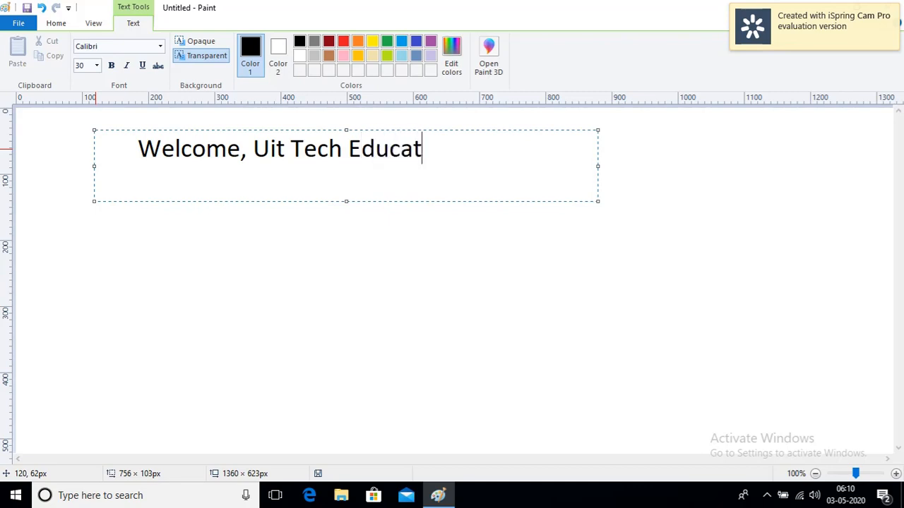
pyautogui.write('ion')
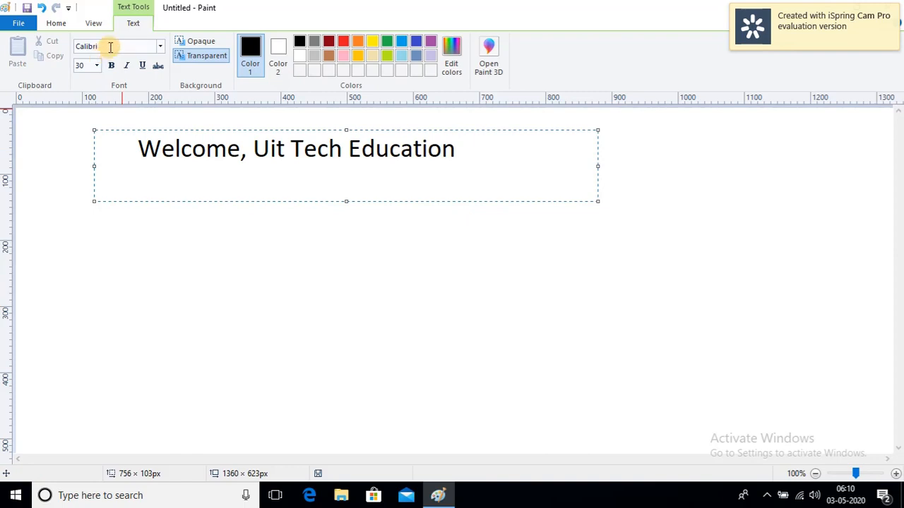
# Set the font for new text to Edwardian Script ITC and start a second line below the heading
pyautogui.click(161, 49)
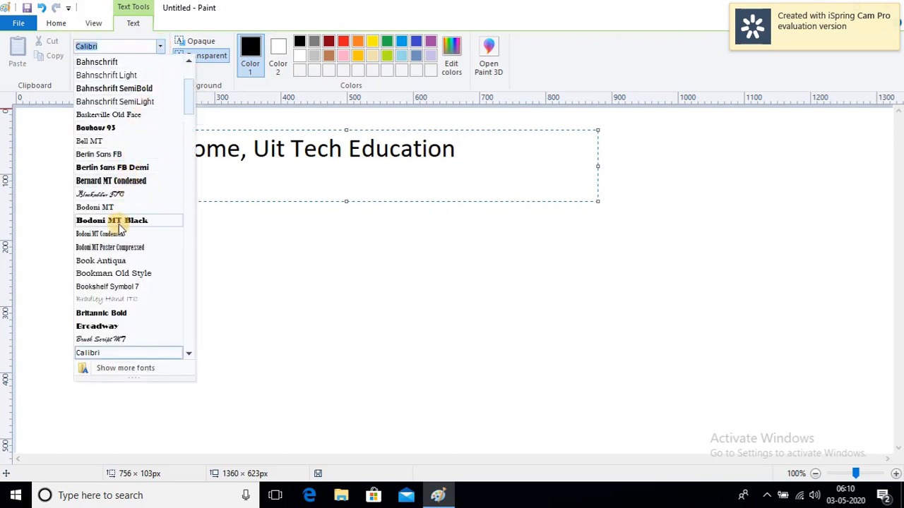
pyautogui.scroll(-1, 120, 232)
pyautogui.scroll(-3, 131, 243)
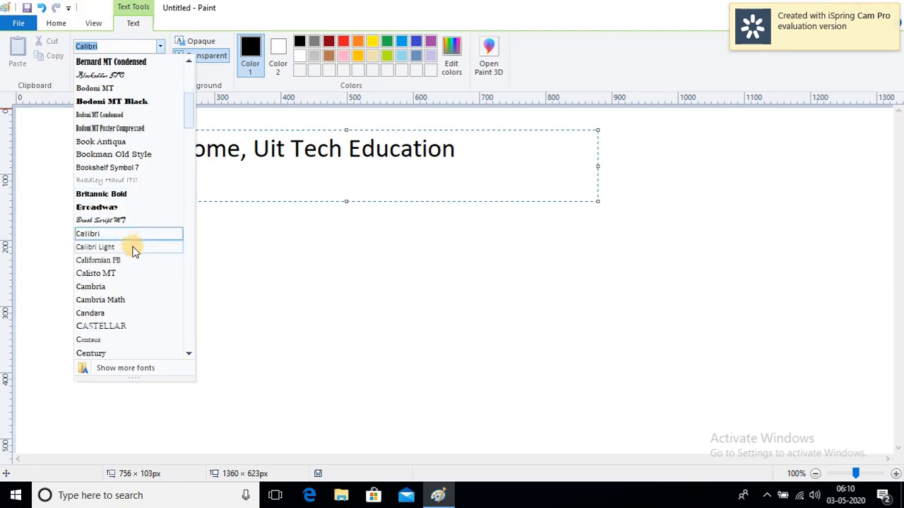
pyautogui.scroll(-4, 131, 248)
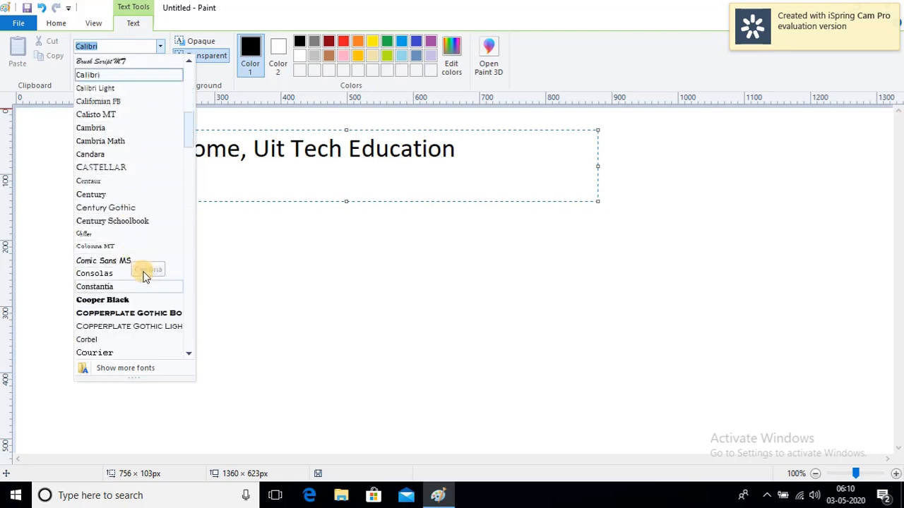
pyautogui.scroll(-1, 138, 296)
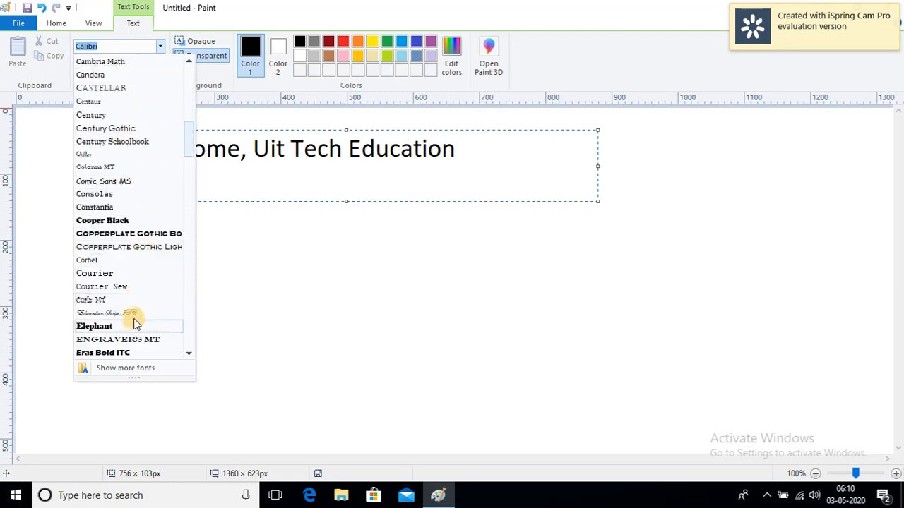
pyautogui.click(132, 312)
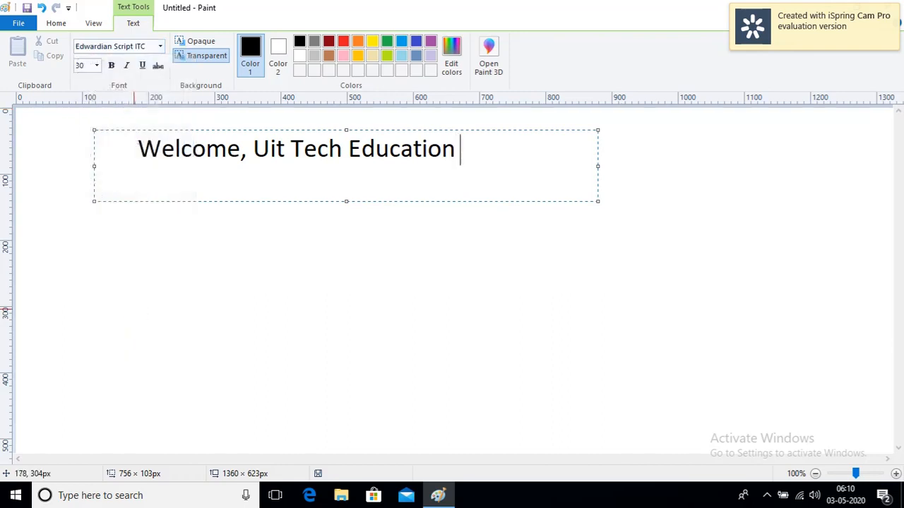
pyautogui.press('Return')
# Write "Online Computer Course" on the second line of the text box
pyautogui.write('Onli')
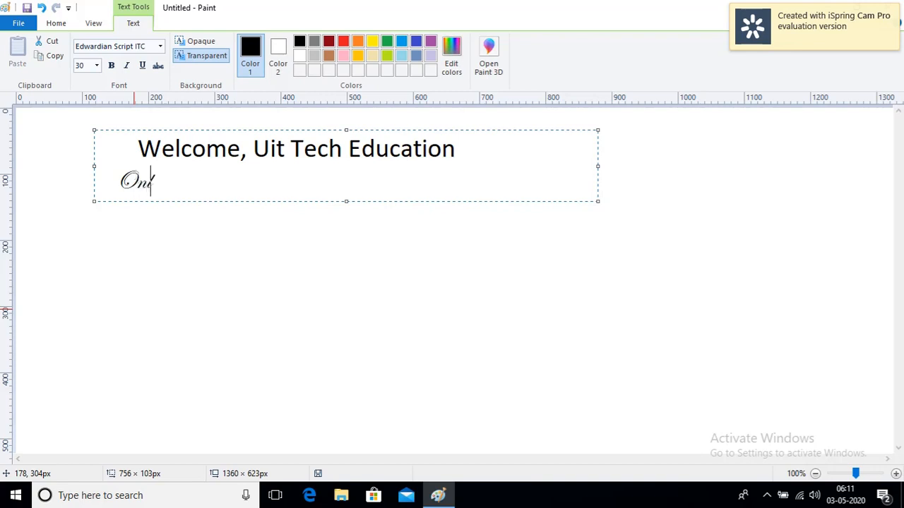
pyautogui.write('ne C')
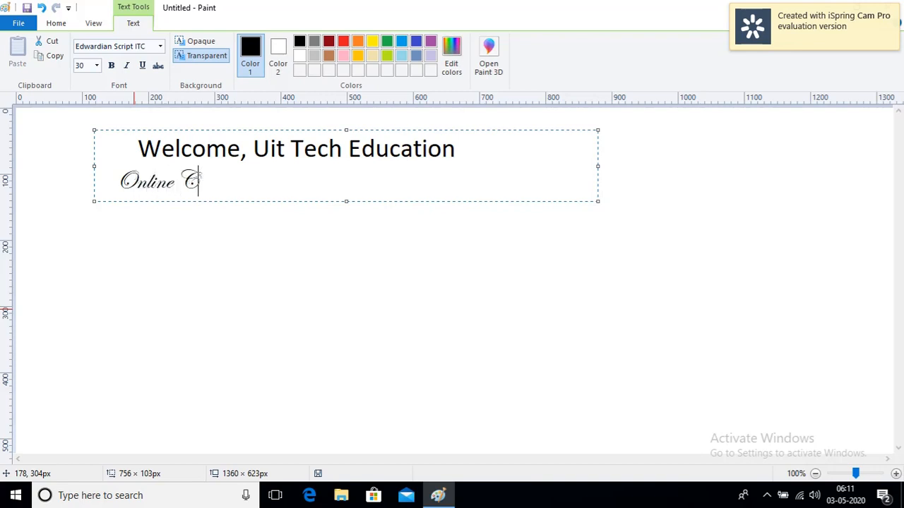
pyautogui.write('omputer Co')
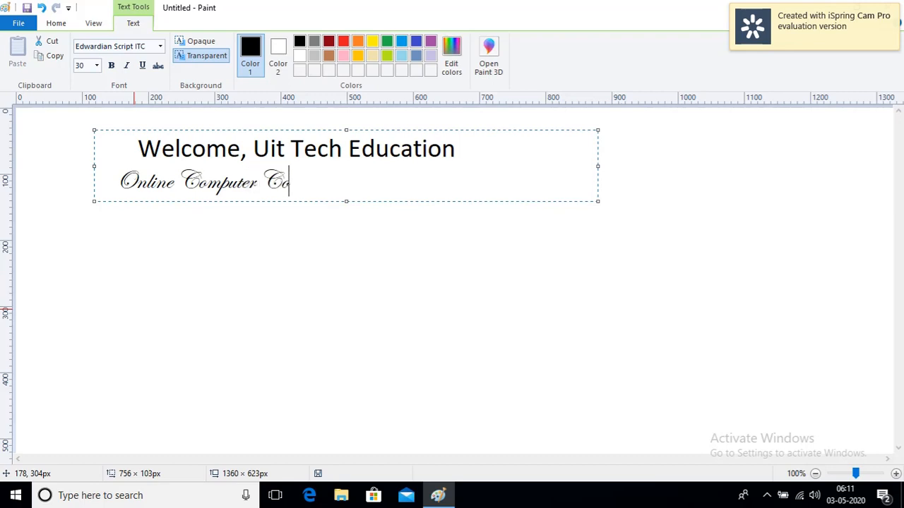
pyautogui.write('urse')
# Replace the word "Course" on the second line with "CENTRE"
pyautogui.press('BackSpace')
pyautogui.press('BackSpace')
pyautogui.press('BackSpace')
pyautogui.press('BackSpace')
pyautogui.press('BackSpace')
pyautogui.press('BackSpace')
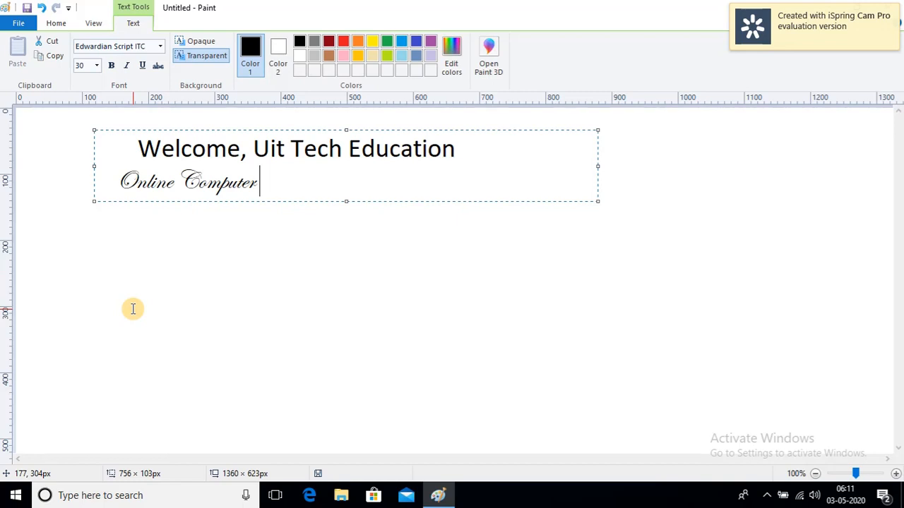
pyautogui.write('CENTRE')
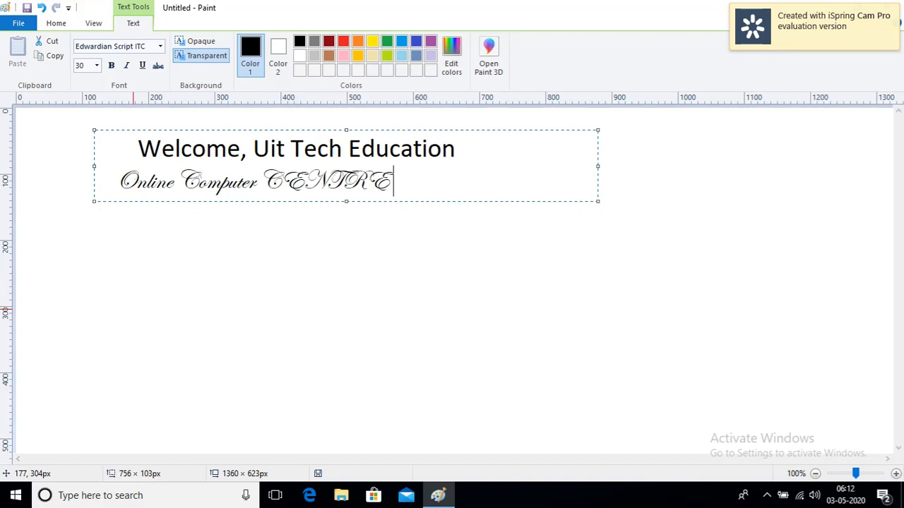
# Append the word "satnali" to the end of the second line
pyautogui.write('satnla')
pyautogui.press('BackSpace')
pyautogui.press('BackSpace')
pyautogui.write('ali')
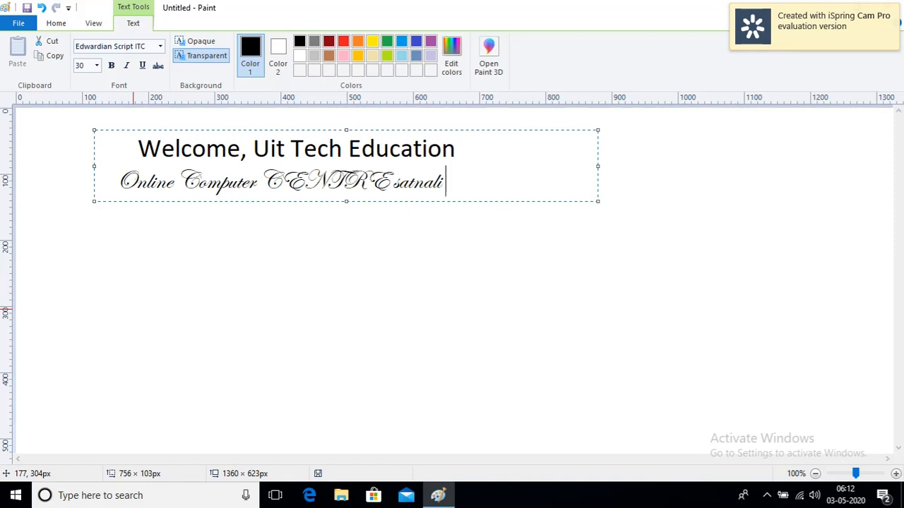
# Delete all the words on the second line, keeping the heading above it
pyautogui.press('BackSpace')
pyautogui.press('BackSpace')
pyautogui.press('BackSpace')
pyautogui.press('BackSpace')
pyautogui.press('BackSpace')
pyautogui.press('BackSpace')
pyautogui.press('BackSpace')
pyautogui.press('BackSpace')
pyautogui.press('BackSpace')
pyautogui.press('BackSpace')
pyautogui.press('BackSpace')
pyautogui.press('BackSpace')
pyautogui.press('BackSpace')
pyautogui.press('BackSpace')
pyautogui.press('BackSpace')
pyautogui.press('BackSpace')
pyautogui.press('BackSpace')
pyautogui.press('BackSpace')
pyautogui.press('BackSpace')
pyautogui.press('BackSpace')
pyautogui.press('BackSpace')
pyautogui.press('BackSpace')
pyautogui.press('BackSpace')
pyautogui.press('BackSpace')
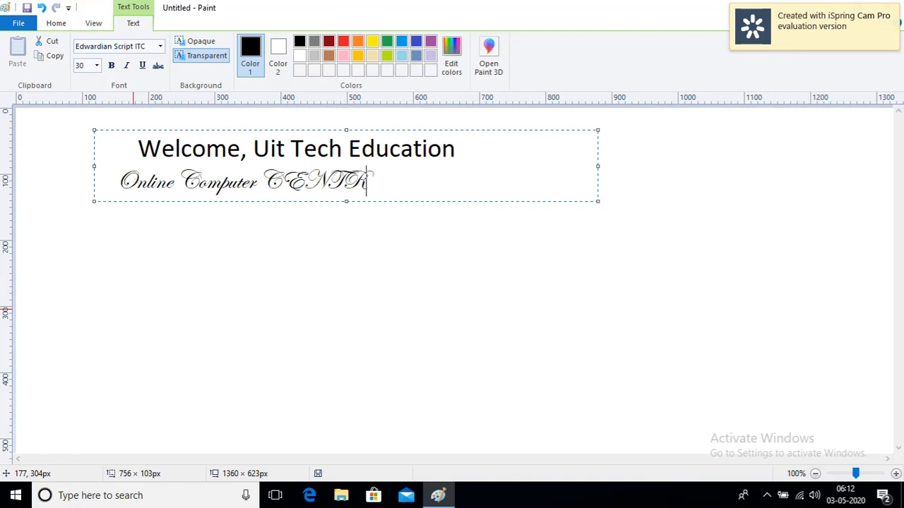
pyautogui.press('BackSpace')
pyautogui.press('BackSpace')
pyautogui.press('BackSpace')
pyautogui.press('BackSpace')
pyautogui.press('BackSpace')
pyautogui.press('BackSpace')
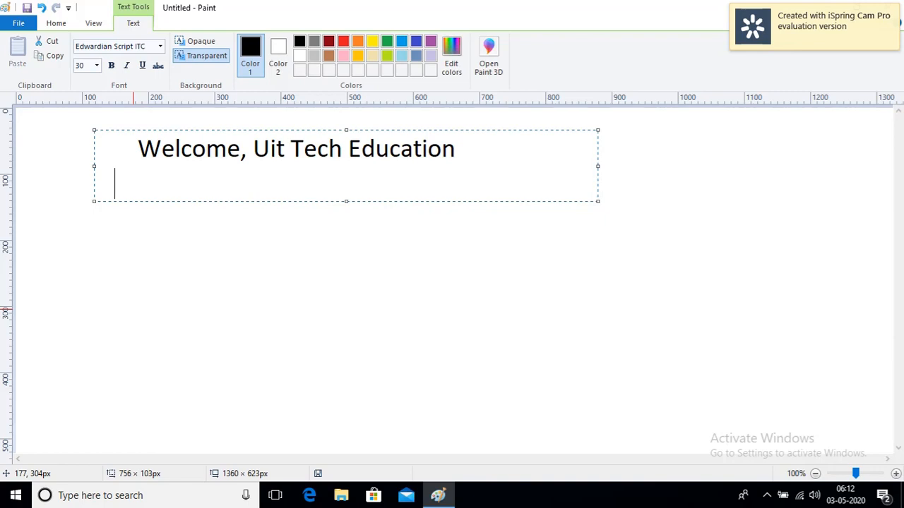
# Write "Online computer" on the second line of the text box
pyautogui.write('Online')
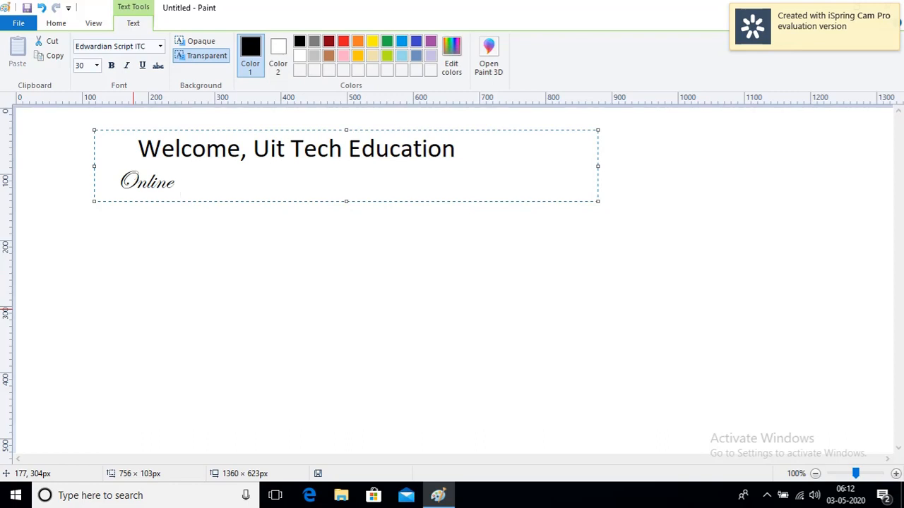
pyautogui.write('co')
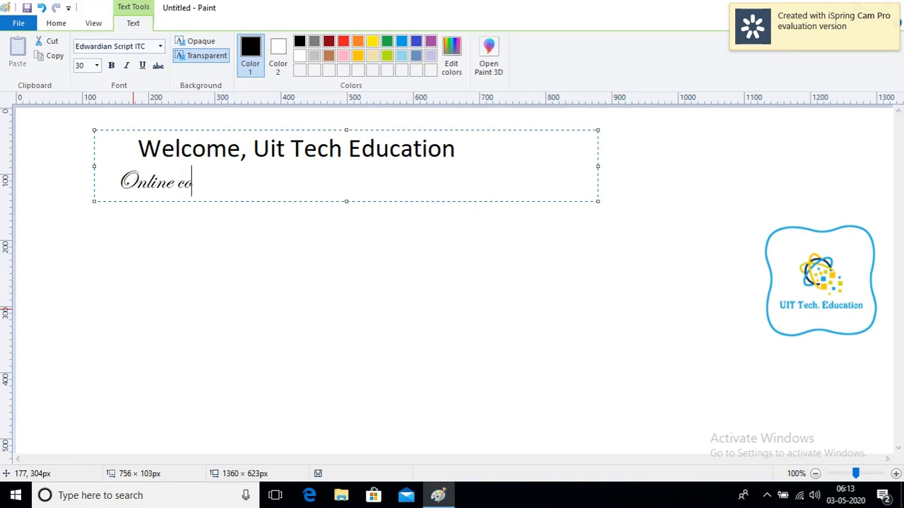
pyautogui.write('mputer')
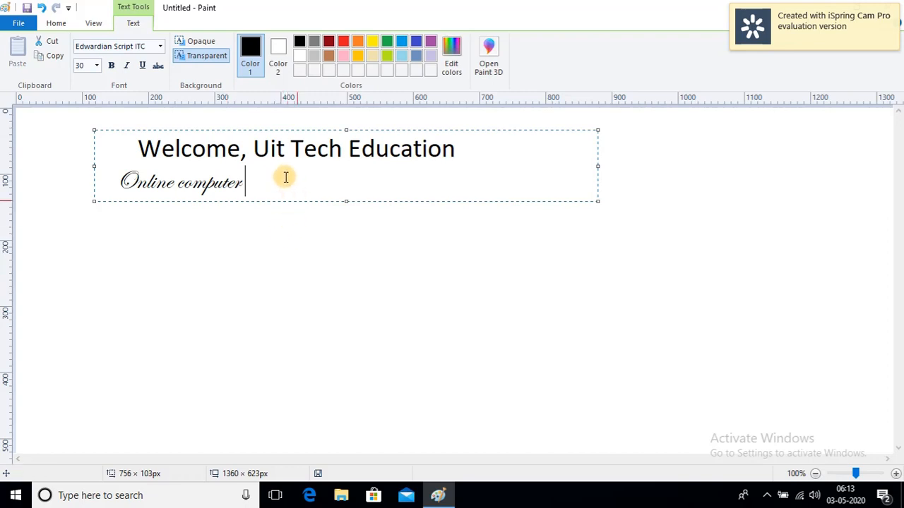
# Change the font of both lines, "Welcome, Uit Tech Education" and "Online computer", to Arial
pyautogui.moveTo(285, 176); pyautogui.dragTo(111, 158)
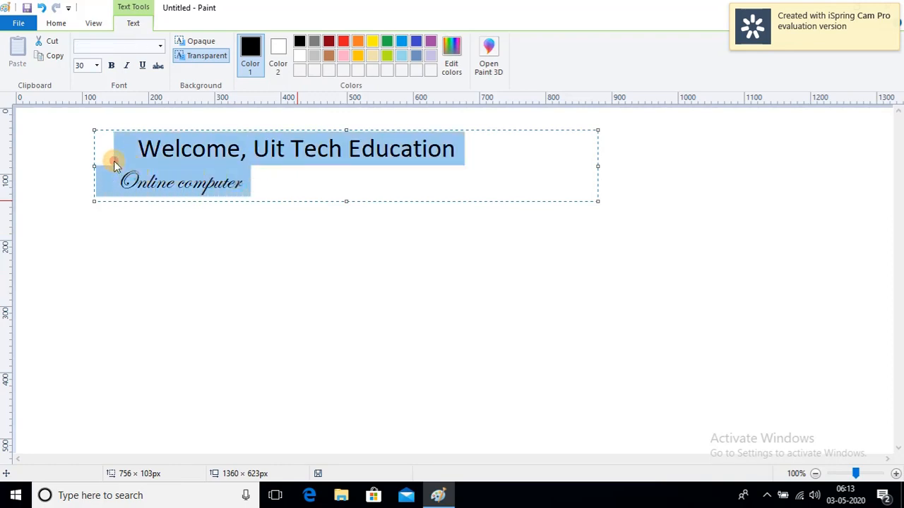
pyautogui.click(113, 161)
pyautogui.click(250, 185)
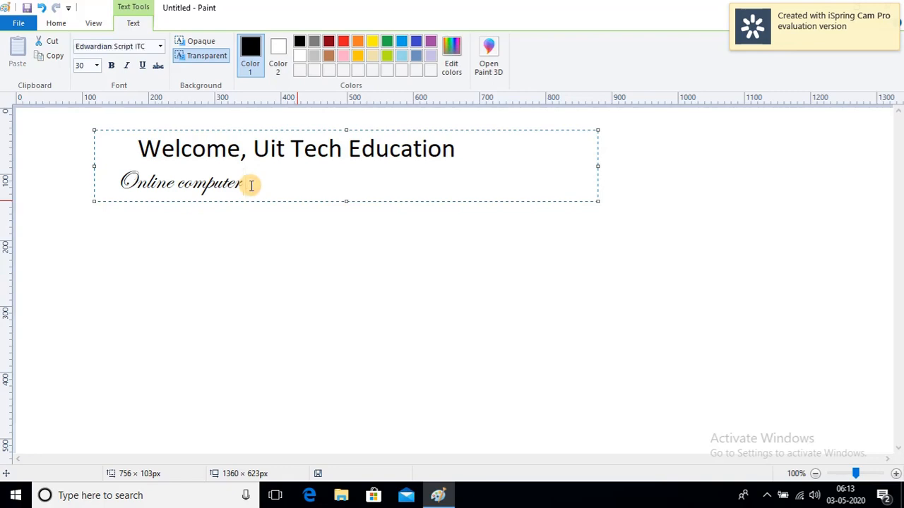
pyautogui.hotkey('shift', 'Left')
pyautogui.hotkey('shift', 'Left')
pyautogui.hotkey('shift', 'Left')
pyautogui.hotkey('shift', 'Left')
pyautogui.hotkey('shift', 'Left')
pyautogui.hotkey('shift', 'Left')
pyautogui.hotkey('shift', 'Left')
pyautogui.hotkey('shift', 'Left')
pyautogui.hotkey('shift', 'Left')
pyautogui.hotkey('shift', 'Left')
pyautogui.hotkey('shift', 'Left')
pyautogui.hotkey('shift', 'Left')
pyautogui.hotkey('shift', 'Left')
pyautogui.hotkey('shift', 'Left')
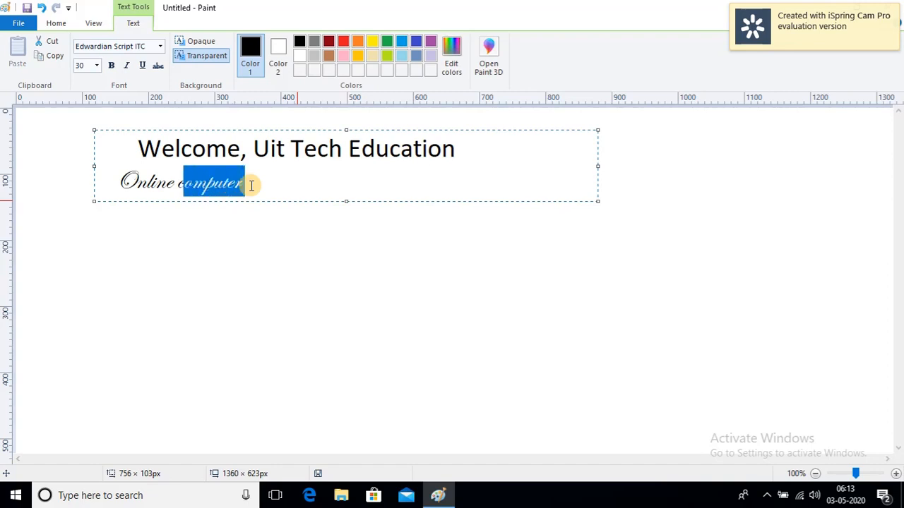
pyautogui.hotkey('shift', 'Left')
pyautogui.hotkey('shift', 'Left')
pyautogui.hotkey('shift', 'Left')
pyautogui.hotkey('shift', 'Left')
pyautogui.hotkey('shift', 'Left')
pyautogui.hotkey('shift', 'Left')
pyautogui.hotkey('shift', 'Left')
pyautogui.hotkey('shift', 'Left')
pyautogui.hotkey('shift', 'Left')
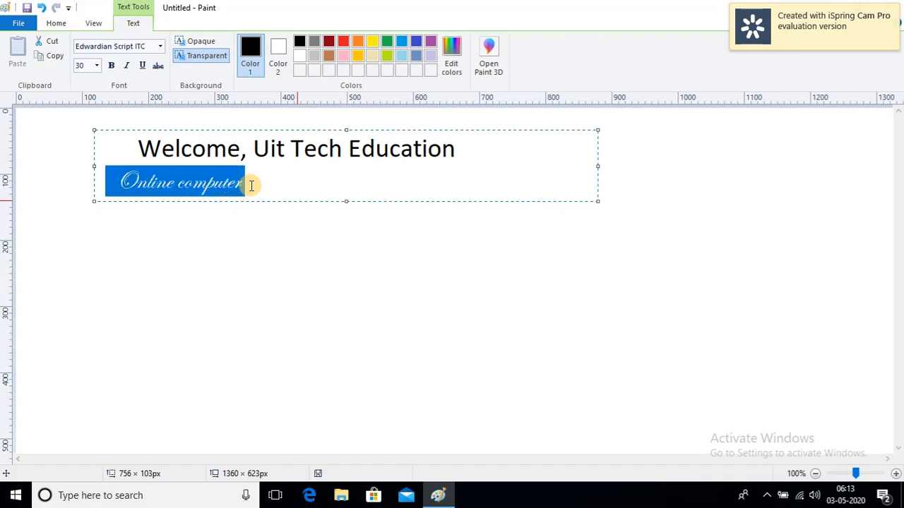
pyautogui.hotkey('shift', 'Left')
pyautogui.hotkey('shift', 'Left')
pyautogui.hotkey('shift', 'Left')
pyautogui.hotkey('shift', 'Left')
pyautogui.hotkey('shift', 'Left')
pyautogui.hotkey('shift', 'Left')
pyautogui.hotkey('shift', 'Left')
pyautogui.hotkey('shift', 'Left')
pyautogui.hotkey('shift', 'Left')
pyautogui.hotkey('shift', 'Left')
pyautogui.hotkey('shift', 'Left')
pyautogui.hotkey('shift', 'Left')
pyautogui.hotkey('shift', 'Left')
pyautogui.hotkey('shift', 'Left')
pyautogui.hotkey('shift', 'Left')
pyautogui.hotkey('shift', 'Left')
pyautogui.hotkey('shift', 'Left')
pyautogui.hotkey('shift', 'Left')
pyautogui.hotkey('shift', 'Left')
pyautogui.hotkey('shift', 'Left')
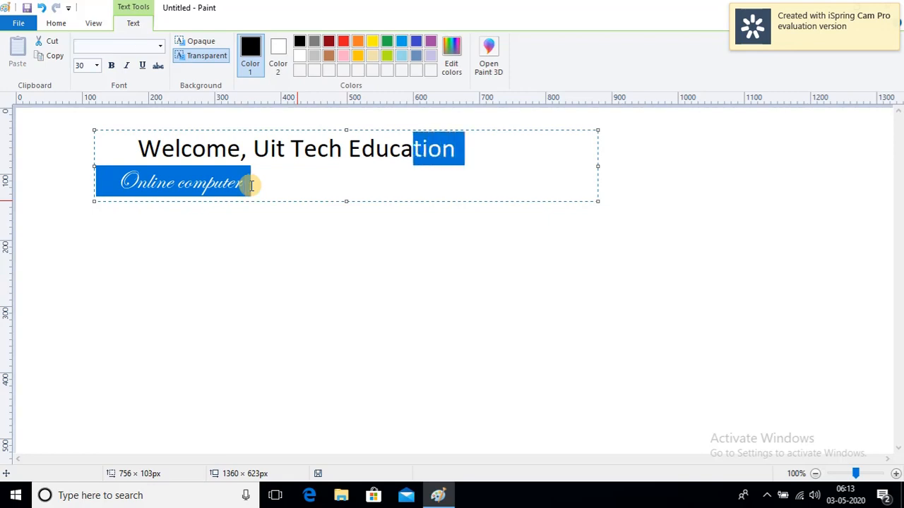
pyautogui.hotkey('shift', 'Left')
pyautogui.hotkey('shift', 'Left')
pyautogui.hotkey('shift', 'Left')
pyautogui.hotkey('shift', 'Left')
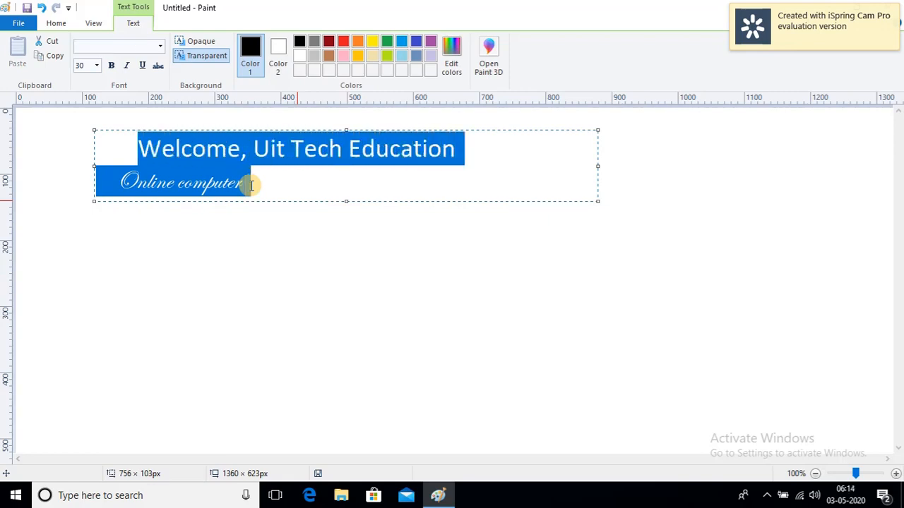
pyautogui.click(160, 46)
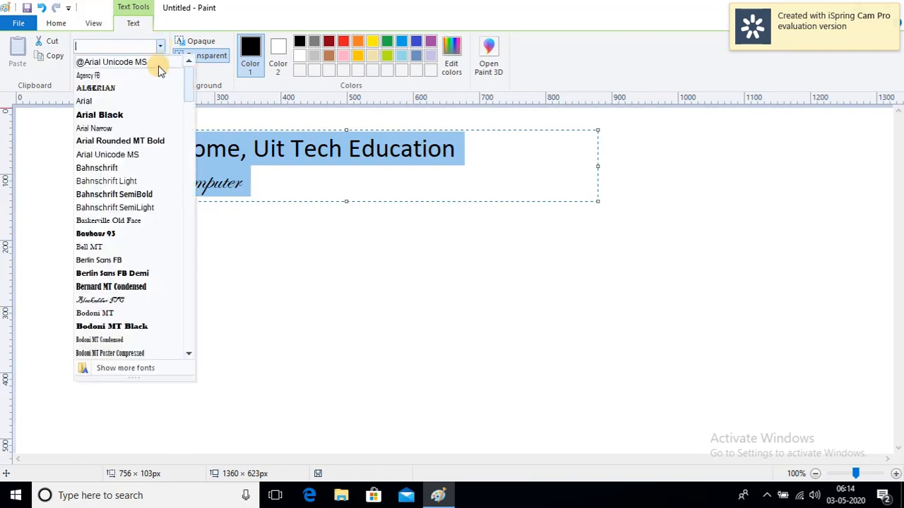
pyautogui.click(121, 99)
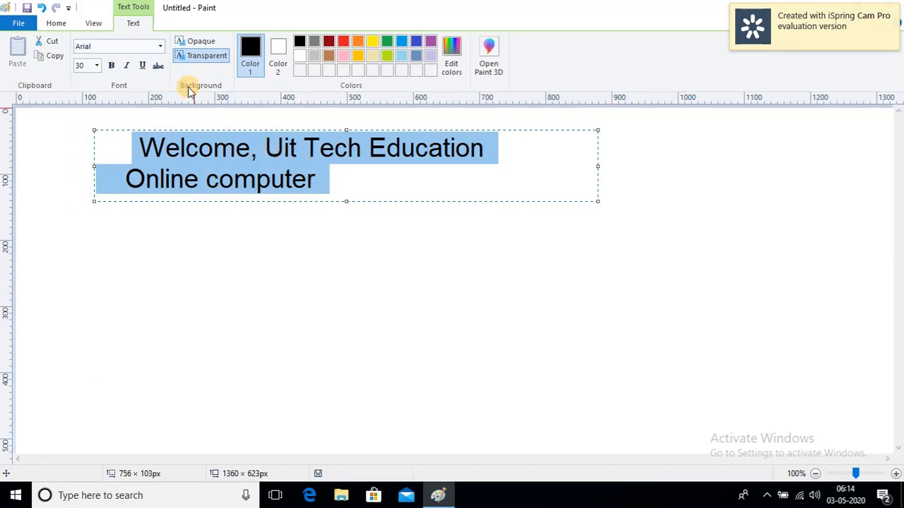
pyautogui.click(338, 183)
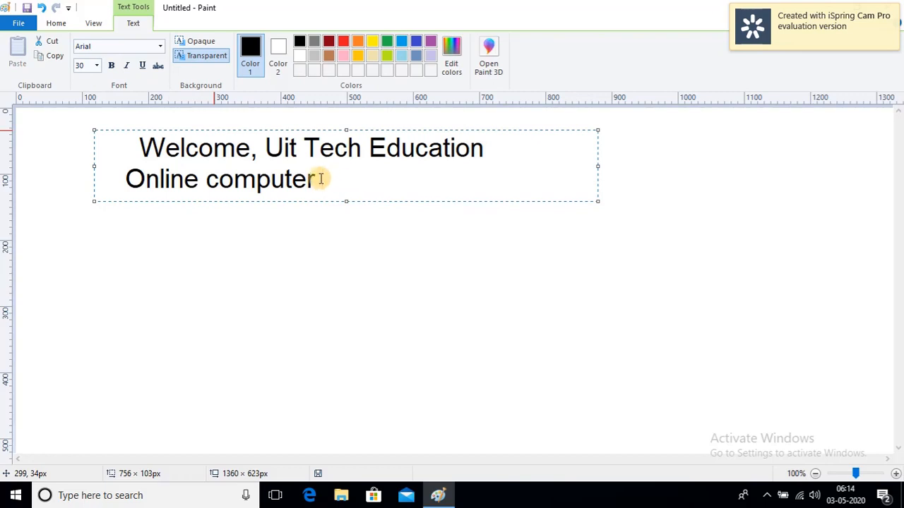
pyautogui.moveTo(320, 178); pyautogui.dragTo(204, 157)
pyautogui.moveTo(178, 157); pyautogui.dragTo(143, 158)
pyautogui.click(145, 157)
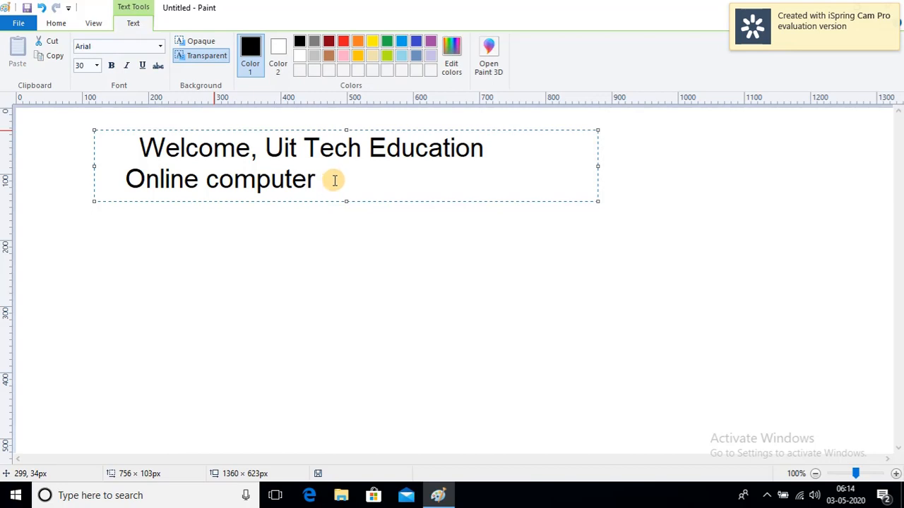
# Try font sizes 48 and 11 on both lines of text, and set the size to 24
pyautogui.hotkey('ctrl', 'a')
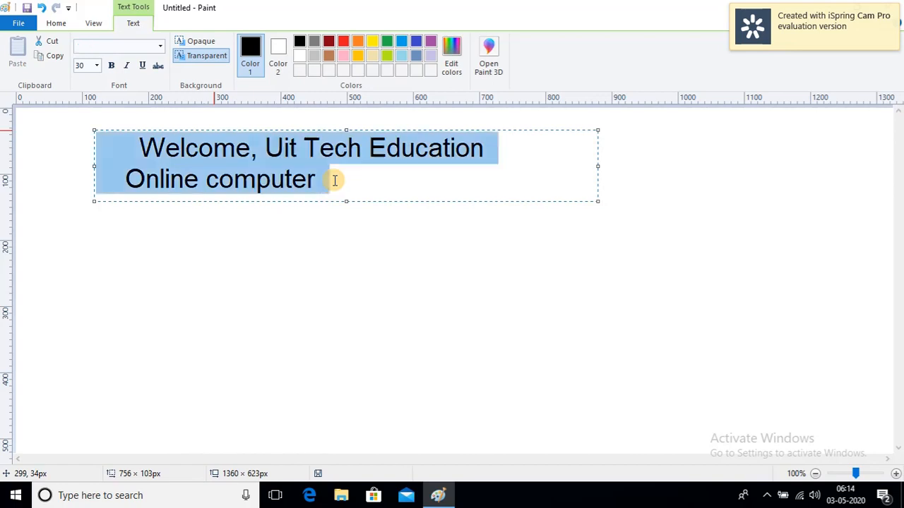
pyautogui.click(98, 65)
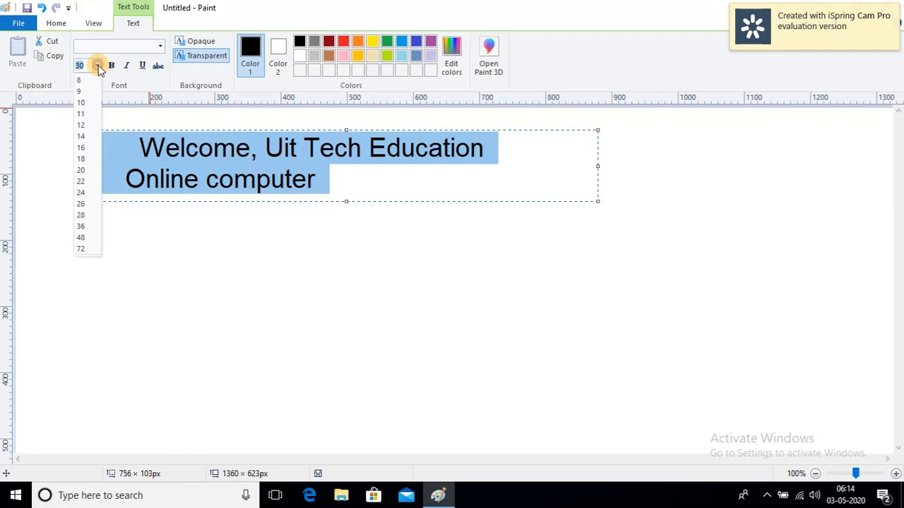
pyautogui.click(89, 237)
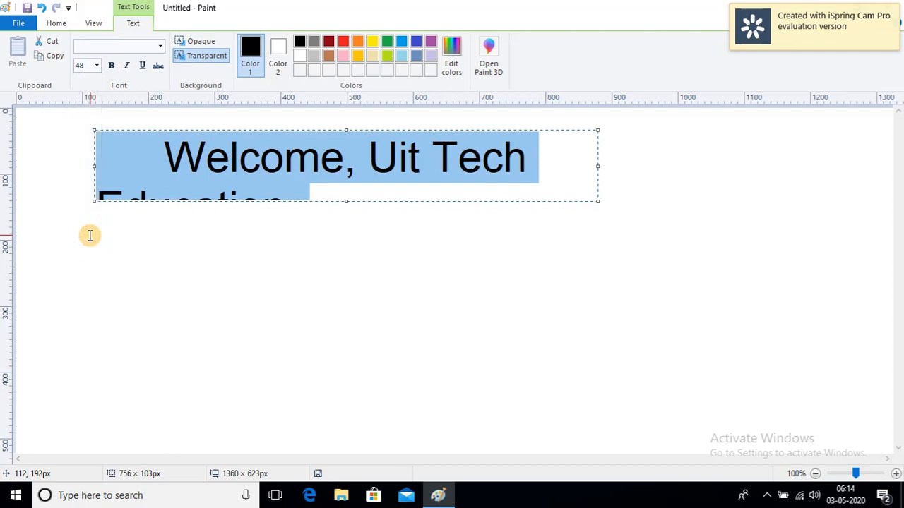
pyautogui.click(97, 65)
pyautogui.click(87, 113)
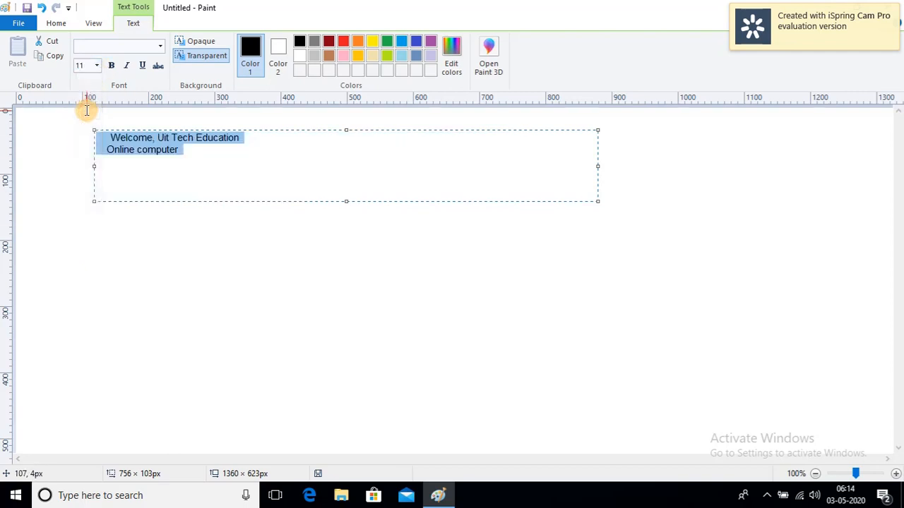
pyautogui.click(97, 65)
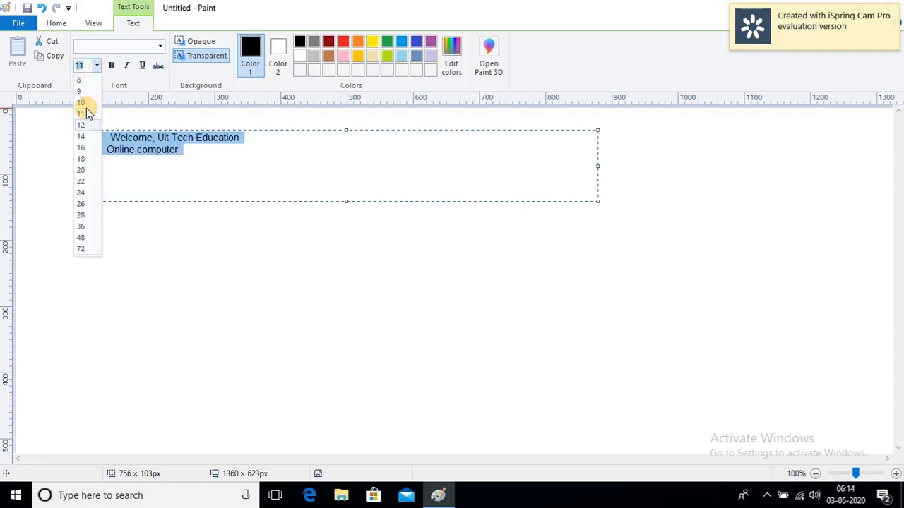
pyautogui.click(82, 189)
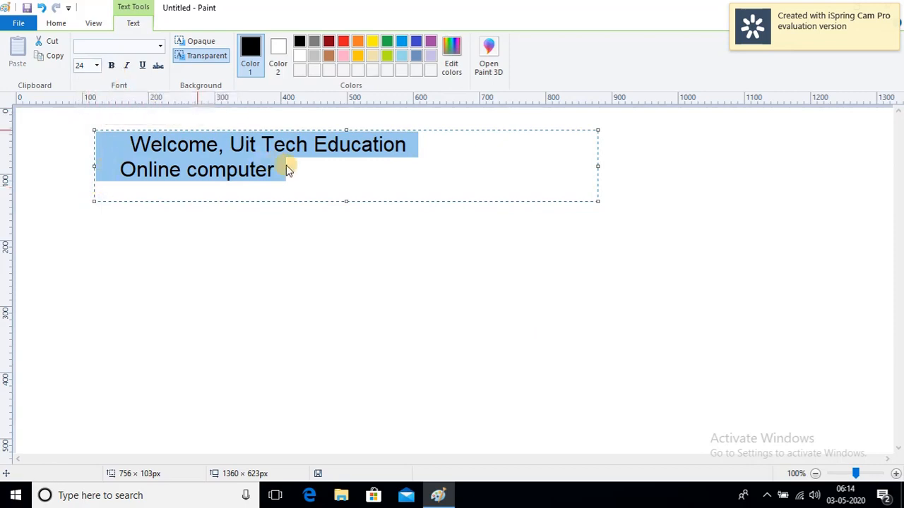
# Append the word "Course" in bold to the end of the second line
pyautogui.click(313, 172)
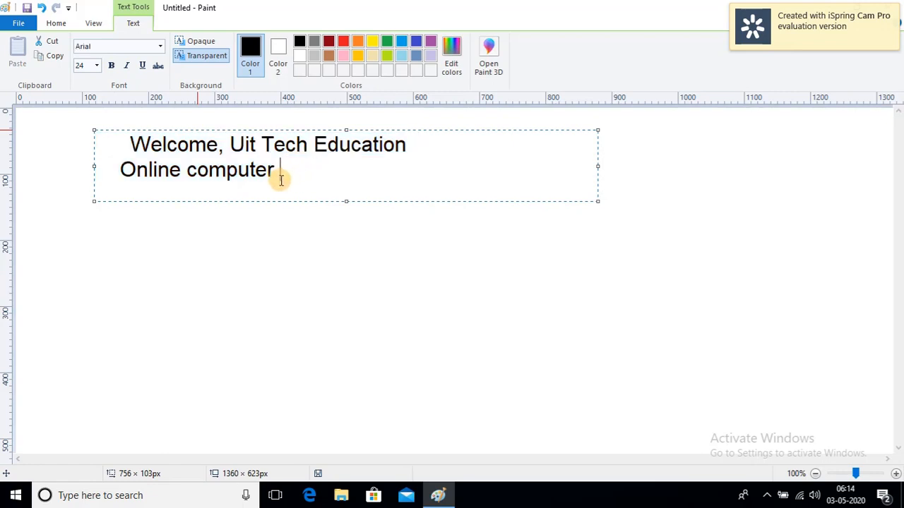
pyautogui.click(111, 66)
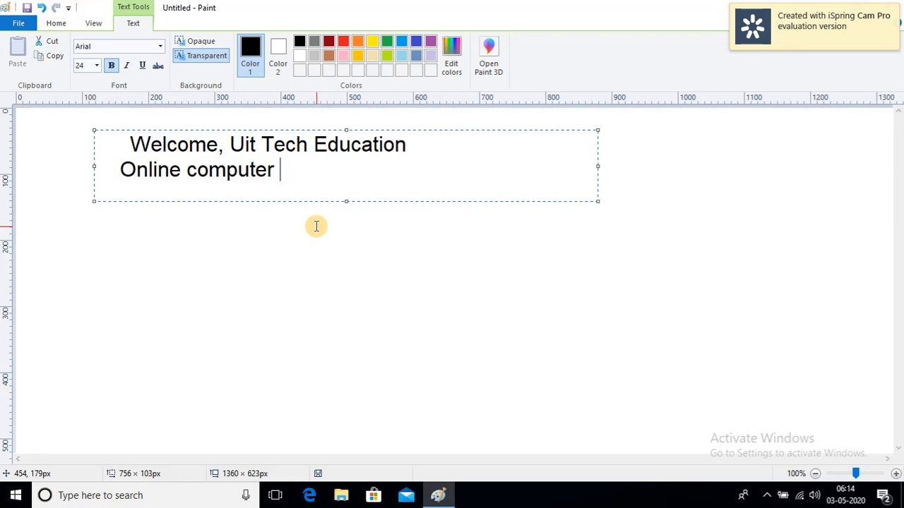
pyautogui.write('C')
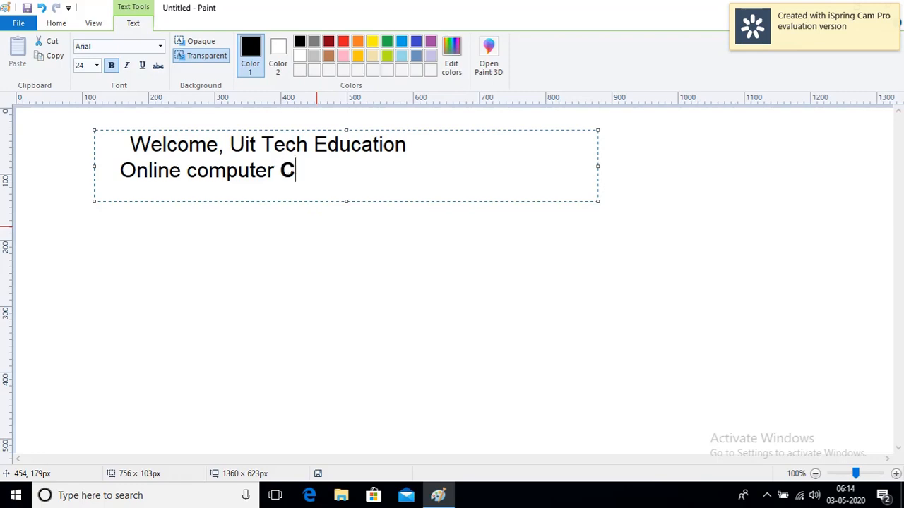
pyautogui.write('ourse')
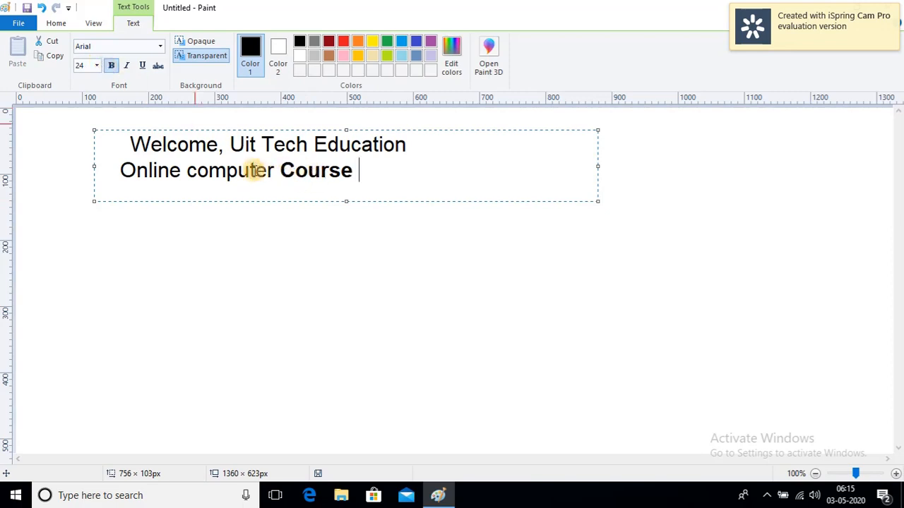
# Turn bold off and append a second "Course" in regular style to the second line
pyautogui.click(111, 65)
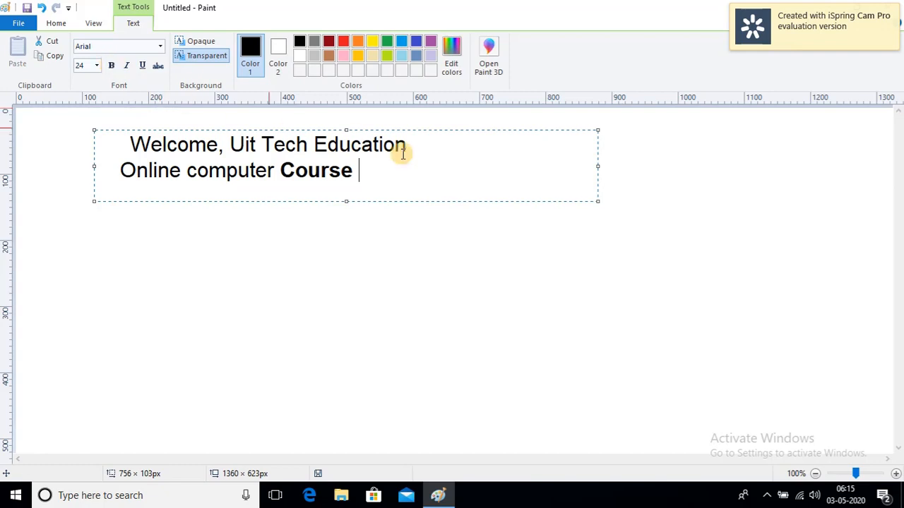
pyautogui.click(112, 66)
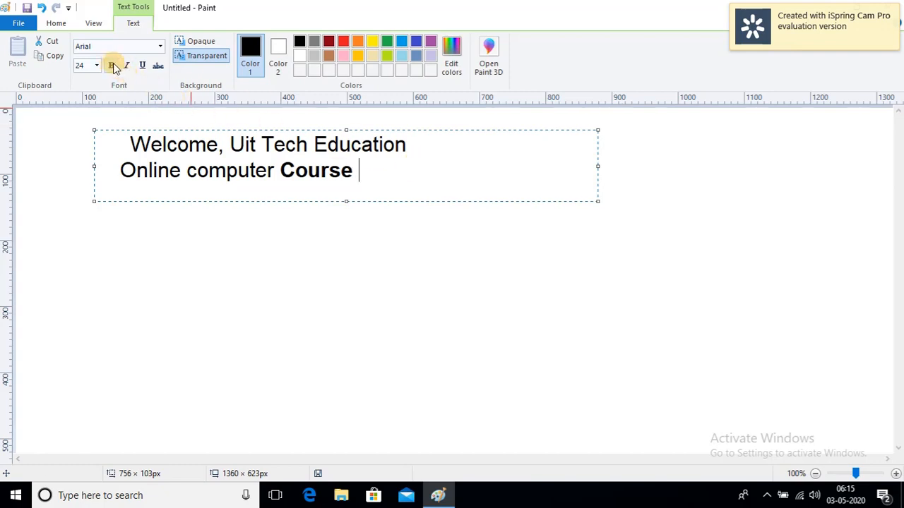
pyautogui.write('C')
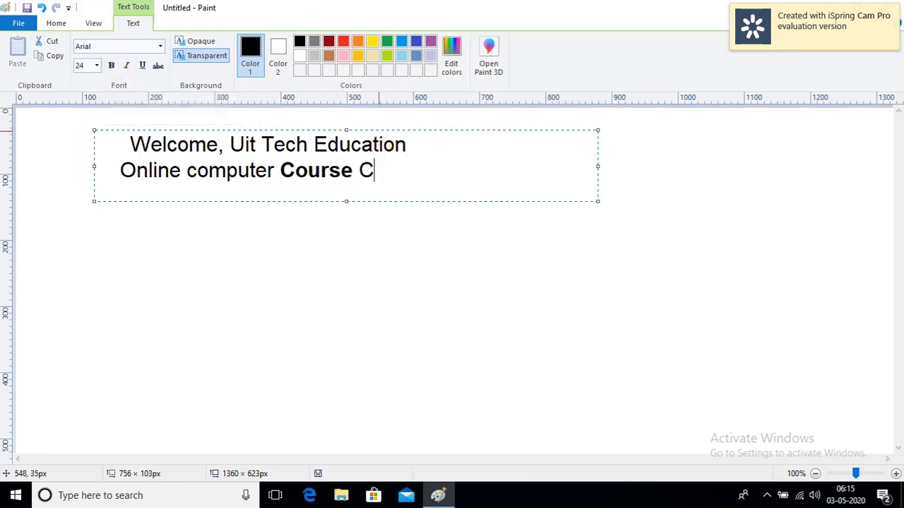
pyautogui.write('ourse')
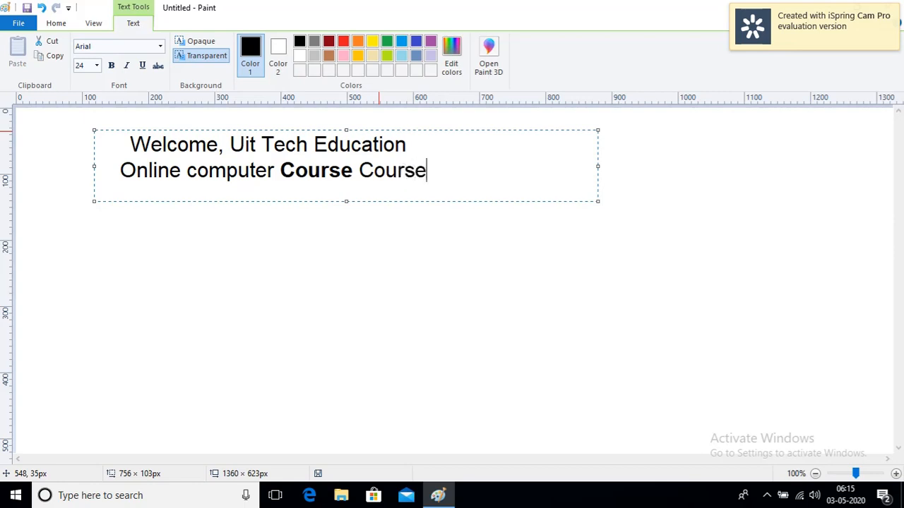
pyautogui.click(408, 177)
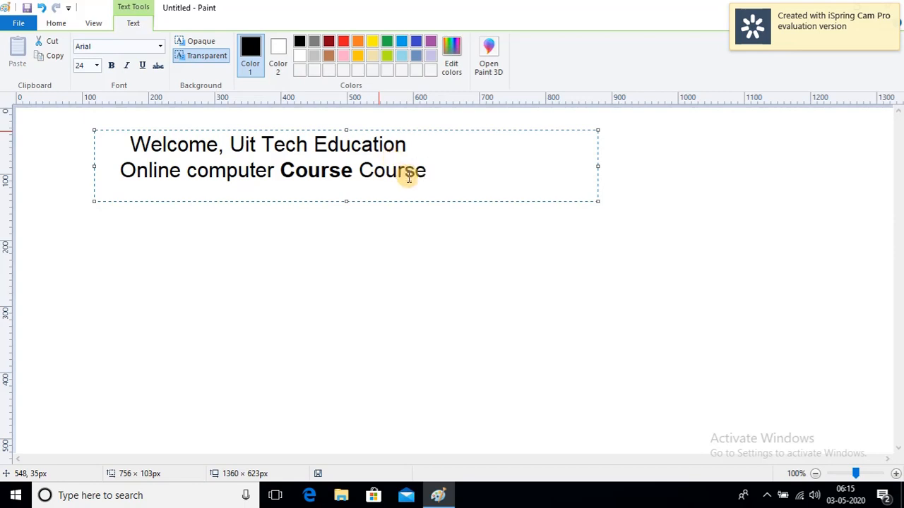
pyautogui.click(130, 67)
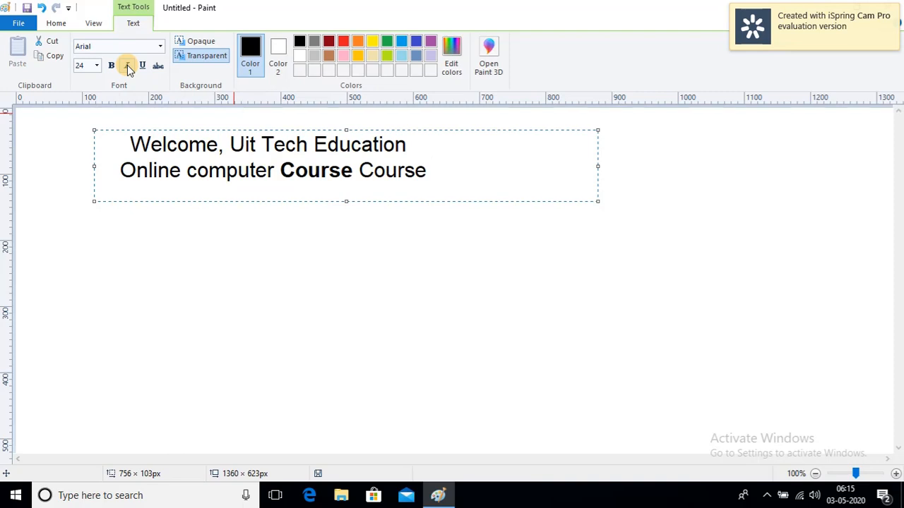
pyautogui.click(127, 64)
pyautogui.write('Course')
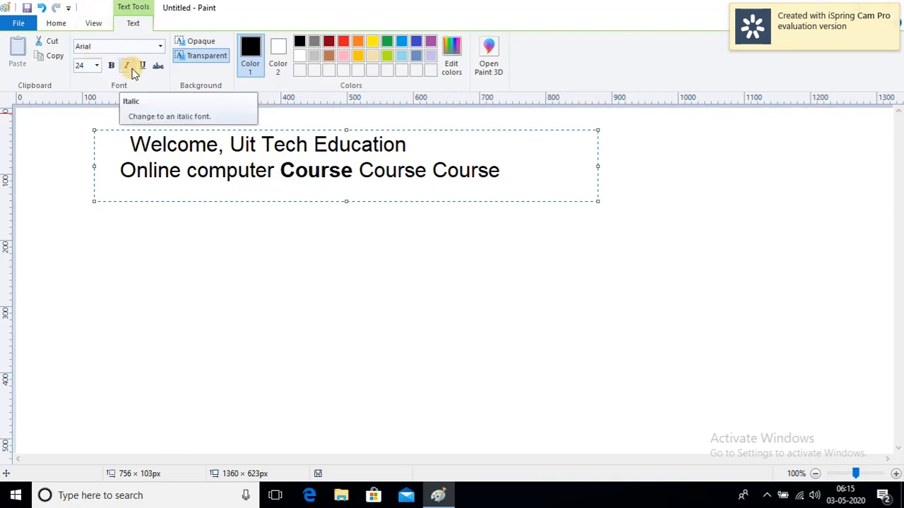
pyautogui.press('BackSpace')
pyautogui.press('BackSpace')
pyautogui.press('BackSpace')
pyautogui.press('BackSpace')
pyautogui.press('BackSpace')
pyautogui.press('BackSpace')
pyautogui.press('BackSpace')
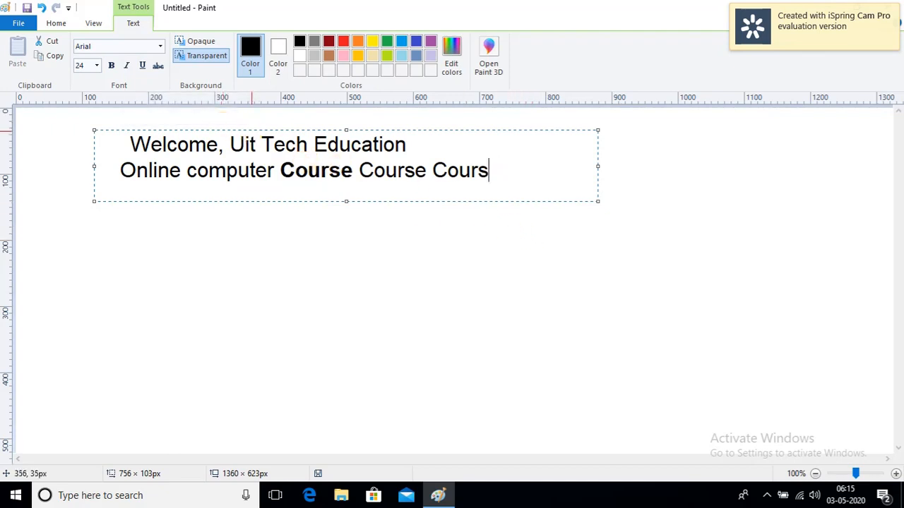
# Append a third "Course" in italic to the second line, and turn italic off after it
pyautogui.click(127, 66)
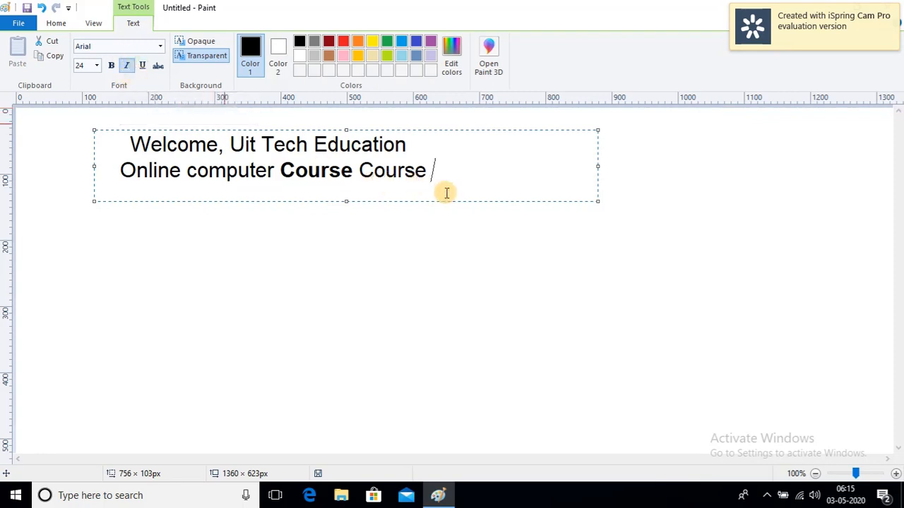
pyautogui.write('Cou')
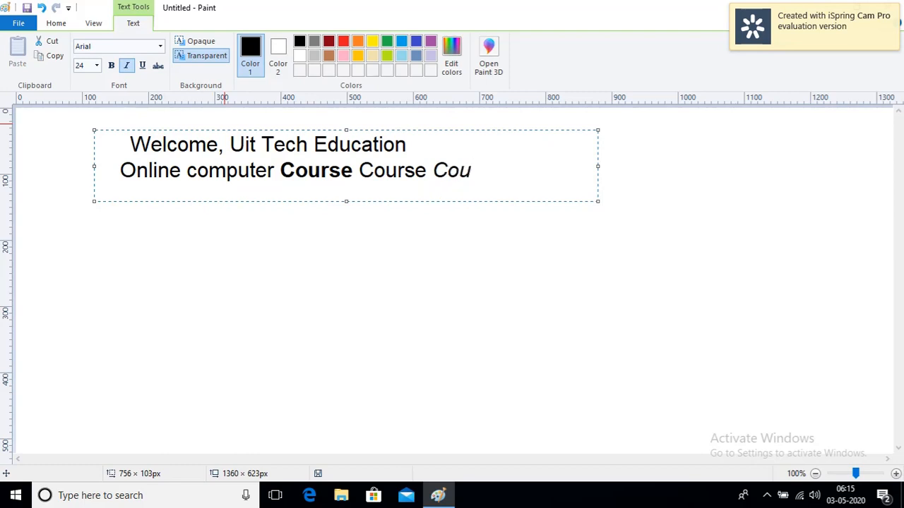
pyautogui.write('rse')
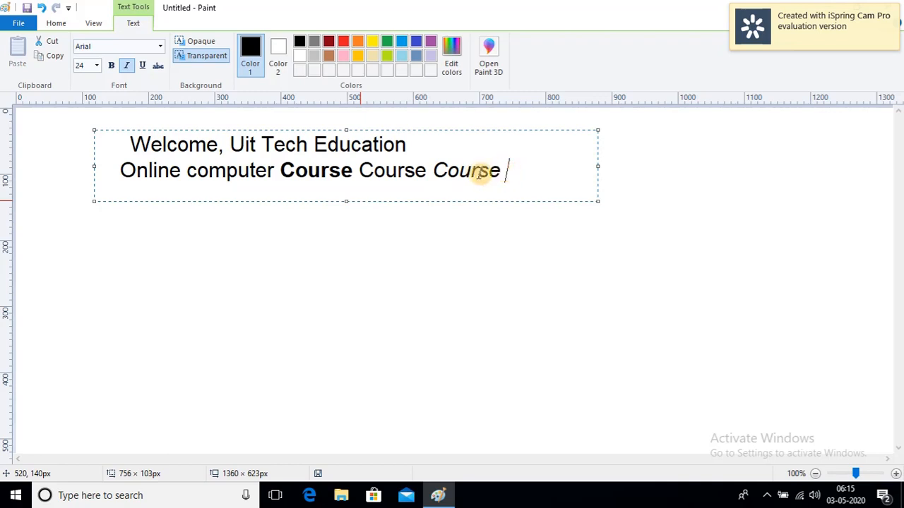
pyautogui.click(125, 69)
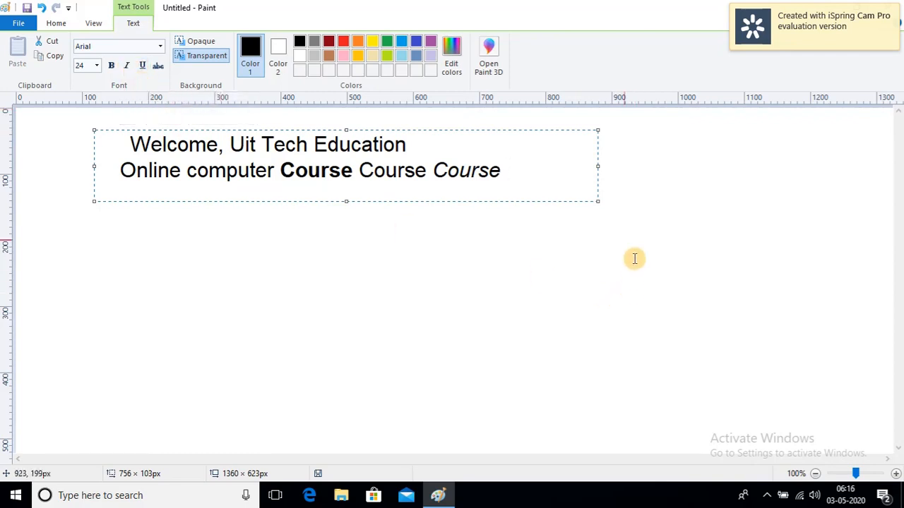
pyautogui.write('c')
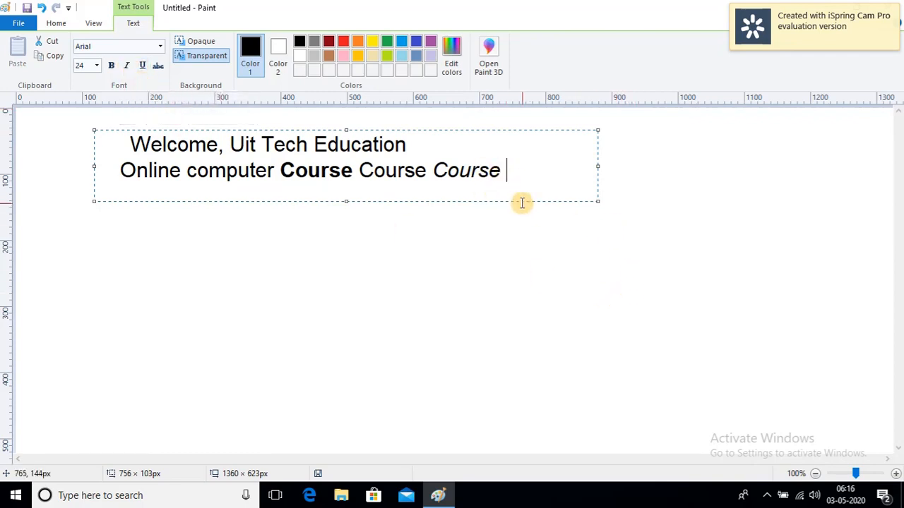
pyautogui.press('BackSpace')
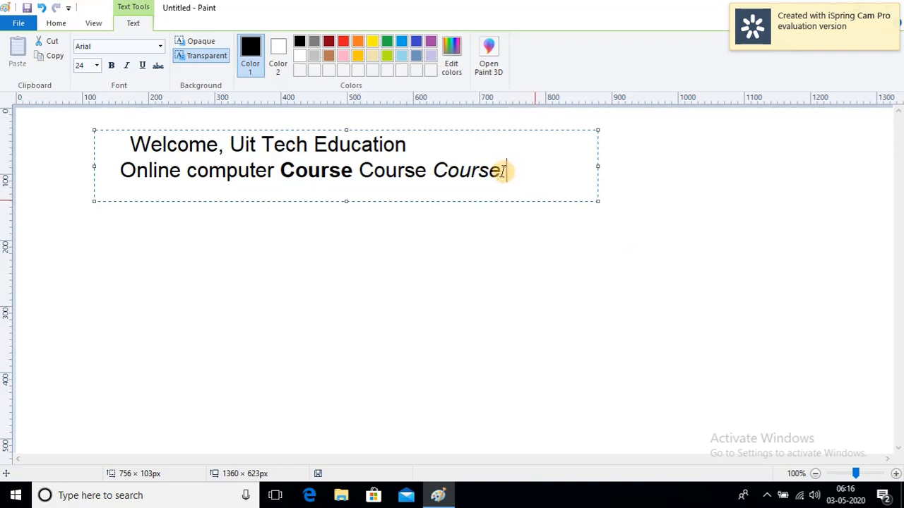
# Toggle italic on the last "Course" of the second line, leaving the word in regular style
pyautogui.moveTo(504, 167); pyautogui.dragTo(432, 170)
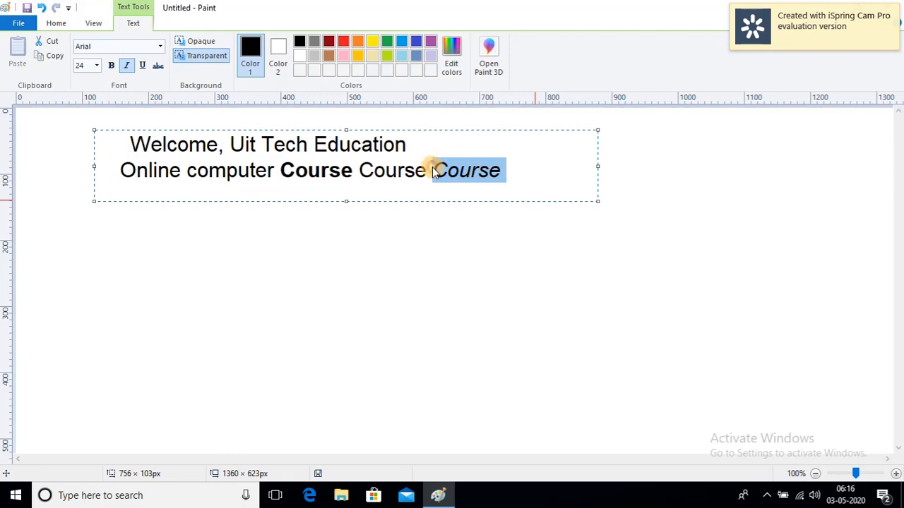
pyautogui.click(127, 65)
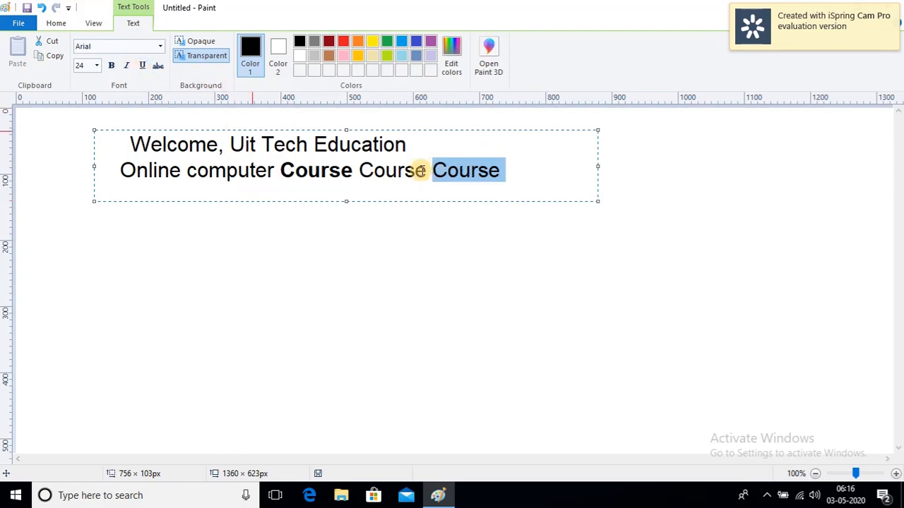
pyautogui.click(126, 64)
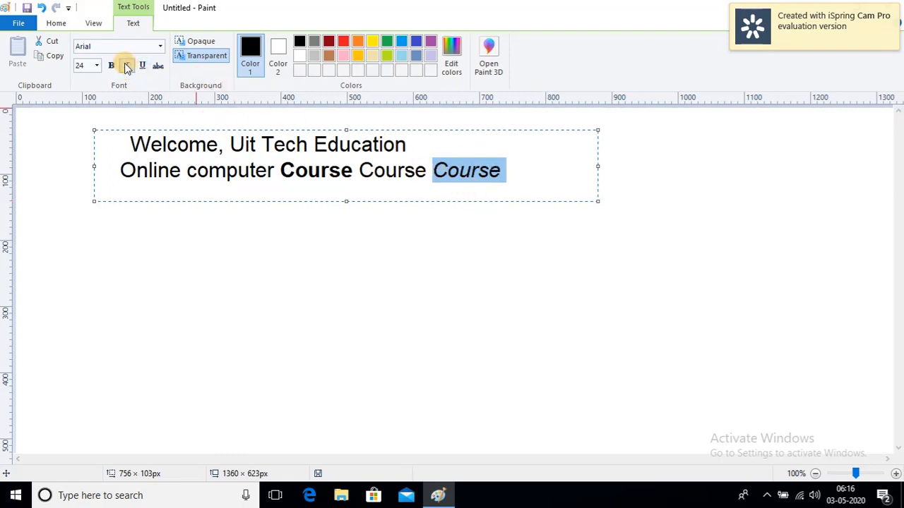
pyautogui.click(126, 65)
pyautogui.click(126, 65)
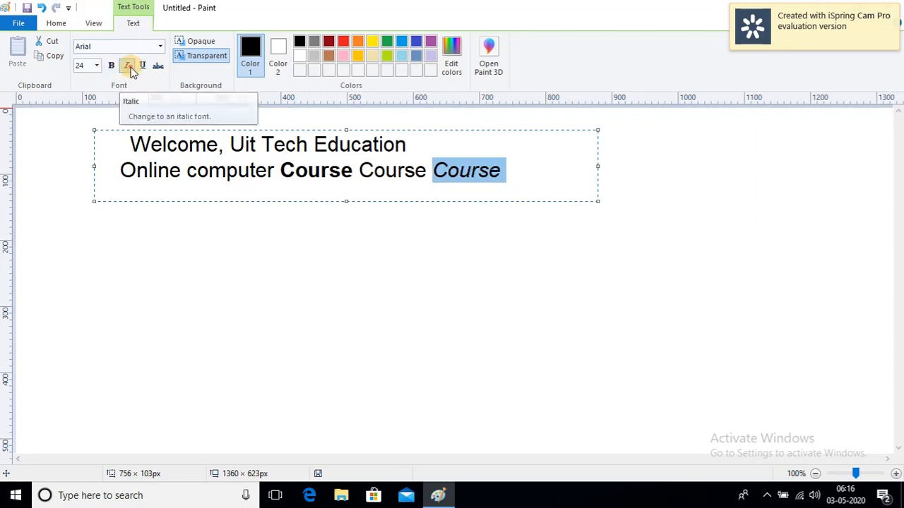
pyautogui.click(131, 67)
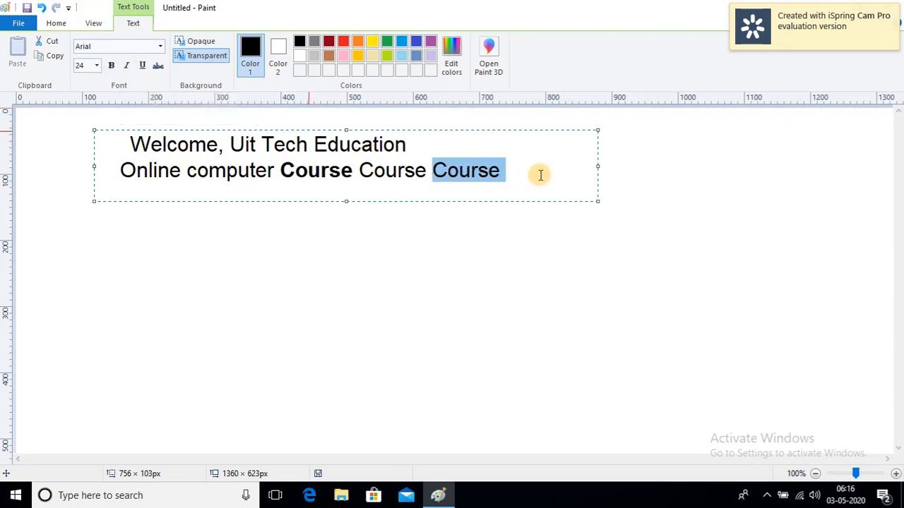
pyautogui.click(514, 177)
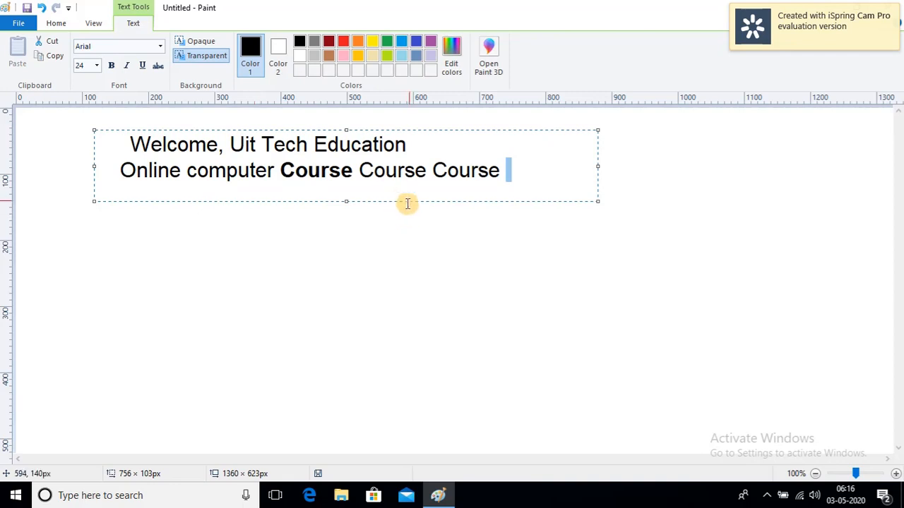
# Add a third line reading "please subscribe our channel" in underlined style
pyautogui.press('Return')
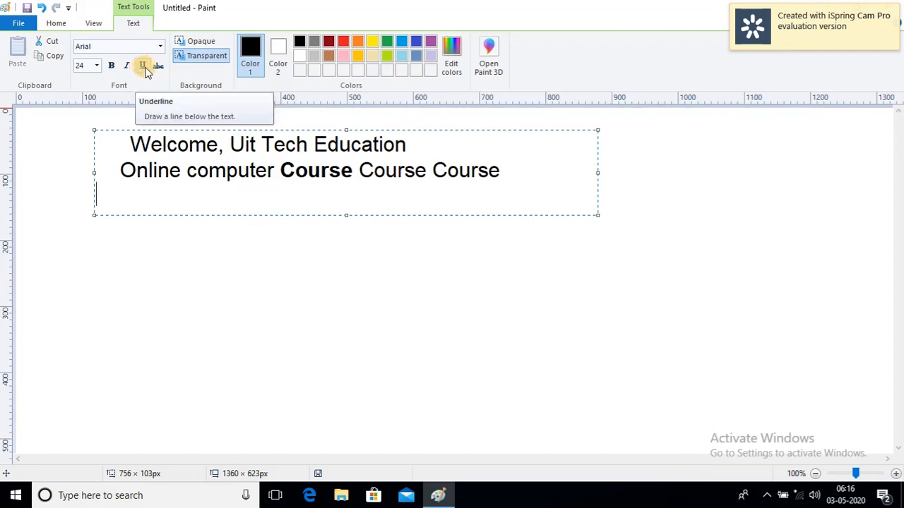
pyautogui.click(145, 68)
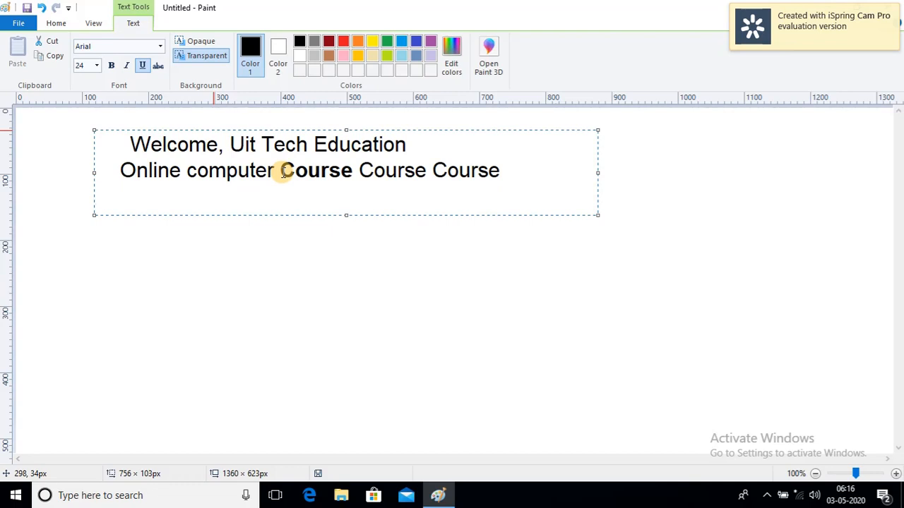
pyautogui.write('please')
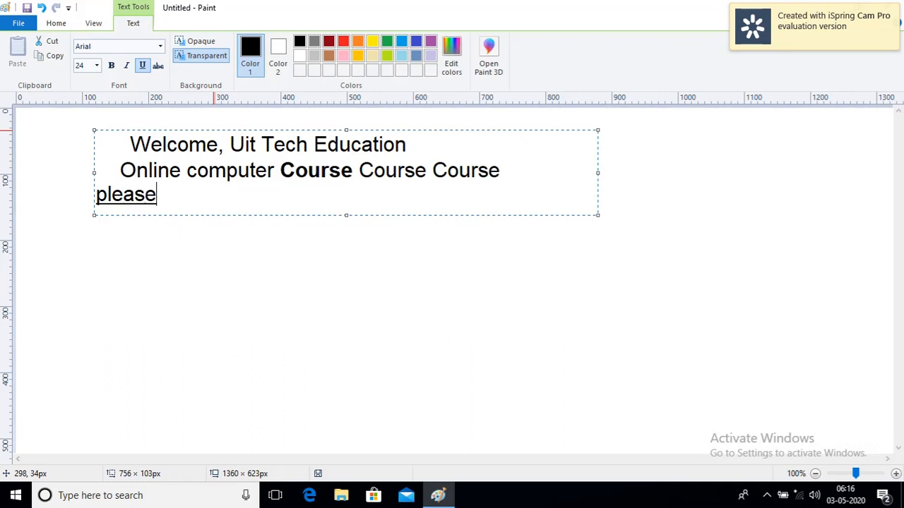
pyautogui.write(' subs')
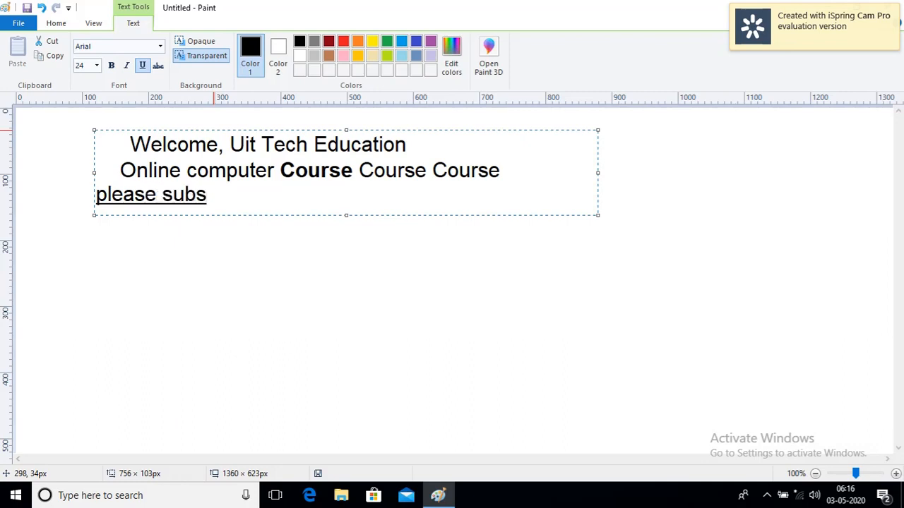
pyautogui.write('cruibe')
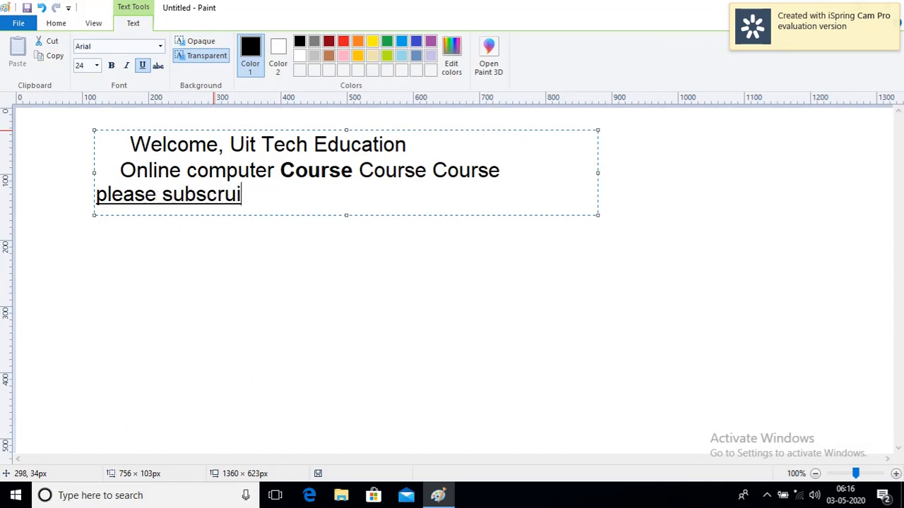
pyautogui.press('BackSpace')
pyautogui.press('BackSpace')
pyautogui.press('BackSpace')
pyautogui.press('BackSpace')
pyautogui.write('ibe our ch')
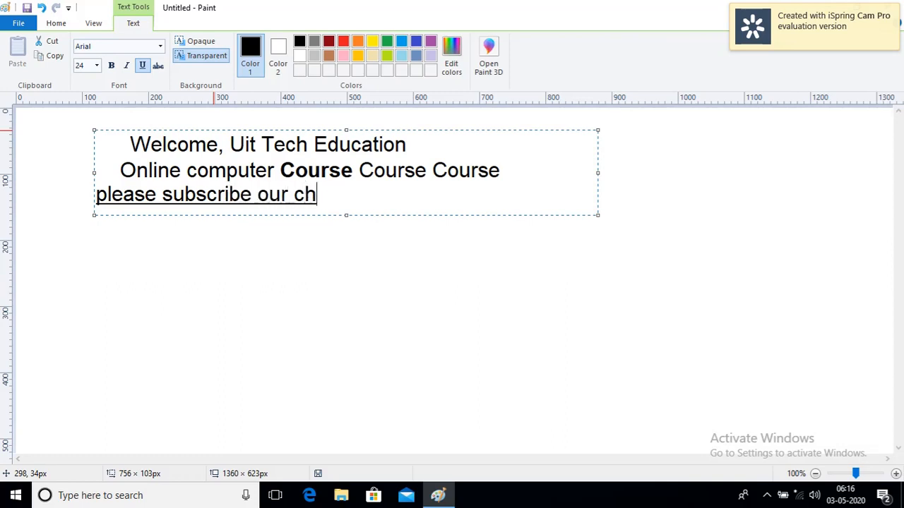
pyautogui.write('annel')
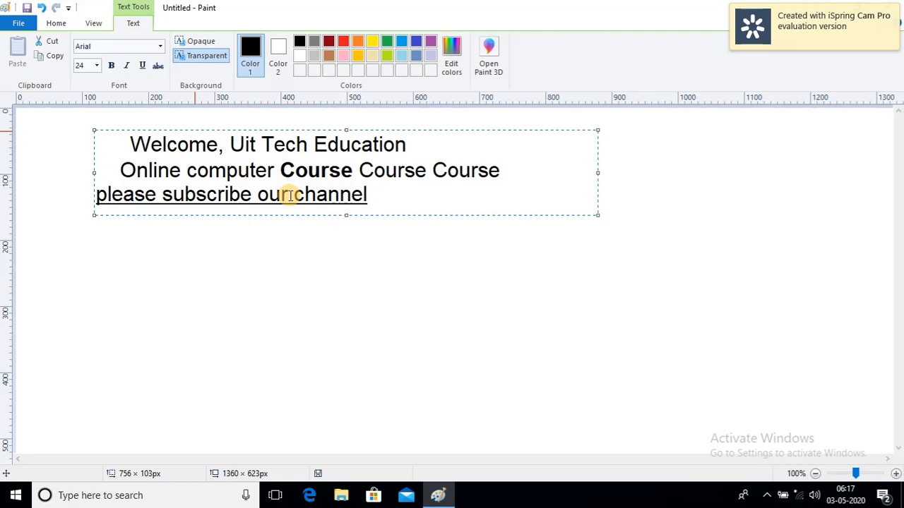
# Append "and like the video" to the third line without underline
pyautogui.write('adn')
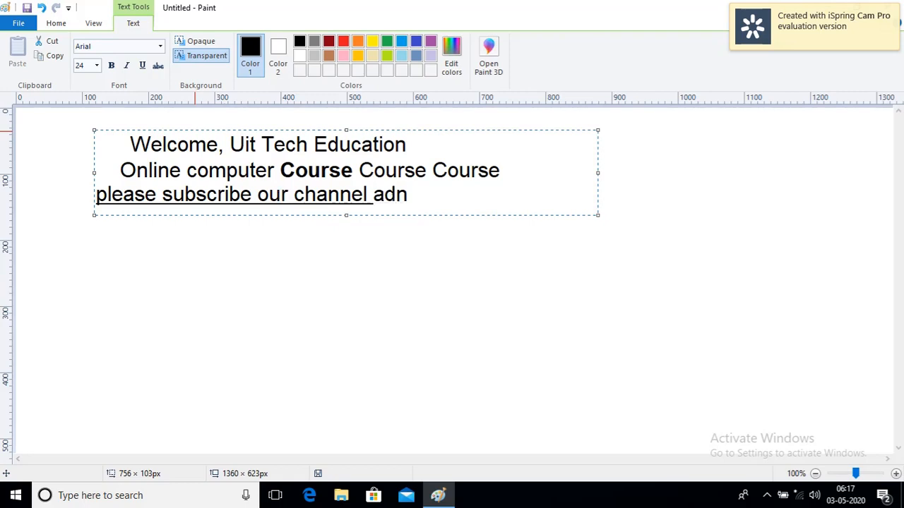
pyautogui.press('BackSpace')
pyautogui.press('BackSpace')
pyautogui.write('nd liik')
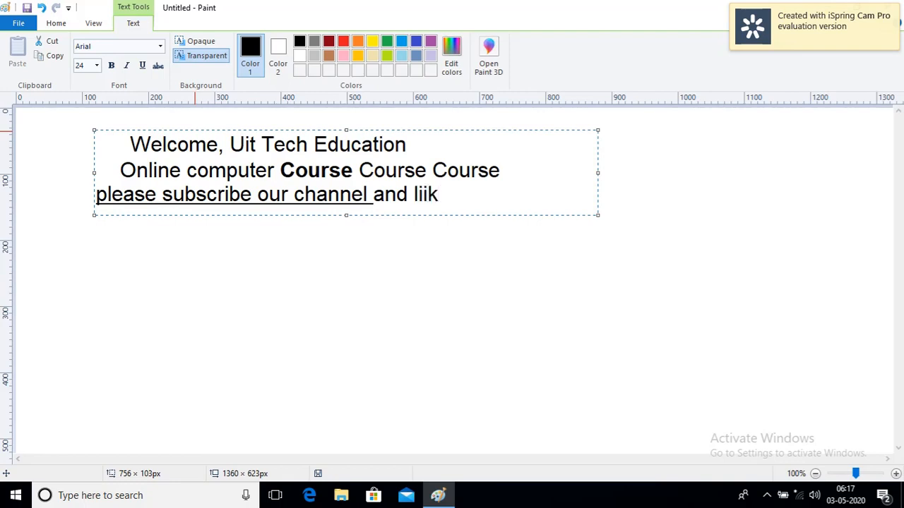
pyautogui.press('BackSpace')
pyautogui.press('BackSpace')
pyautogui.press('BackSpace')
pyautogui.write('ike the ')
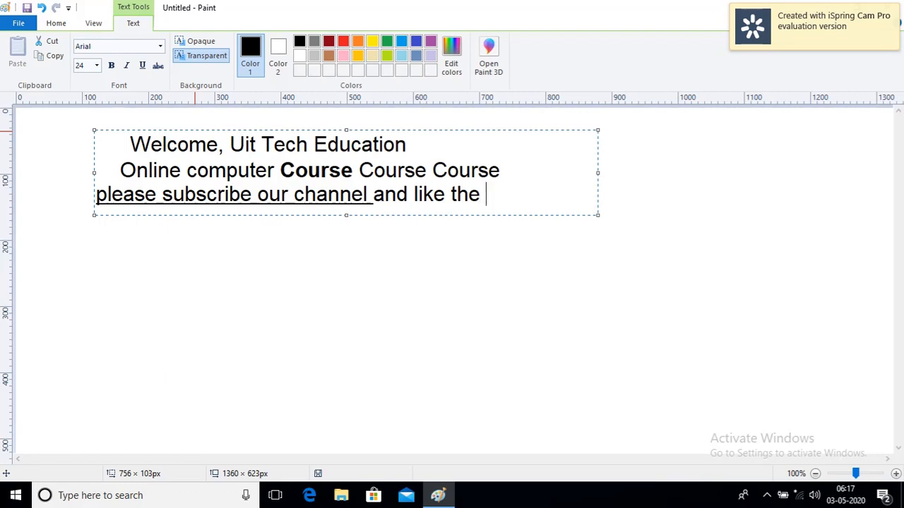
pyautogui.write('video')
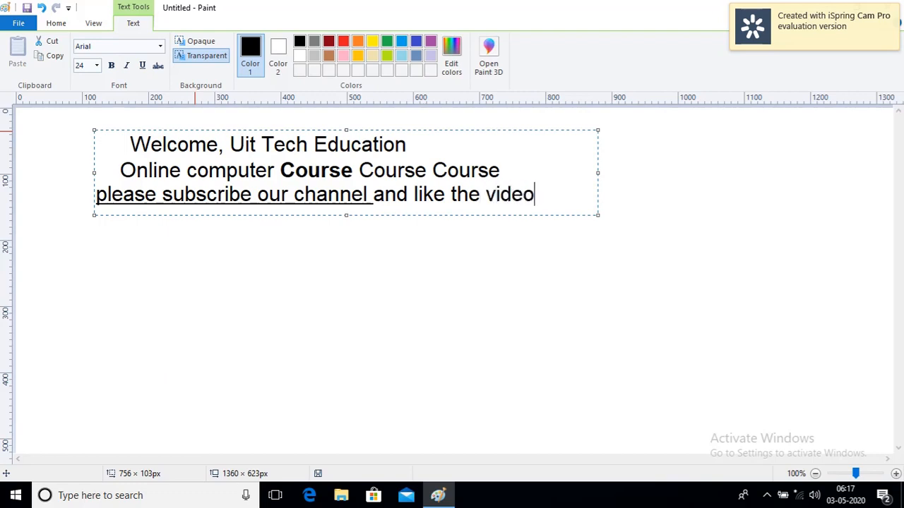
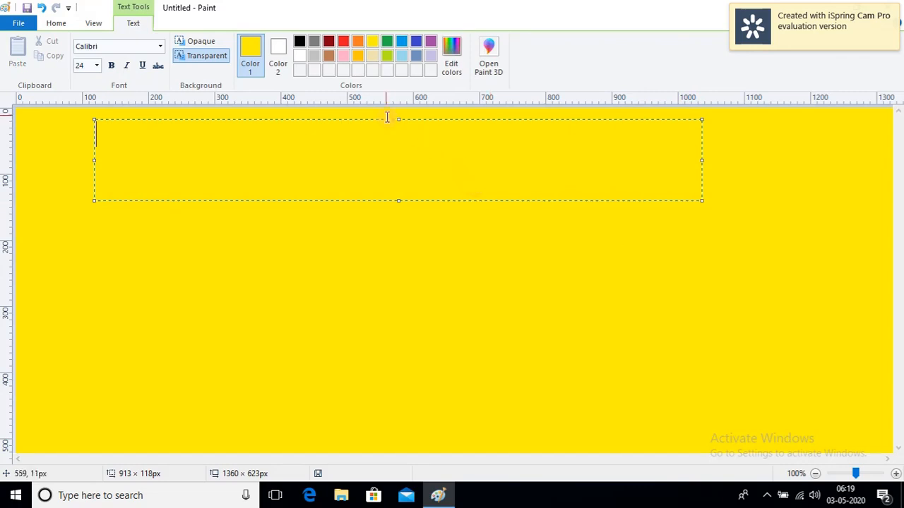
# Write "BIO - DATA" in green in the text box on the yellow canvas and make the box's background opaque
pyautogui.click(387, 41)
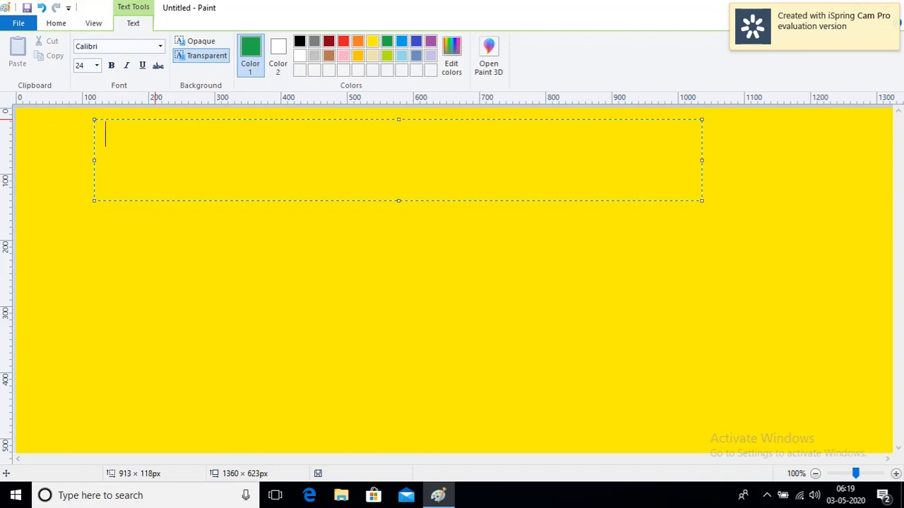
pyautogui.write('BIO - DATA')
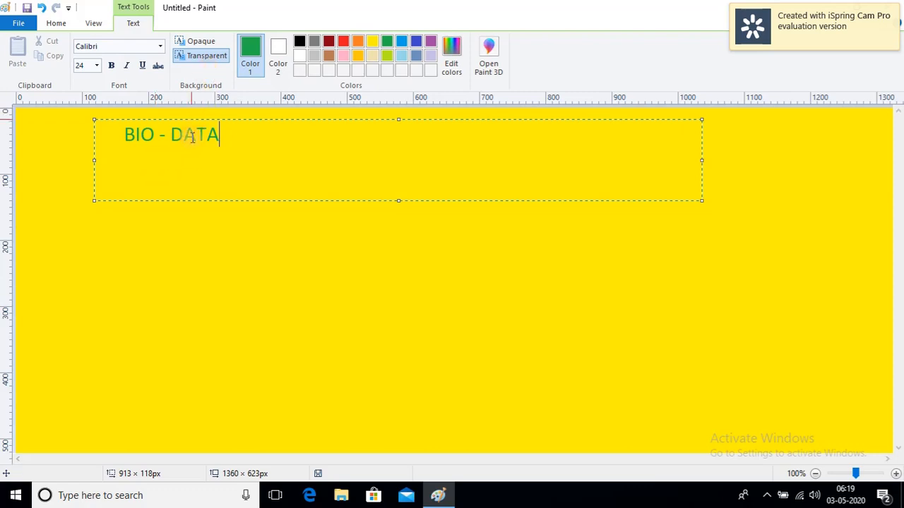
pyautogui.click(203, 42)
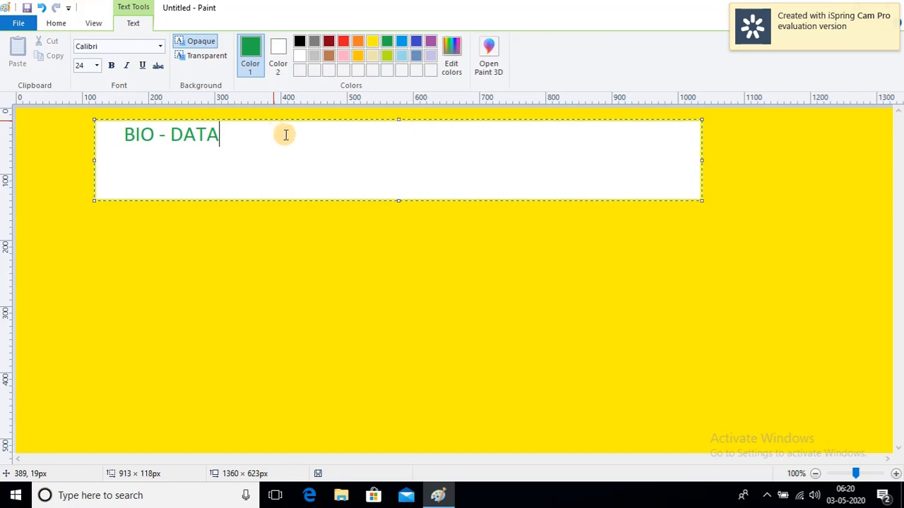
# Try several Color 2 swatches, including blue, tan, blue-gray and black, as the text box's background, and return it to white
pyautogui.click(280, 51)
pyautogui.click(300, 56)
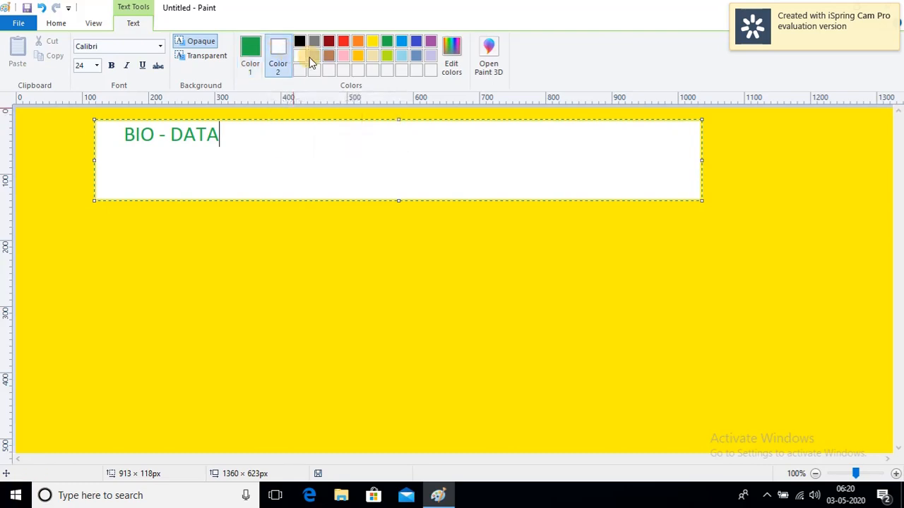
pyautogui.click(343, 41)
pyautogui.click(401, 42)
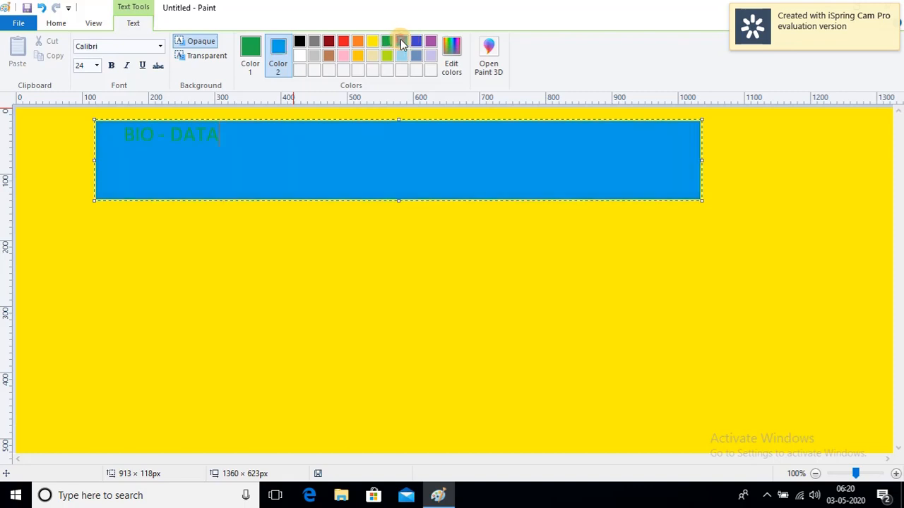
pyautogui.click(345, 56)
pyautogui.click(360, 57)
pyautogui.click(374, 57)
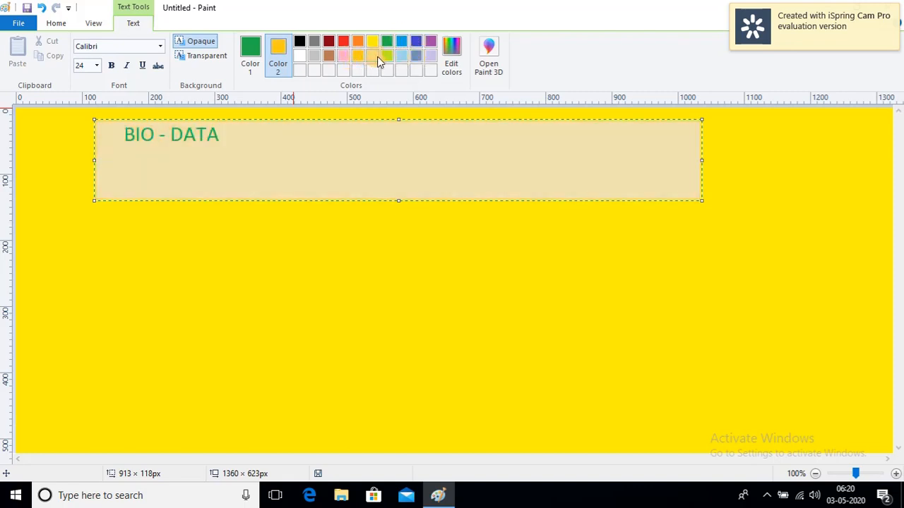
pyautogui.click(389, 56)
pyautogui.click(401, 57)
pyautogui.click(416, 56)
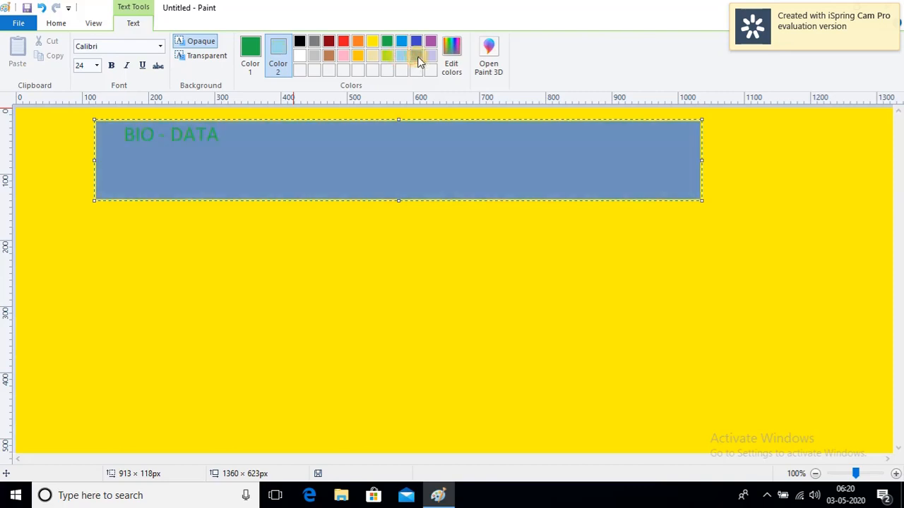
pyautogui.click(429, 58)
pyautogui.click(314, 56)
pyautogui.click(314, 43)
pyautogui.click(299, 41)
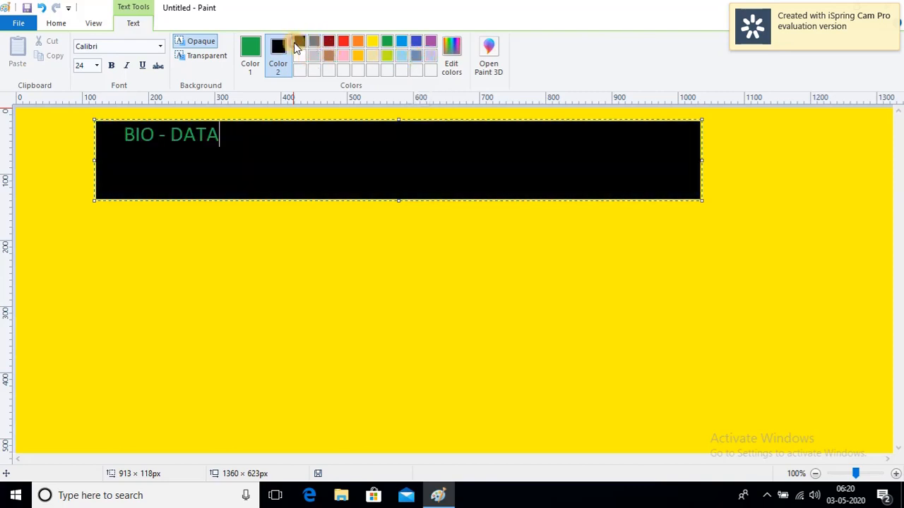
pyautogui.click(299, 55)
pyautogui.click(300, 57)
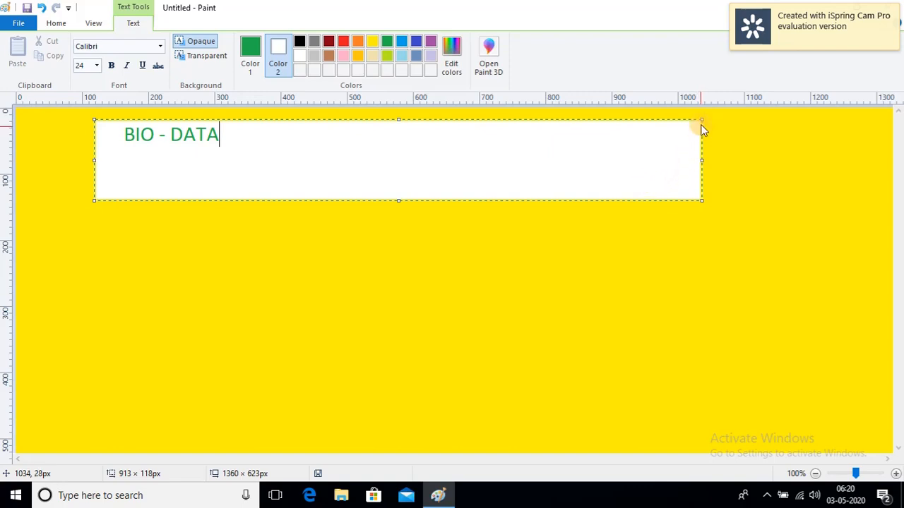
# Resize the "BIO - DATA" text box to about 252 × 151 px and move it towards the middle of the canvas
pyautogui.moveTo(701, 156); pyautogui.dragTo(261, 170)
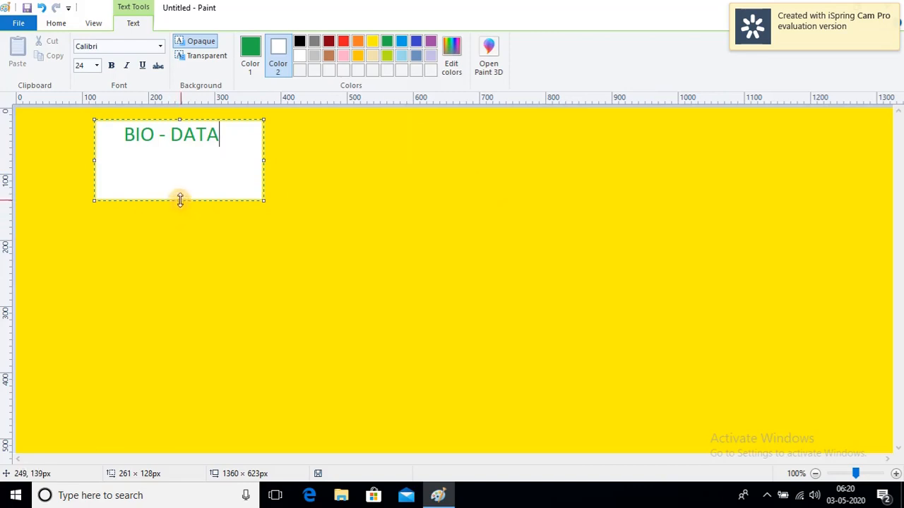
pyautogui.moveTo(181, 201); pyautogui.dragTo(190, 245)
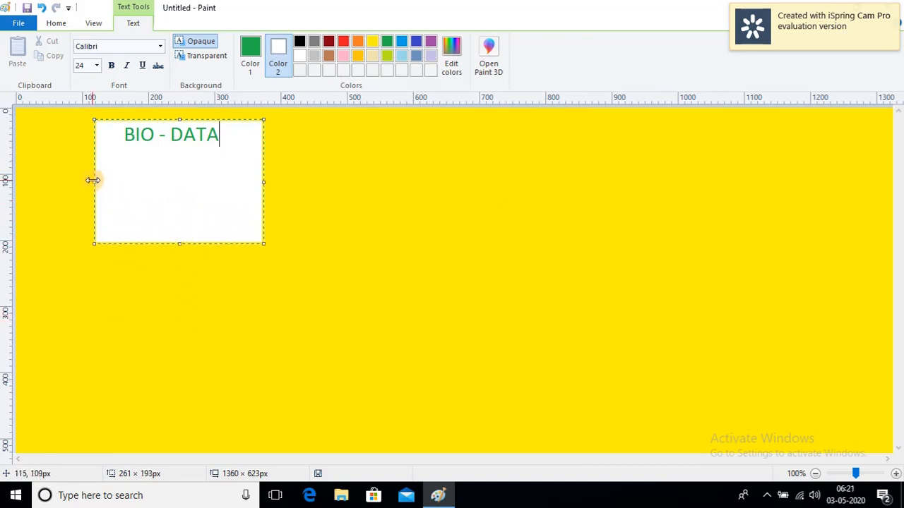
pyautogui.moveTo(95, 185)
pyautogui.mouseDown()
pyautogui.moveTo(55, 180)
pyautogui.moveTo(101, 191)
pyautogui.mouseUp()
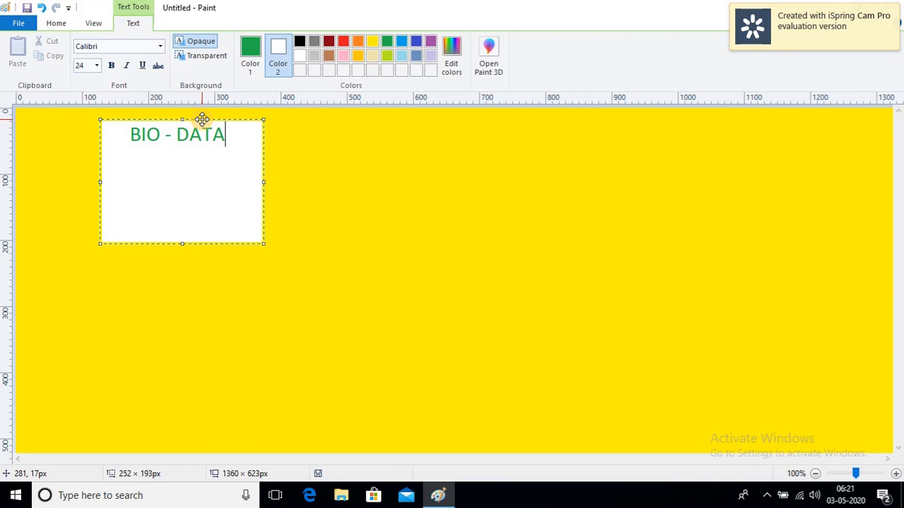
pyautogui.moveTo(202, 120); pyautogui.dragTo(397, 257)
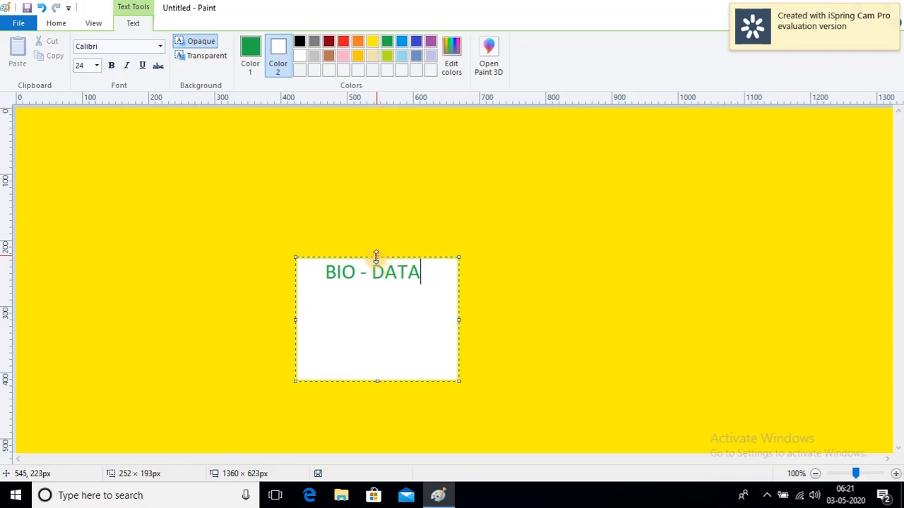
pyautogui.moveTo(379, 258); pyautogui.dragTo(408, 195)
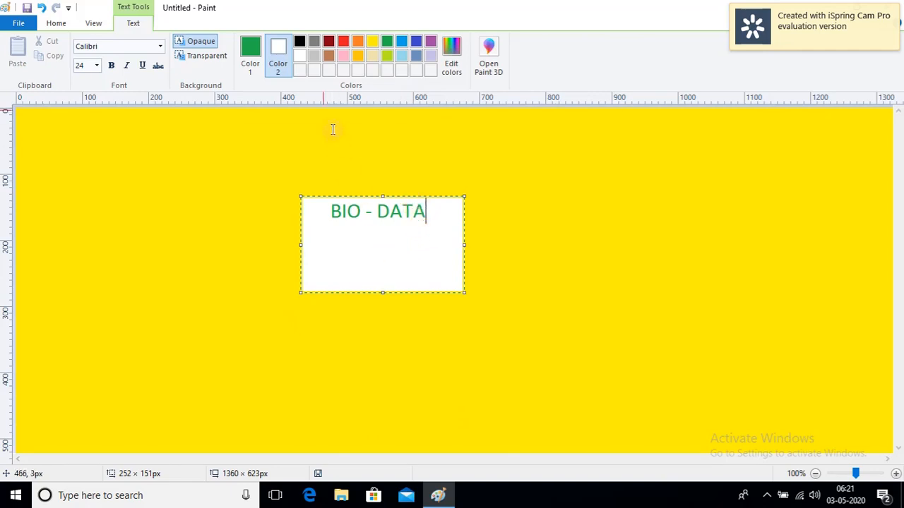
# Set the text box's background color (Color 2) to orange
pyautogui.click(286, 60)
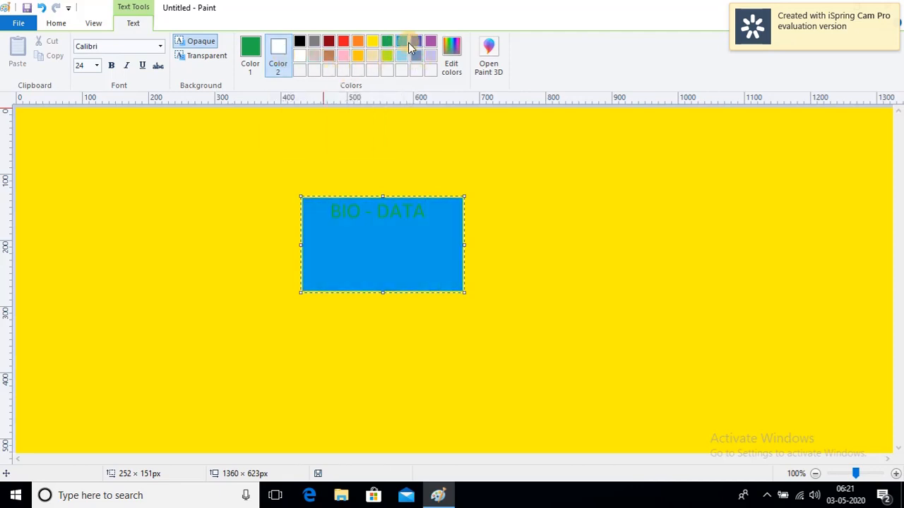
pyautogui.click(355, 41)
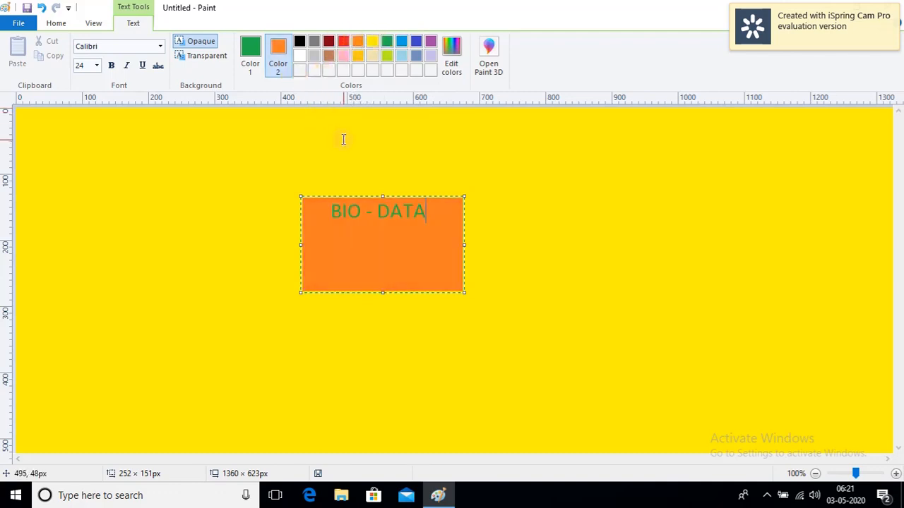
# Switch the text box's background between transparent and opaque twice, ending on opaque
pyautogui.click(203, 56)
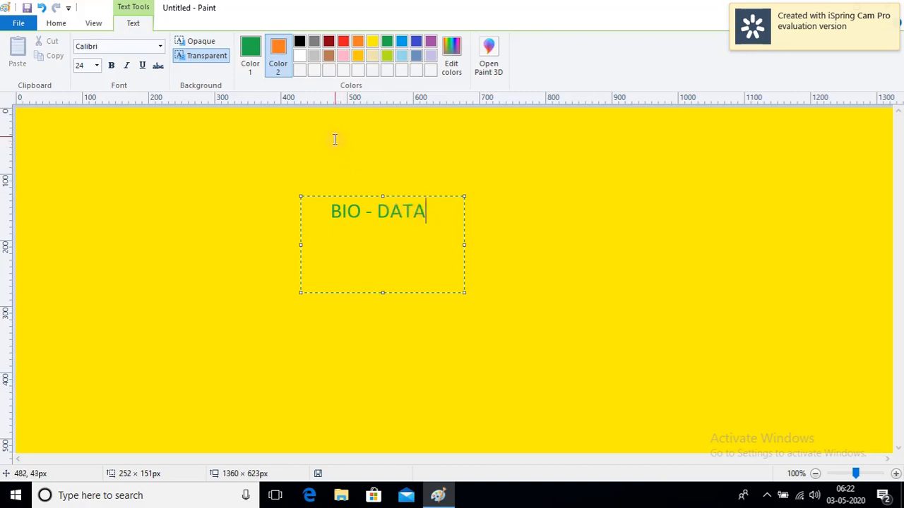
pyautogui.click(206, 43)
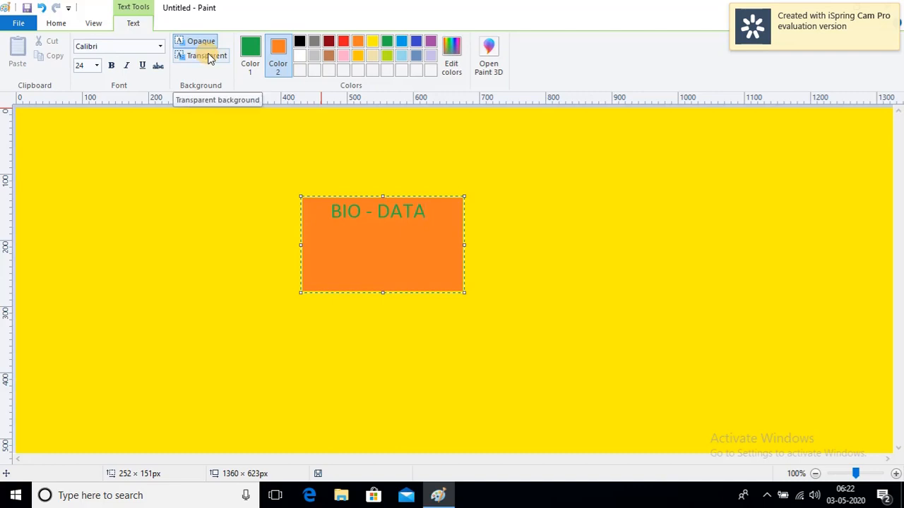
pyautogui.click(207, 56)
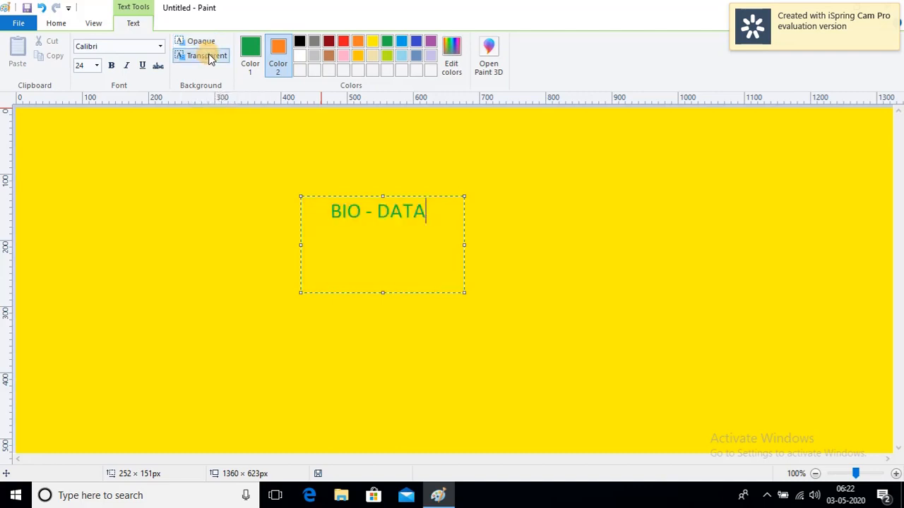
pyautogui.click(206, 44)
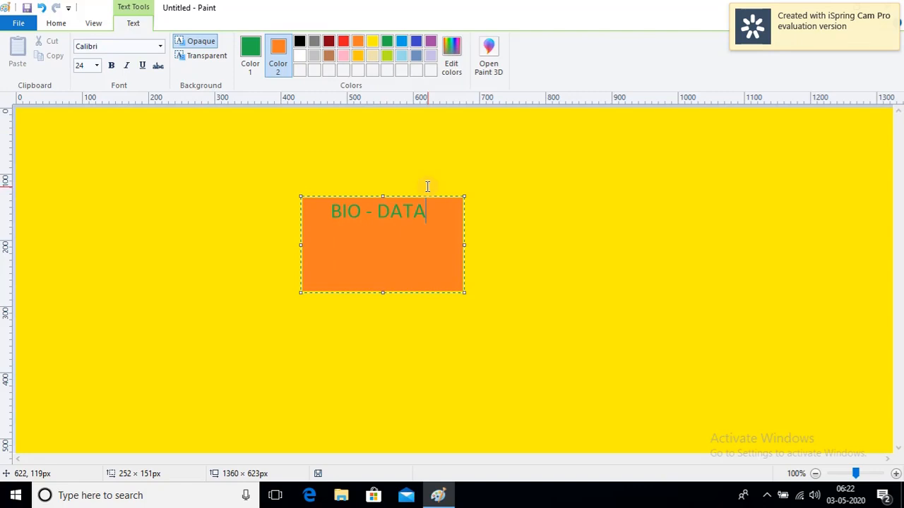
# Commit the "BIO - DATA" text to the canvas and reselect the Text tool
pyautogui.click(455, 176)
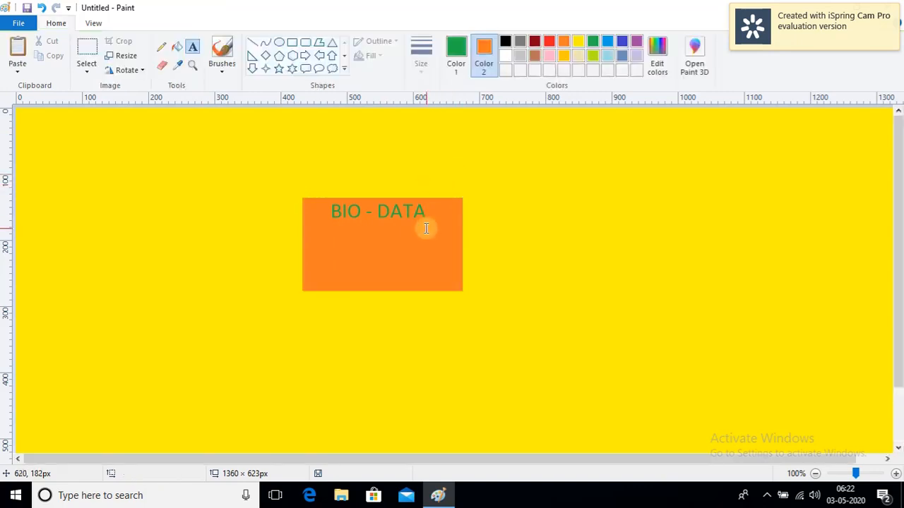
pyautogui.click(194, 52)
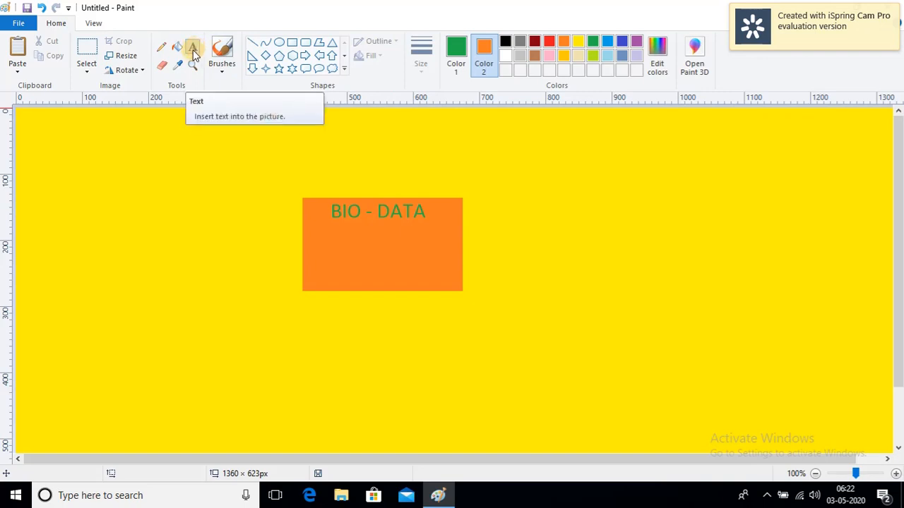
pyautogui.click(194, 51)
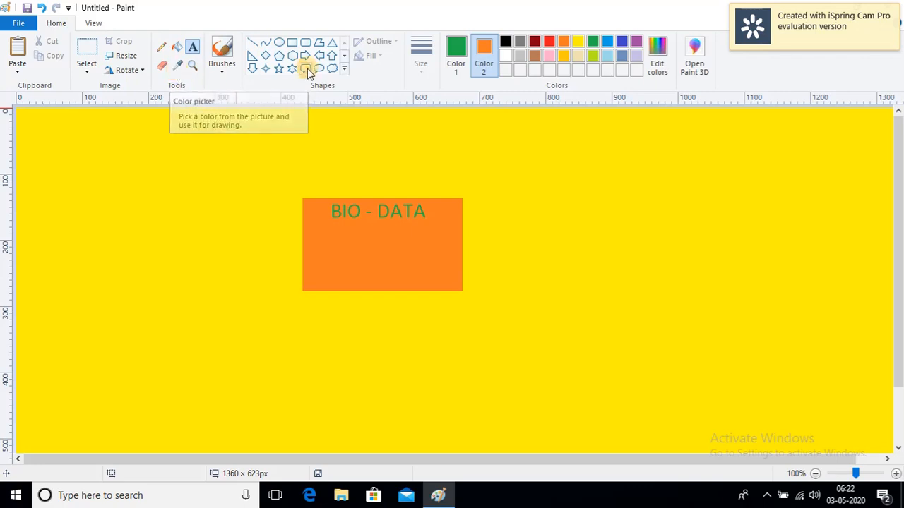
pyautogui.click(455, 55)
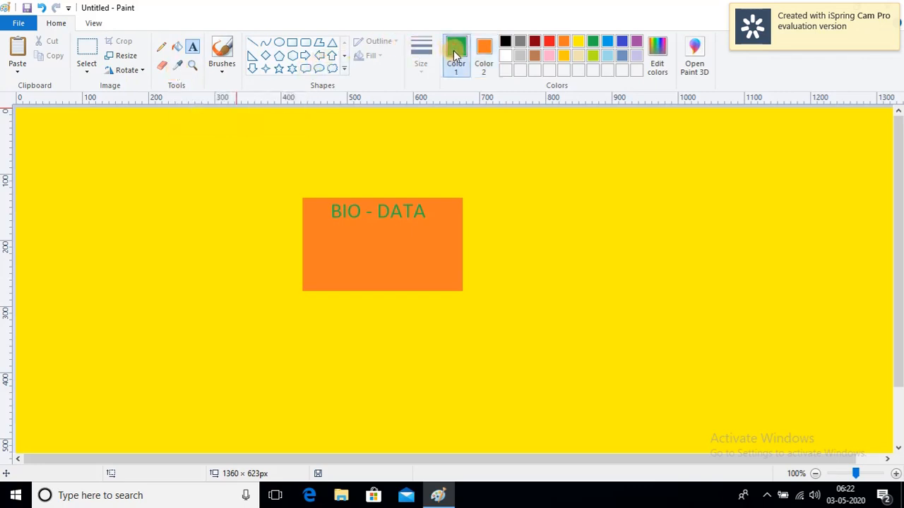
pyautogui.click(15, 23)
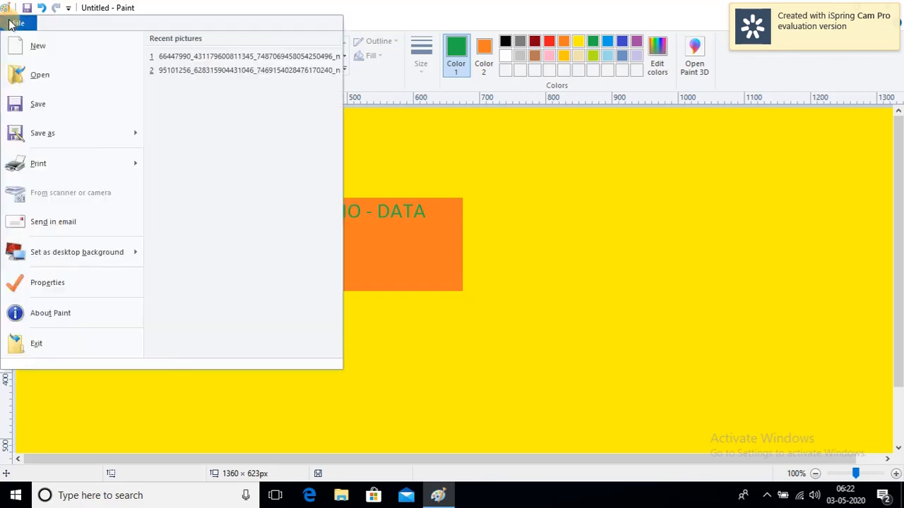
pyautogui.click(41, 75)
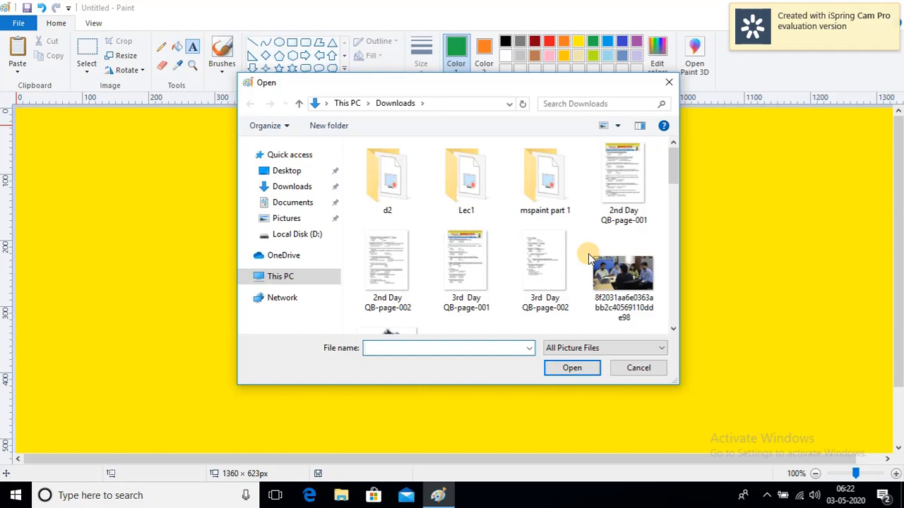
pyautogui.scroll(-5, 588, 255)
pyautogui.click(546, 202)
pyautogui.click(588, 366)
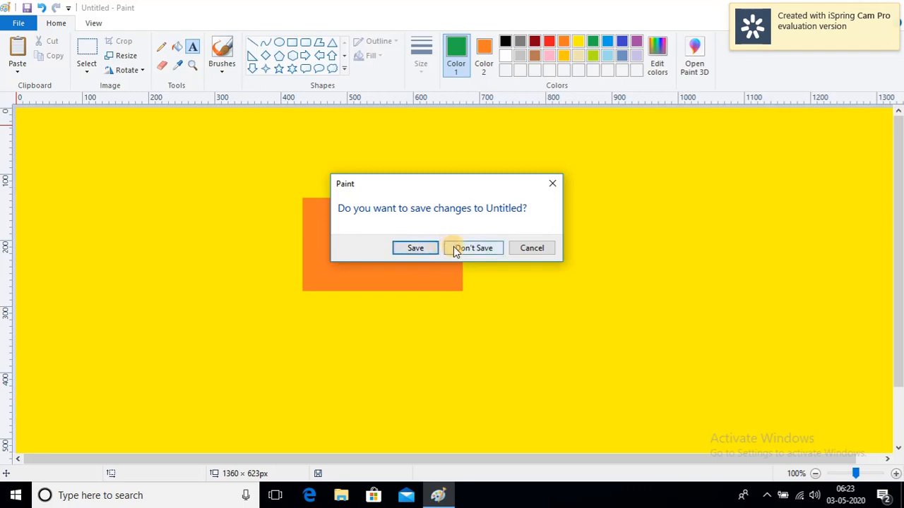
pyautogui.click(528, 248)
pyautogui.click(485, 228)
# Open the parrot picture "download" from the Downloads folder, discarding the changes to the untitled drawing
pyautogui.doubleClick(17, 27)
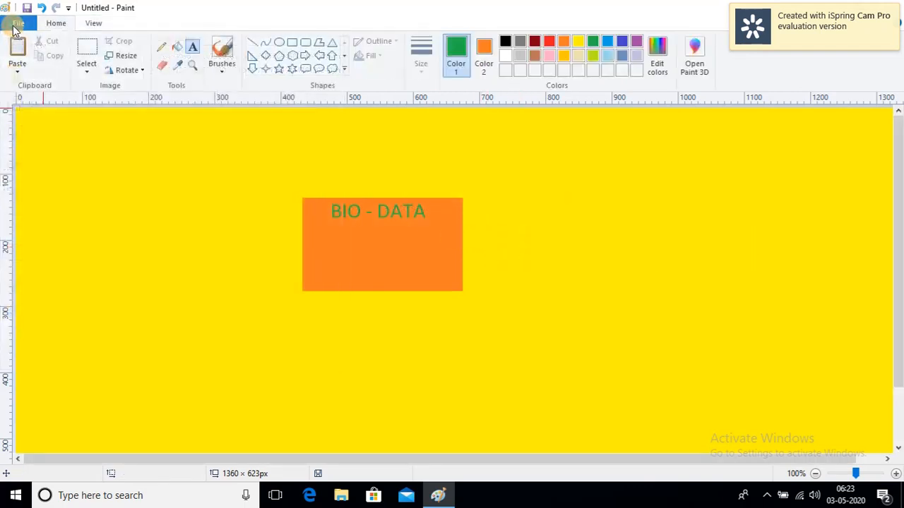
pyautogui.doubleClick(16, 26)
pyautogui.click(26, 24)
pyautogui.click(28, 23)
pyautogui.click(28, 26)
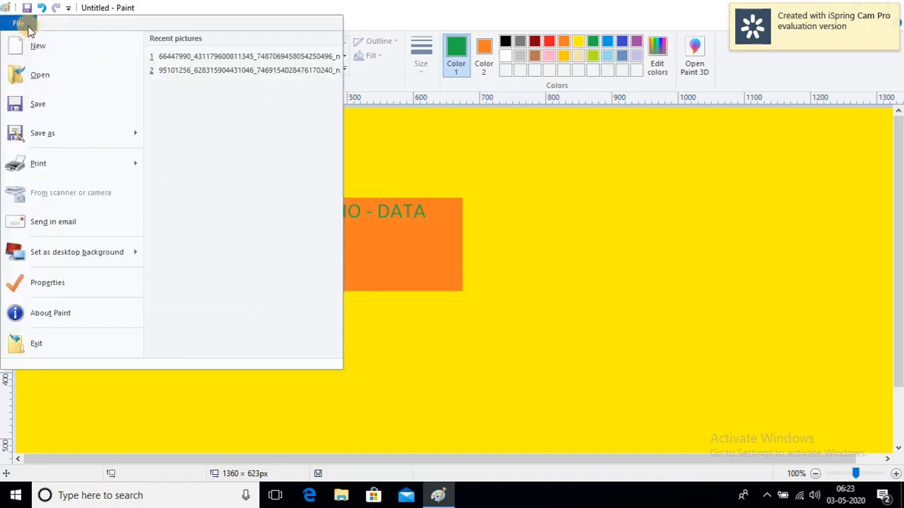
pyautogui.click(43, 72)
pyautogui.scroll(-3, 539, 267)
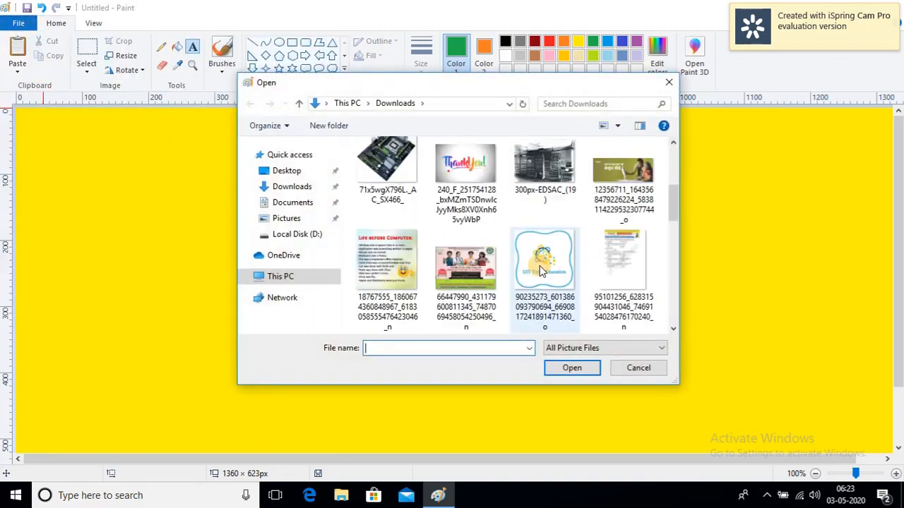
pyautogui.moveTo(672, 214); pyautogui.dragTo(671, 261)
pyautogui.click(543, 188)
pyautogui.click(556, 368)
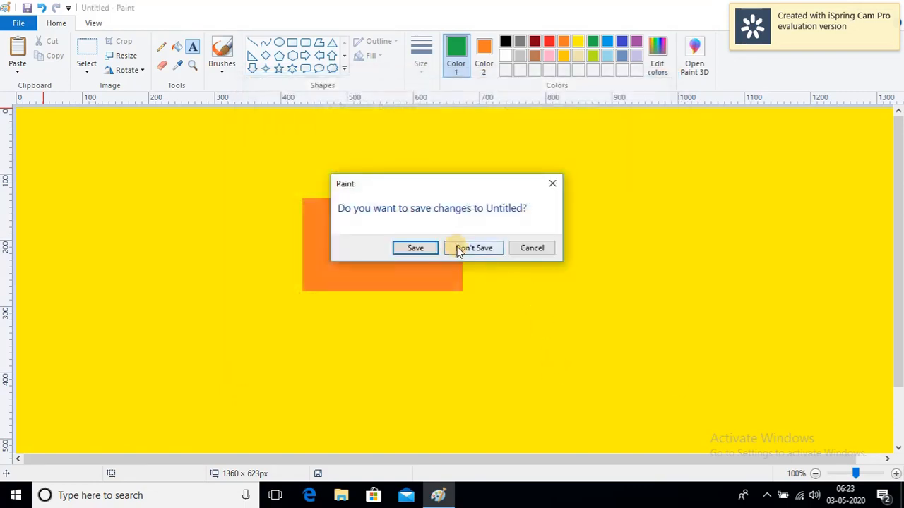
pyautogui.click(460, 249)
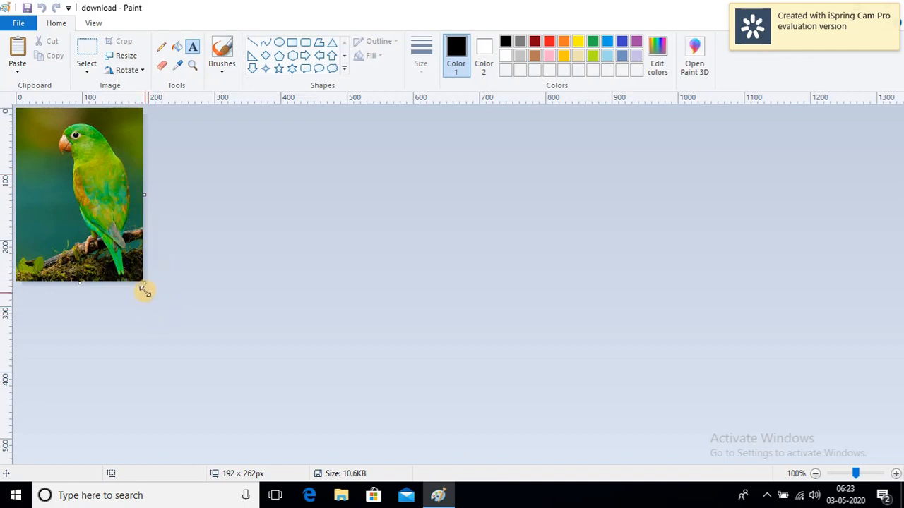
# Enlarge the canvas to about 1134 × 527 px and move the parrot picture, selected with a rectangle, right of the canvas centre
pyautogui.moveTo(145, 283); pyautogui.dragTo(765, 457)
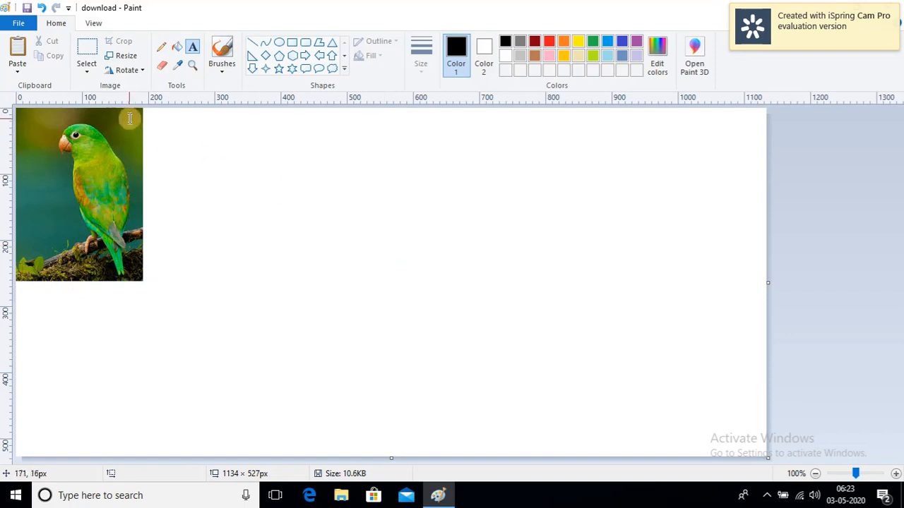
pyautogui.click(87, 60)
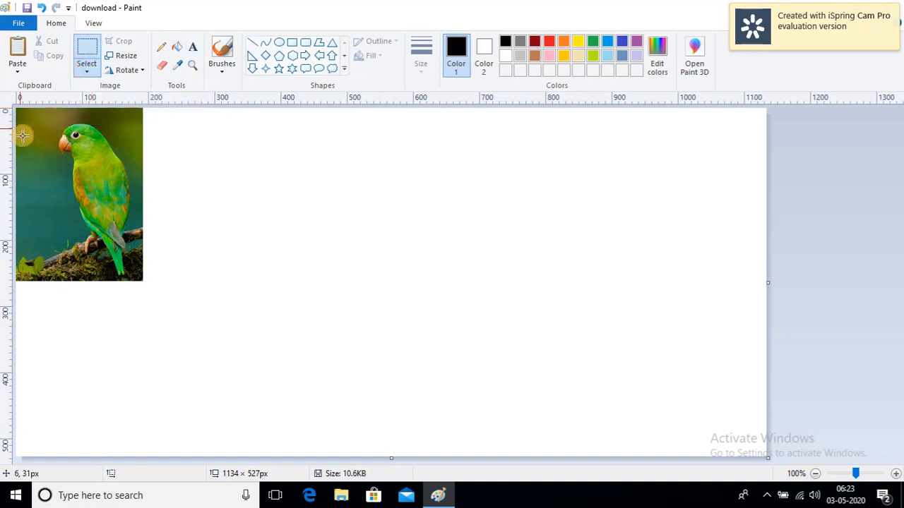
pyautogui.moveTo(16, 109); pyautogui.dragTo(143, 283)
pyautogui.moveTo(103, 230); pyautogui.dragTo(526, 295)
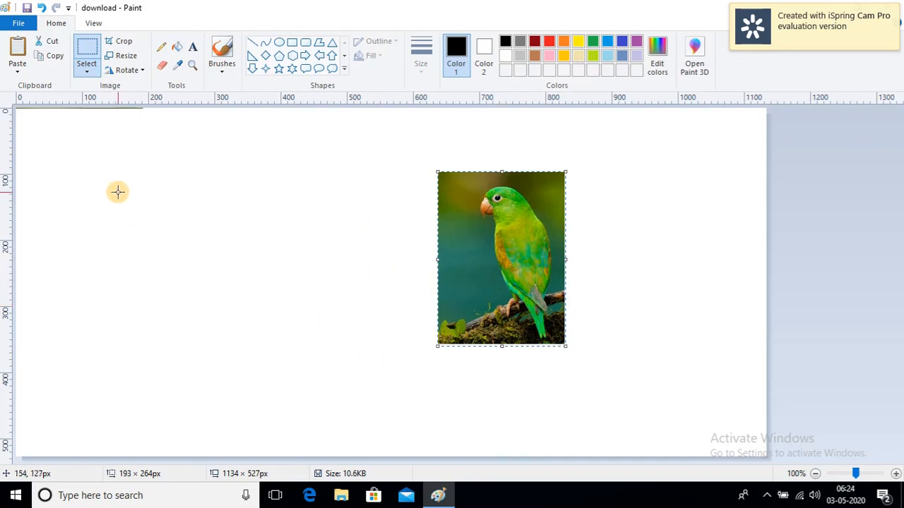
# Select the lower part of the parrot picture with a rectangle about 341 × 234 px and move it to the empty left area
pyautogui.click(89, 74)
pyautogui.click(89, 74)
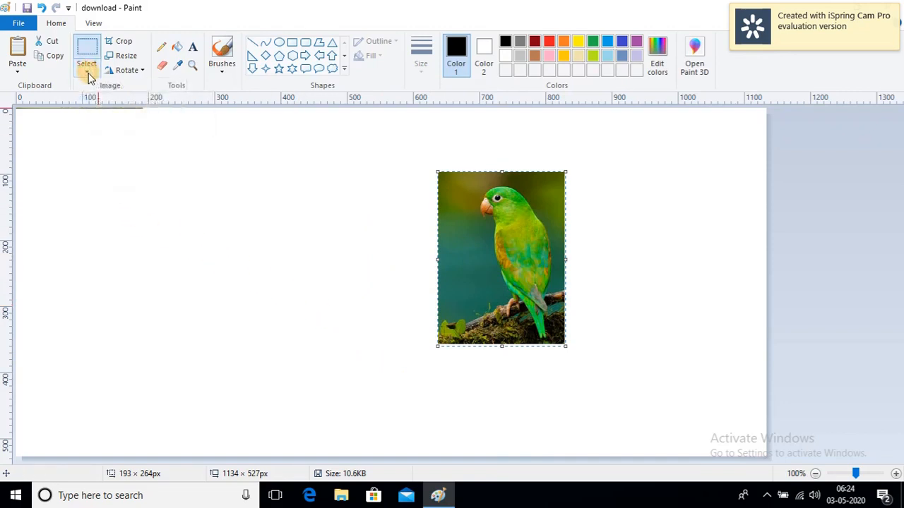
pyautogui.click(96, 125)
pyautogui.click(90, 73)
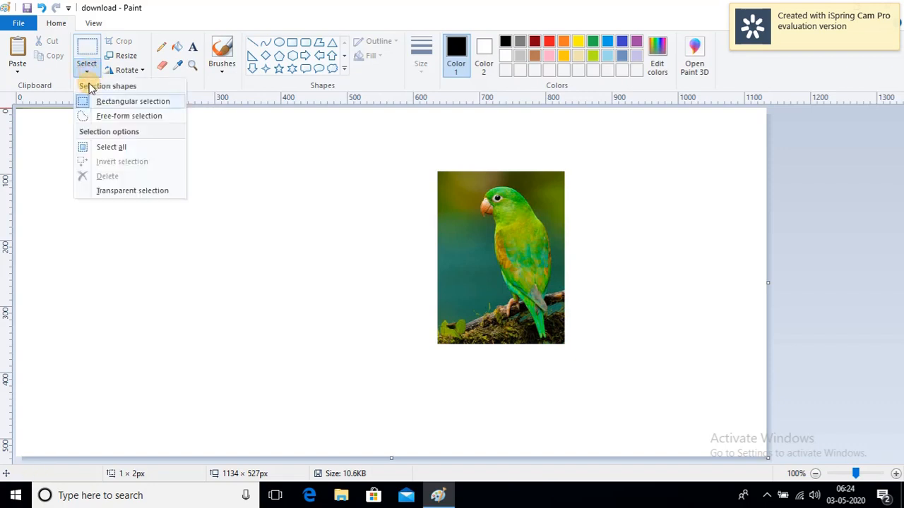
pyautogui.click(115, 106)
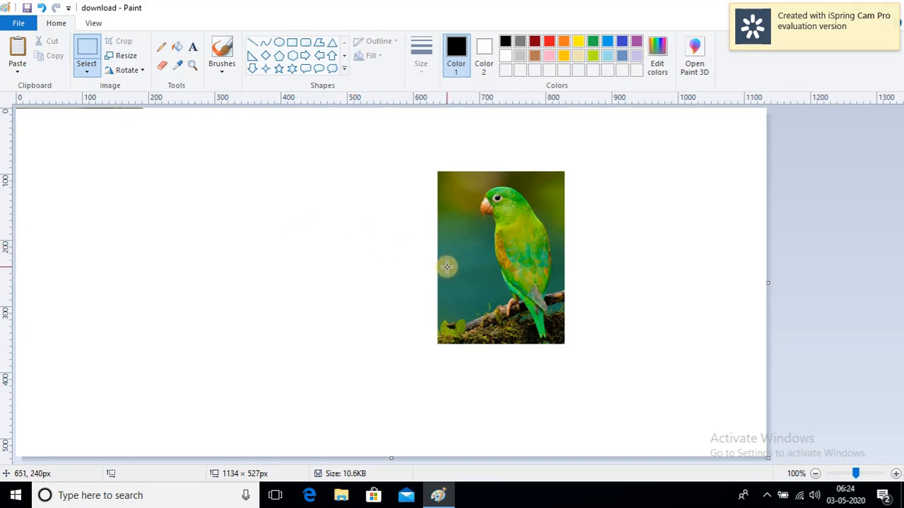
pyautogui.moveTo(449, 246); pyautogui.dragTo(674, 401)
pyautogui.moveTo(585, 295); pyautogui.dragTo(177, 226)
pyautogui.moveTo(160, 262); pyautogui.dragTo(192, 254)
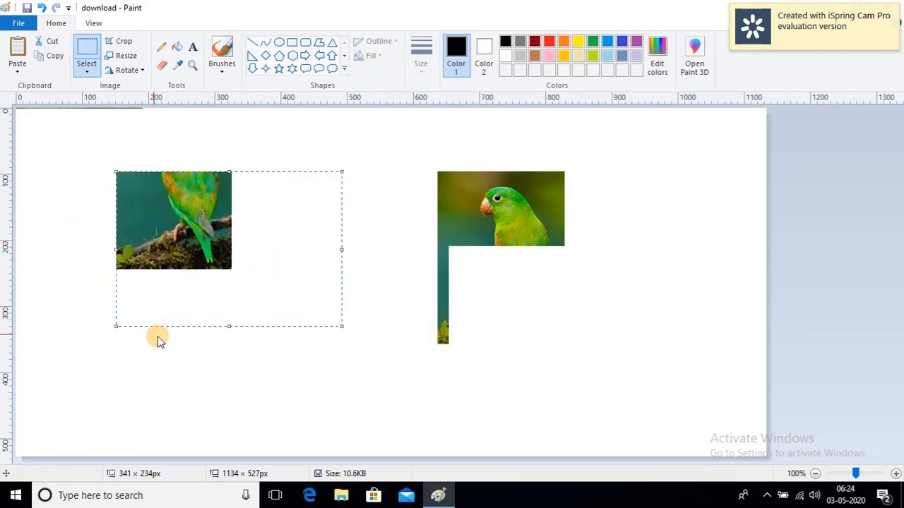
pyautogui.click(135, 364)
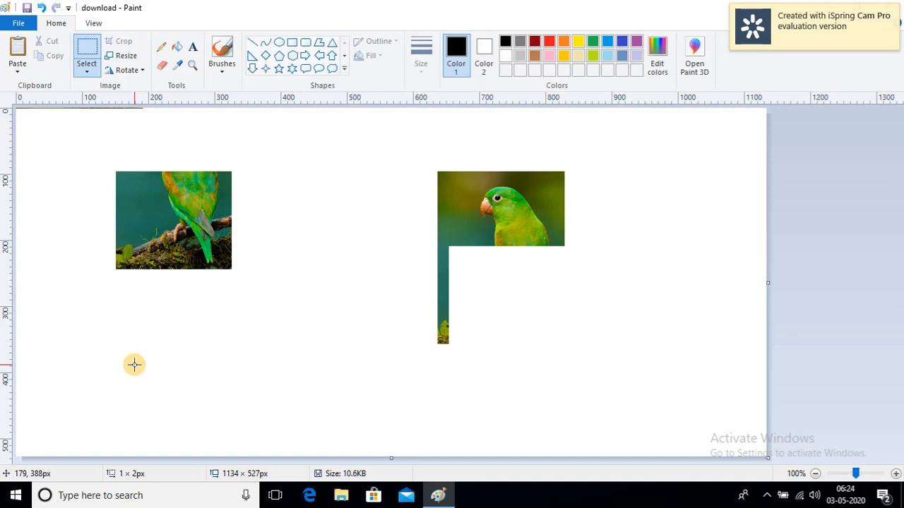
# Undo the last three changes and redo the canvas enlargement and the move of the whole parrot picture
pyautogui.hotkey('ctrl', 'z')
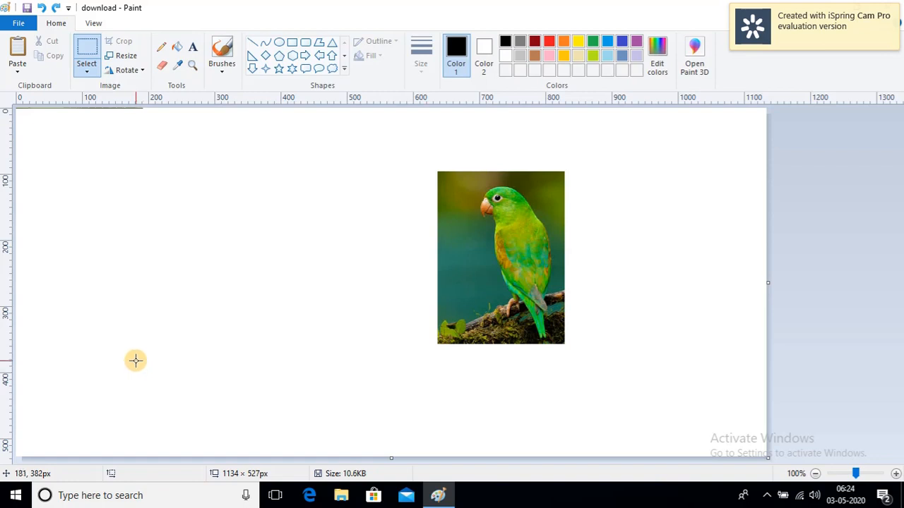
pyautogui.hotkey('ctrl', 'z')
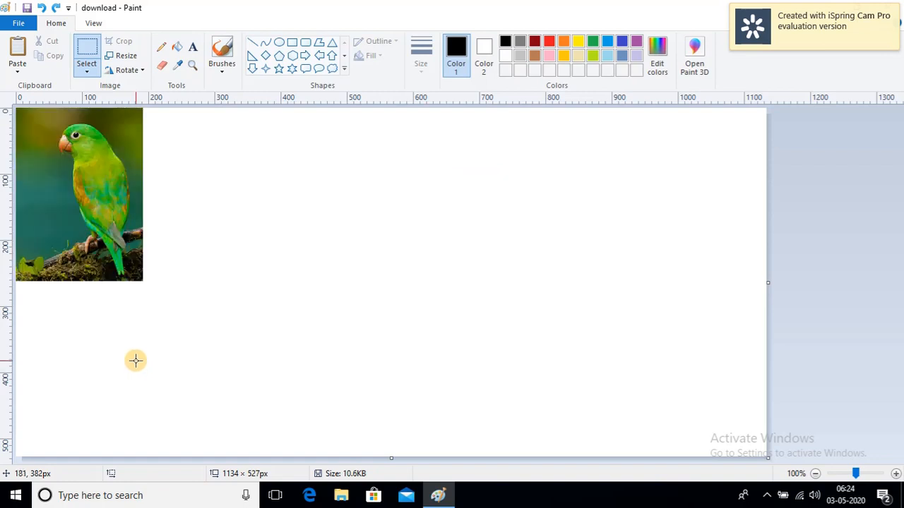
pyautogui.hotkey('ctrl', 'z')
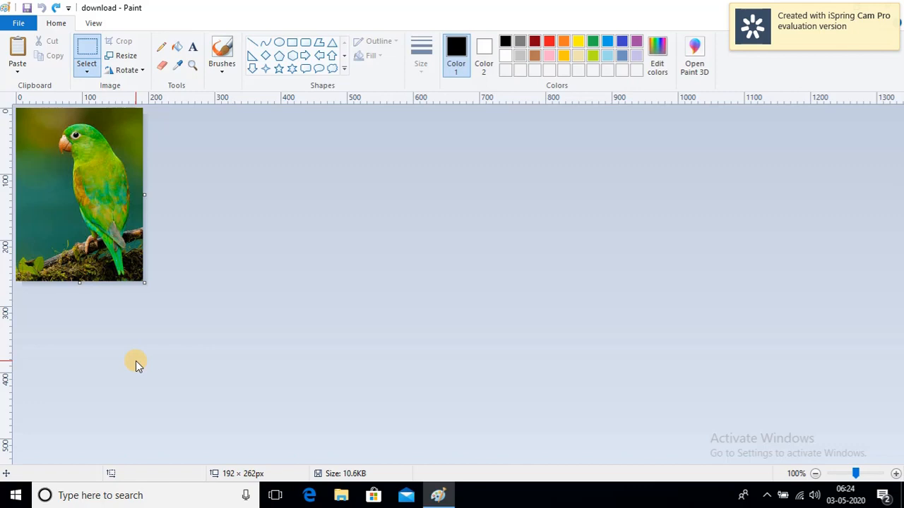
pyautogui.hotkey('ctrl', 'y')
pyautogui.hotkey('ctrl', 'y')
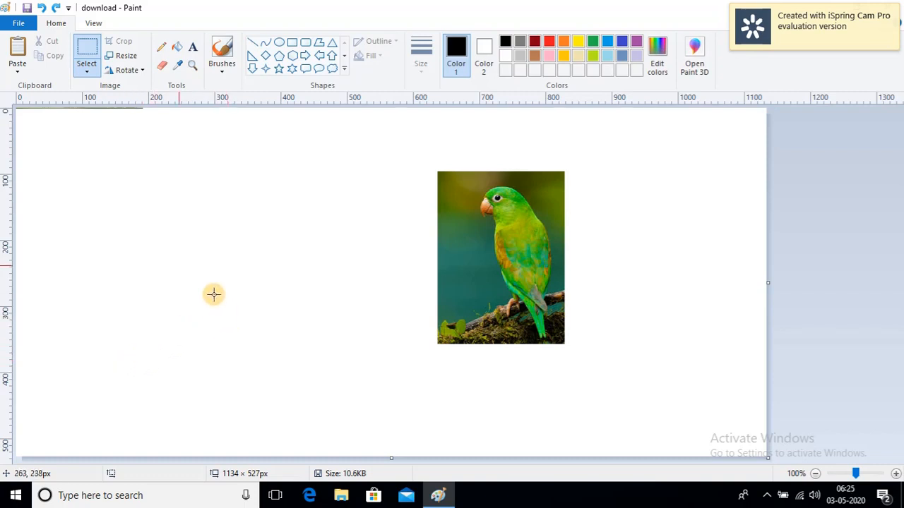
# Move the parrot's head out of the picture towards the left with a free-form selection, and undo the move
pyautogui.click(88, 74)
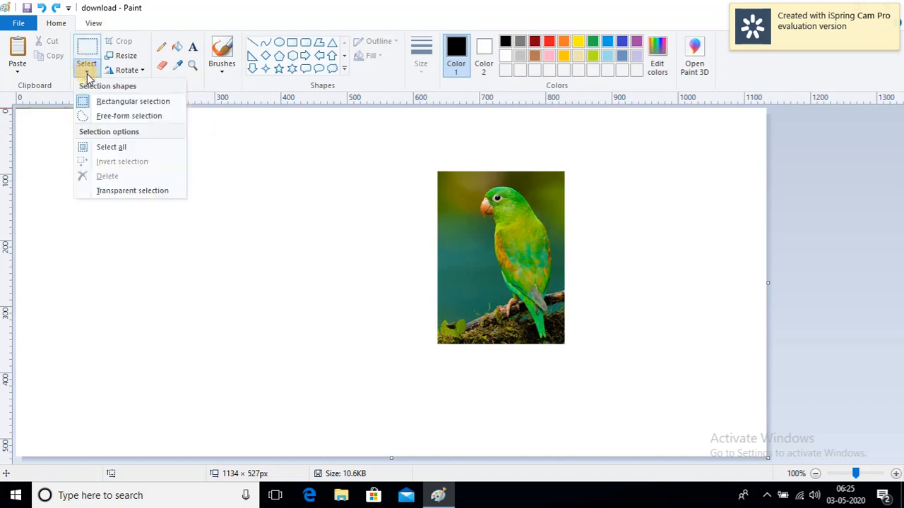
pyautogui.click(111, 117)
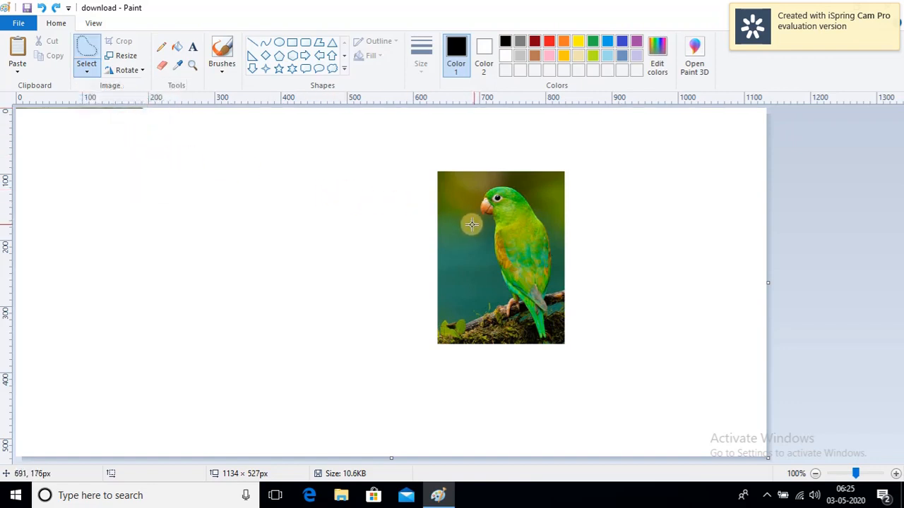
pyautogui.moveTo(474, 223)
pyautogui.mouseDown()
pyautogui.moveTo(449, 229)
pyautogui.moveTo(453, 210)
pyautogui.moveTo(499, 176)
pyautogui.moveTo(533, 175)
pyautogui.moveTo(555, 194)
pyautogui.moveTo(549, 212)
pyautogui.moveTo(504, 233)
pyautogui.moveTo(478, 237)
pyautogui.moveTo(475, 228)
pyautogui.moveTo(502, 221)
pyautogui.moveTo(339, 253)
pyautogui.moveTo(285, 224)
pyautogui.moveTo(257, 221)
pyautogui.mouseUp()
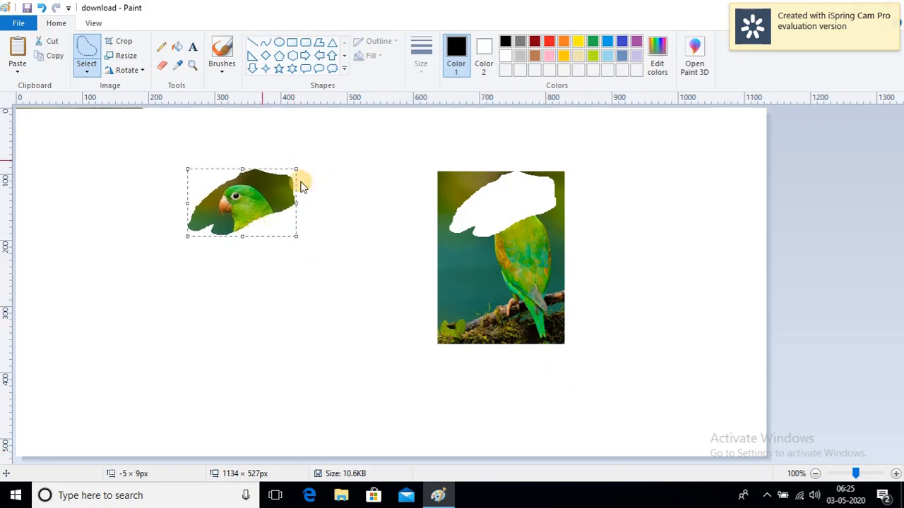
pyautogui.moveTo(227, 212); pyautogui.dragTo(286, 206)
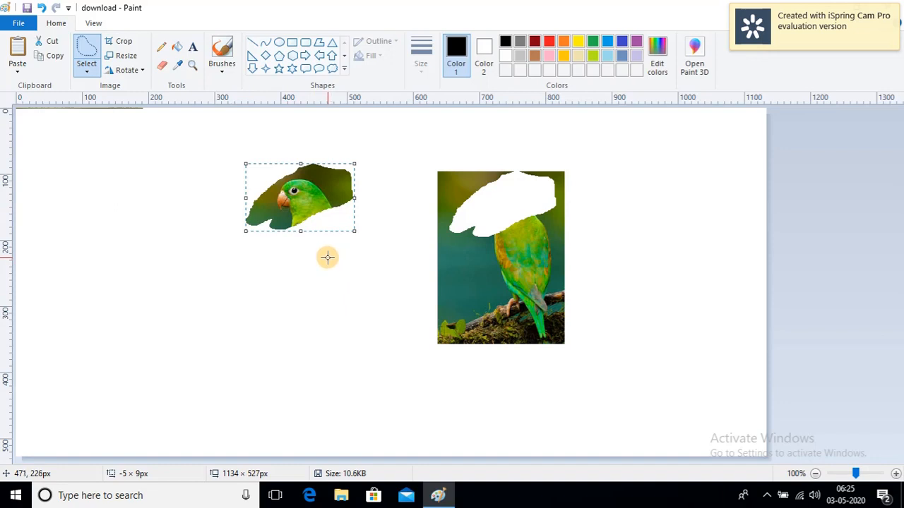
pyautogui.hotkey('ctrl', 'z')
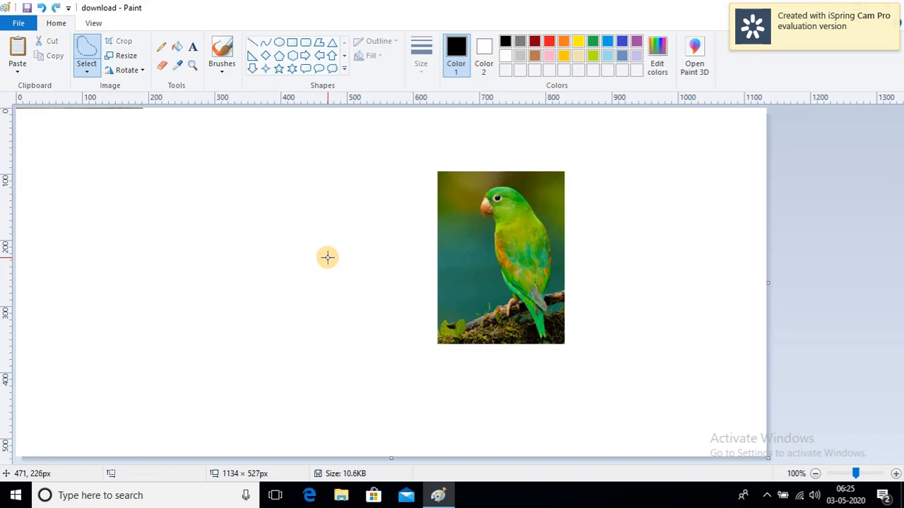
# Select the entire picture, move it down and to the right, and undo the move
pyautogui.click(87, 63)
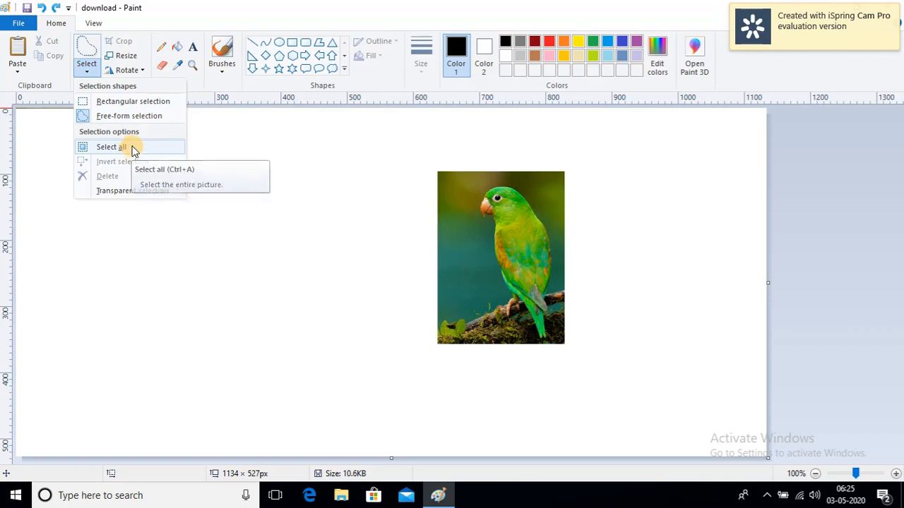
pyautogui.click(134, 149)
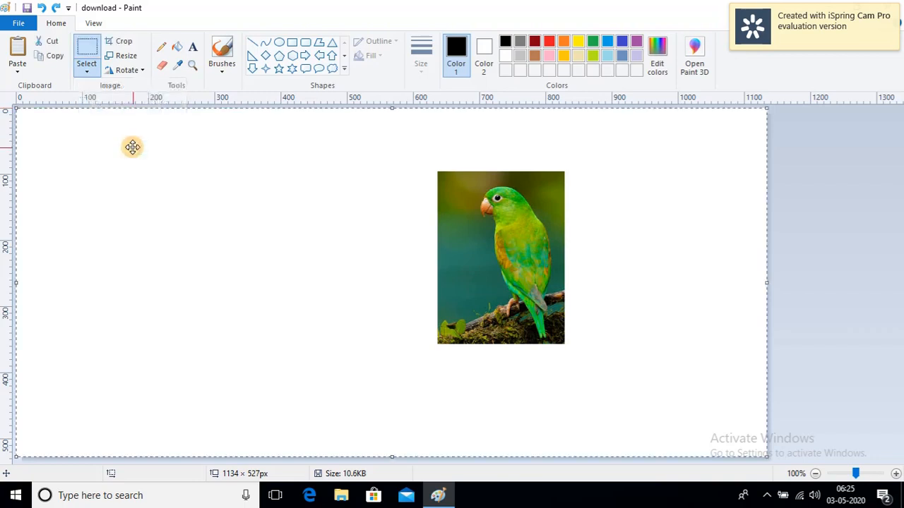
pyautogui.moveTo(157, 124); pyautogui.dragTo(207, 214)
pyautogui.hotkey('ctrl', 'z')
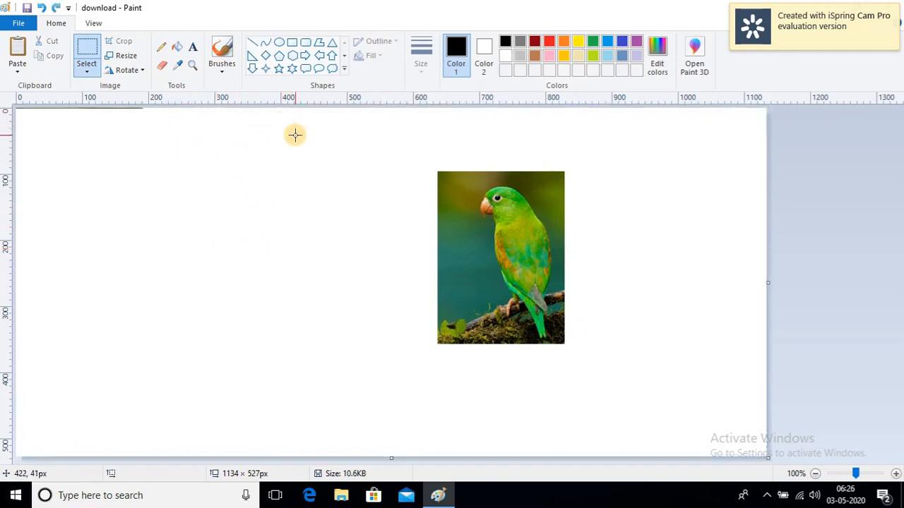
# Select and deselect the entire picture once more, and look at the Transparent selection option without applying it
pyautogui.click(83, 73)
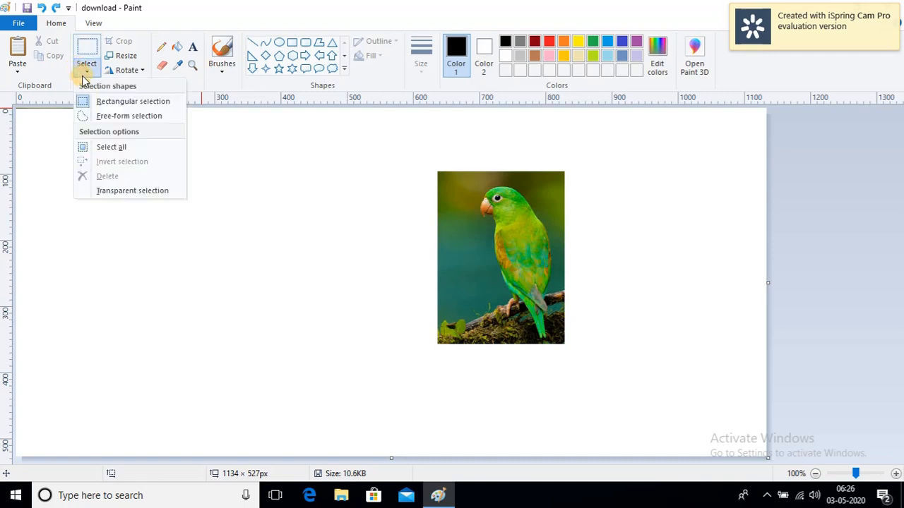
pyautogui.click(116, 146)
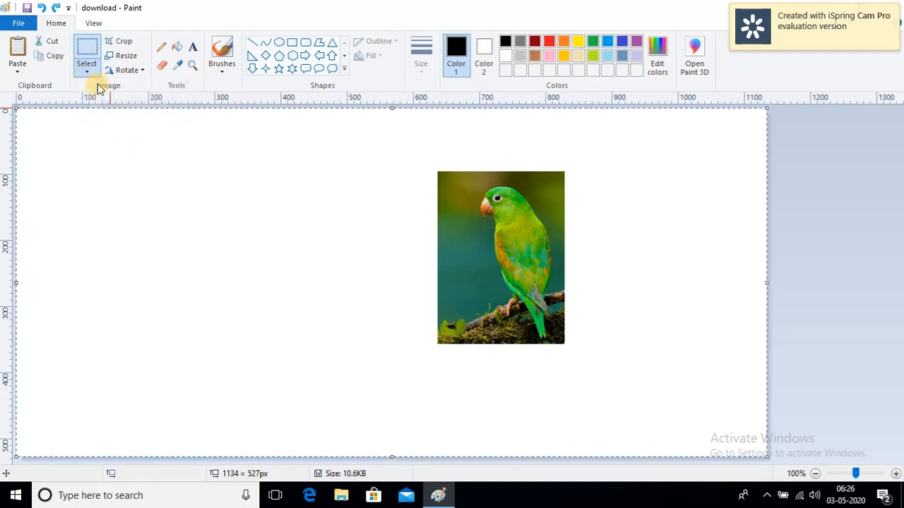
pyautogui.click(83, 50)
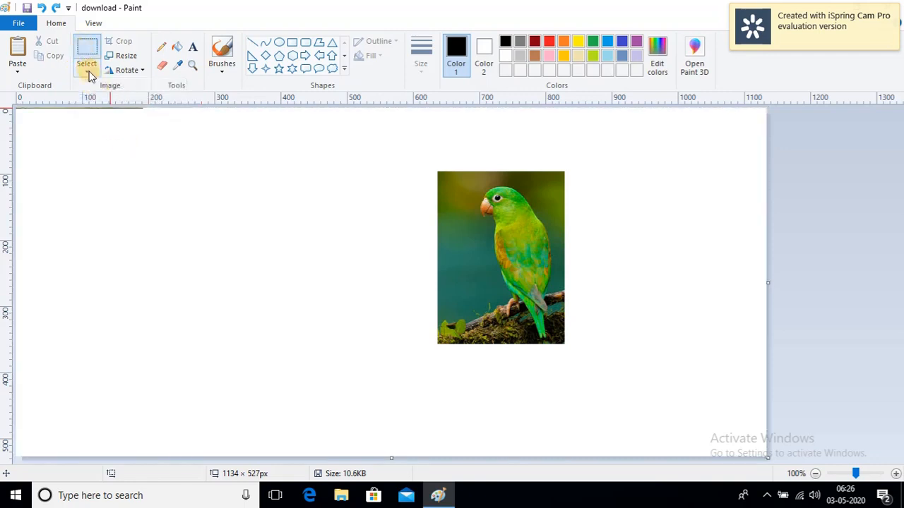
pyautogui.click(91, 54)
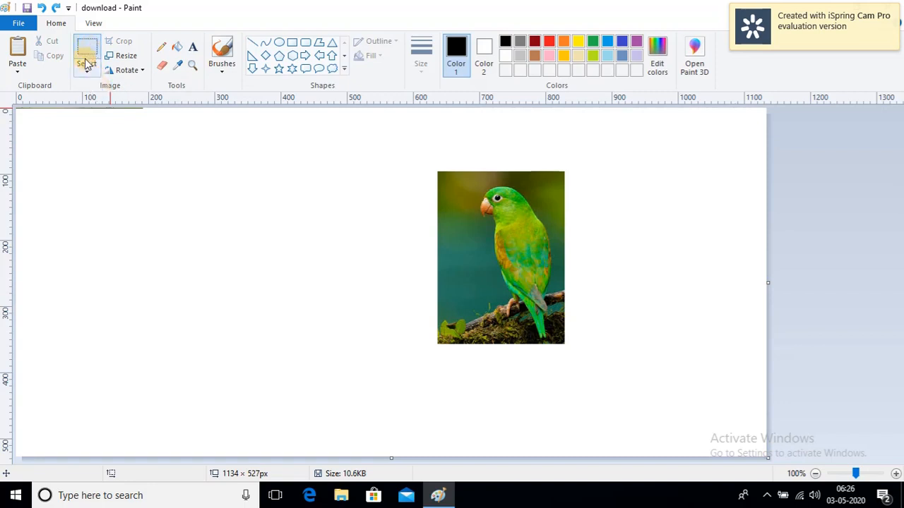
pyautogui.click(86, 73)
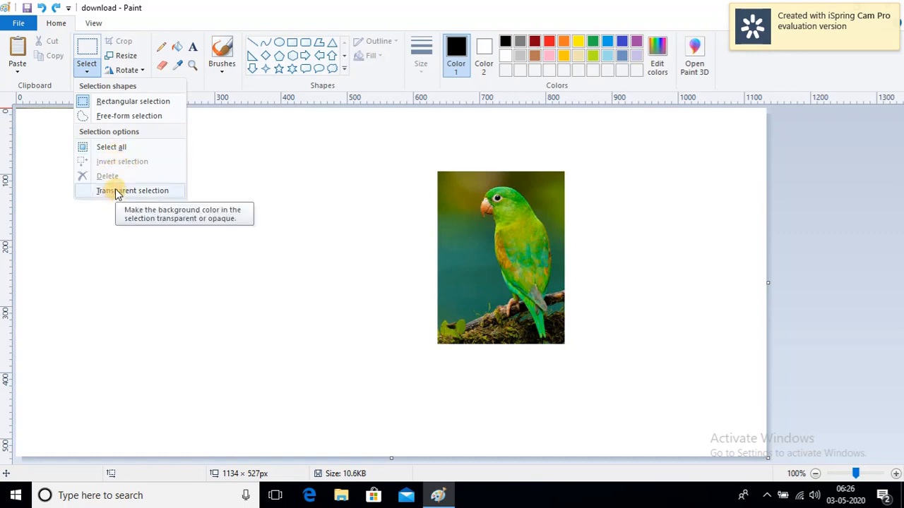
pyautogui.click(242, 191)
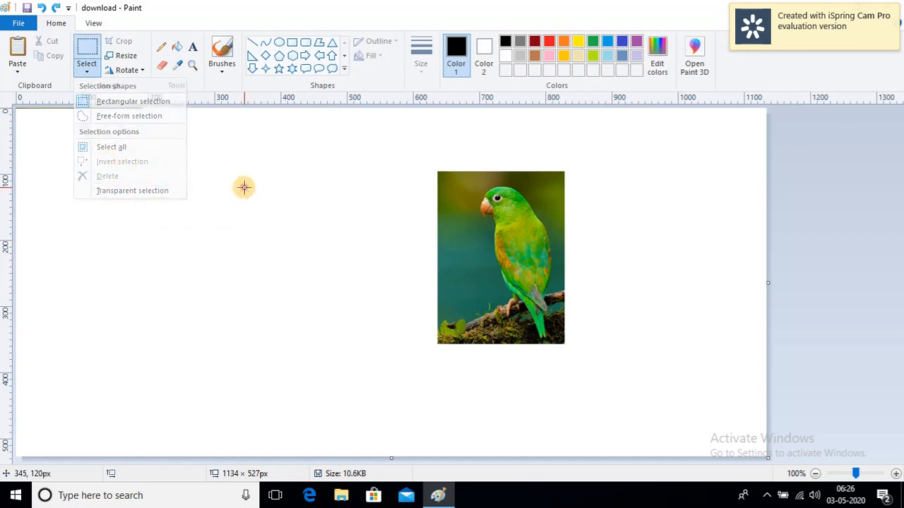
# Draw a large rounded rectangle with a black outline in the white area beside the parrot and fill it with red
pyautogui.click(305, 44)
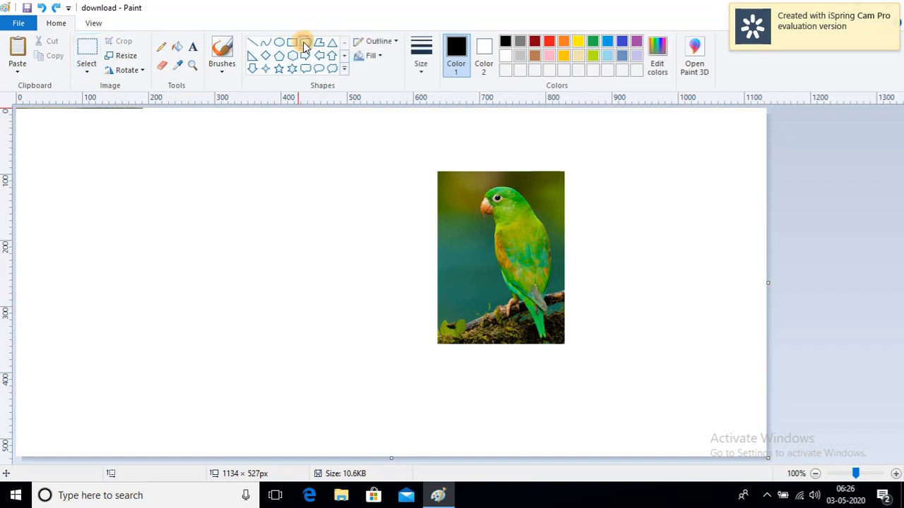
pyautogui.moveTo(54, 167); pyautogui.dragTo(380, 375)
pyautogui.click(232, 112)
pyautogui.click(176, 53)
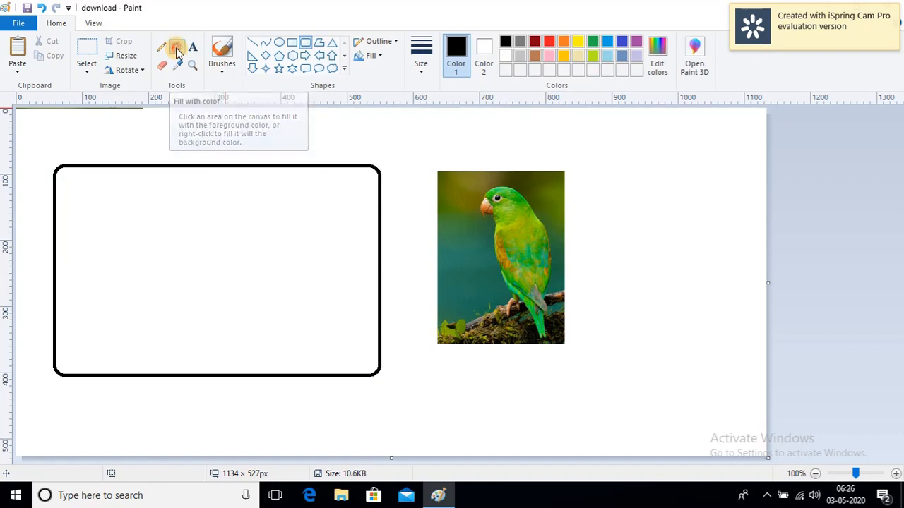
pyautogui.click(550, 41)
pyautogui.click(320, 217)
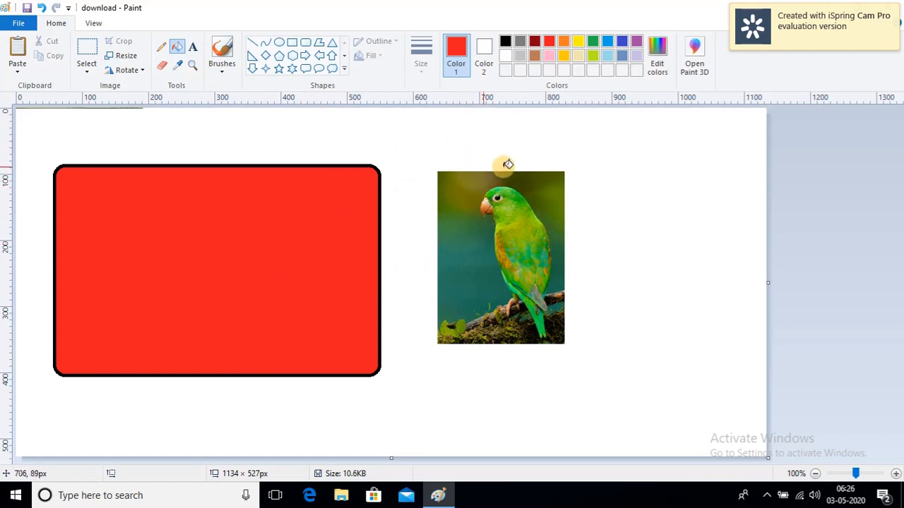
# Move the parrot picture onto the red rectangle with a rectangular selection about 231 × 295 px and turn on Transparent selection
pyautogui.click(88, 53)
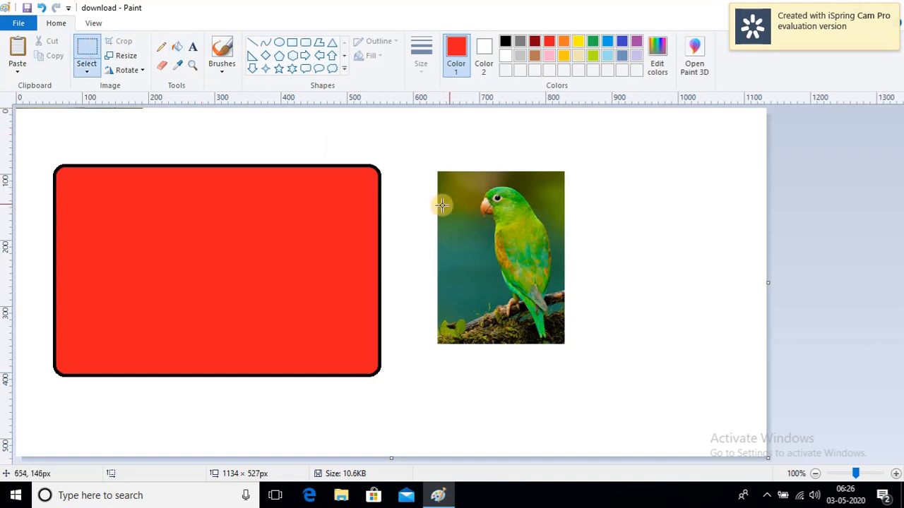
pyautogui.moveTo(427, 162); pyautogui.dragTo(579, 356)
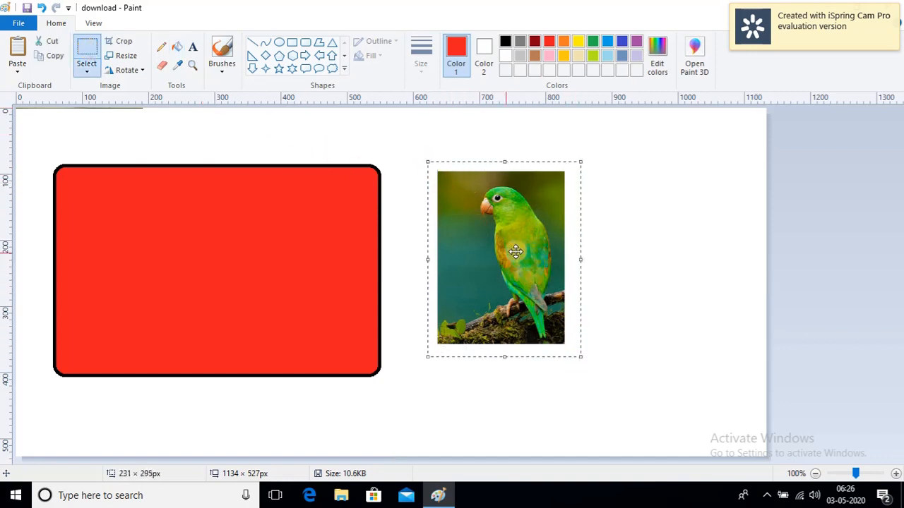
pyautogui.moveTo(502, 251); pyautogui.dragTo(245, 261)
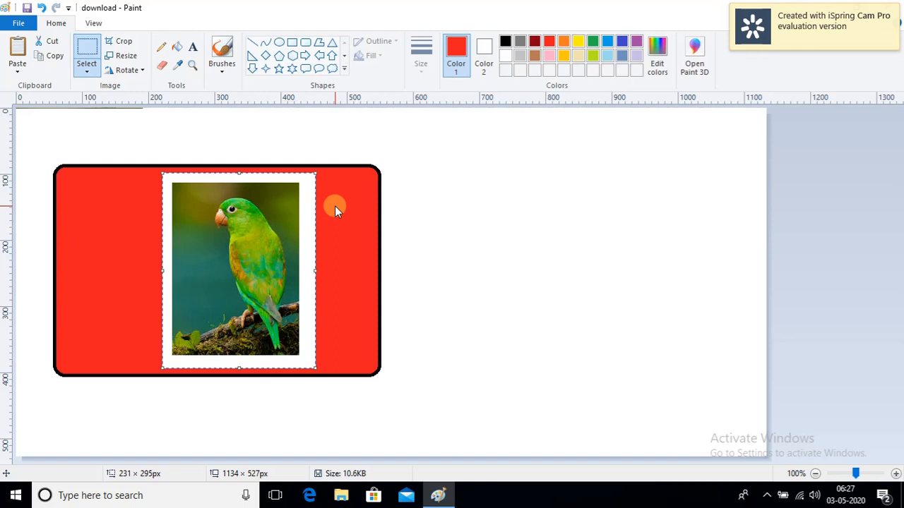
pyautogui.click(89, 71)
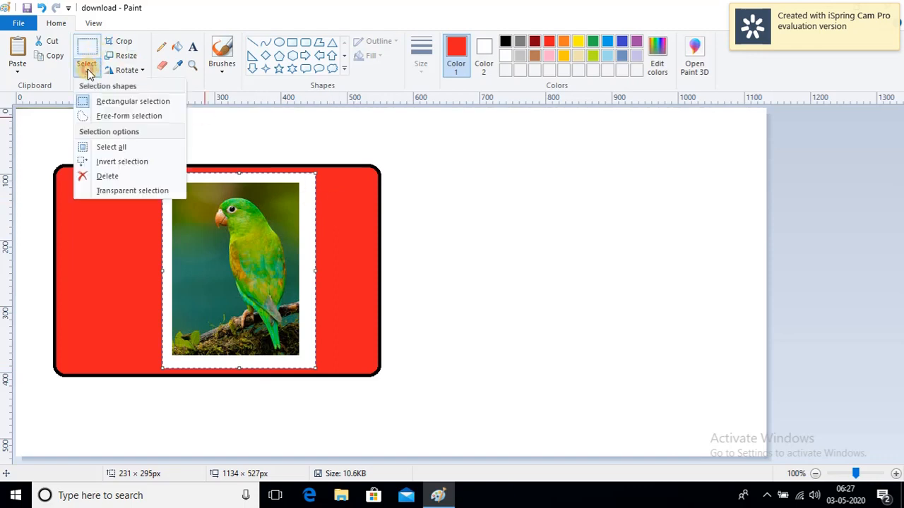
pyautogui.click(120, 190)
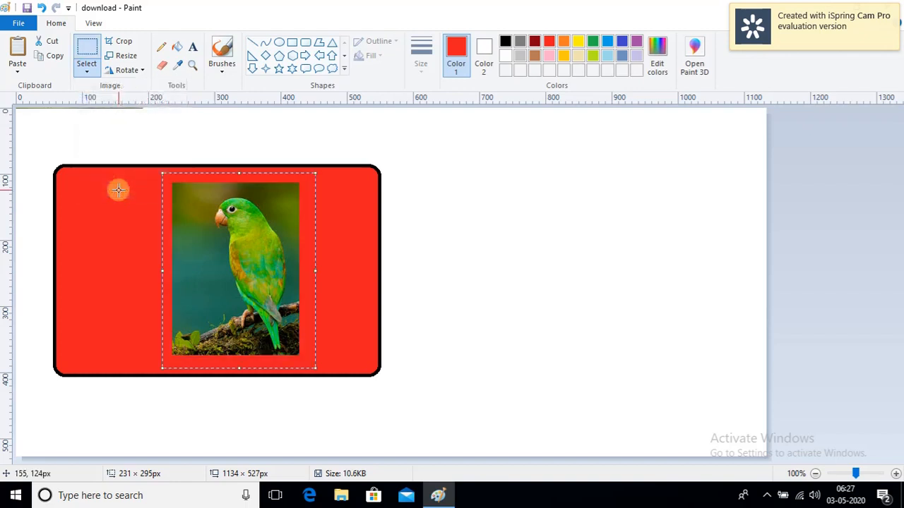
# Turn off Transparent selection and move the parrot picture back to the white area right of the red rectangle
pyautogui.click(97, 72)
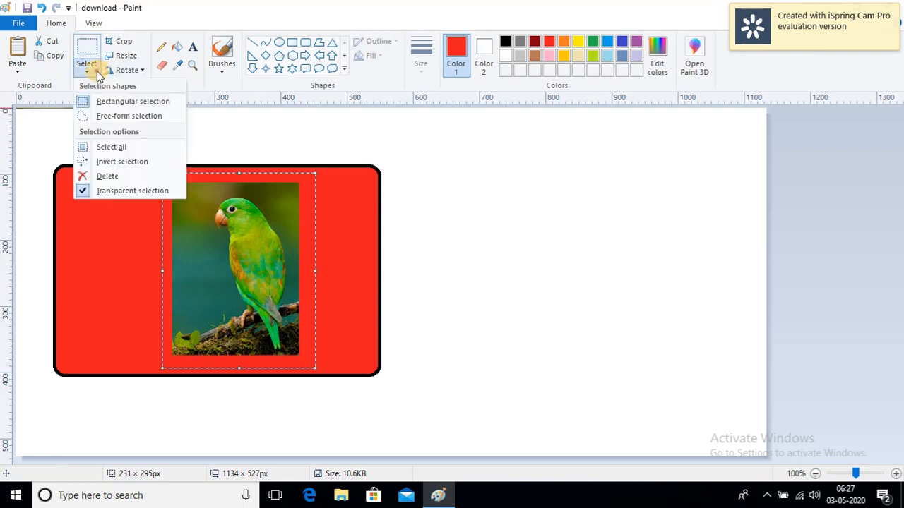
pyautogui.click(136, 191)
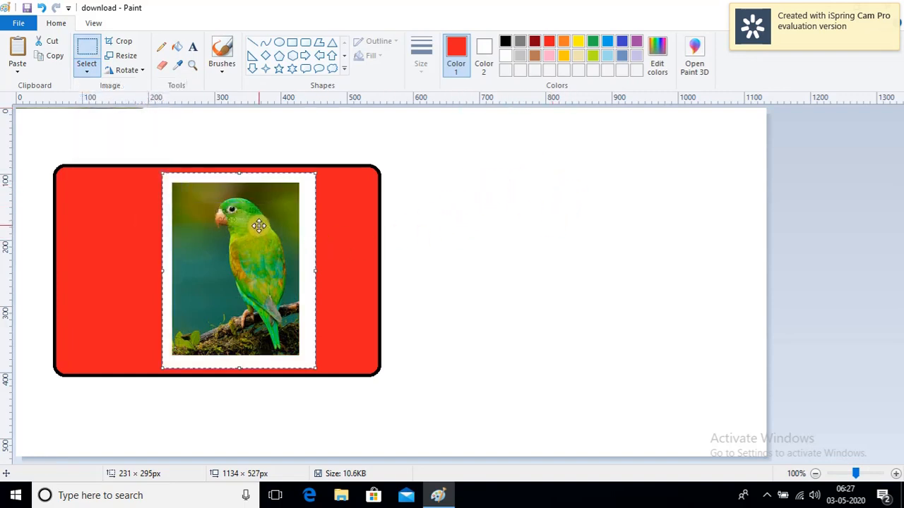
pyautogui.moveTo(260, 225); pyautogui.dragTo(565, 216)
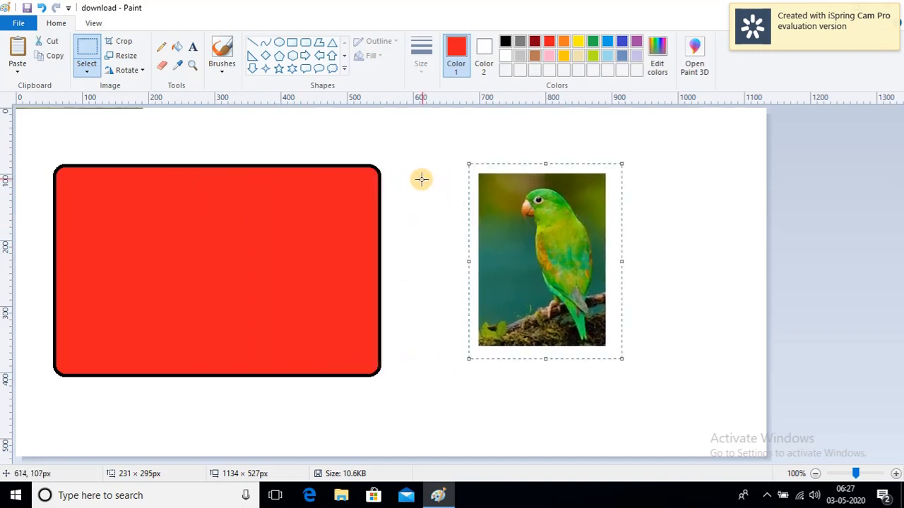
pyautogui.click(424, 178)
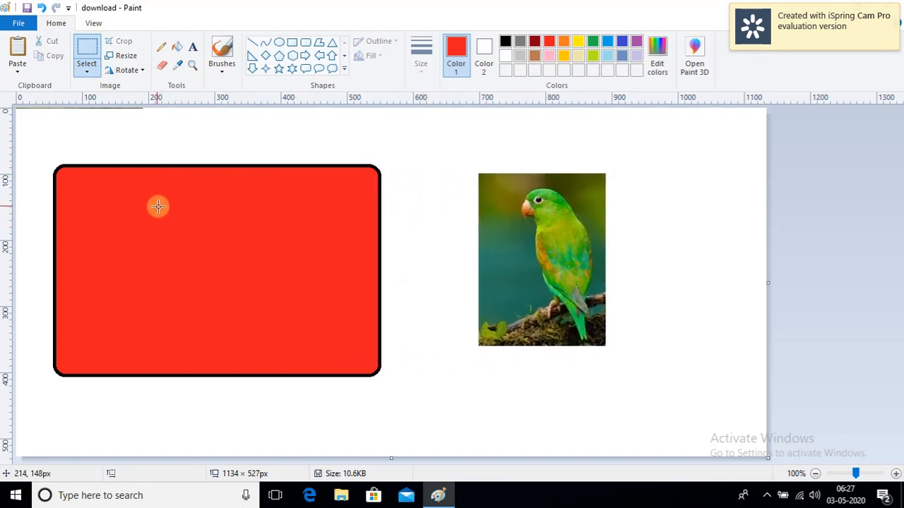
# Move a rectangular piece of the red shape, about 226 × 143 px, over the parrot picture and undo the move
pyautogui.moveTo(147, 213); pyautogui.dragTo(297, 307)
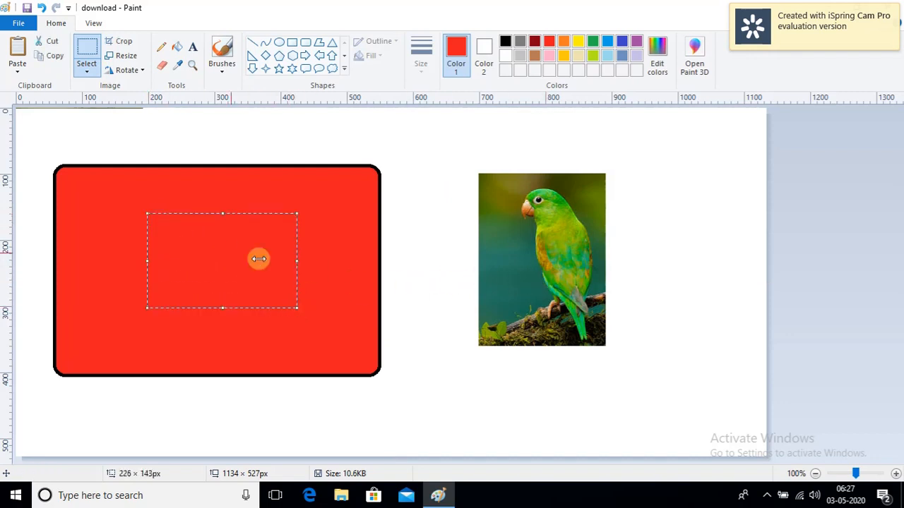
pyautogui.moveTo(218, 247); pyautogui.dragTo(530, 261)
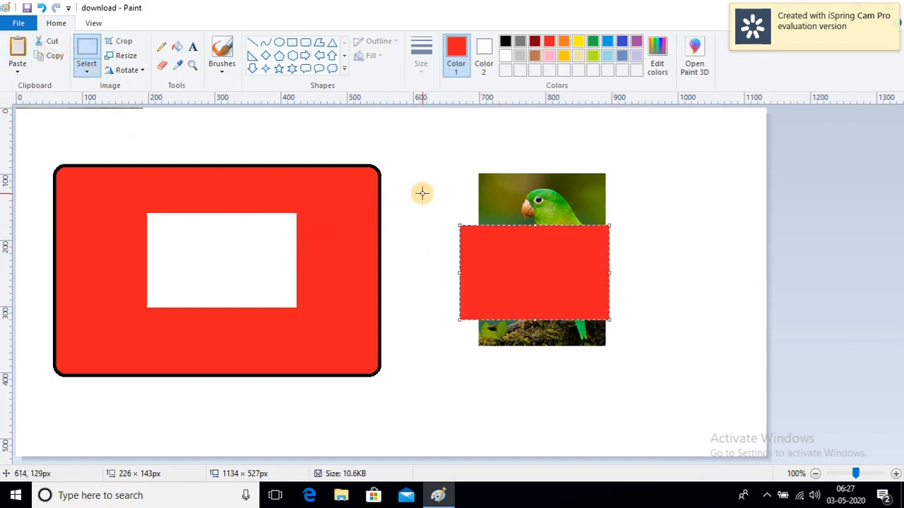
pyautogui.hotkey('ctrl', 'z')
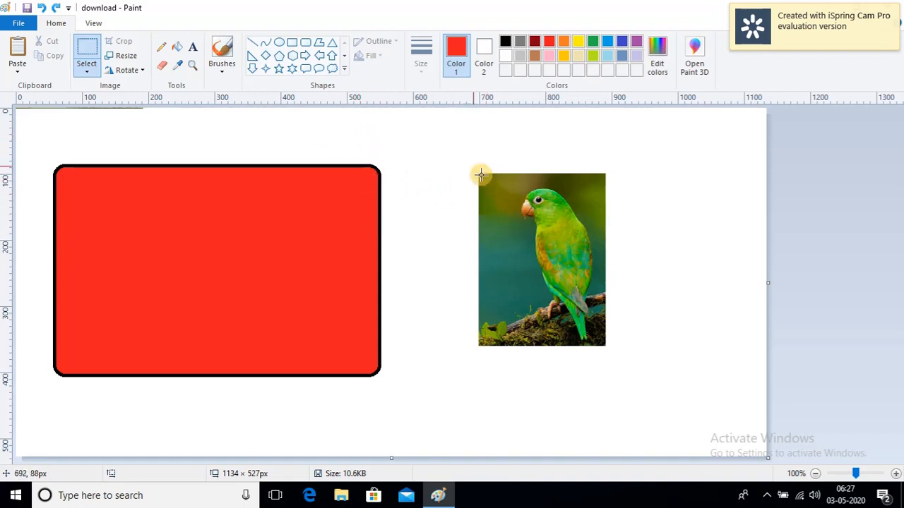
# Select the parrot picture with a rectangular selection about 215 × 277 px and invert the selection
pyautogui.click(126, 71)
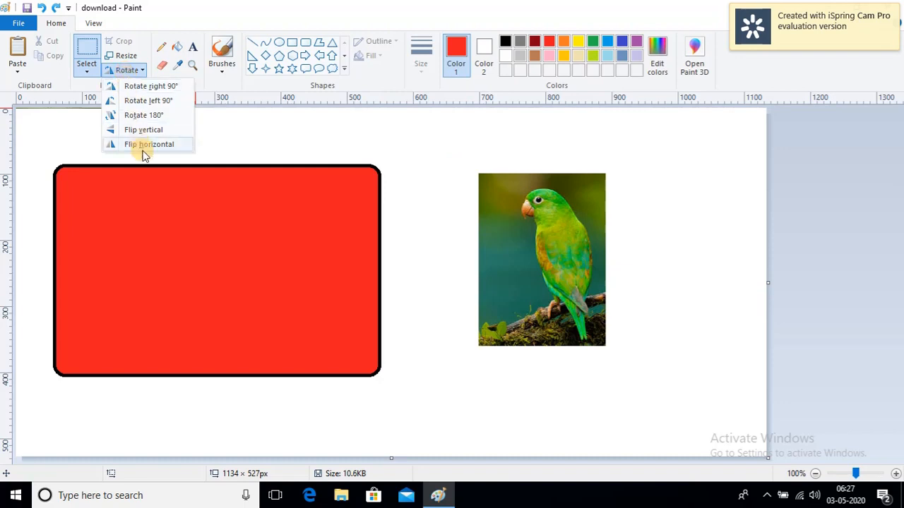
pyautogui.click(89, 71)
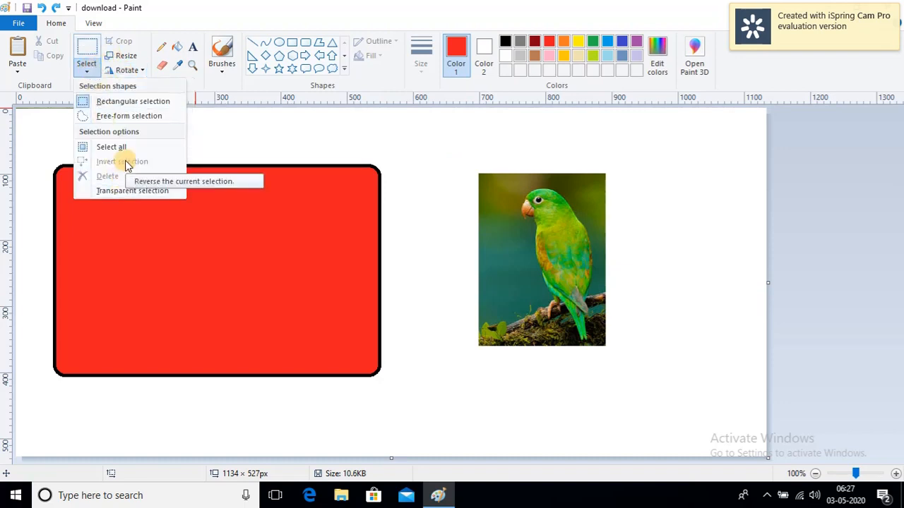
pyautogui.click(471, 167)
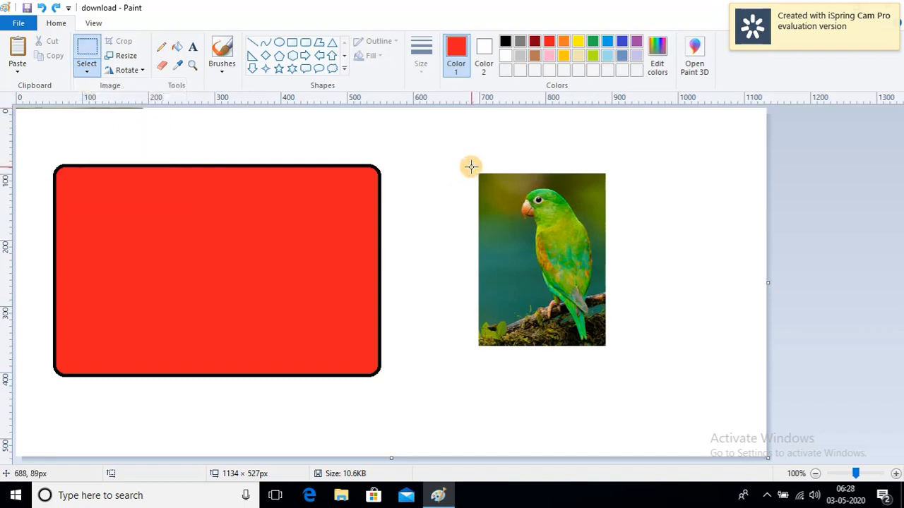
pyautogui.moveTo(469, 168); pyautogui.dragTo(612, 352)
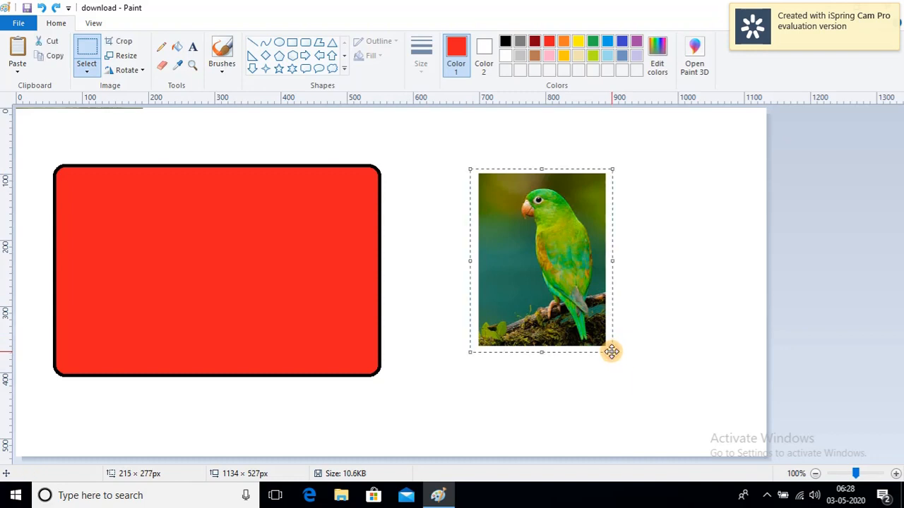
pyautogui.click(87, 70)
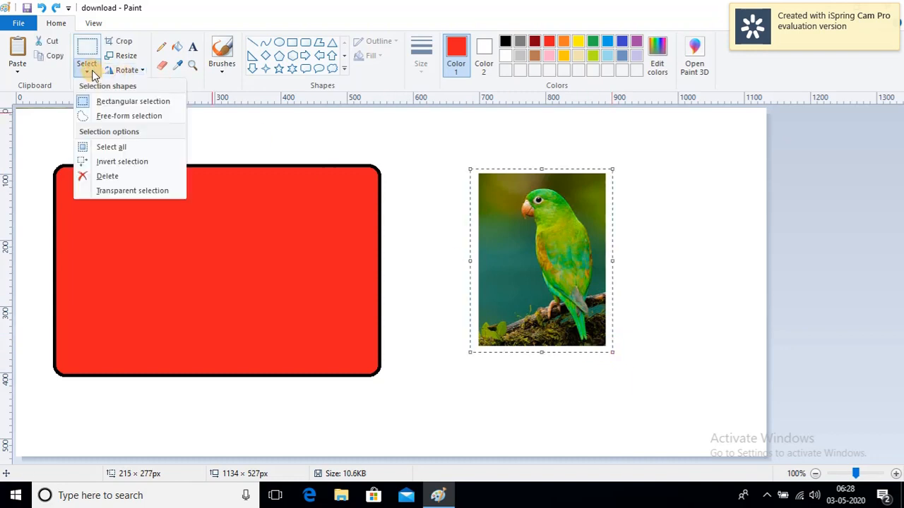
pyautogui.click(119, 161)
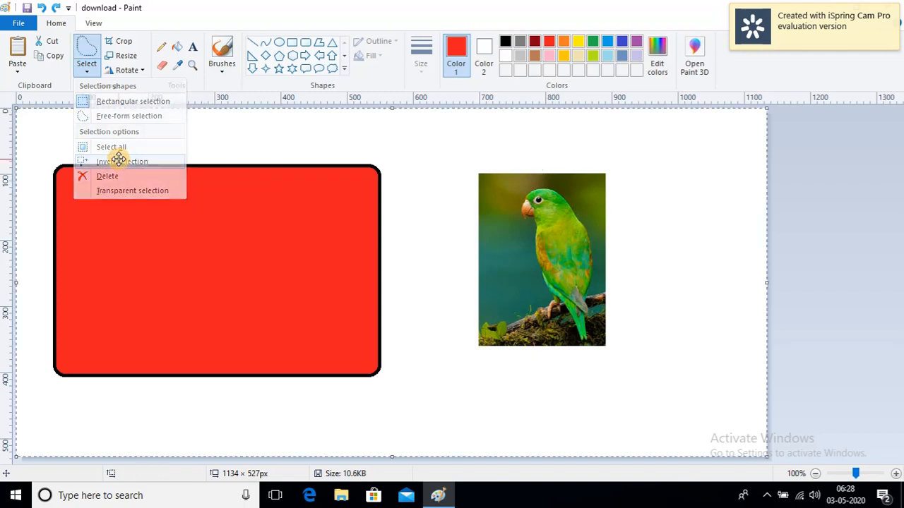
# Move the inverted selection around the parrot slightly up and to the right, and deselect it
pyautogui.moveTo(126, 161)
pyautogui.mouseDown()
pyautogui.moveTo(111, 246)
pyautogui.moveTo(219, 156)
pyautogui.moveTo(160, 146)
pyautogui.moveTo(35, 156)
pyautogui.moveTo(36, 188)
pyautogui.moveTo(143, 159)
pyautogui.moveTo(115, 146)
pyautogui.moveTo(115, 432)
pyautogui.moveTo(205, 372)
pyautogui.moveTo(91, 454)
pyautogui.moveTo(4, 480)
pyautogui.moveTo(4, 419)
pyautogui.moveTo(312, 485)
pyautogui.moveTo(822, 95)
pyautogui.moveTo(494, 191)
pyautogui.moveTo(672, 245)
pyautogui.moveTo(753, 182)
pyautogui.moveTo(740, 176)
pyautogui.moveTo(291, 470)
pyautogui.moveTo(176, 396)
pyautogui.moveTo(156, 410)
pyautogui.moveTo(143, 190)
pyautogui.moveTo(129, 148)
pyautogui.mouseUp()
pyautogui.hotkey('ctrl', 'a')
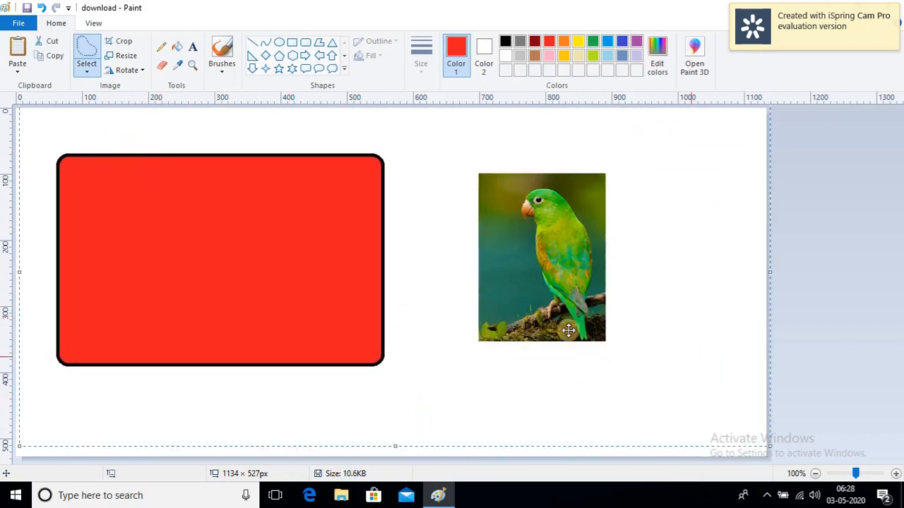
pyautogui.click(803, 328)
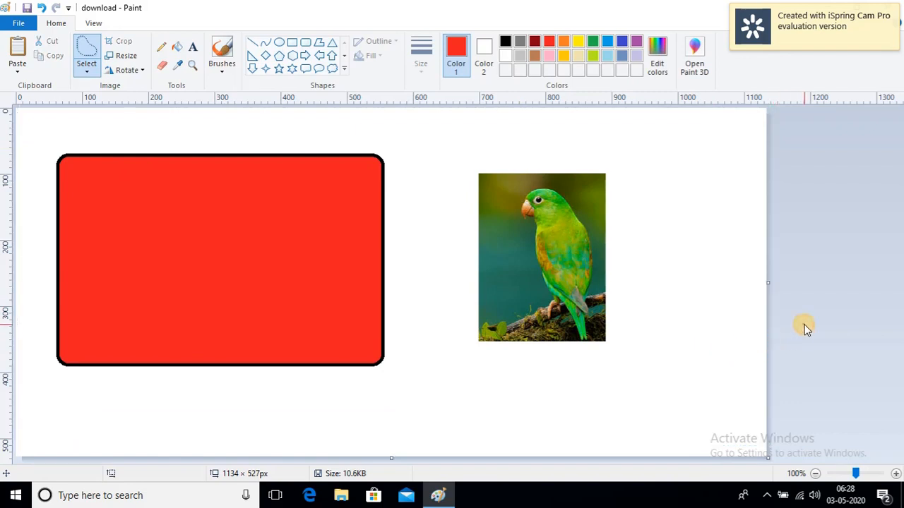
# Select a rectangular area about 185 × 131 px inside the red shape and invert the selection
pyautogui.click(85, 72)
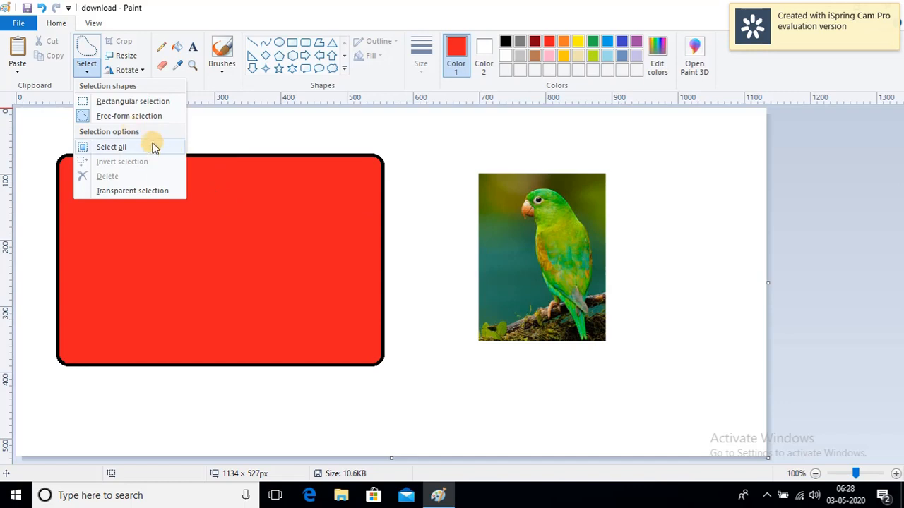
pyautogui.click(102, 100)
pyautogui.moveTo(152, 222); pyautogui.dragTo(272, 308)
pyautogui.click(87, 69)
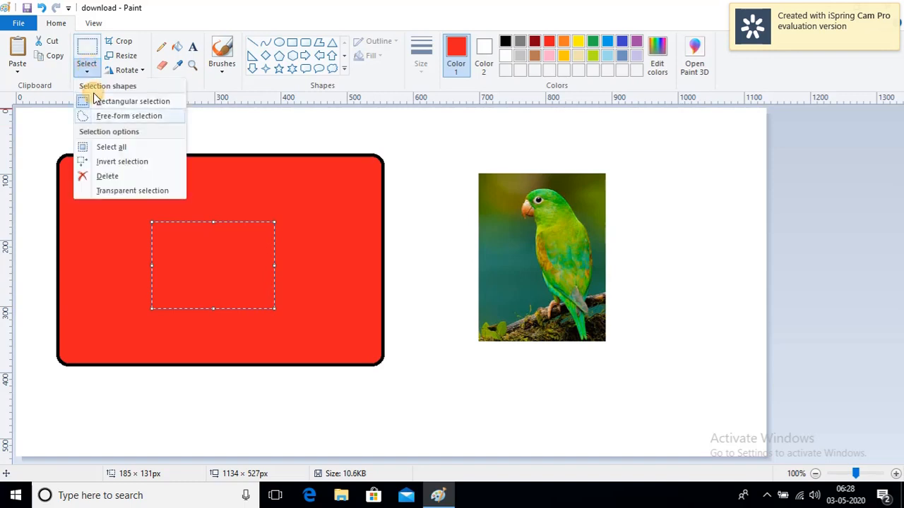
pyautogui.click(126, 162)
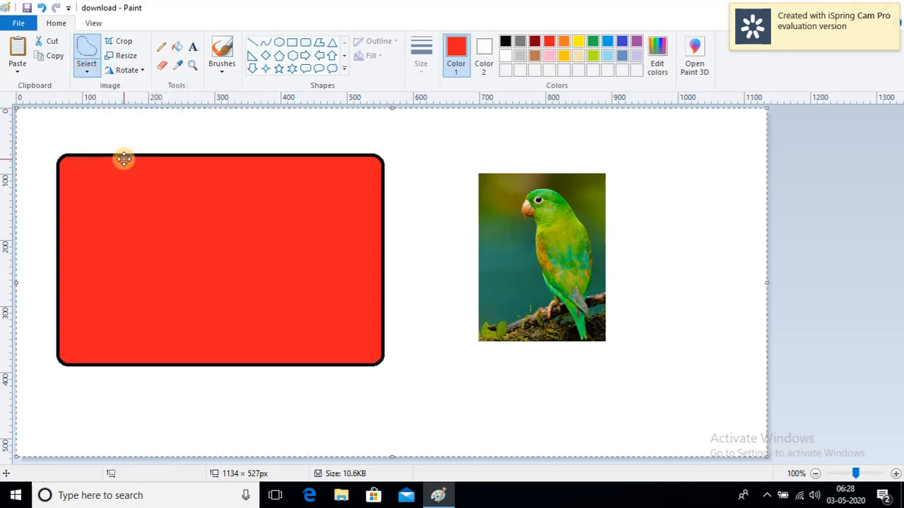
# Move everything outside the small area of the red shape to the right, and undo the move
pyautogui.click(119, 154)
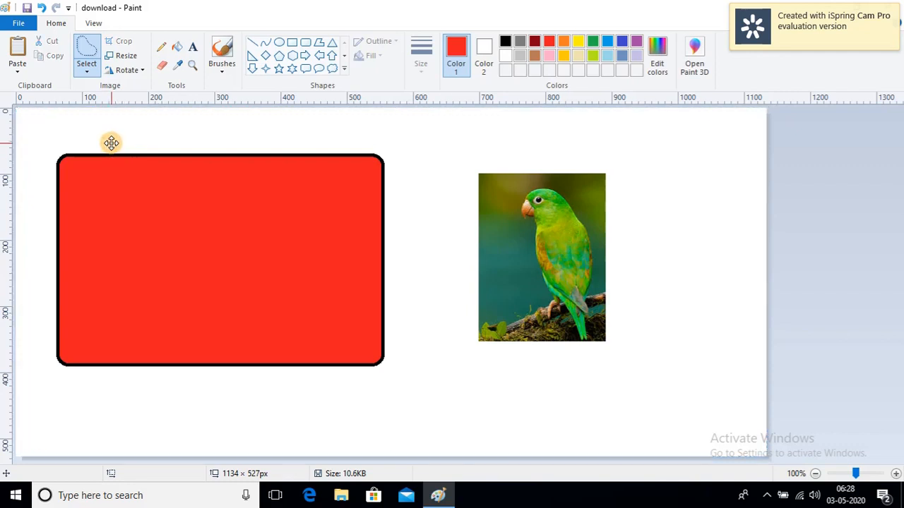
pyautogui.moveTo(111, 144); pyautogui.dragTo(402, 182)
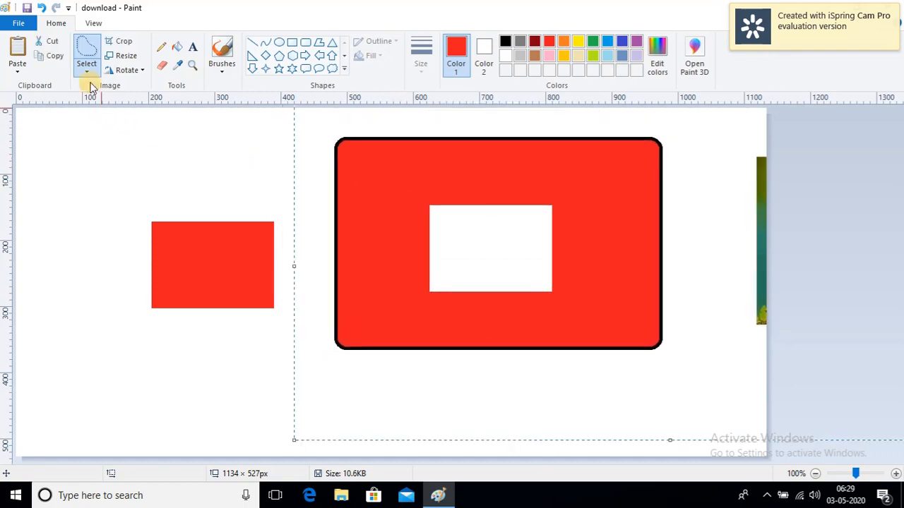
pyautogui.hotkey('ctrl', 'z')
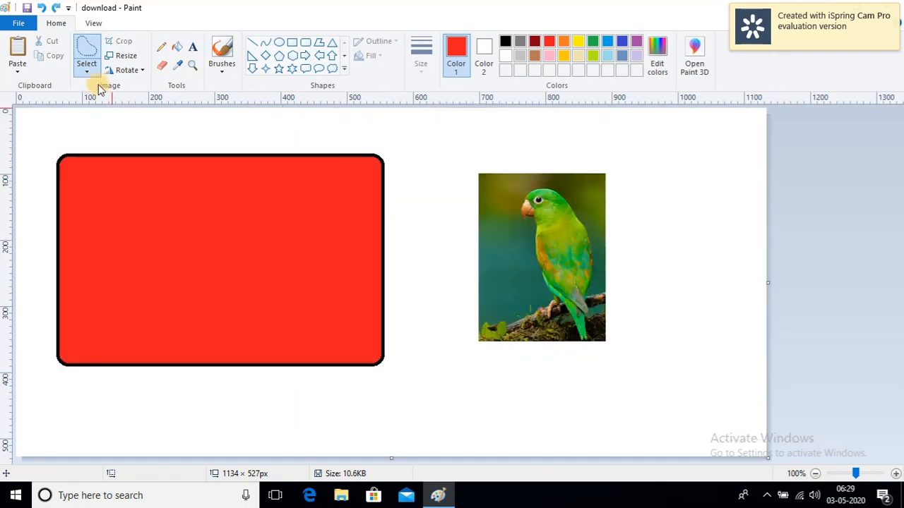
pyautogui.click(99, 73)
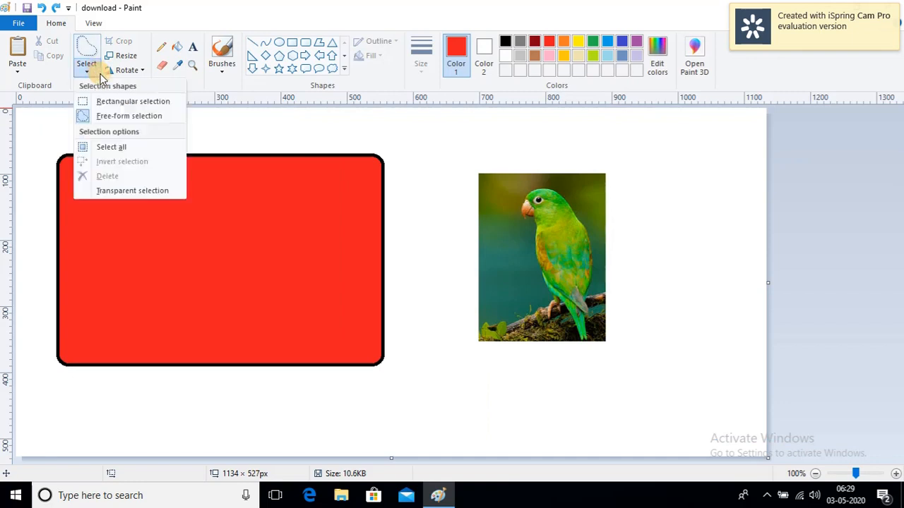
pyautogui.click(397, 162)
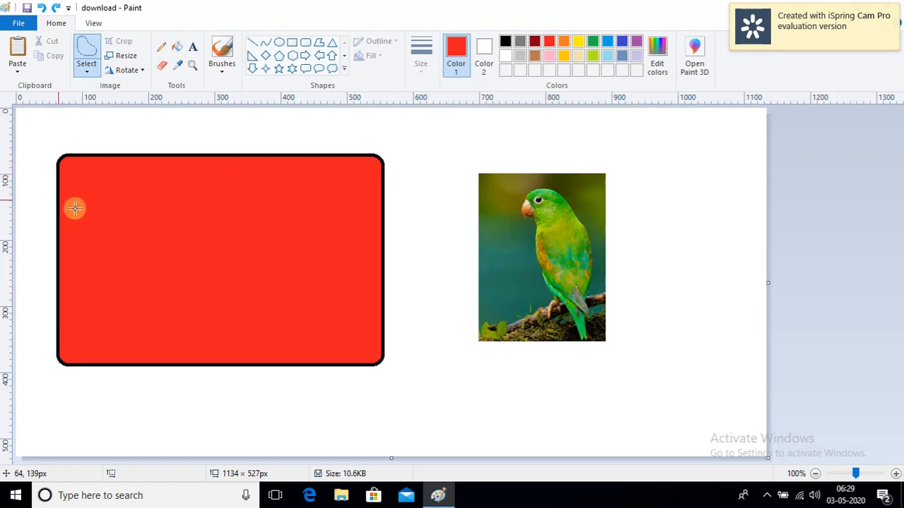
pyautogui.moveTo(46, 146); pyautogui.dragTo(217, 299)
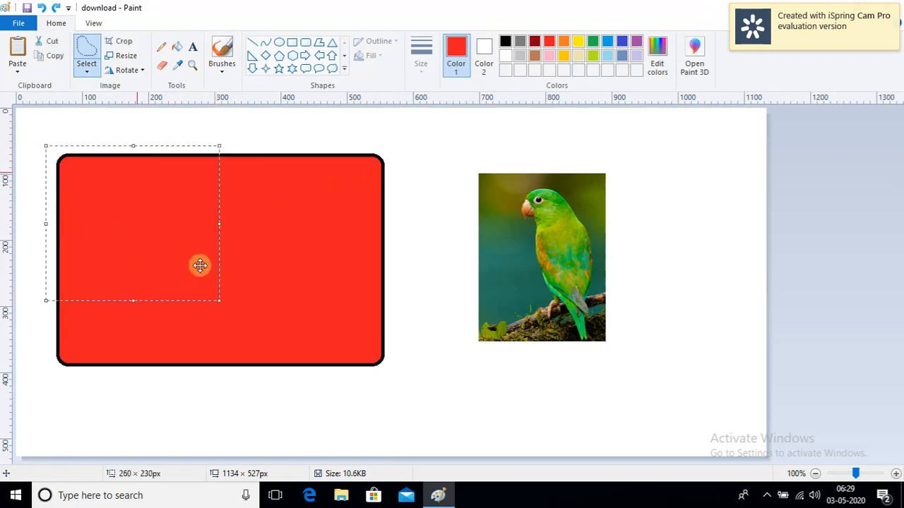
# Select the whole red shape with a rectangular selection about 542 × 358 px and delete it
pyautogui.click(92, 76)
pyautogui.click(99, 101)
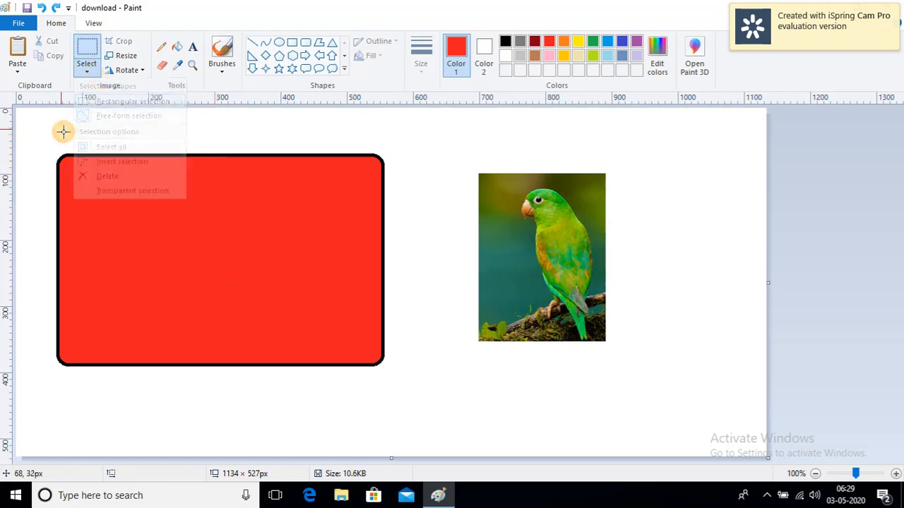
pyautogui.moveTo(45, 149); pyautogui.dragTo(402, 385)
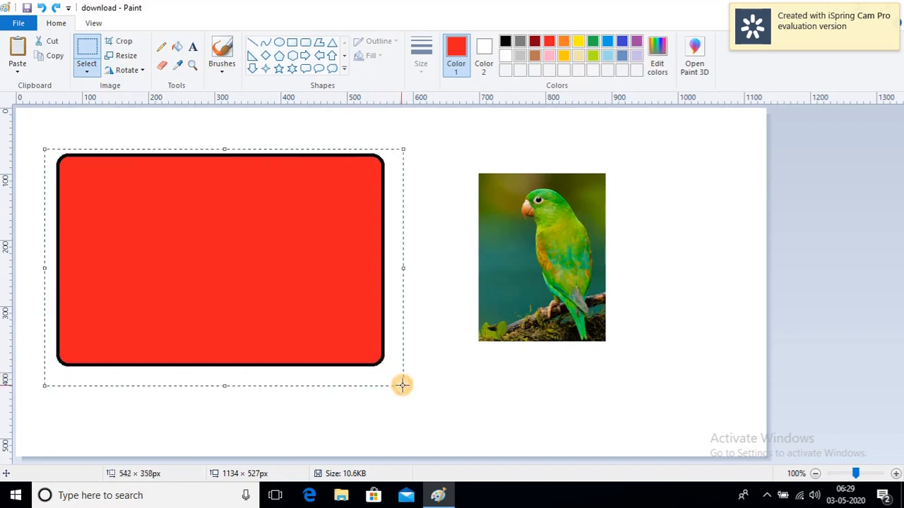
pyautogui.click(85, 73)
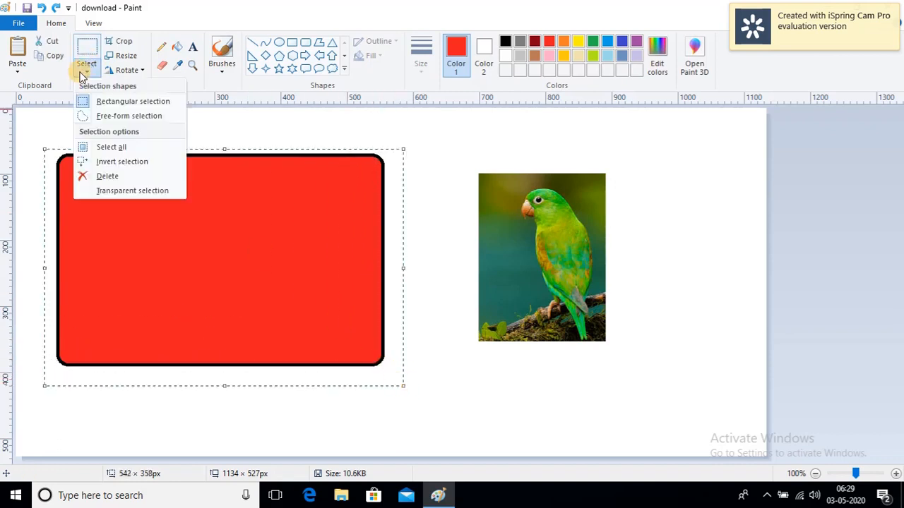
pyautogui.click(107, 176)
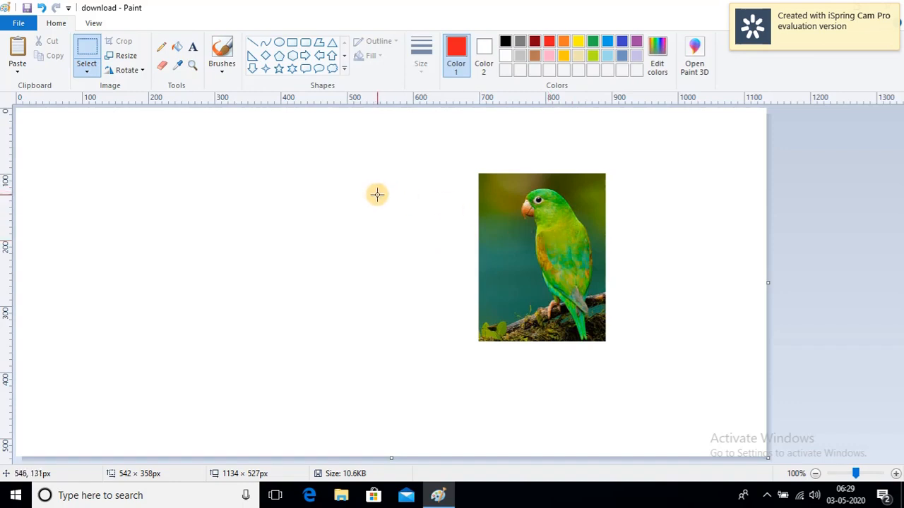
# Crop the canvas to a rectangular selection about 204 × 263 px around the parrot, and undo the crop
pyautogui.click(88, 47)
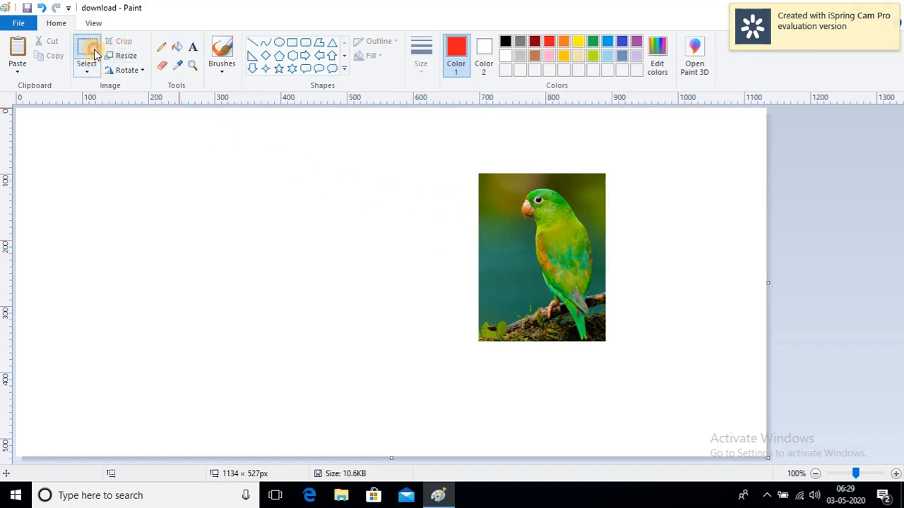
pyautogui.moveTo(475, 172); pyautogui.dragTo(610, 343)
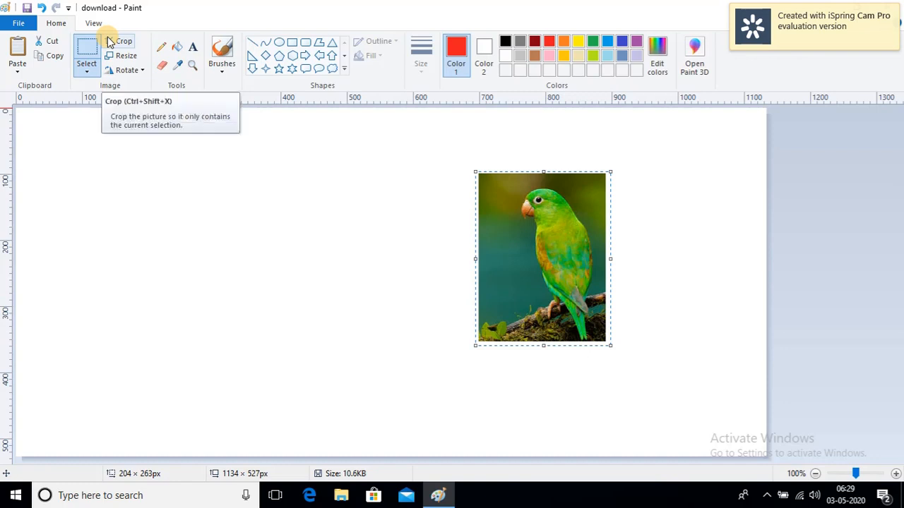
pyautogui.click(118, 41)
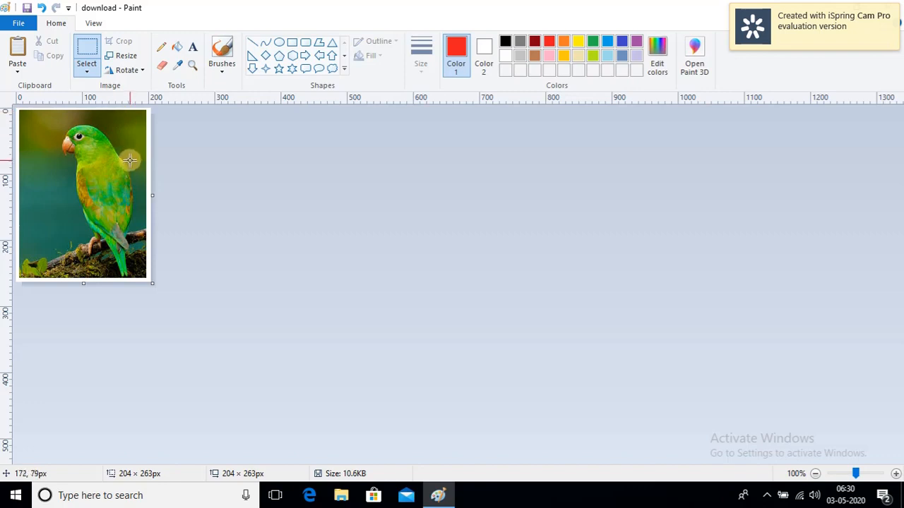
pyautogui.hotkey('ctrl', 'z')
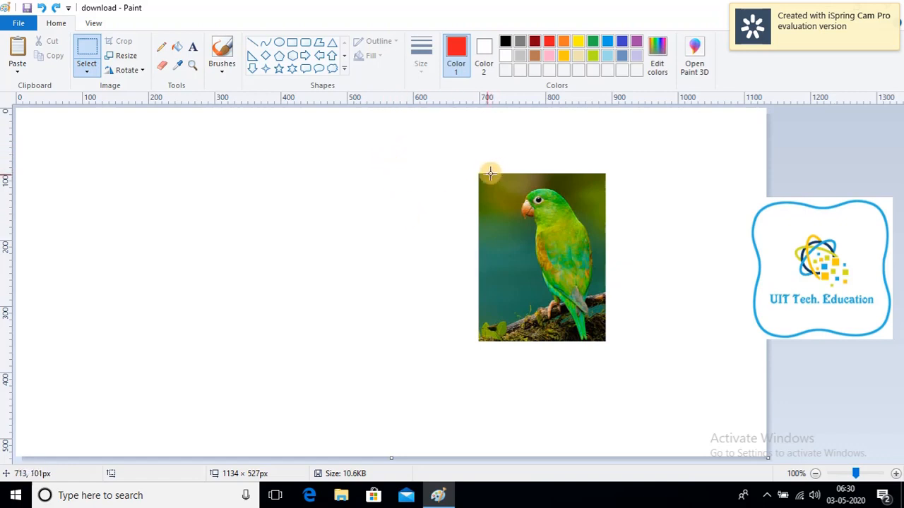
# Resize a rectangular selection around the parrot to 200% horizontally and 80% vertically without maintaining aspect ratio, and undo the resize
pyautogui.moveTo(476, 171); pyautogui.dragTo(609, 343)
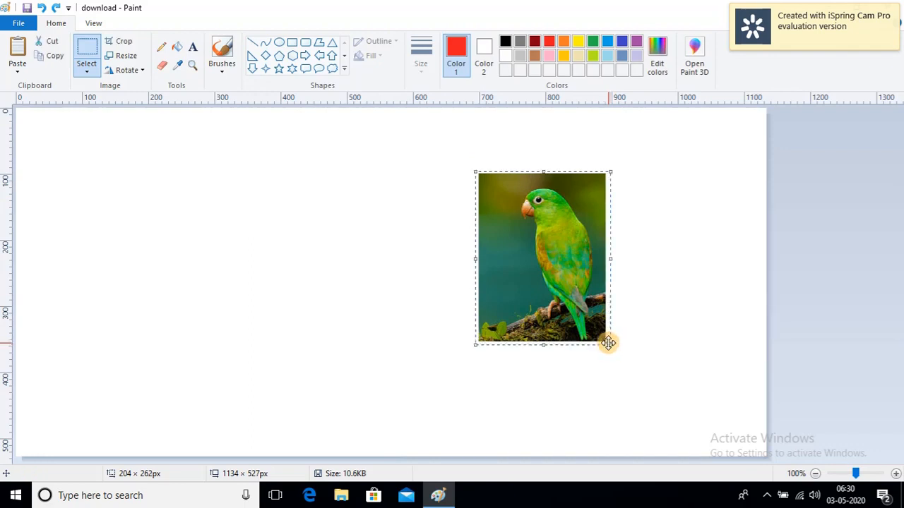
pyautogui.click(126, 55)
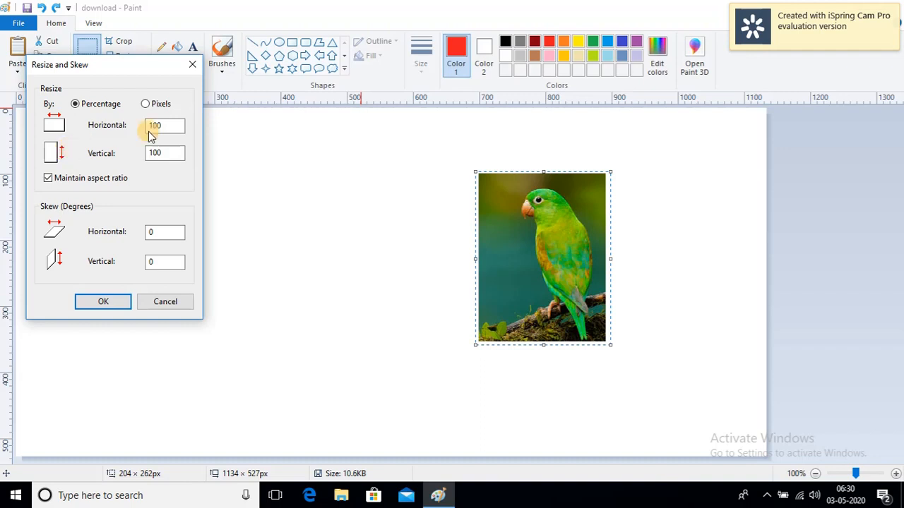
pyautogui.doubleClick(177, 125)
pyautogui.write('2')
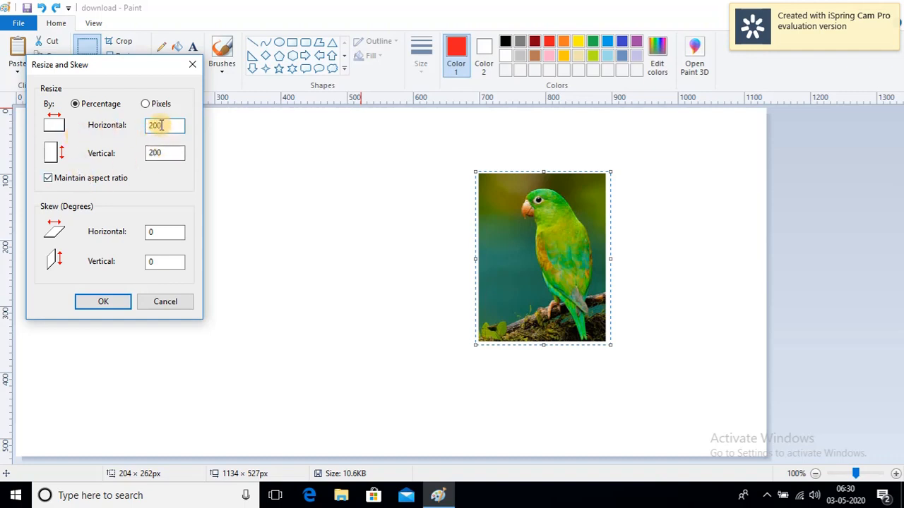
pyautogui.click(48, 179)
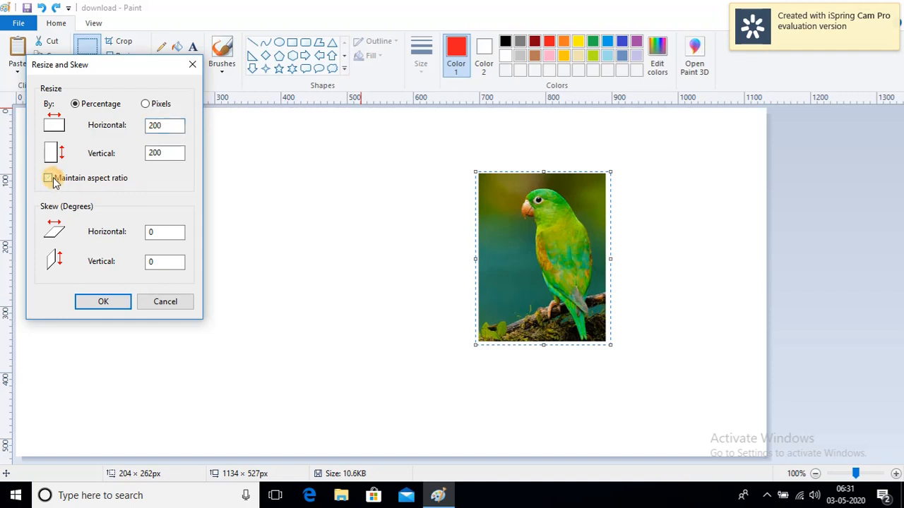
pyautogui.moveTo(166, 153); pyautogui.dragTo(145, 155)
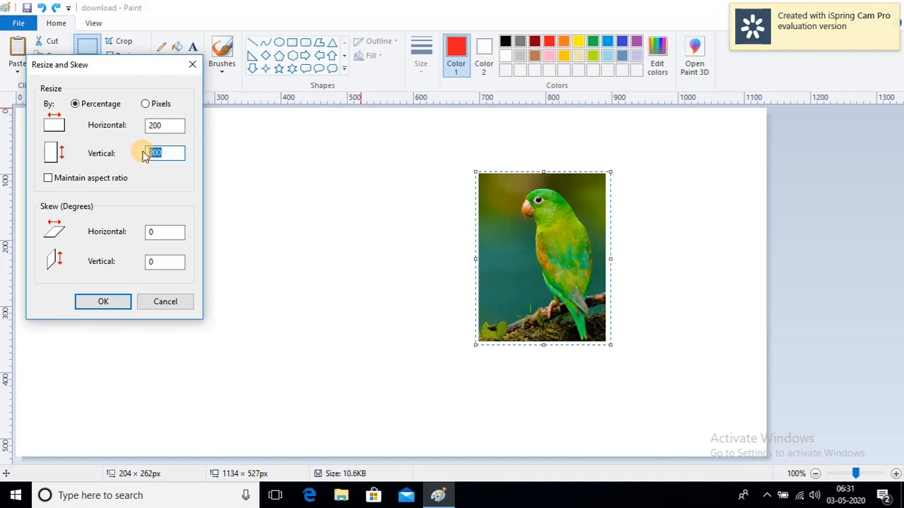
pyautogui.write('80')
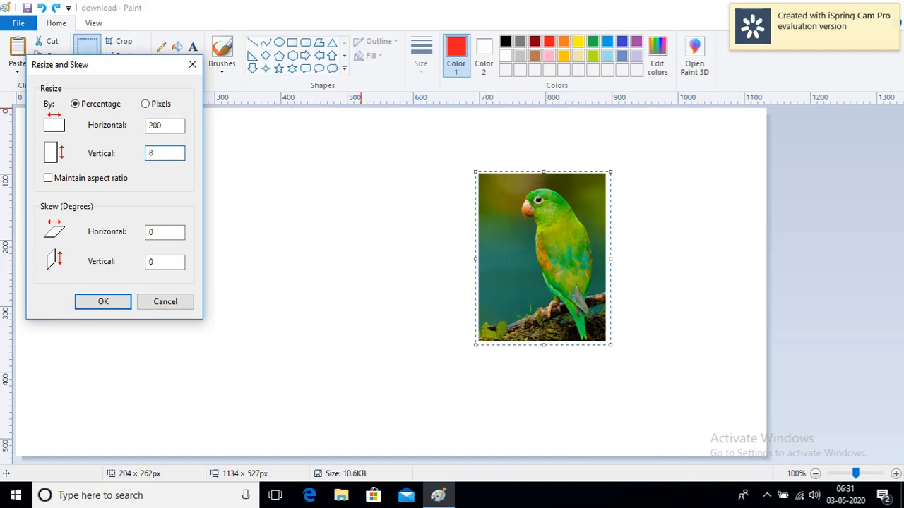
pyautogui.click(108, 303)
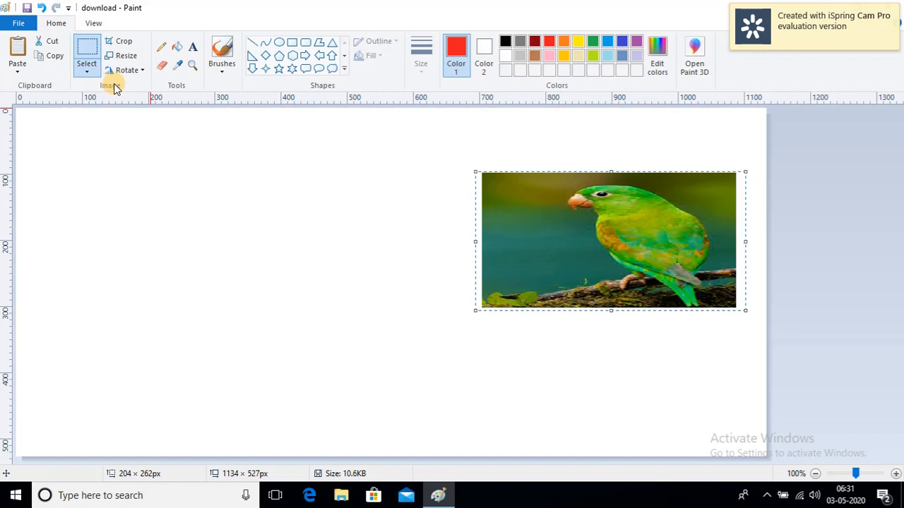
pyautogui.hotkey('ctrl', 'z')
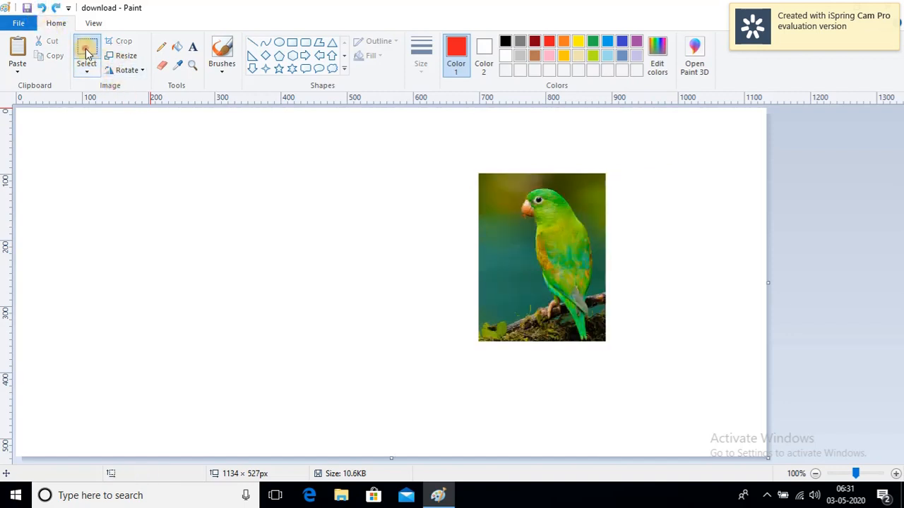
# Resize a rectangular selection about 235 × 284 px around the parrot to 25% with aspect ratio maintained, and undo the resize
pyautogui.moveTo(466, 164); pyautogui.dragTo(621, 351)
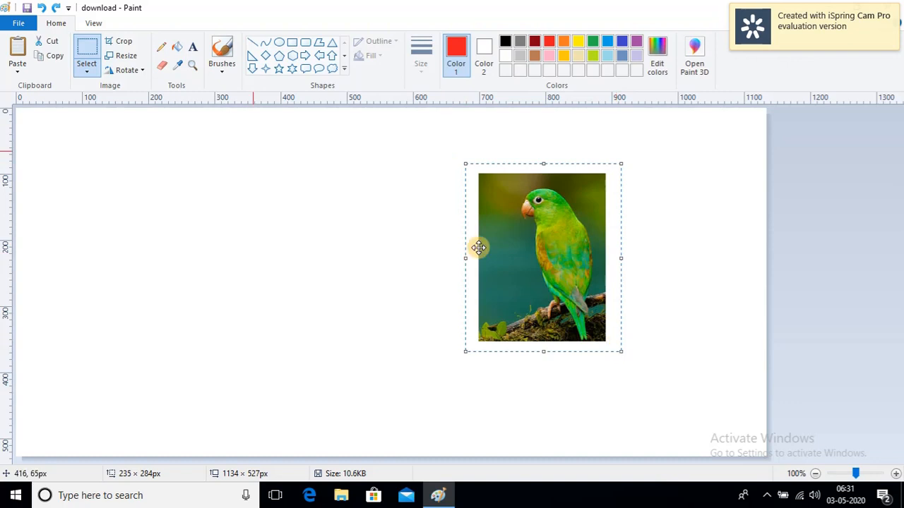
pyautogui.click(127, 56)
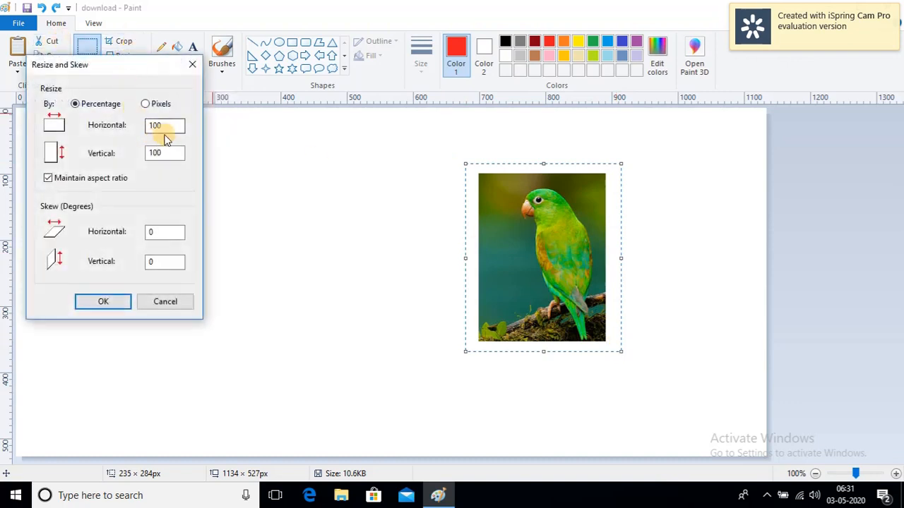
pyautogui.moveTo(177, 125); pyautogui.dragTo(141, 126)
pyautogui.write('25')
pyautogui.click(106, 300)
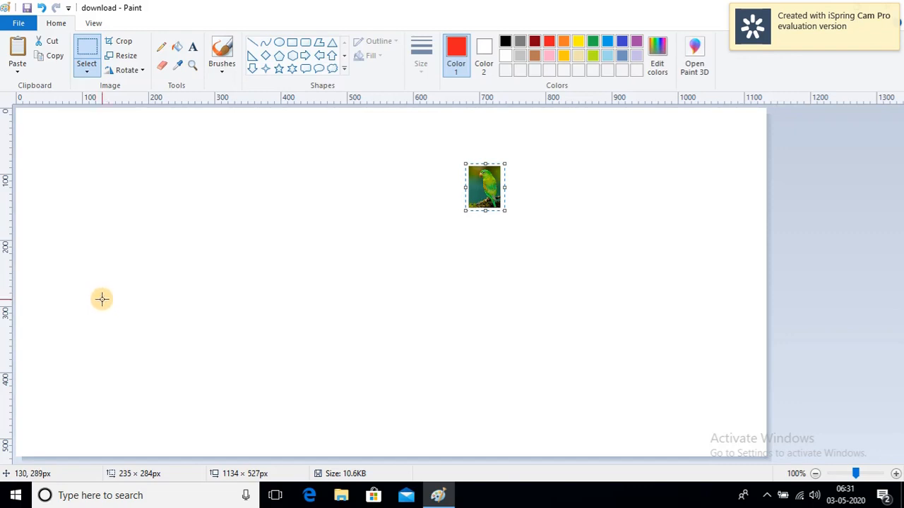
pyautogui.hotkey('ctrl', 'z')
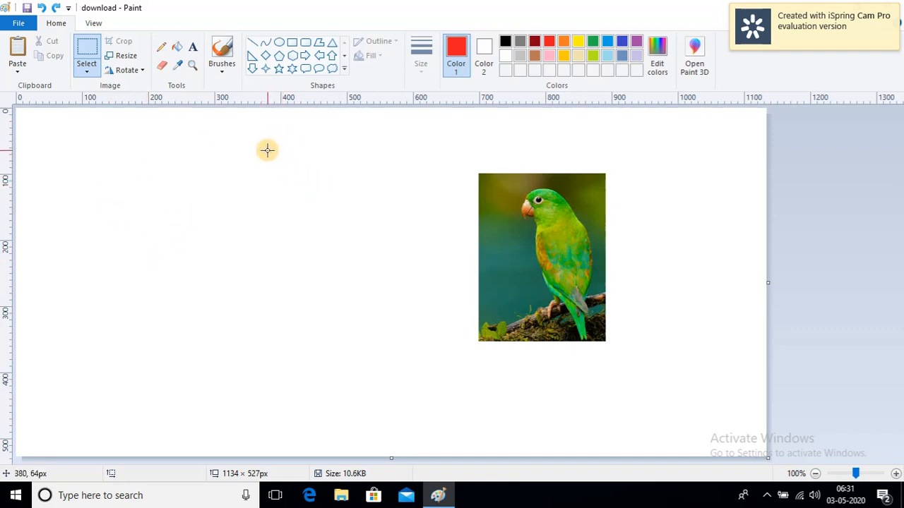
# Resize the entire canvas to 30% with aspect ratio maintained, without selecting any area
pyautogui.click(123, 55)
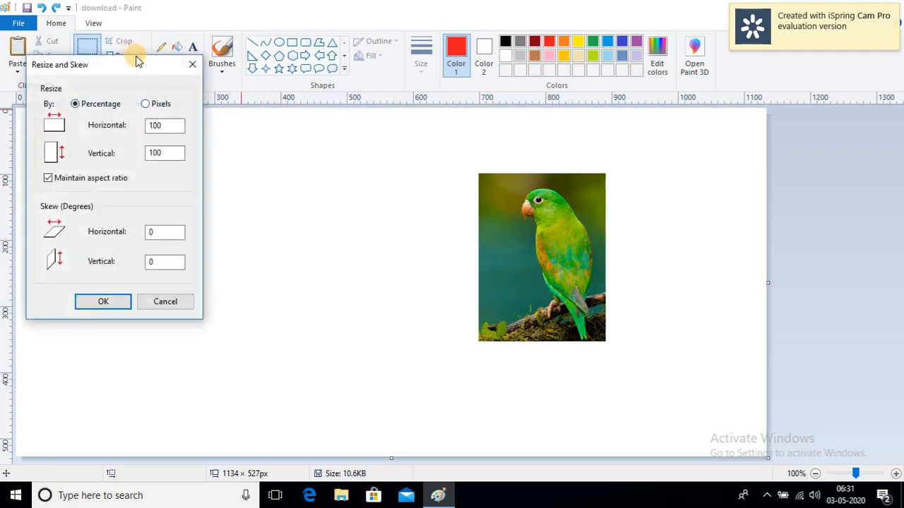
pyautogui.moveTo(175, 127); pyautogui.dragTo(135, 134)
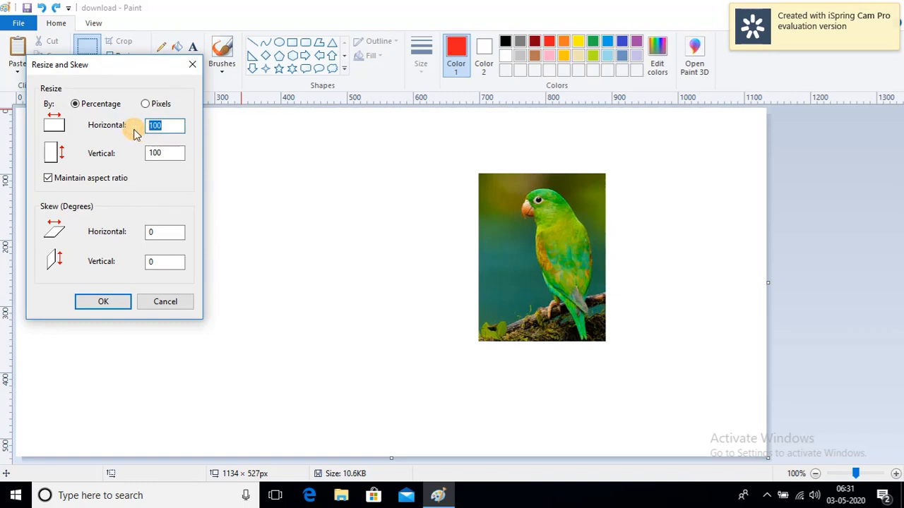
pyautogui.write('30')
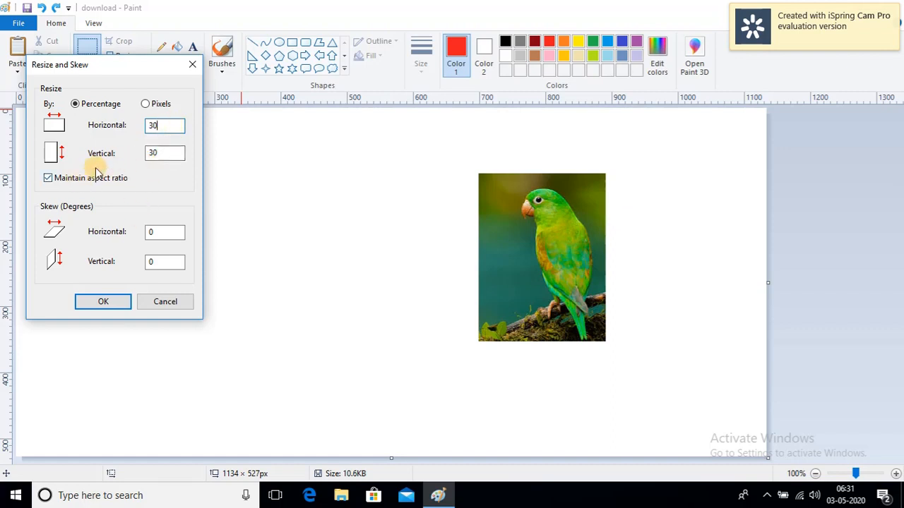
pyautogui.click(105, 297)
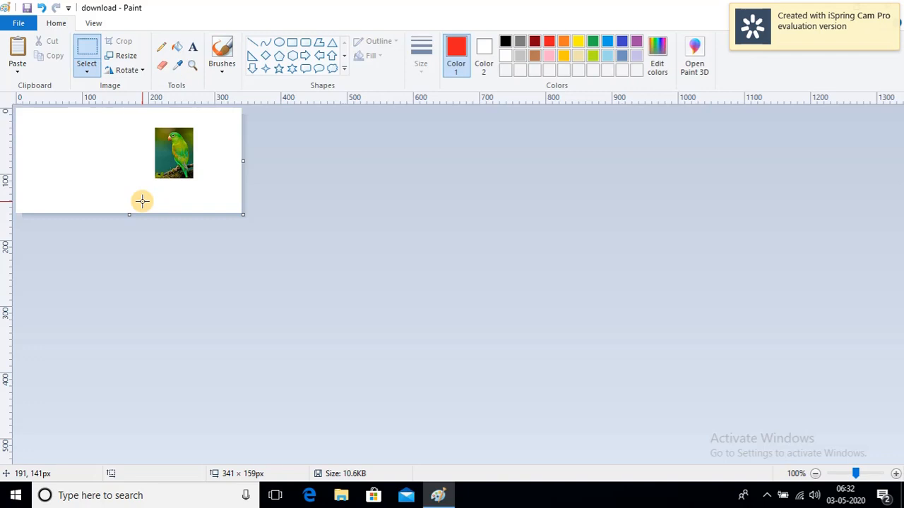
# Resize the reduced canvas to 500% with aspect ratio maintained, and undo both whole-canvas resizes
pyautogui.click(124, 56)
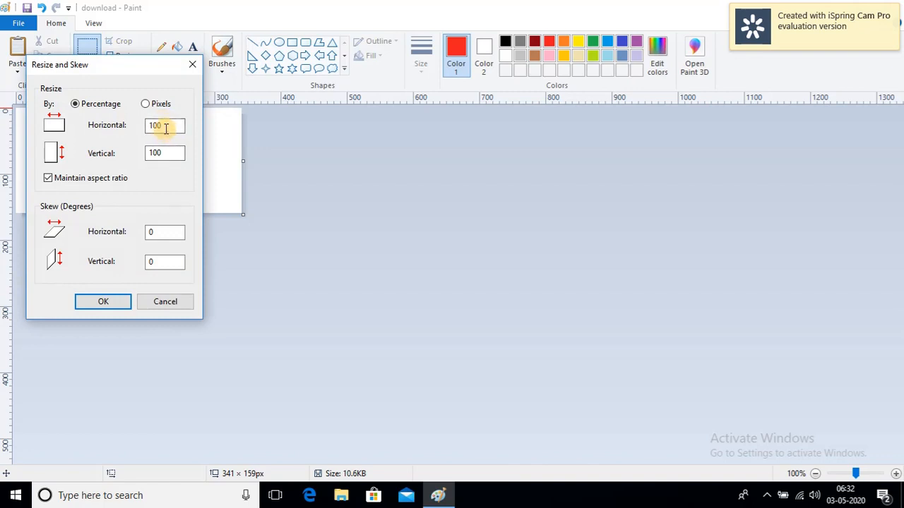
pyautogui.doubleClick(164, 127)
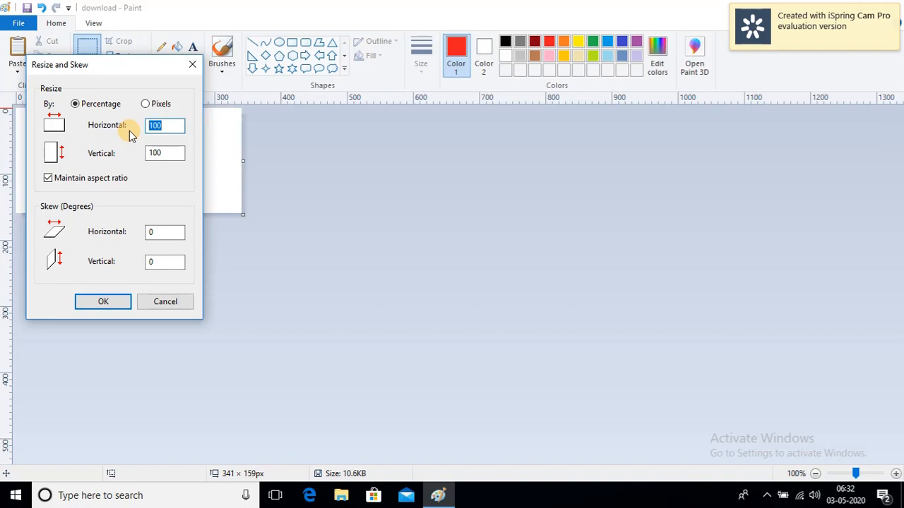
pyautogui.write('5')
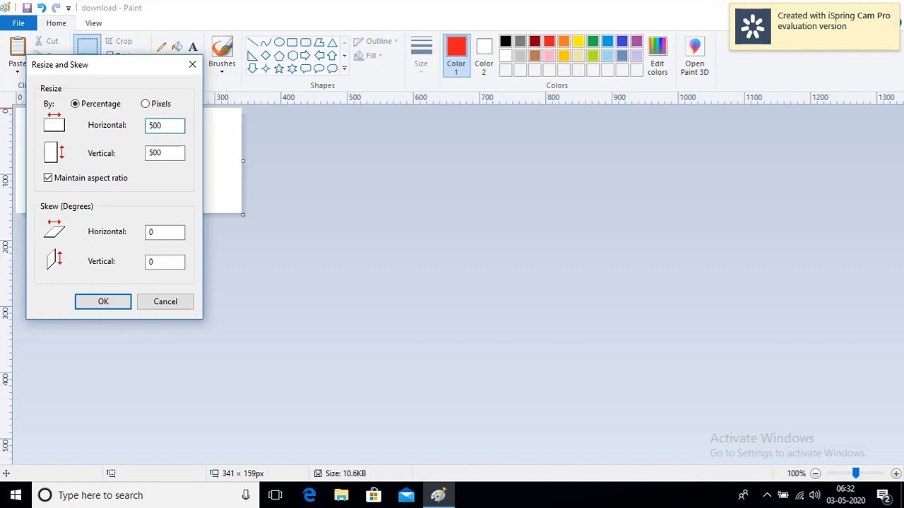
pyautogui.click(120, 302)
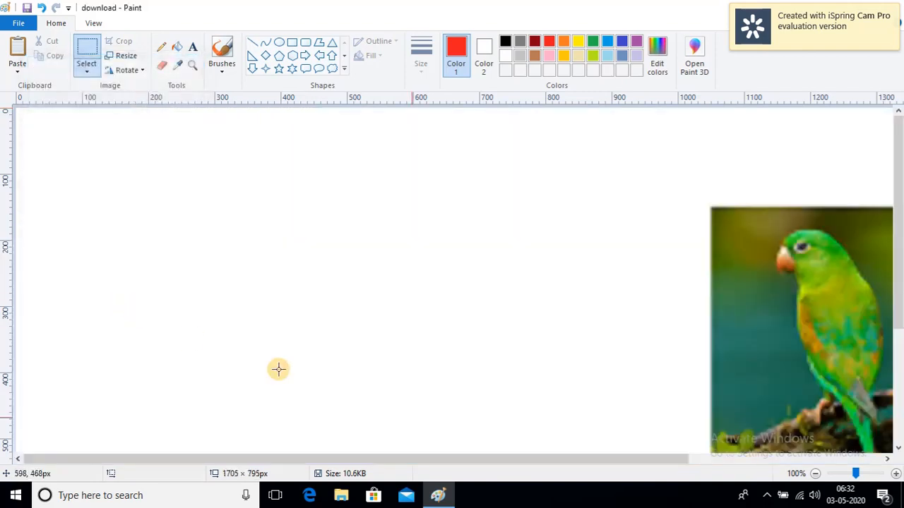
pyautogui.moveTo(421, 463); pyautogui.dragTo(543, 447)
pyautogui.scroll(-3, 541, 363)
pyautogui.scroll(3, 541, 363)
pyautogui.scroll(-3, 541, 363)
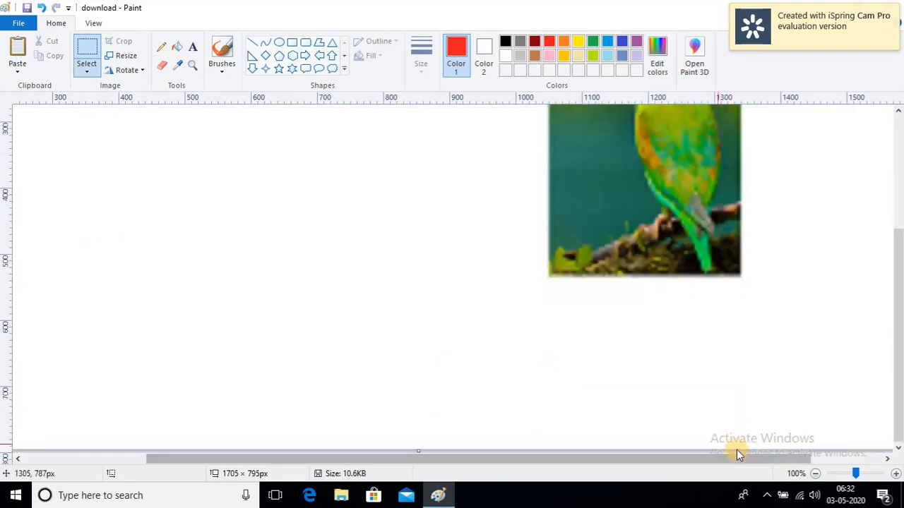
pyautogui.moveTo(703, 455); pyautogui.dragTo(618, 465)
pyautogui.scroll(5, 569, 444)
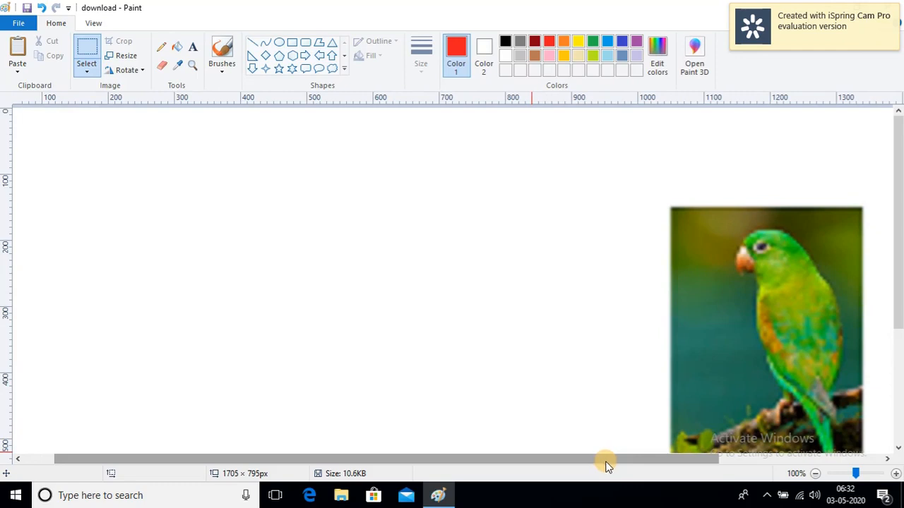
pyautogui.hotkey('ctrl', 'z')
pyautogui.hotkey('ctrl', 'z')
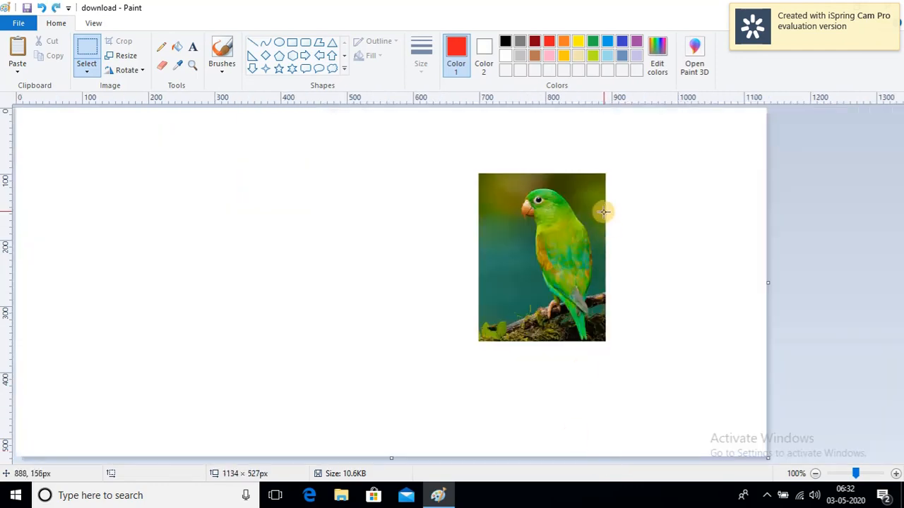
# Copy a rectangular selection about 215 × 275 px around the parrot and place the pasted copy to the left of the original
pyautogui.click(113, 57)
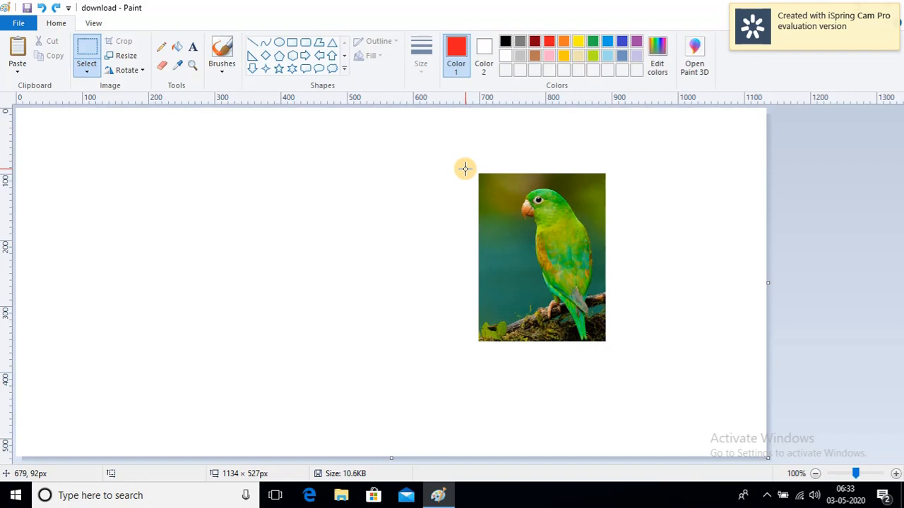
pyautogui.moveTo(474, 167); pyautogui.dragTo(615, 348)
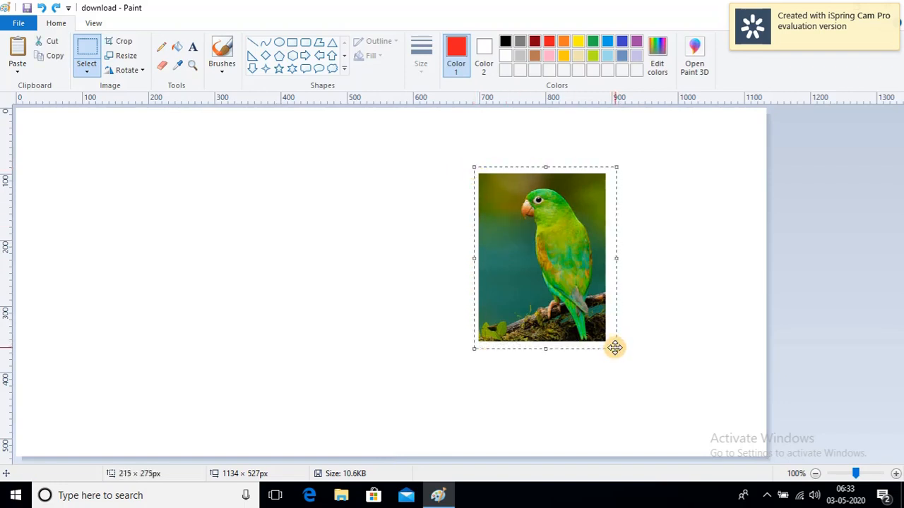
pyautogui.click(50, 61)
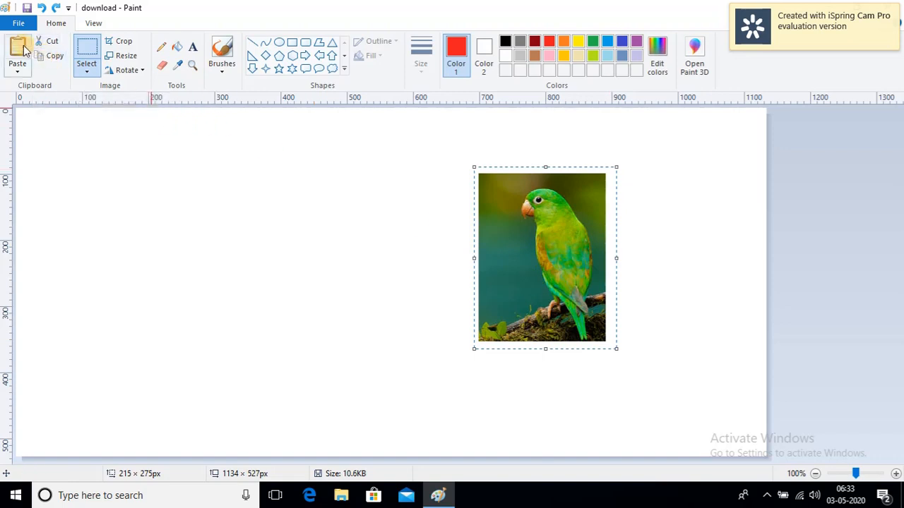
pyautogui.click(19, 47)
pyautogui.moveTo(96, 191); pyautogui.dragTo(349, 248)
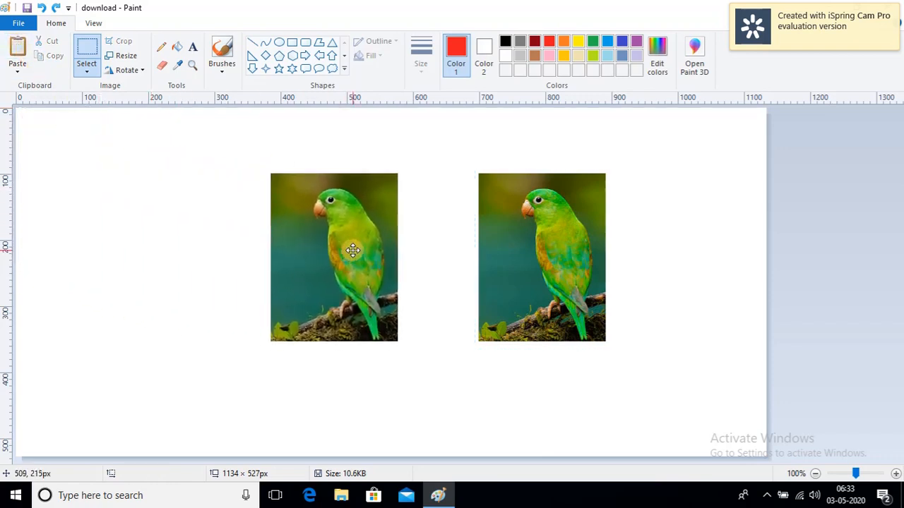
# Paste two more parrot copies, placing one at the far left of the row and one at the far right
pyautogui.click(18, 53)
pyautogui.moveTo(42, 146); pyautogui.dragTo(120, 216)
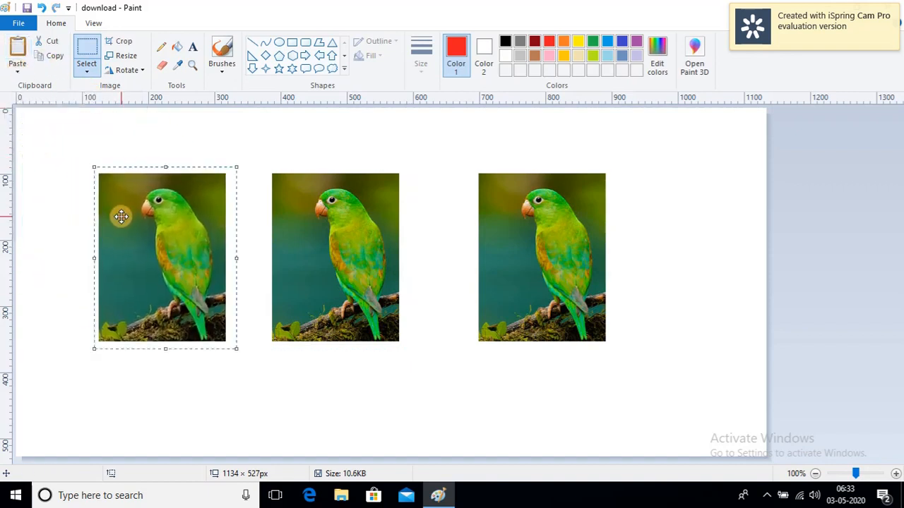
pyautogui.click(18, 56)
pyautogui.moveTo(71, 167); pyautogui.dragTo(691, 242)
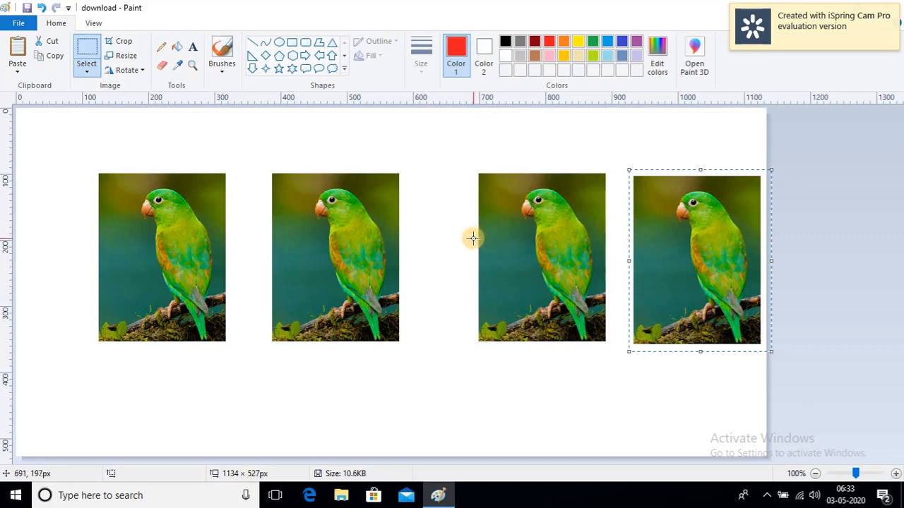
pyautogui.click(471, 163)
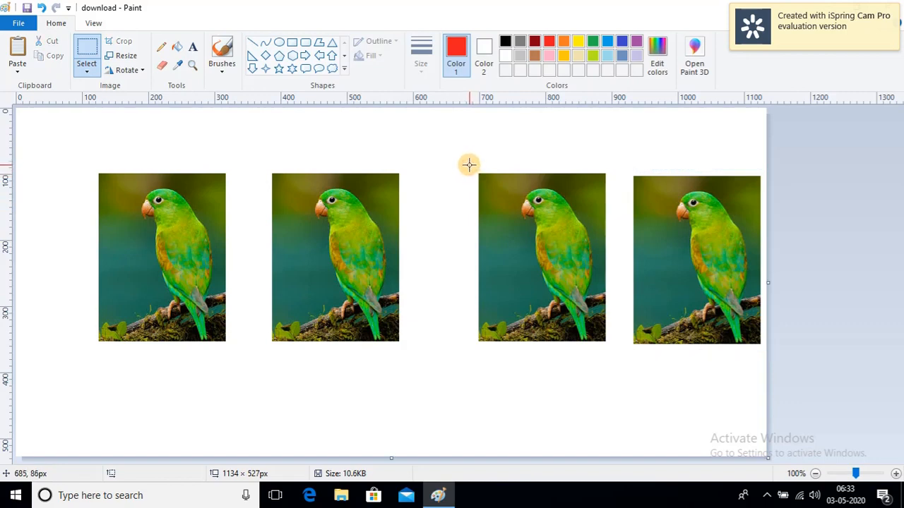
# Flip a rectangular selection about 219 × 279 px around the third parrot horizontally and move it up against the rightmost copy
pyautogui.moveTo(471, 163); pyautogui.dragTo(617, 347)
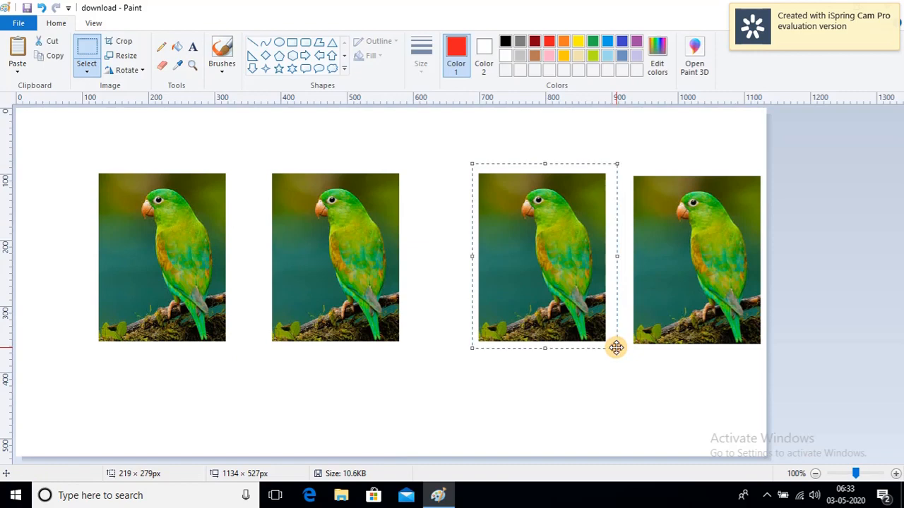
pyautogui.click(142, 69)
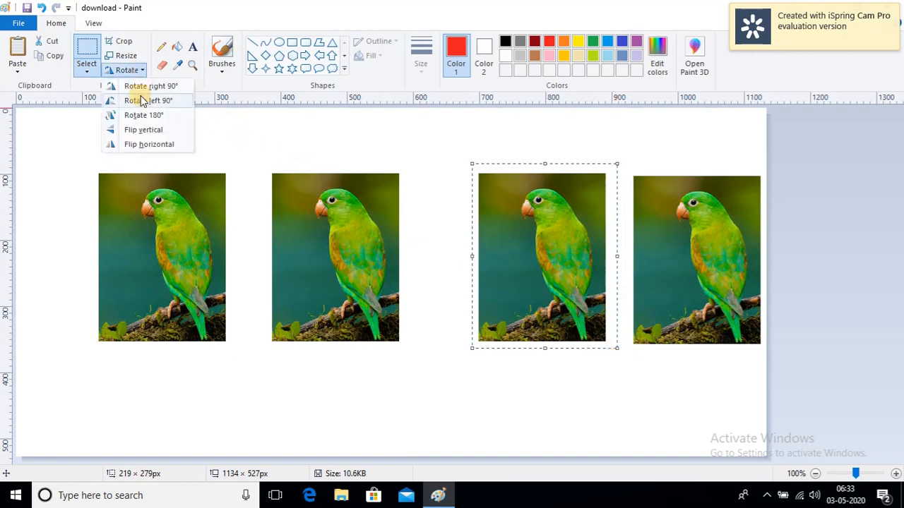
pyautogui.click(161, 145)
pyautogui.moveTo(544, 220)
pyautogui.mouseDown()
pyautogui.moveTo(568, 226)
pyautogui.moveTo(549, 226)
pyautogui.mouseUp()
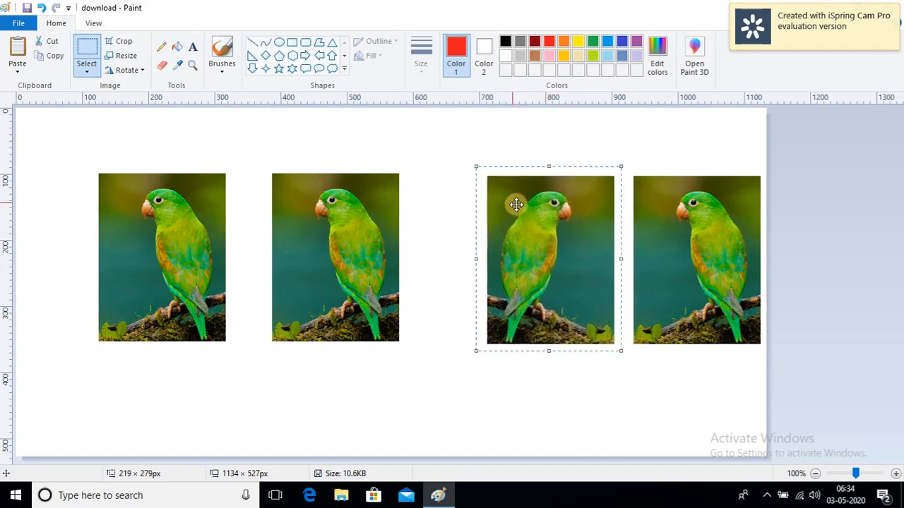
pyautogui.moveTo(483, 191); pyautogui.dragTo(511, 191)
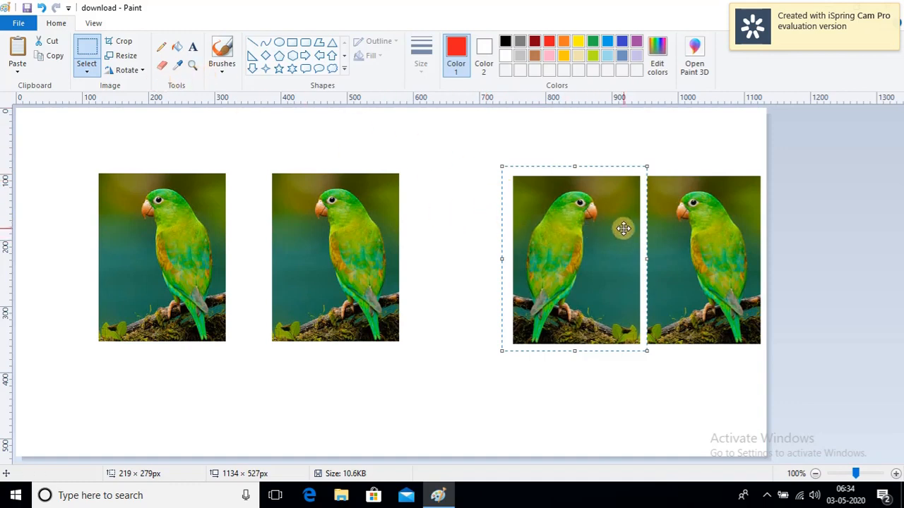
# Enable transparent selection and shift the mirrored parrot so its picture edge meets the rightmost parrot's picture without a gap
pyautogui.click(85, 71)
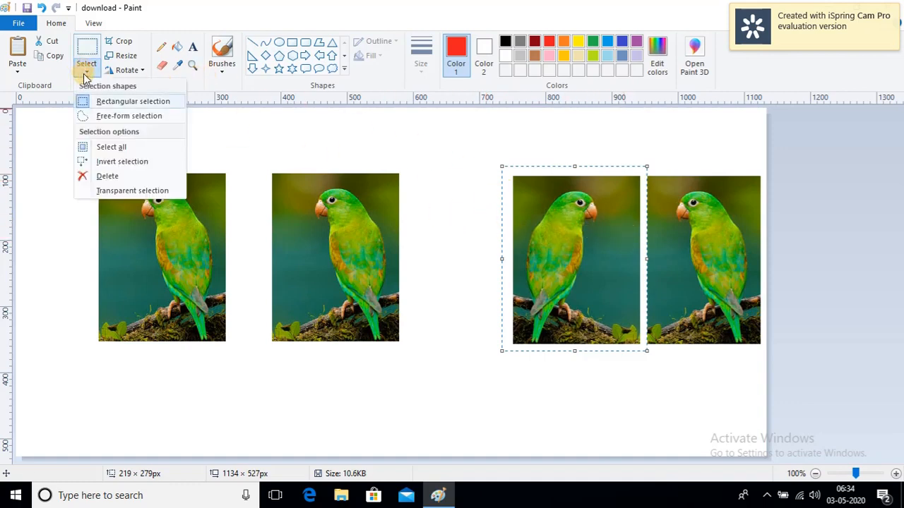
pyautogui.click(109, 191)
pyautogui.moveTo(615, 292); pyautogui.dragTo(610, 293)
pyautogui.moveTo(548, 237); pyautogui.dragTo(545, 238)
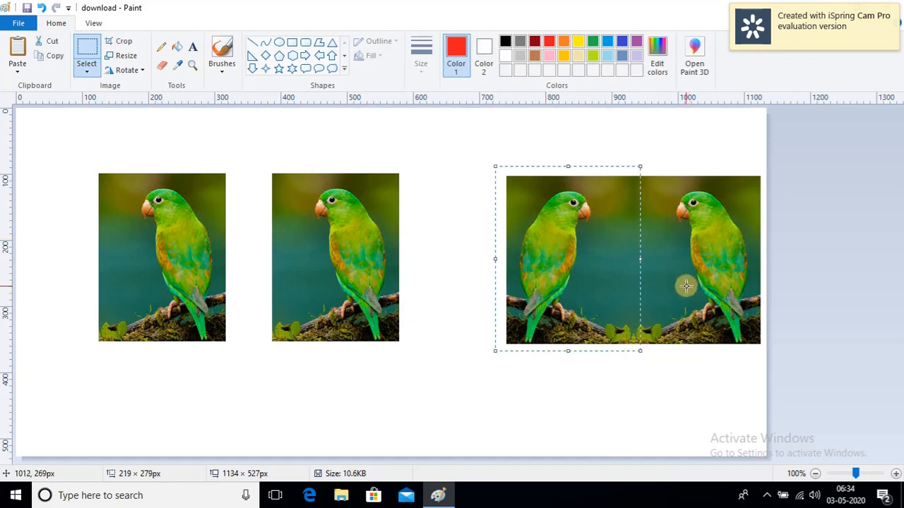
# Disable transparent selection for the mirrored parrot and enable it again to compare the join
pyautogui.click(87, 71)
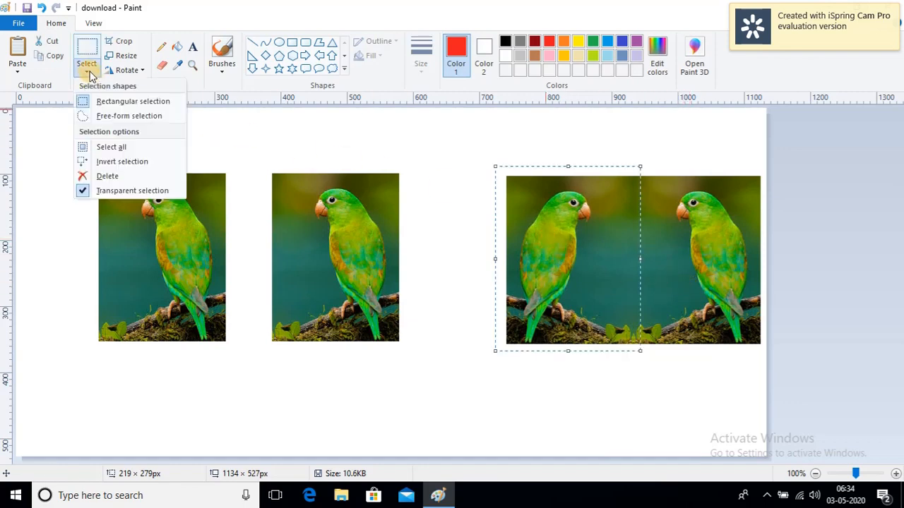
pyautogui.click(124, 191)
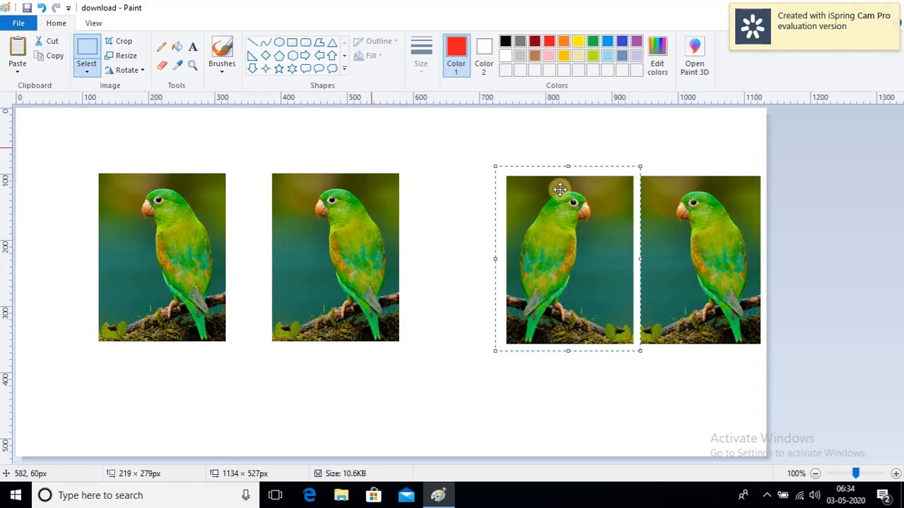
pyautogui.click(88, 71)
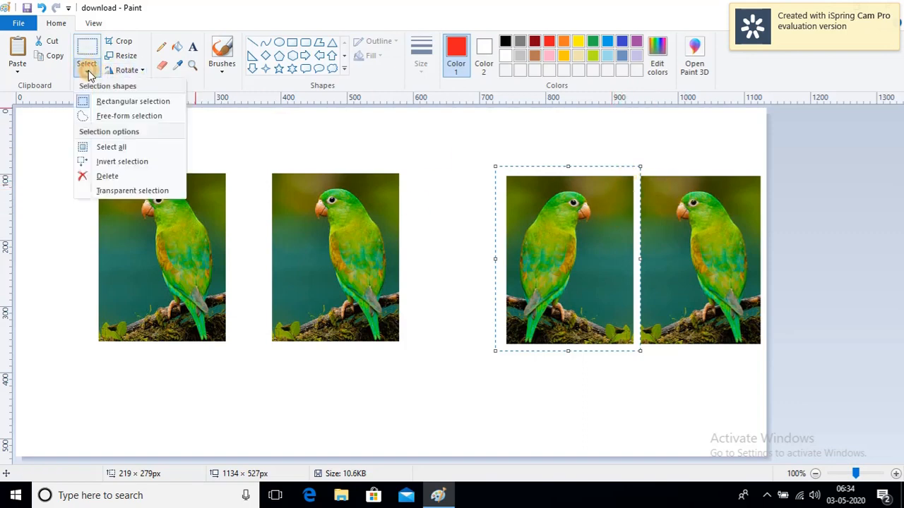
pyautogui.click(127, 189)
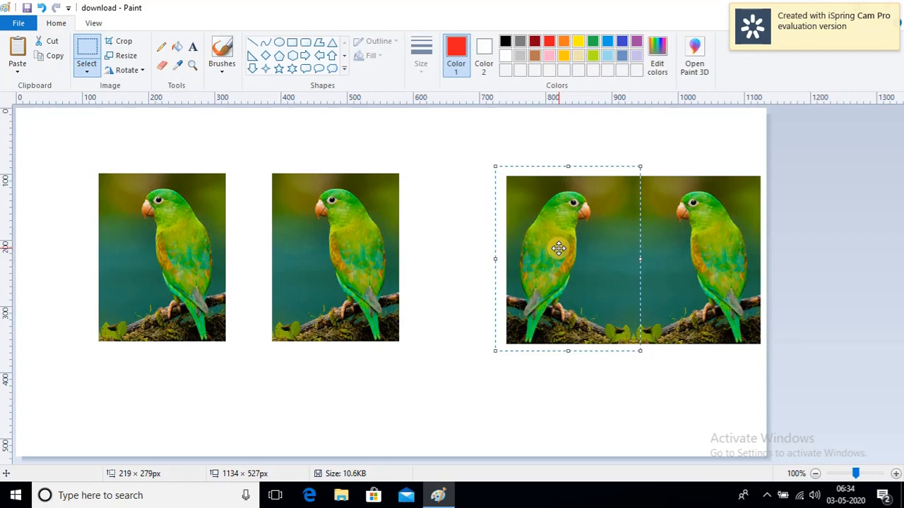
# Rotate a rectangular selection about 227 × 280 px around the second parrot 90° right and stretch it to about 341 × 227 px
pyautogui.click(423, 169)
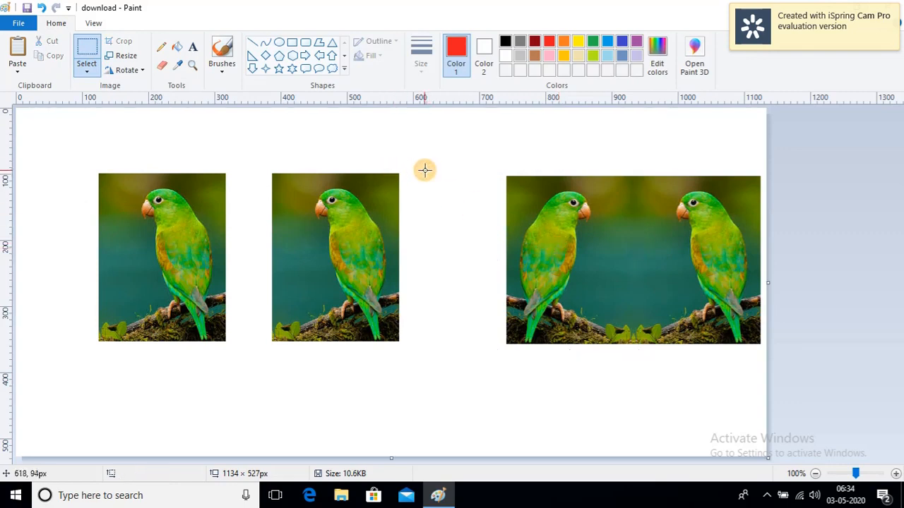
pyautogui.moveTo(270, 168); pyautogui.dragTo(420, 352)
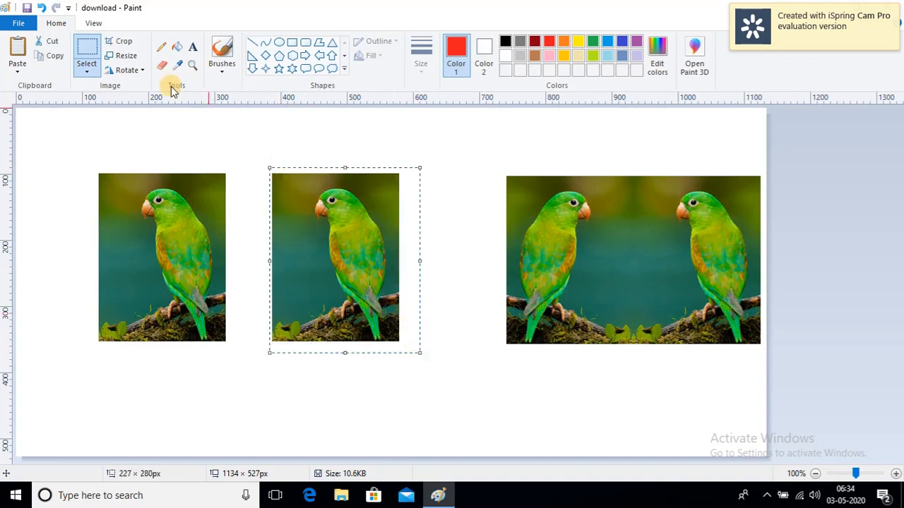
pyautogui.click(127, 70)
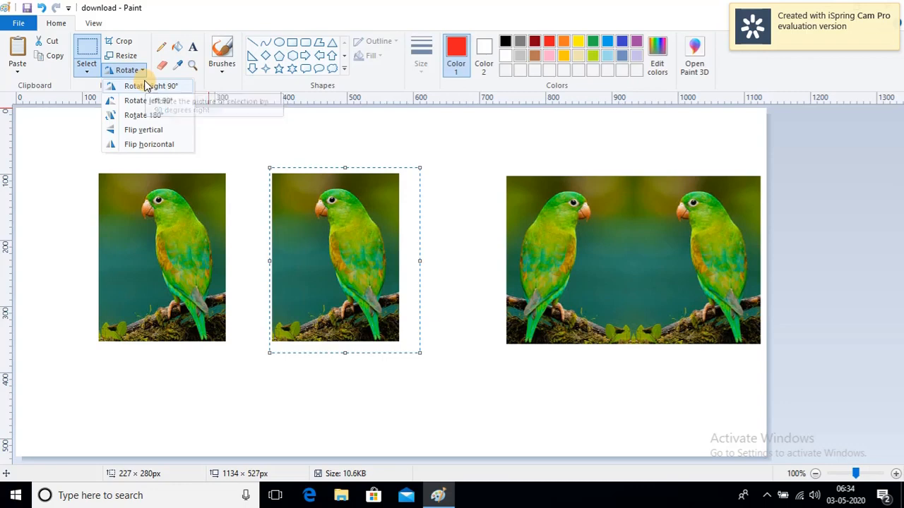
pyautogui.click(147, 86)
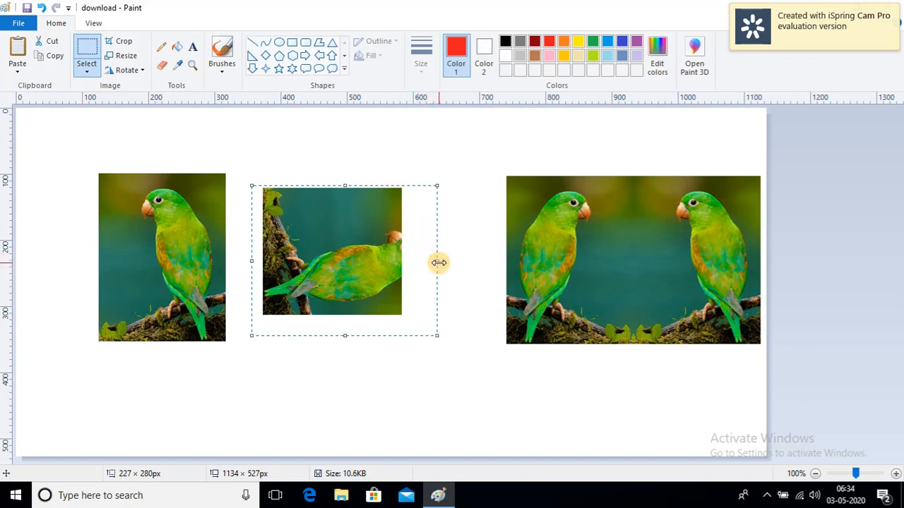
pyautogui.moveTo(439, 263); pyautogui.dragTo(418, 273)
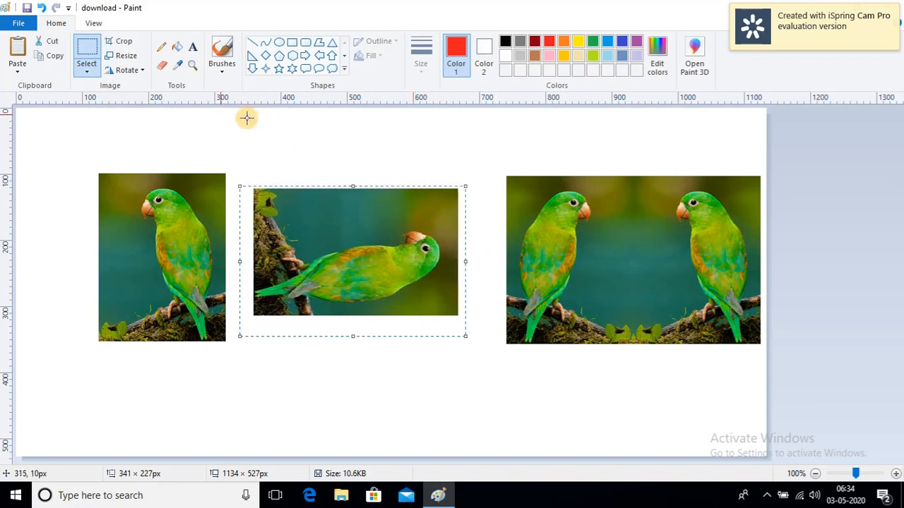
# Rotate the stretched parrot selection 90° left and back, and 90° right and back
pyautogui.click(125, 71)
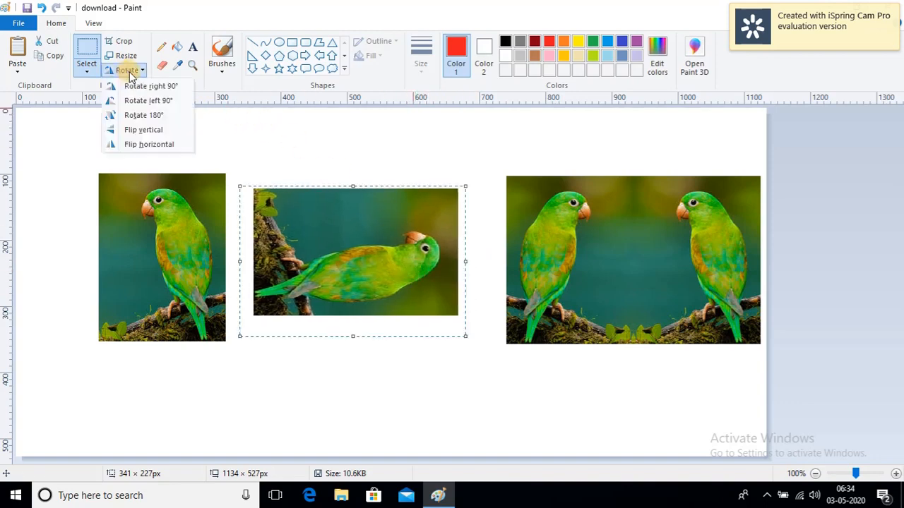
pyautogui.click(150, 101)
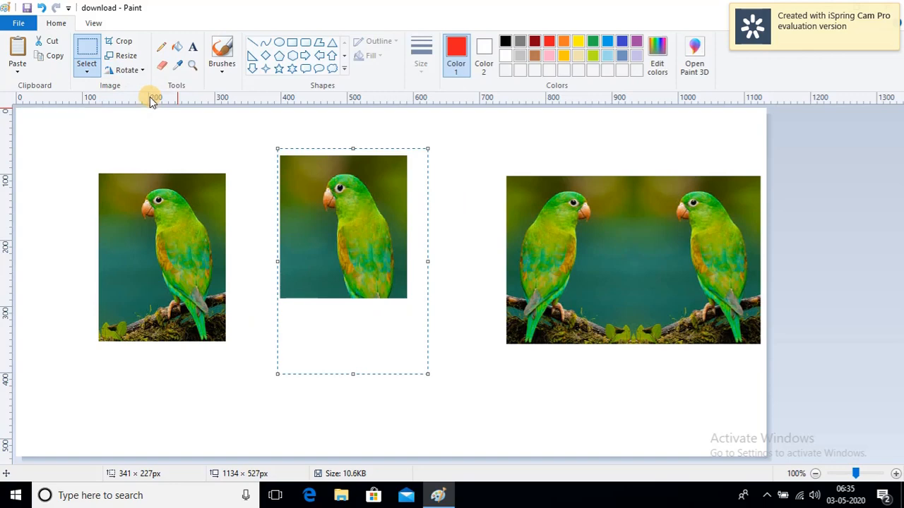
pyautogui.click(134, 70)
pyautogui.click(150, 87)
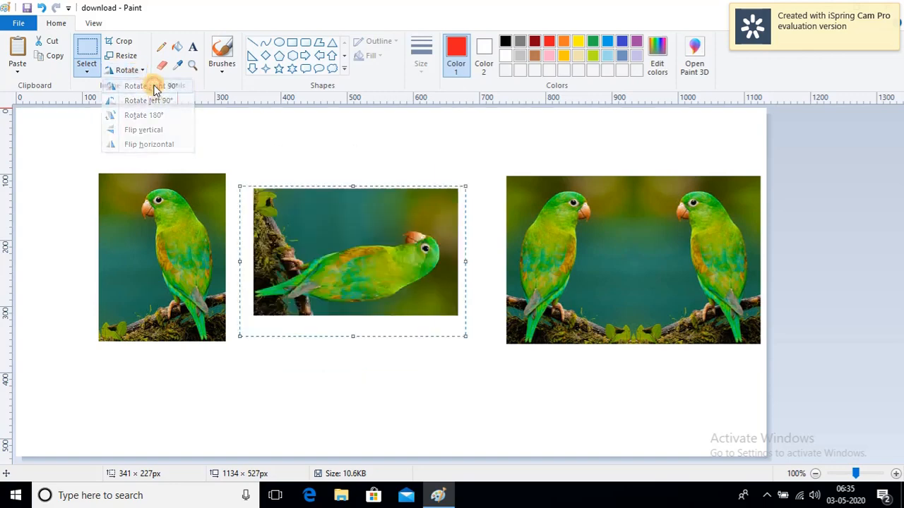
pyautogui.click(135, 71)
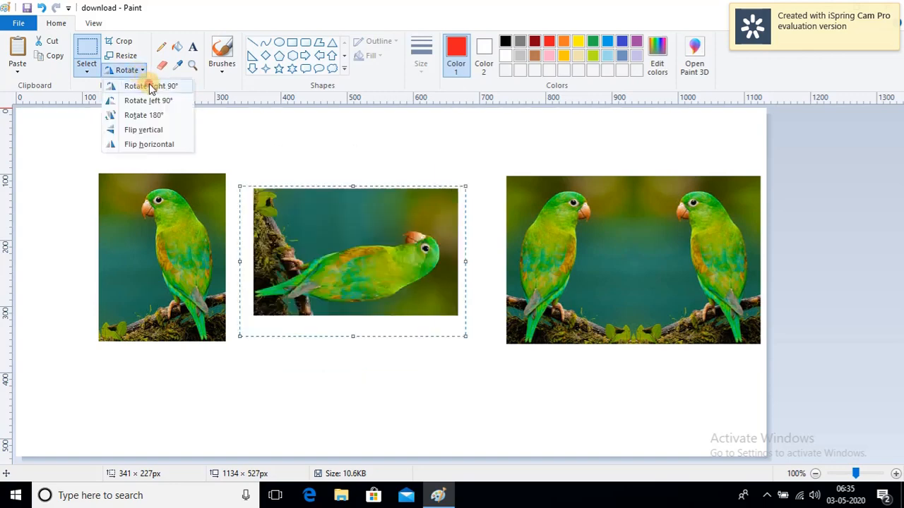
pyautogui.click(149, 86)
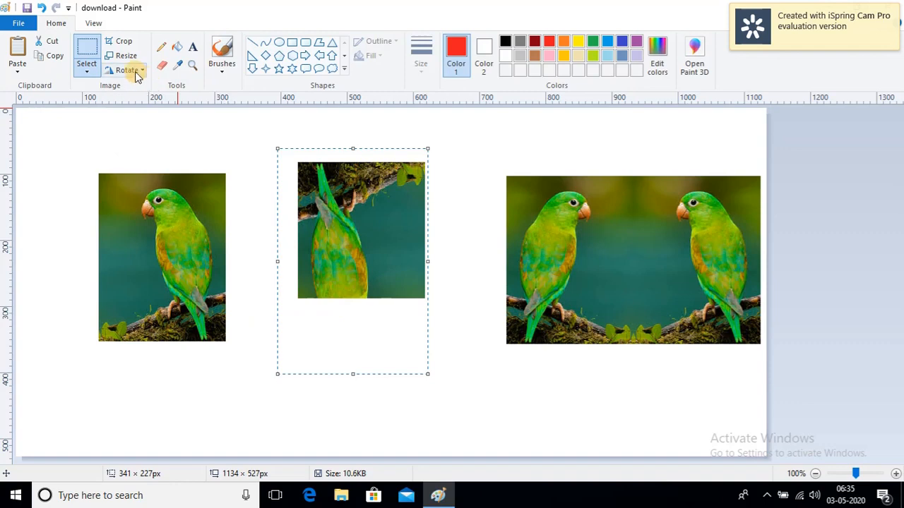
pyautogui.click(134, 71)
pyautogui.click(148, 100)
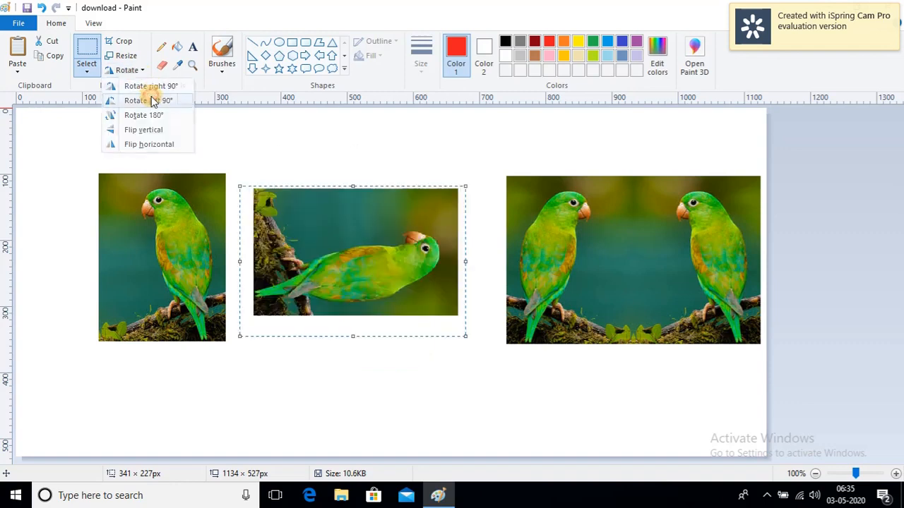
# Rotate the stretched parrot selection 90° left, and turn it by 180° twice
pyautogui.click(136, 71)
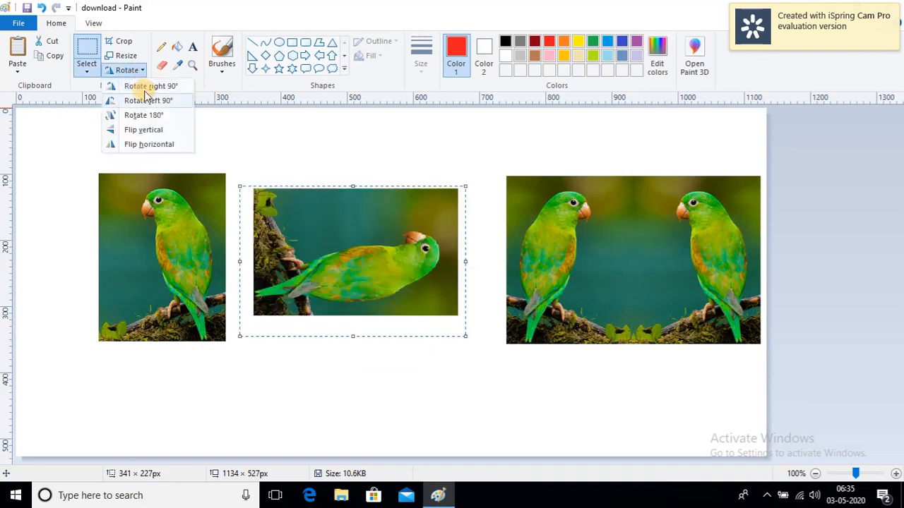
pyautogui.click(149, 100)
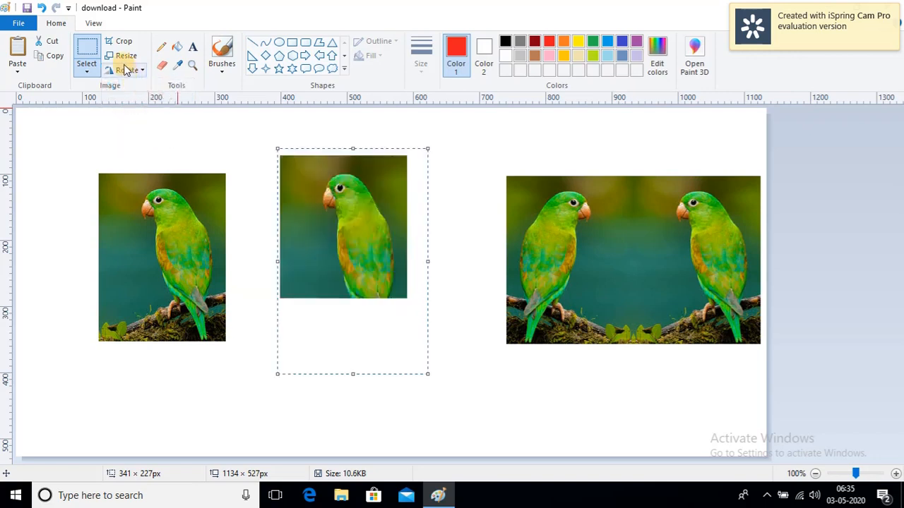
pyautogui.click(128, 72)
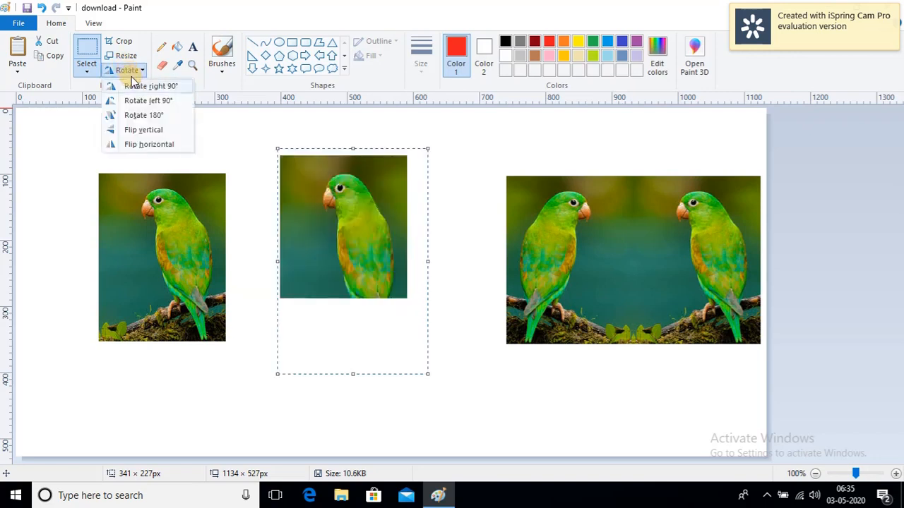
pyautogui.click(148, 118)
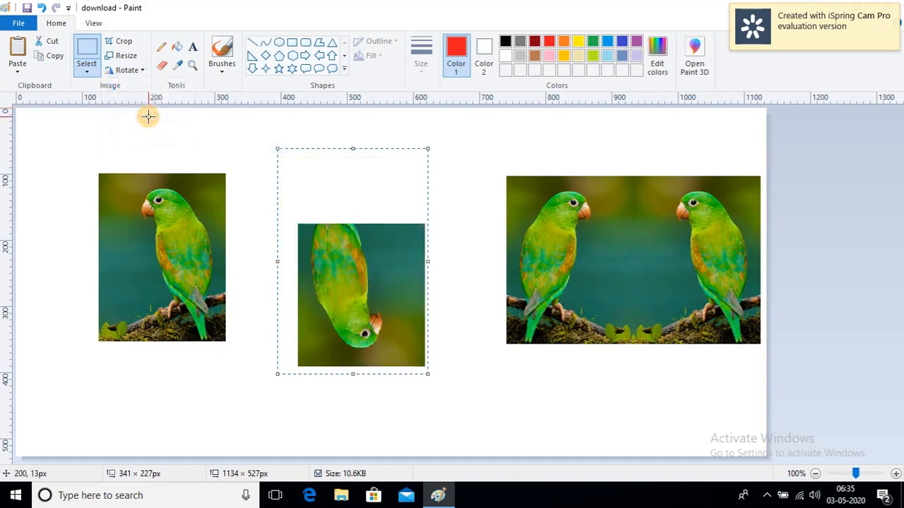
pyautogui.click(139, 74)
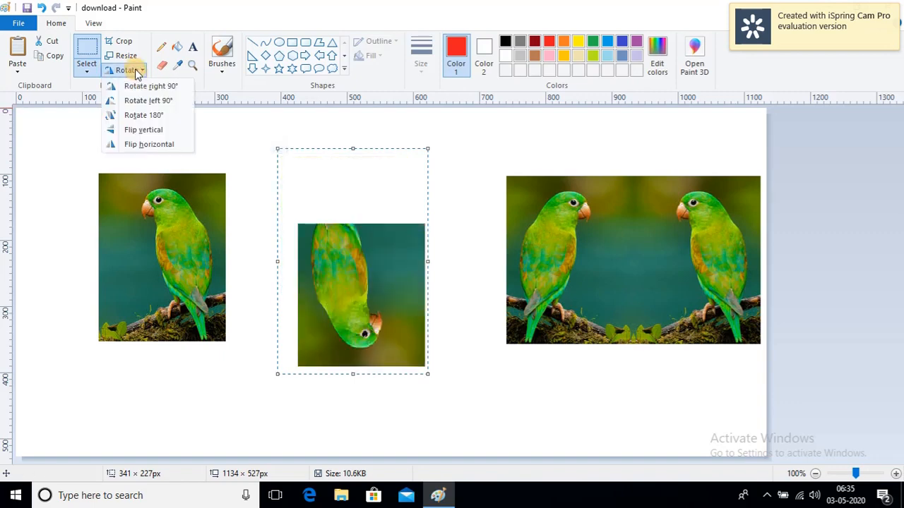
pyautogui.click(140, 115)
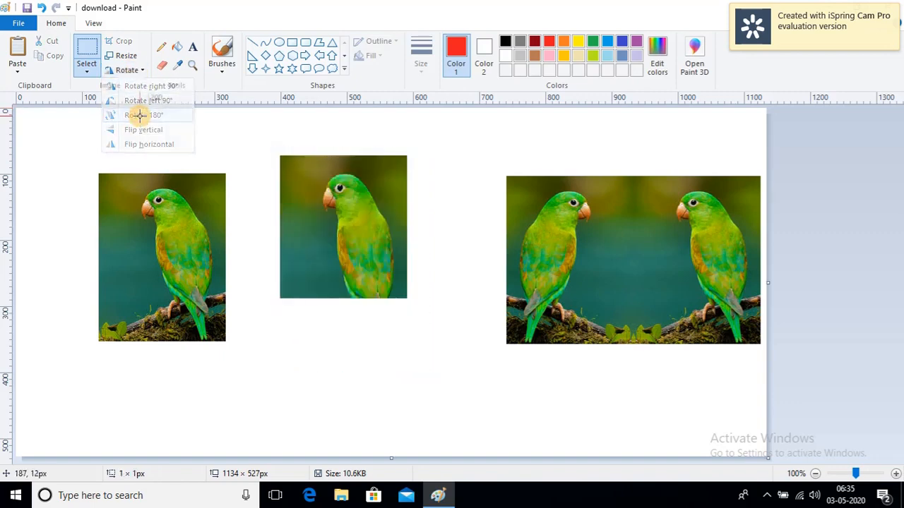
# Flip the whole picture vertically with no area selected, and undo the flip
pyautogui.click(129, 76)
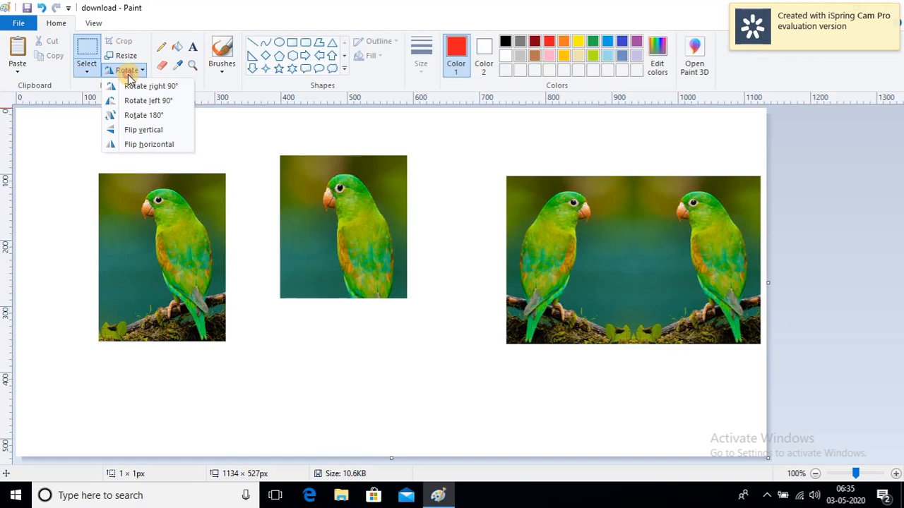
pyautogui.click(148, 130)
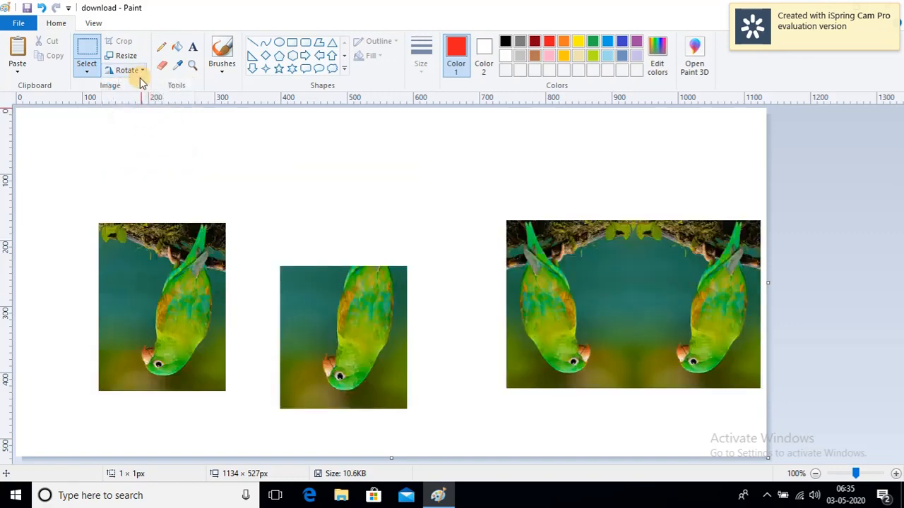
pyautogui.hotkey('ctrl', 'z')
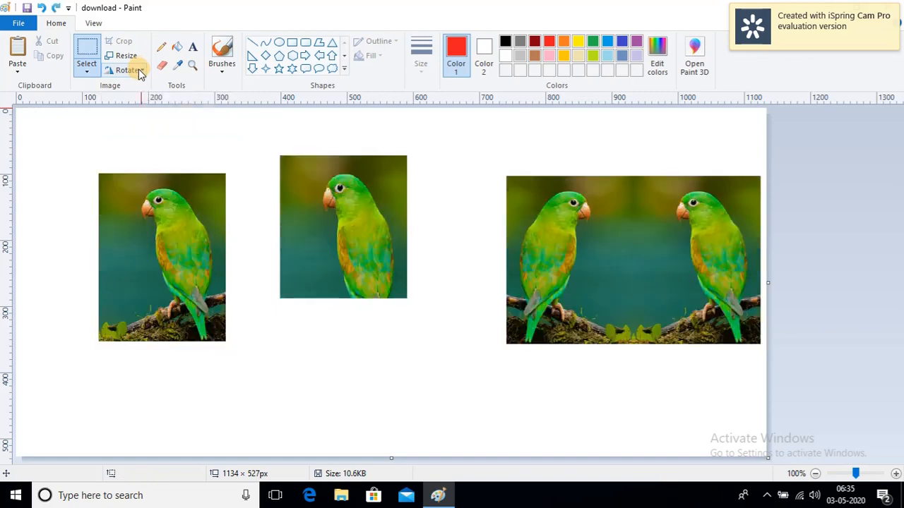
# Select an area of about 227 × 228 px around the middle parrot, move it slightly down and flip it vertically twice
pyautogui.moveTo(271, 153); pyautogui.dragTo(340, 209)
pyautogui.moveTo(303, 185); pyautogui.dragTo(421, 303)
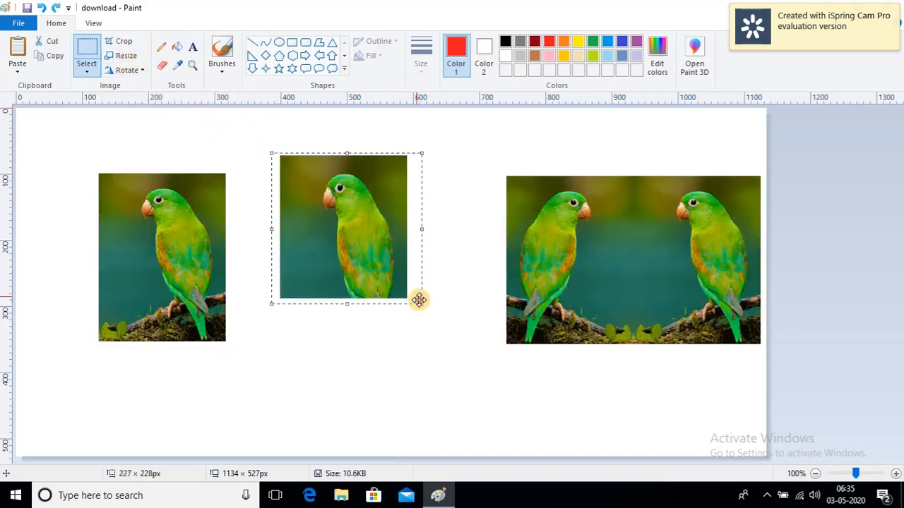
pyautogui.click(127, 70)
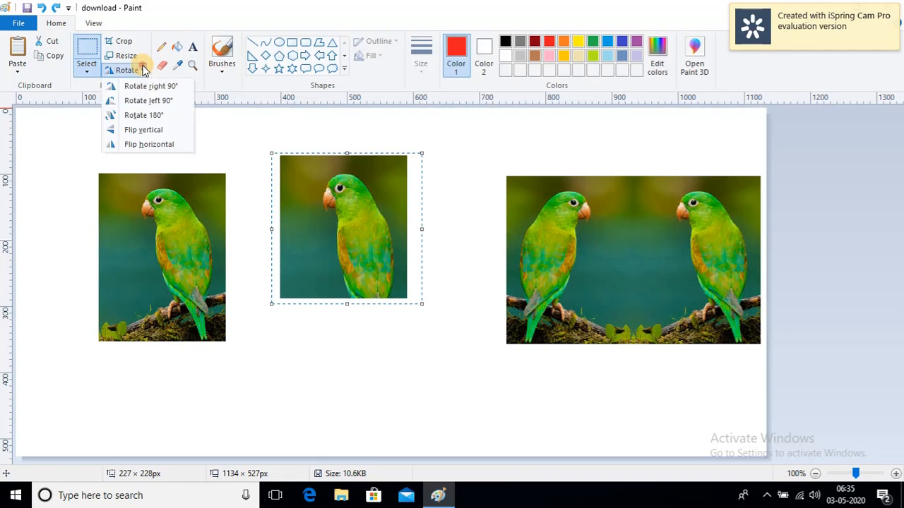
pyautogui.click(159, 127)
pyautogui.moveTo(347, 207); pyautogui.dragTo(348, 250)
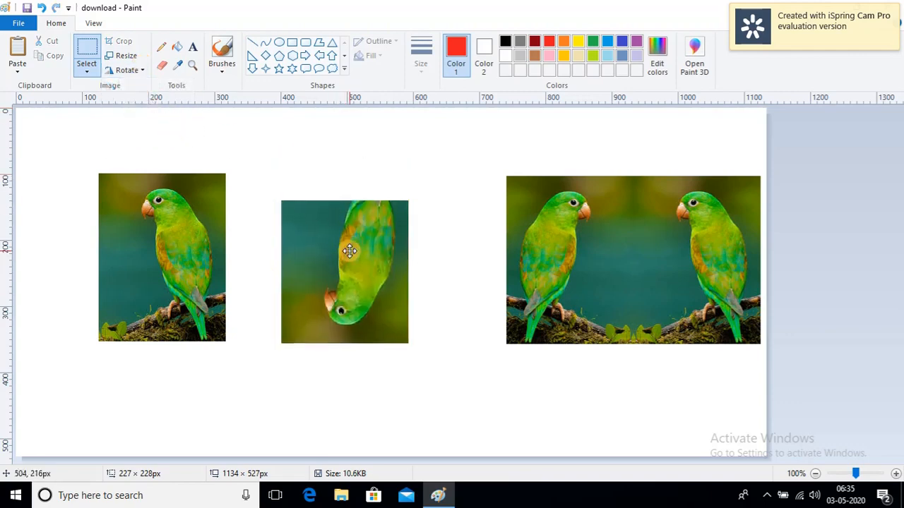
pyautogui.click(138, 73)
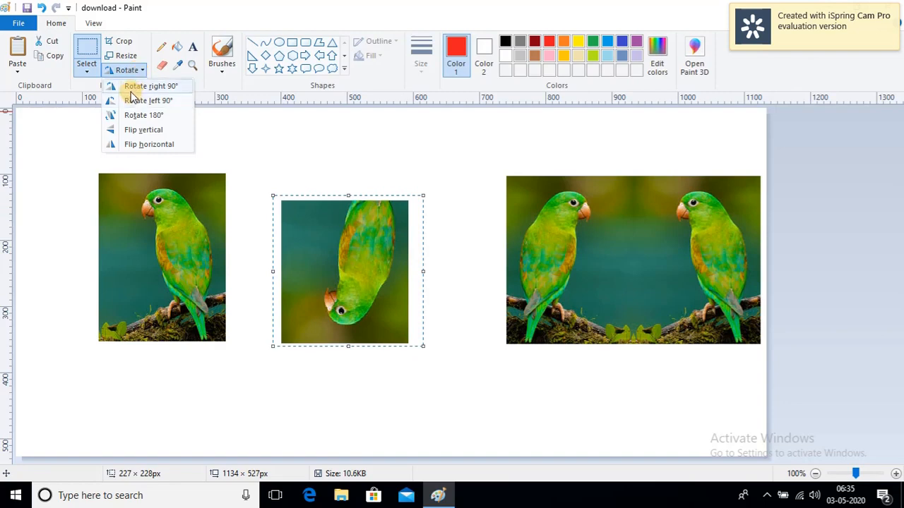
pyautogui.click(144, 132)
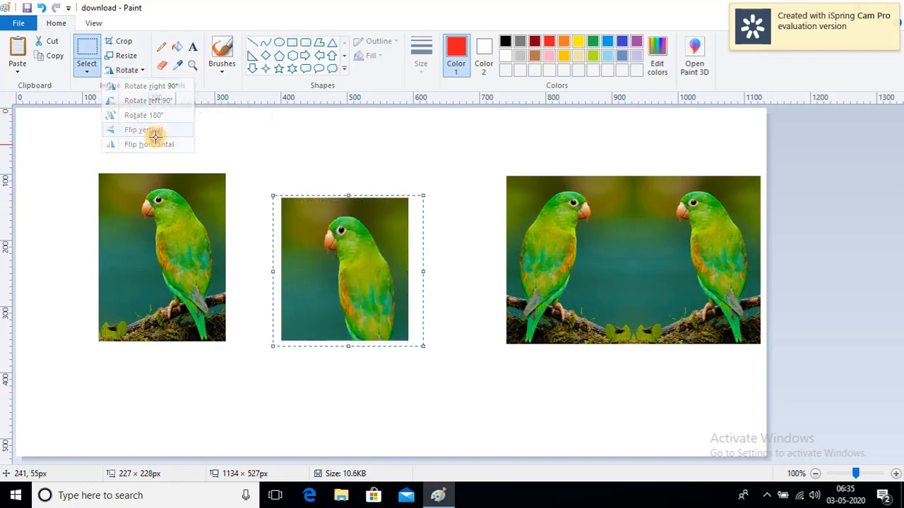
# Flip the selected parrot horizontally and place it against the right edge of the first parrot picture, aligned with its top
pyautogui.click(140, 71)
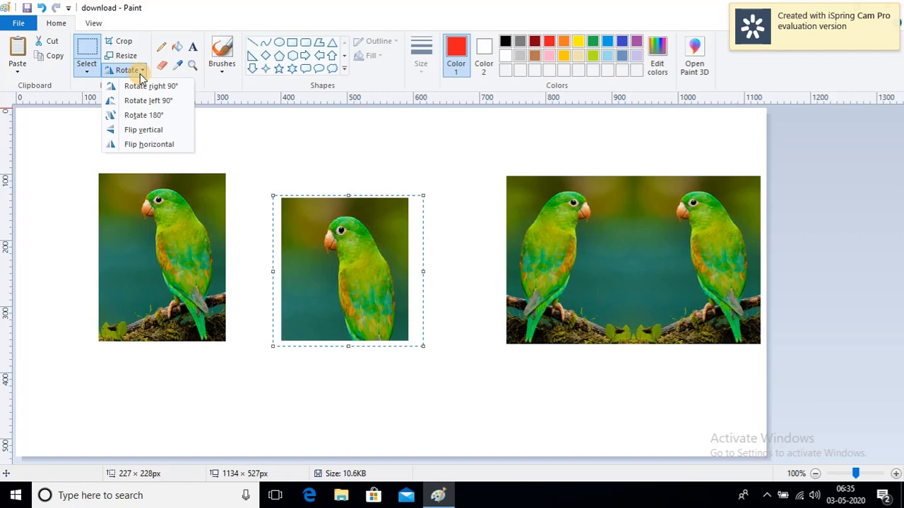
pyautogui.click(160, 142)
pyautogui.moveTo(340, 269); pyautogui.dragTo(319, 274)
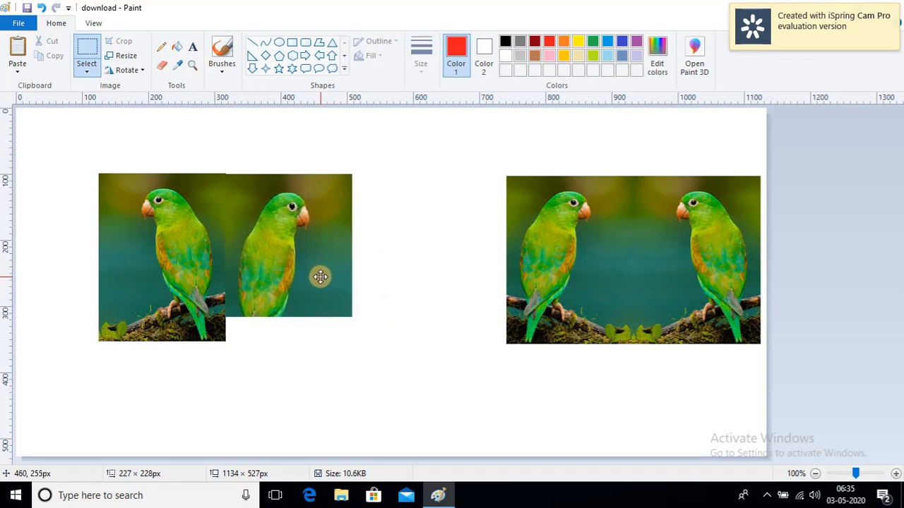
pyautogui.click(423, 293)
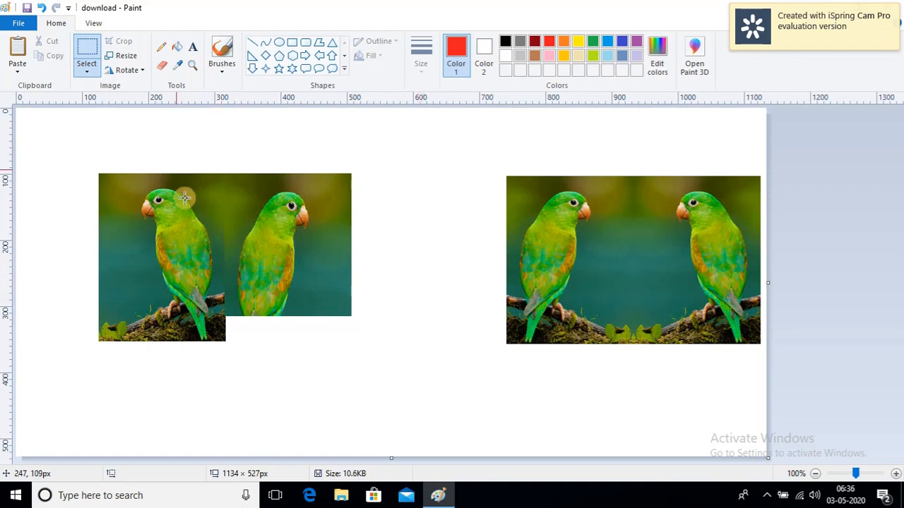
# With no area selected, flip the whole picture horizontally and back, and vertically and back
pyautogui.click(137, 71)
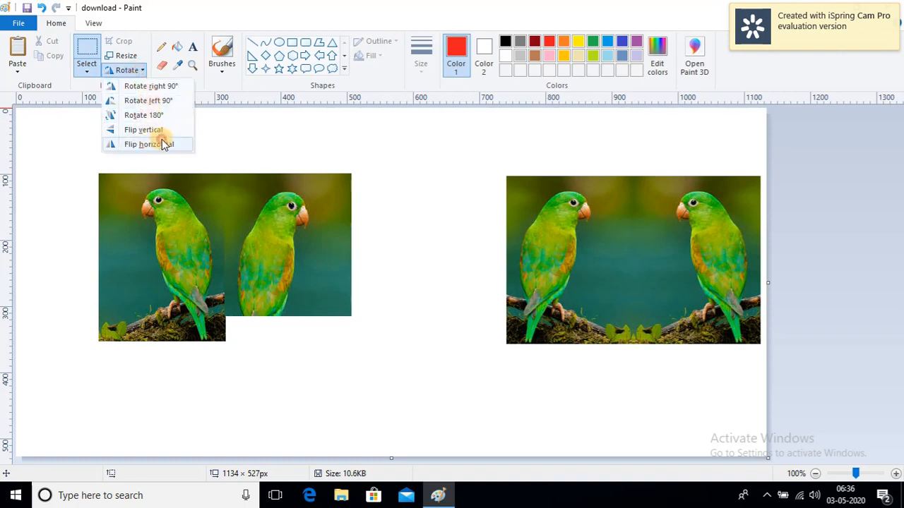
pyautogui.click(162, 142)
pyautogui.click(131, 72)
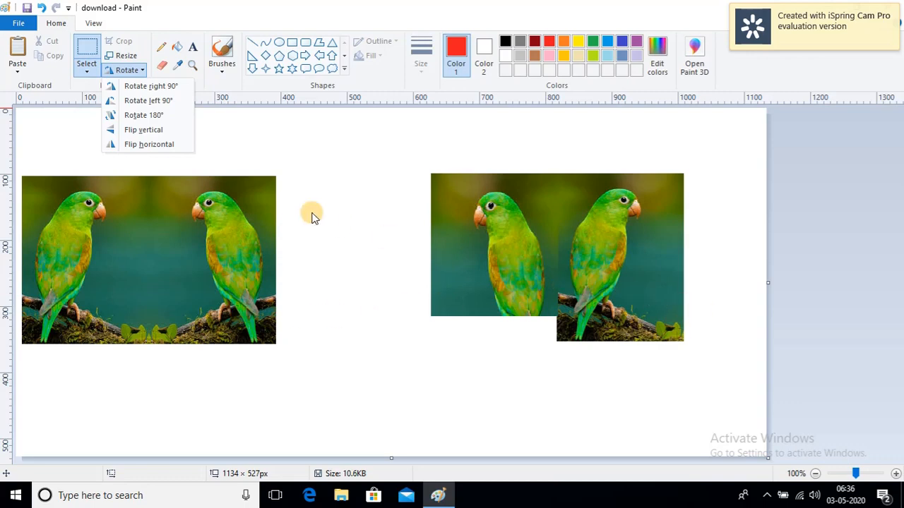
pyautogui.click(156, 145)
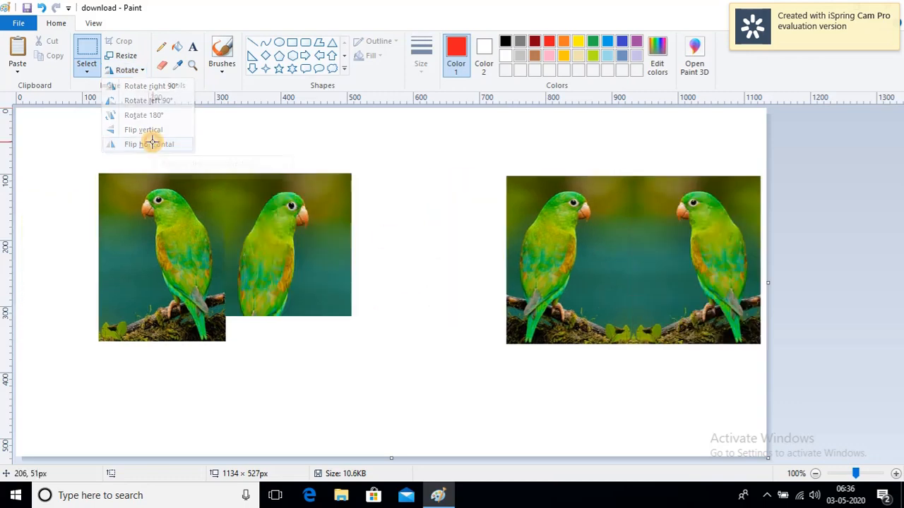
pyautogui.click(119, 71)
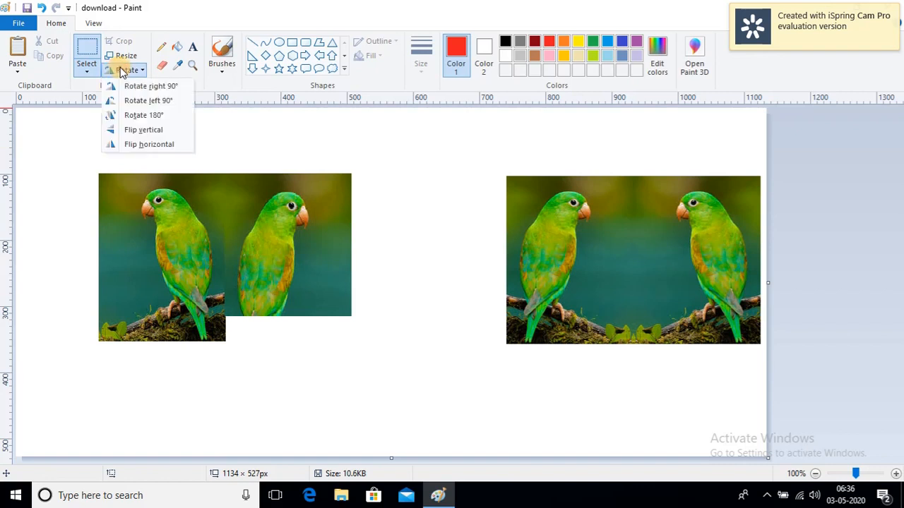
pyautogui.click(140, 132)
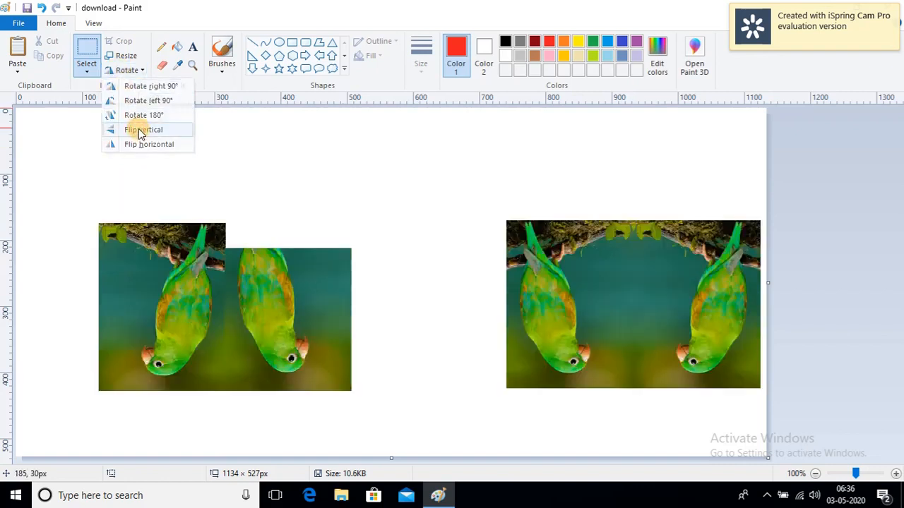
pyautogui.click(129, 70)
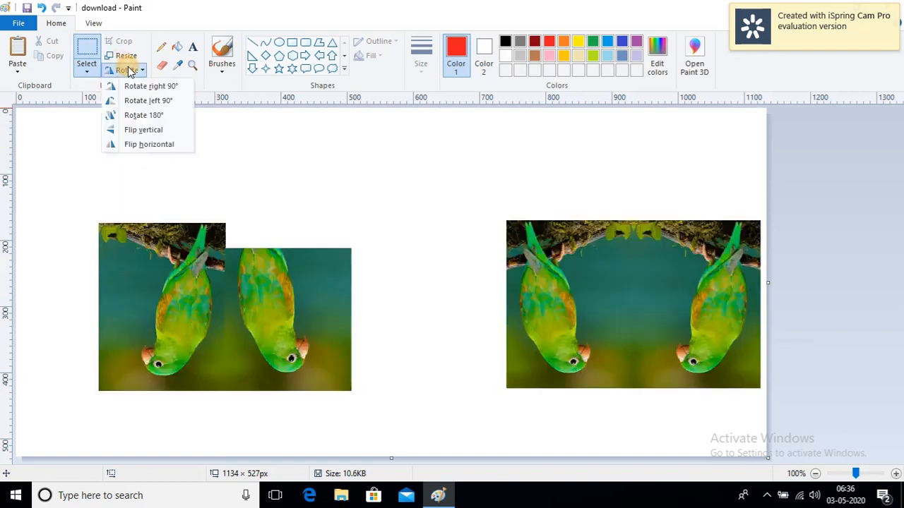
pyautogui.click(145, 132)
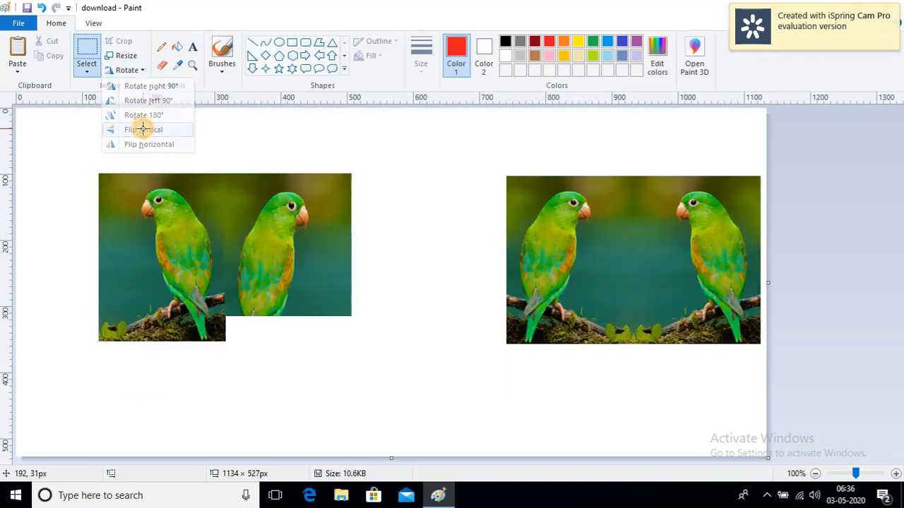
# Rotate the whole picture 90° left and back 90° right
pyautogui.click(129, 71)
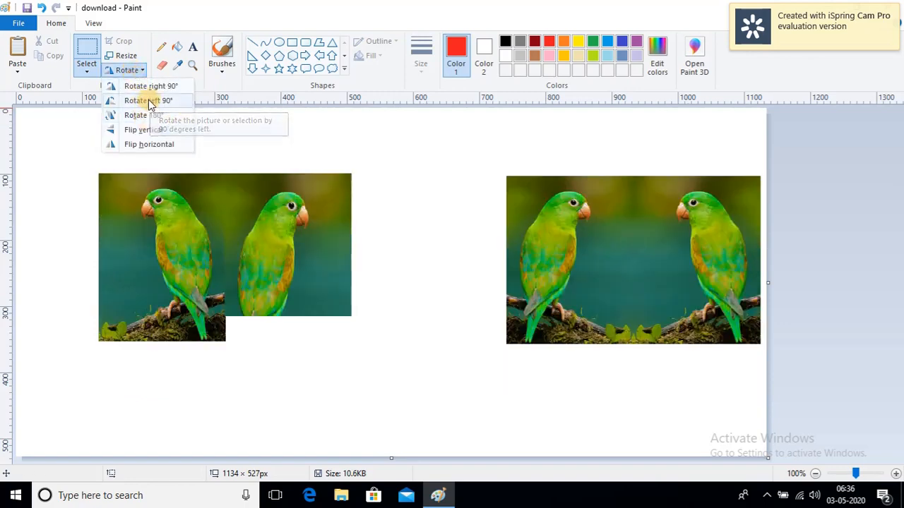
pyautogui.click(149, 102)
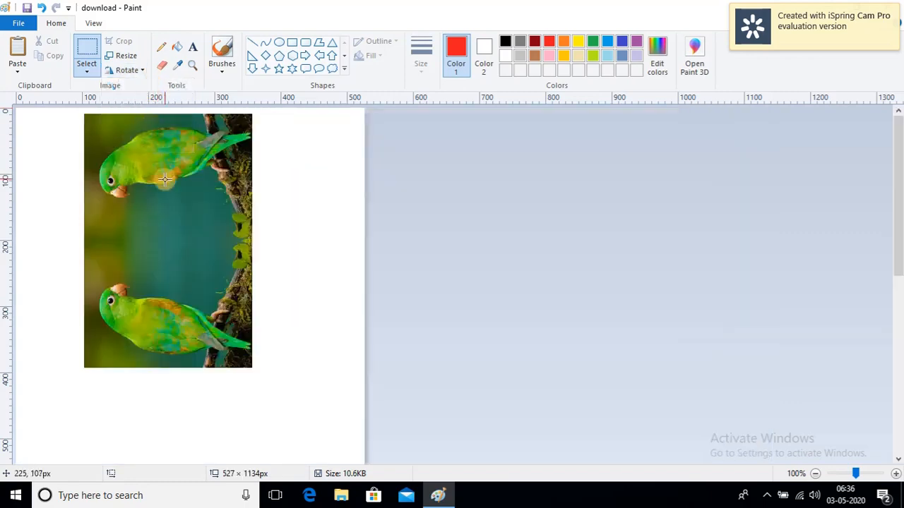
pyautogui.click(132, 70)
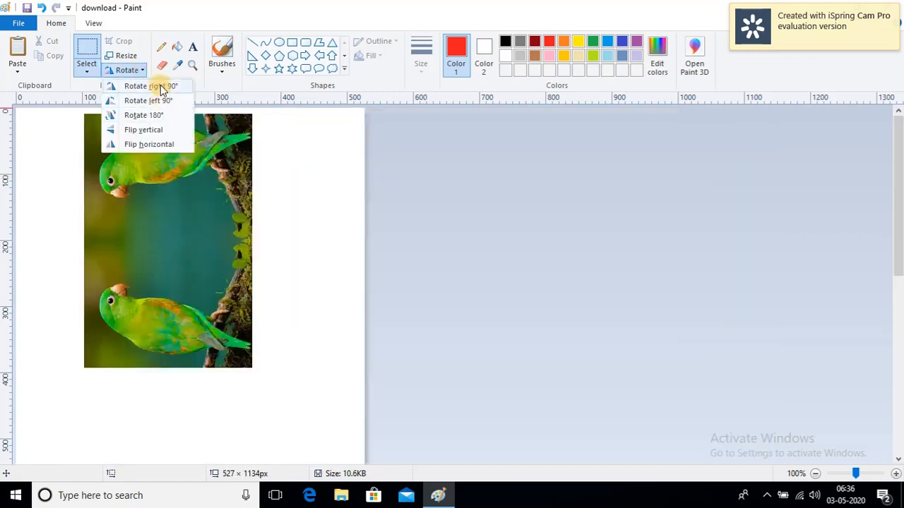
pyautogui.click(161, 85)
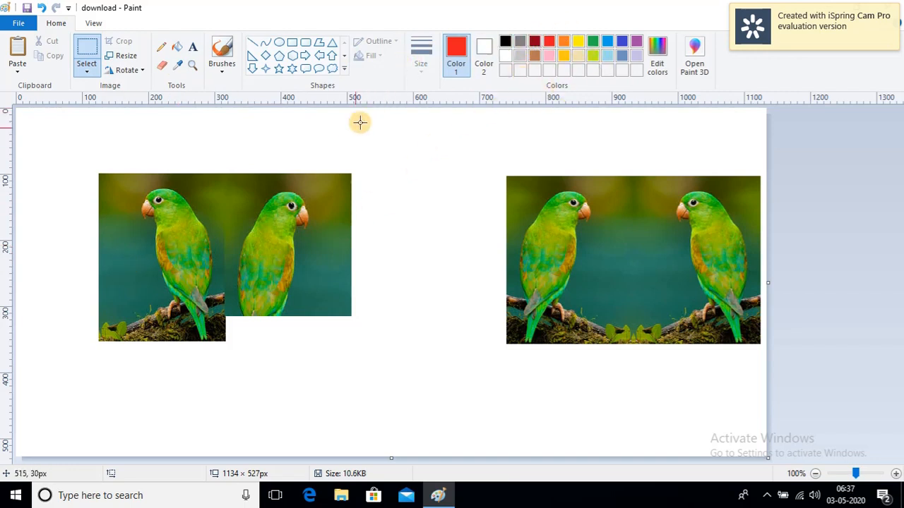
# Pick the teal from the first parrot's background as Color 1, fill the white canvas with it and undo the fill
pyautogui.click(178, 66)
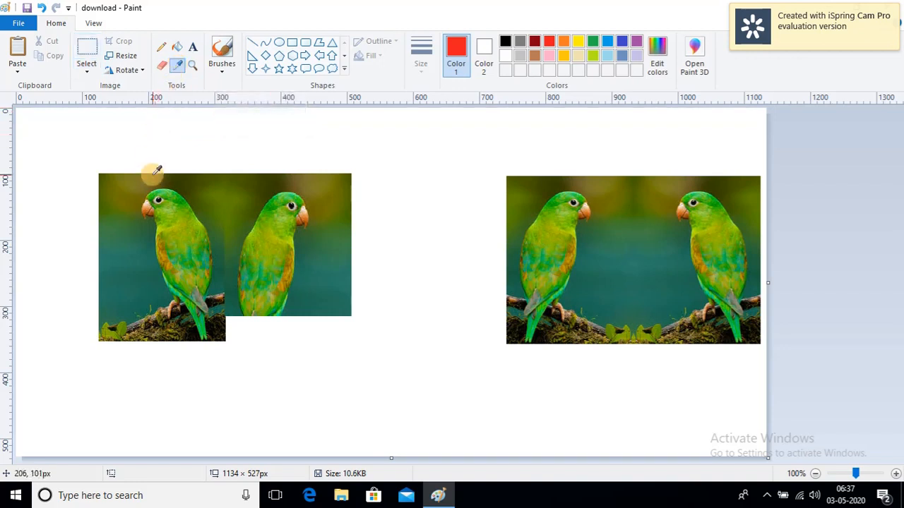
pyautogui.click(132, 282)
pyautogui.click(453, 55)
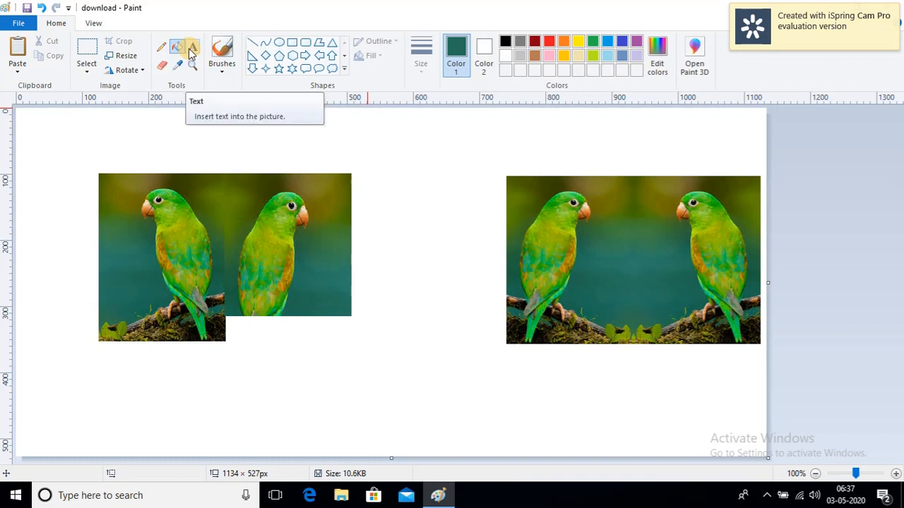
pyautogui.click(193, 120)
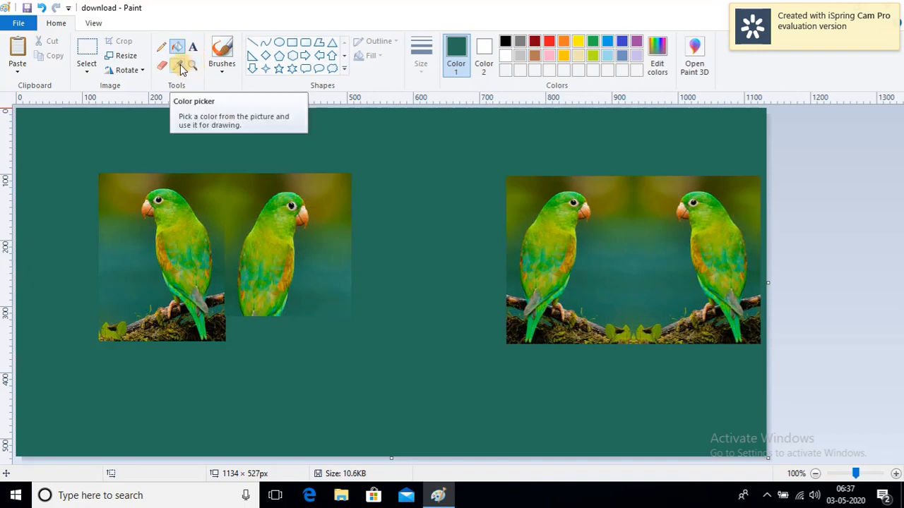
pyautogui.hotkey('ctrl', 'z')
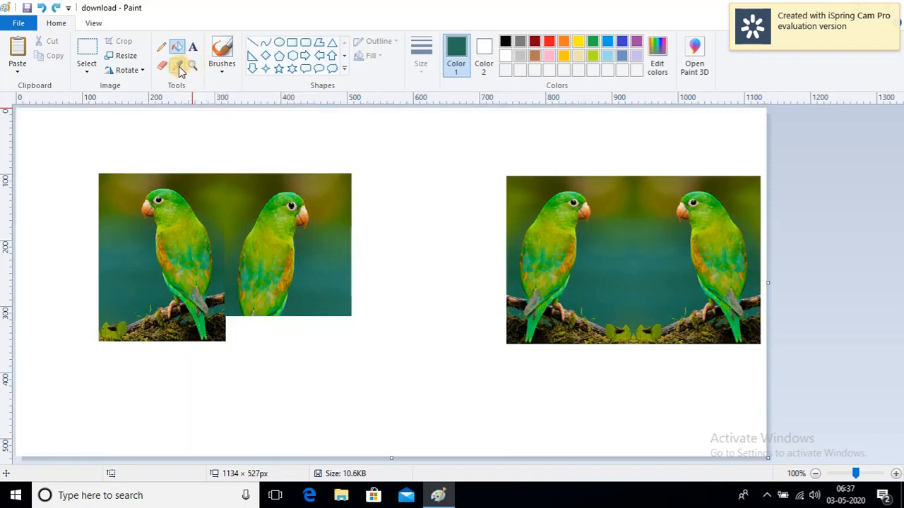
# Pick the orange from the second parrot's beak as Color 1, fill the white canvas with it and undo the fill
pyautogui.click(178, 69)
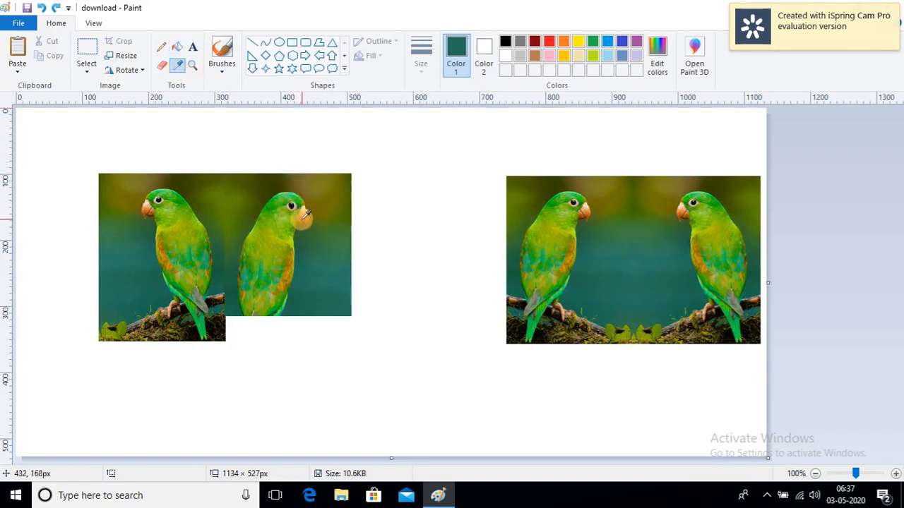
pyautogui.click(302, 216)
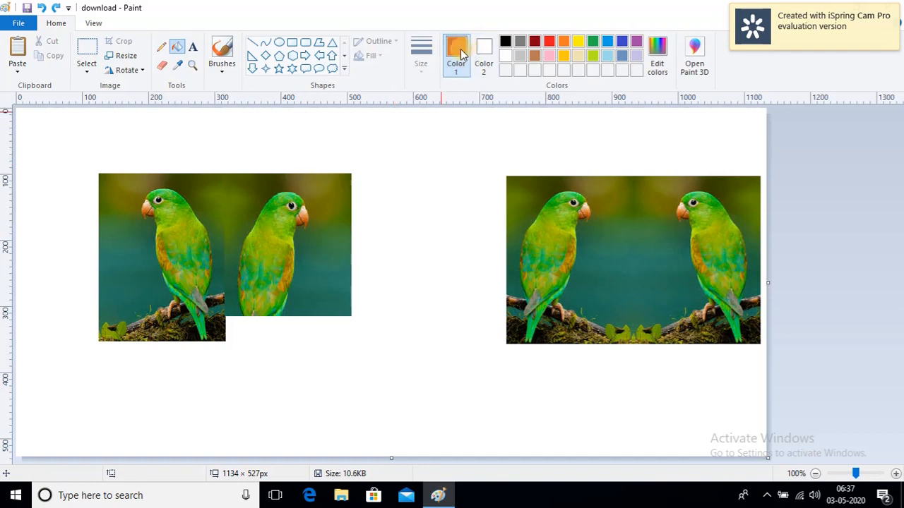
pyautogui.click(381, 153)
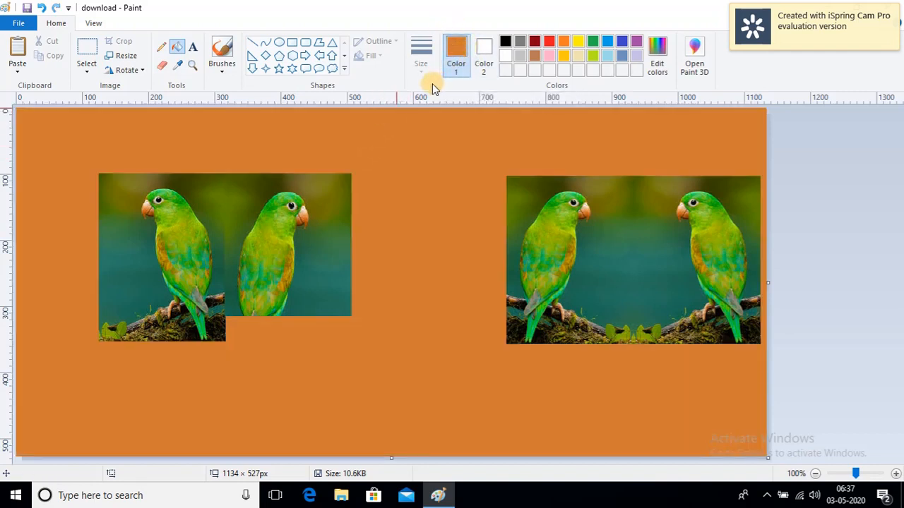
pyautogui.hotkey('ctrl', 'z')
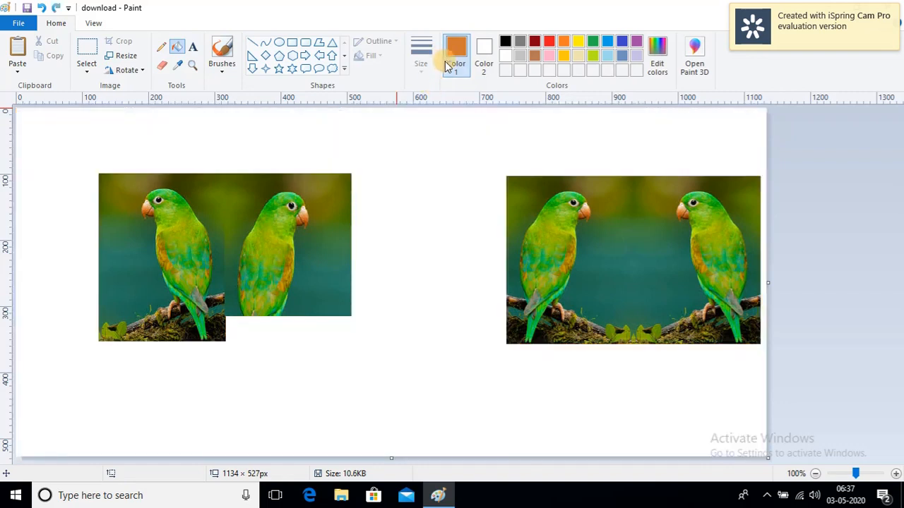
pyautogui.click(221, 72)
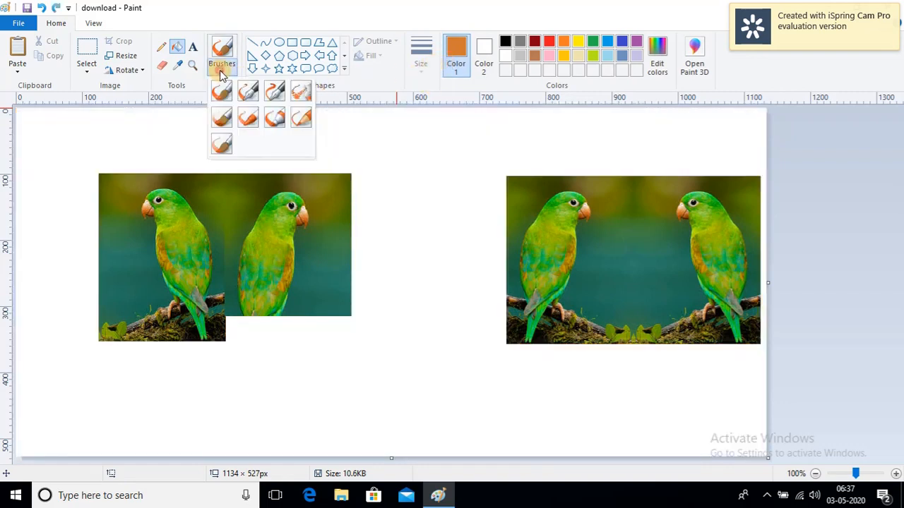
pyautogui.click(221, 72)
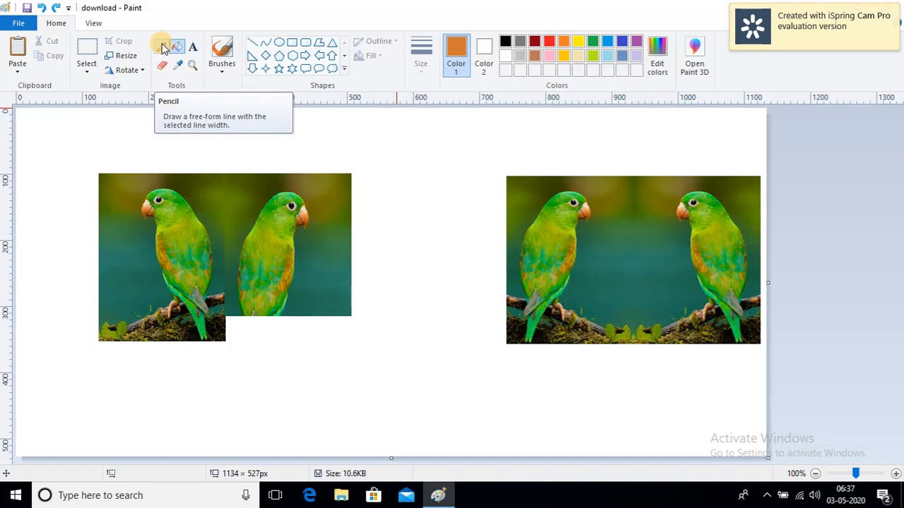
# Turn off the transparent selection option
pyautogui.click(86, 74)
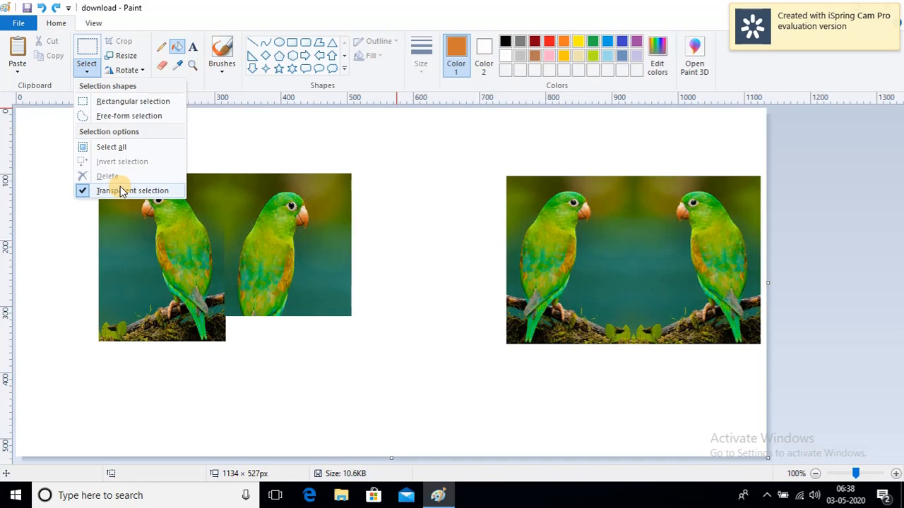
pyautogui.click(121, 191)
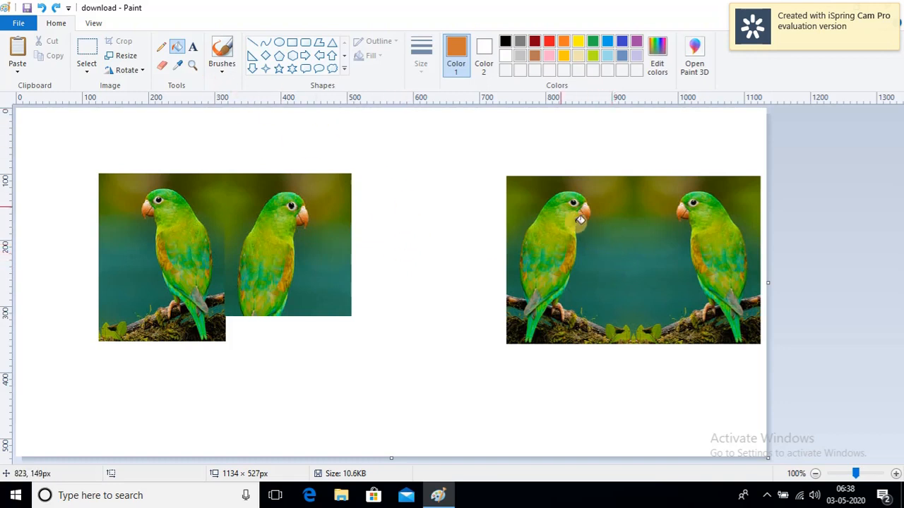
# Crop the canvas to a rectangular selection of about 397 × 263 px around the mirrored parrot pair, and undo the crop
pyautogui.click(97, 48)
pyautogui.moveTo(502, 174)
pyautogui.mouseDown()
pyautogui.moveTo(730, 288)
pyautogui.moveTo(768, 318)
pyautogui.moveTo(763, 347)
pyautogui.mouseUp()
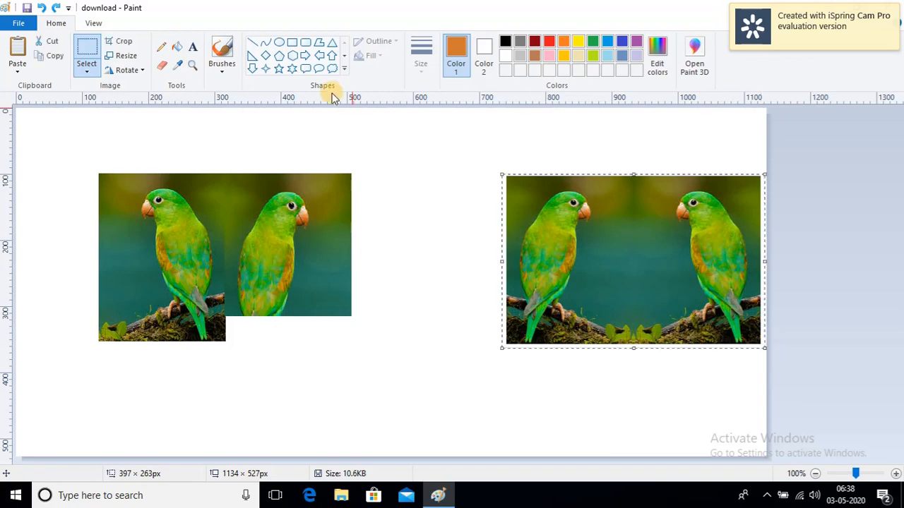
pyautogui.click(124, 41)
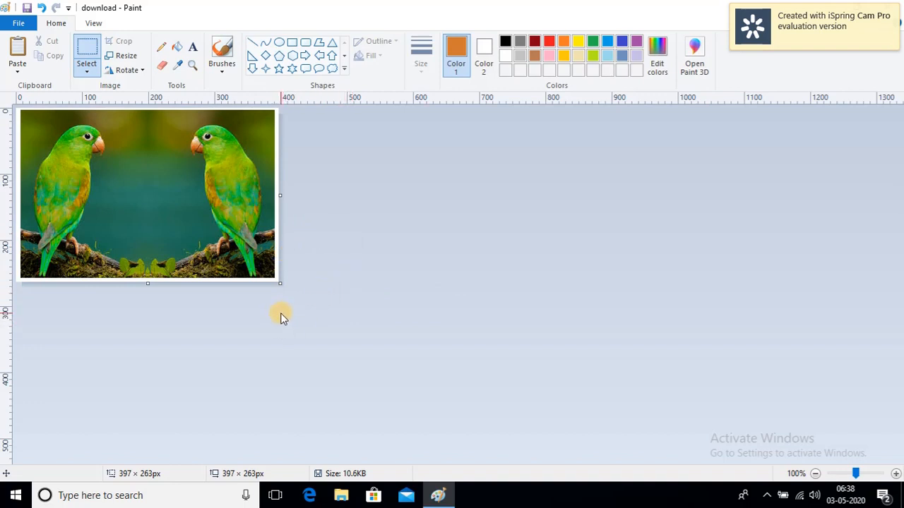
pyautogui.hotkey('ctrl', 'z')
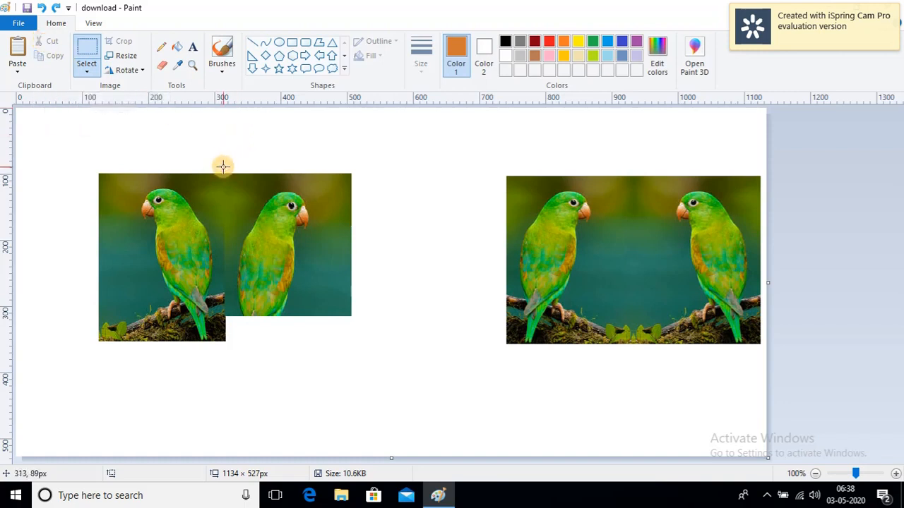
# Cut a rectangular selection of about 203 × 243 px around the flipped, cropped parrot and paste it between the first parrot and the mirrored pair
pyautogui.moveTo(223, 165); pyautogui.dragTo(359, 326)
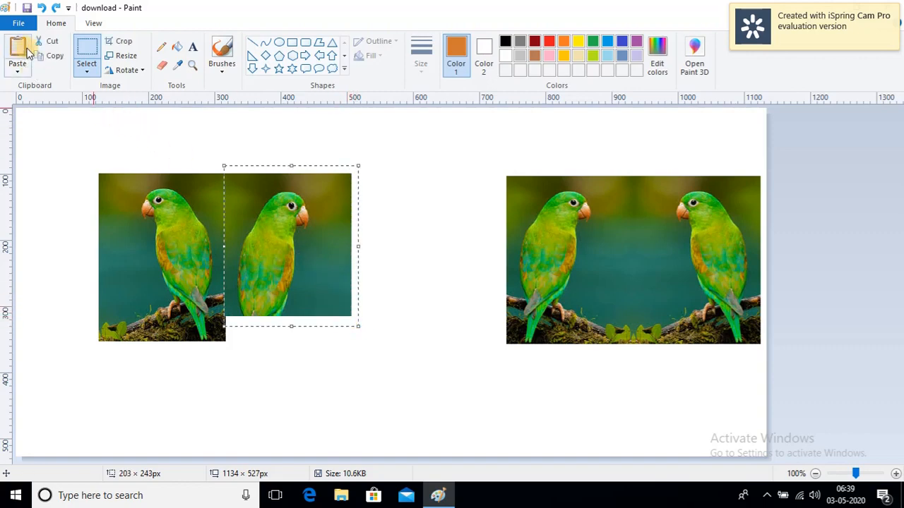
pyautogui.click(48, 40)
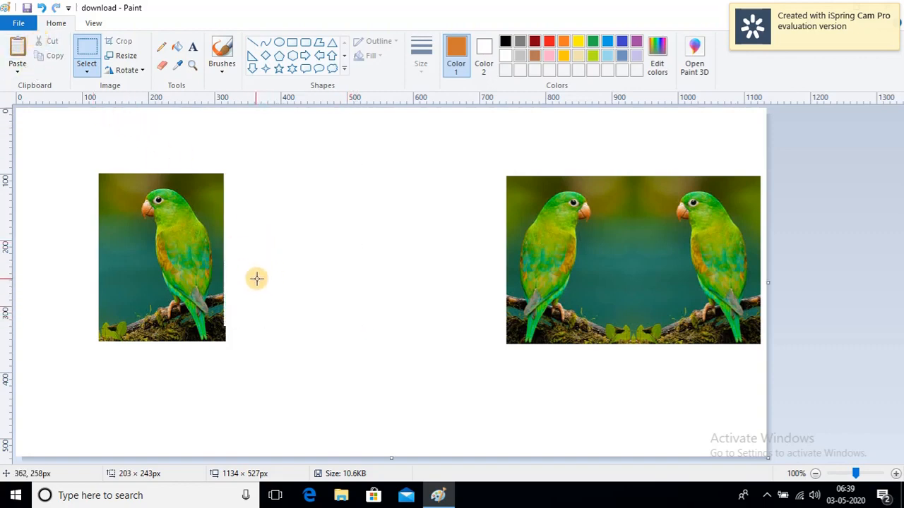
pyautogui.click(17, 49)
pyautogui.moveTo(77, 225); pyautogui.dragTo(396, 285)
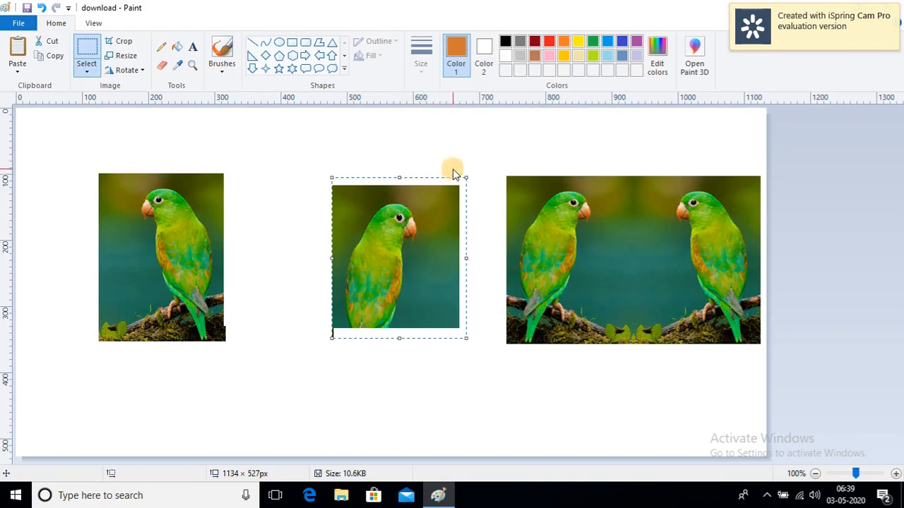
pyautogui.click(274, 184)
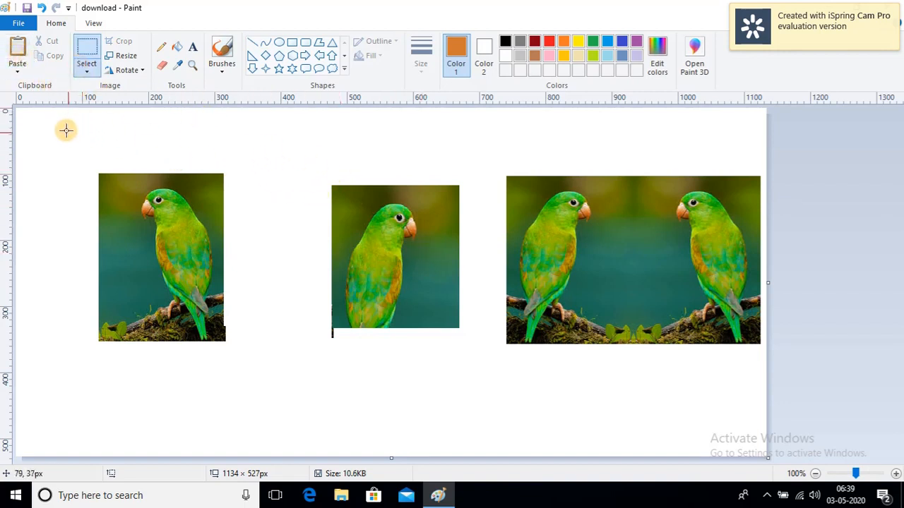
# Delete a rectangular selection of about 571 × 294 px covering the two separate parrots
pyautogui.moveTo(89, 161); pyautogui.dragTo(468, 356)
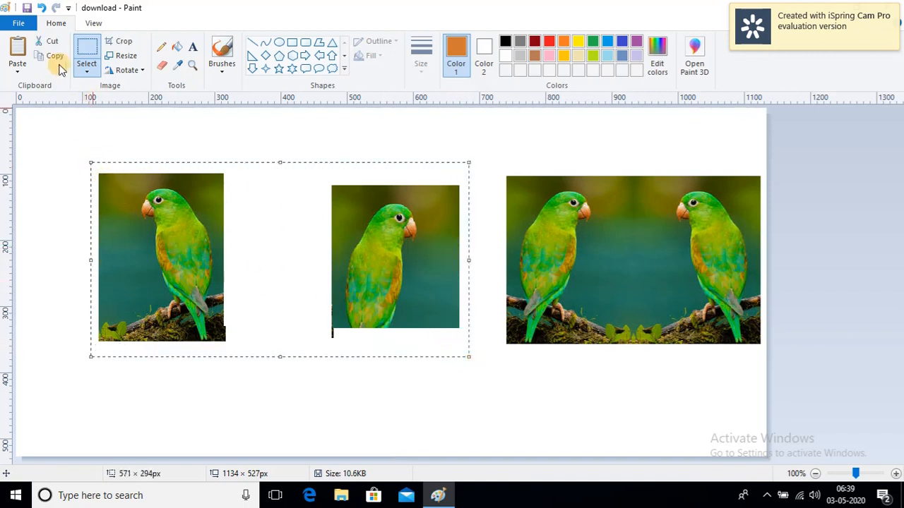
pyautogui.click(79, 68)
pyautogui.click(108, 177)
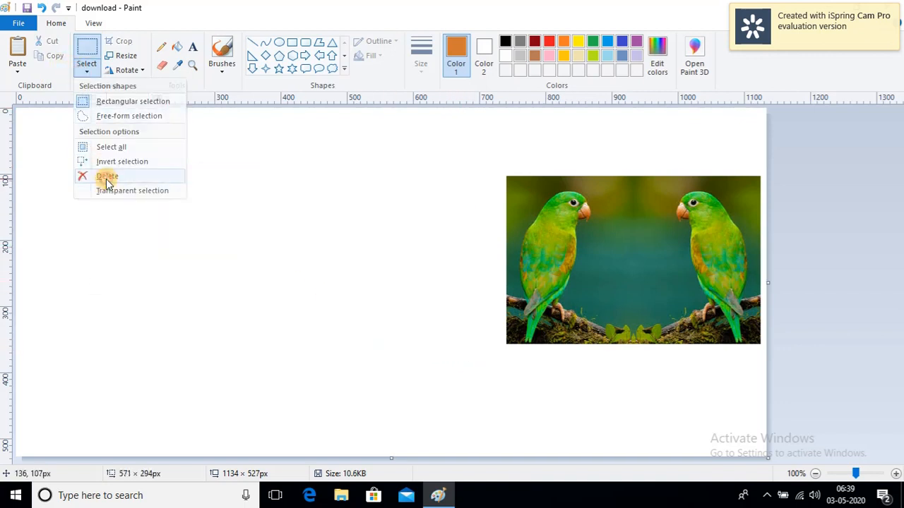
# Paste the cut parrot again, move it toward the middle of the canvas, and undo both the paste and the preceding deletion
pyautogui.click(17, 49)
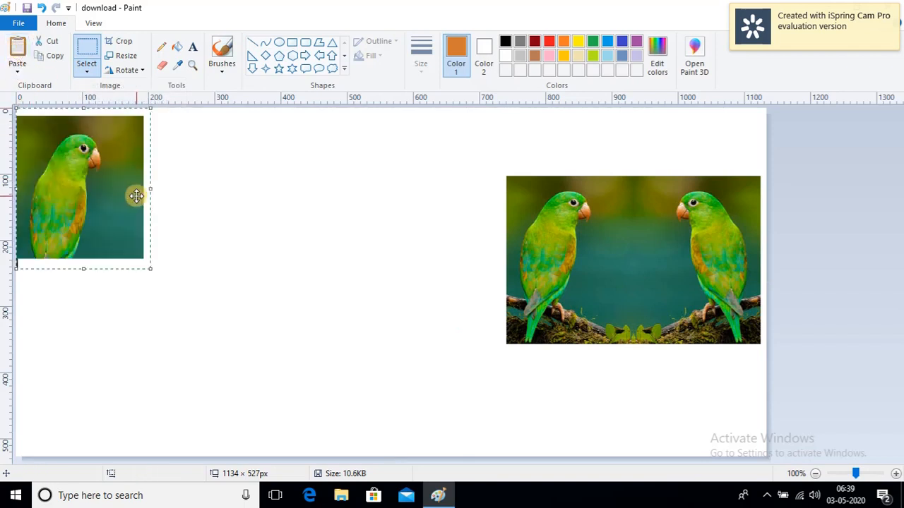
pyautogui.moveTo(111, 177); pyautogui.dragTo(203, 186)
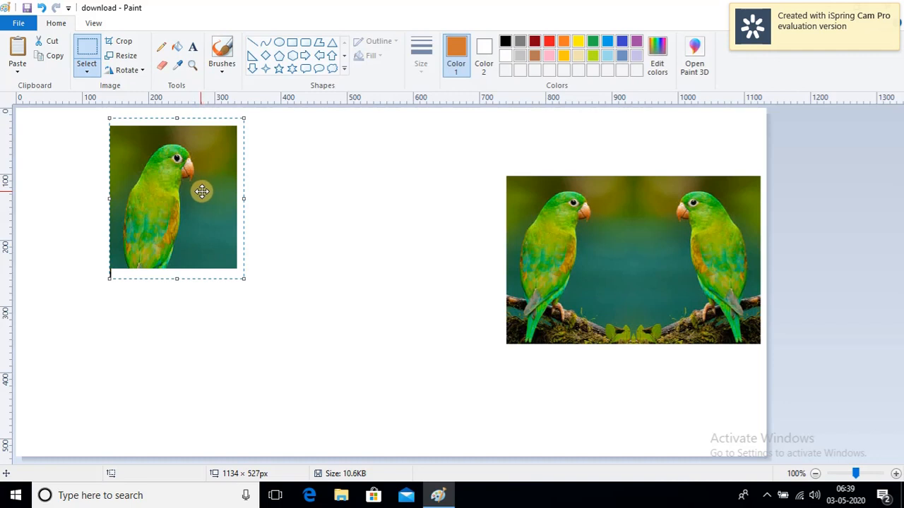
pyautogui.moveTo(195, 197); pyautogui.dragTo(332, 209)
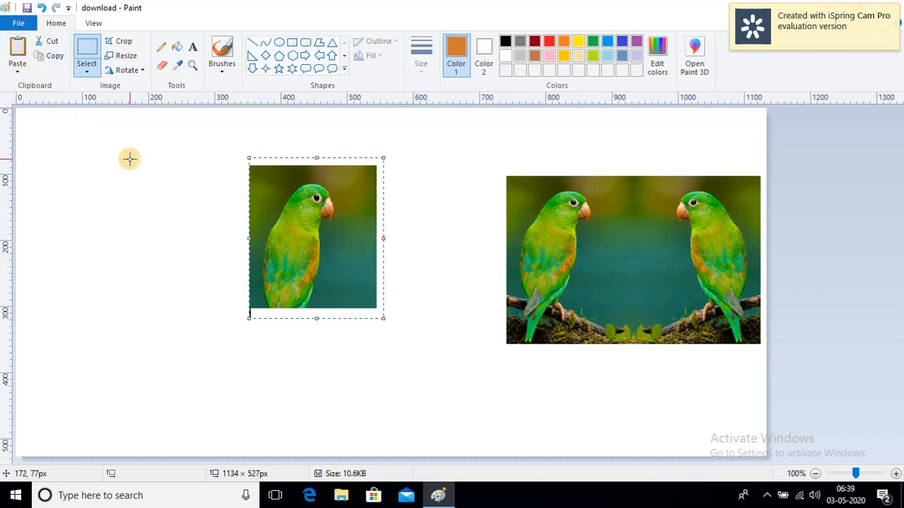
pyautogui.hotkey('ctrl', 'z')
pyautogui.hotkey('ctrl', 'z')
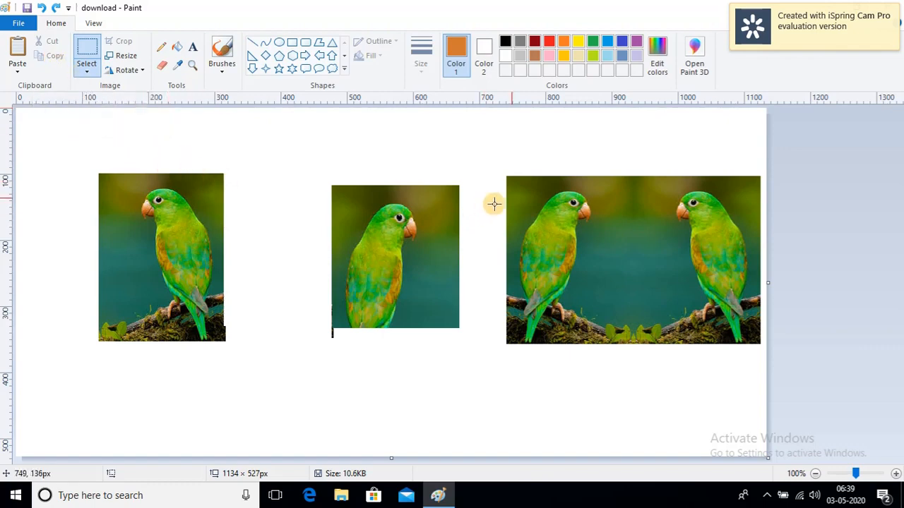
# Clear the two separate parrots from the canvas, leaving only the mirrored pair
pyautogui.moveTo(88, 139); pyautogui.dragTo(466, 363)
pyautogui.press('Delete')
# Copy a selection of about 405 × 282 px around the mirrored parrot pair and paste it so it partly overlaps the original's left side
pyautogui.moveTo(499, 168); pyautogui.dragTo(784, 357)
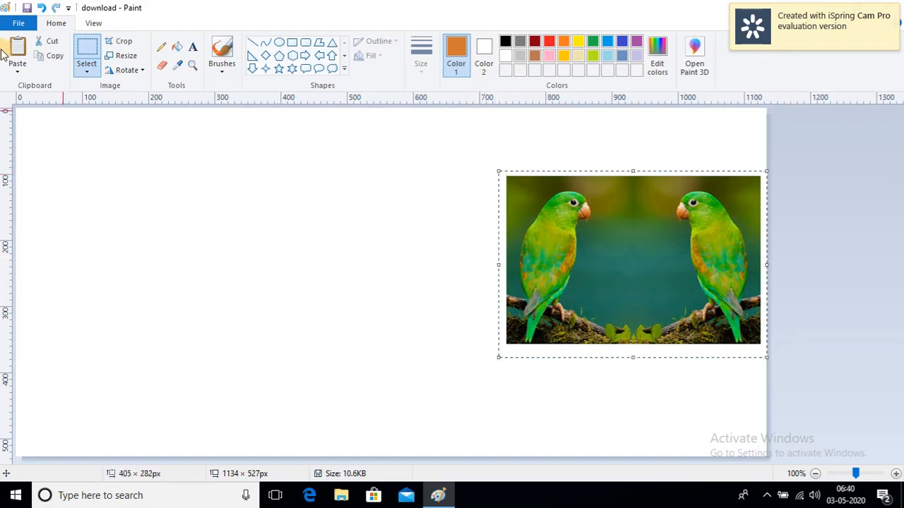
pyautogui.click(51, 55)
pyautogui.click(18, 48)
pyautogui.moveTo(64, 157); pyautogui.dragTo(331, 227)
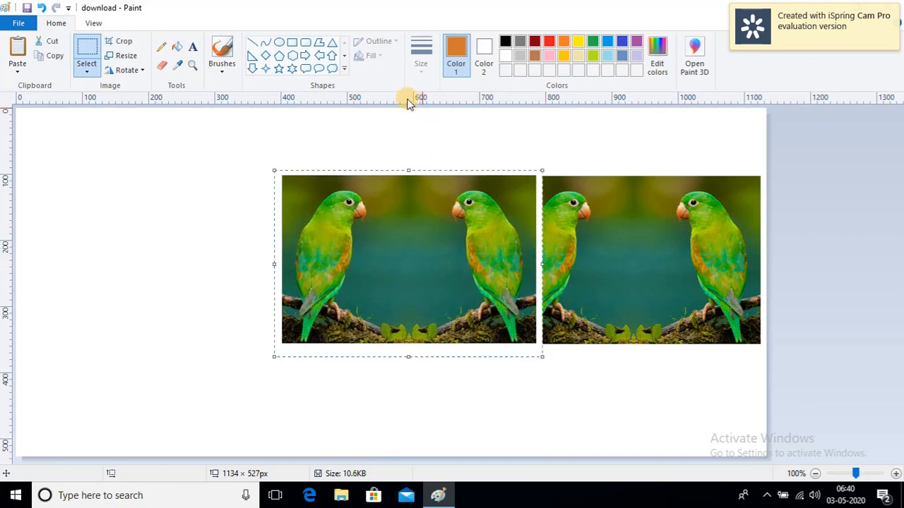
# Turn on transparent selection and shift the pasted pair flush against the original pair to form a continuous row of four parrots
pyautogui.click(85, 71)
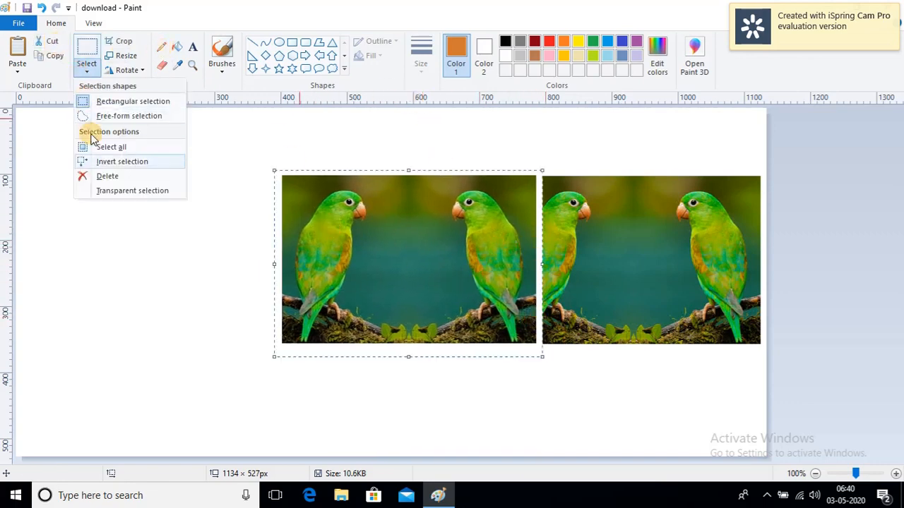
pyautogui.click(102, 191)
pyautogui.moveTo(424, 278); pyautogui.dragTo(395, 281)
pyautogui.click(157, 290)
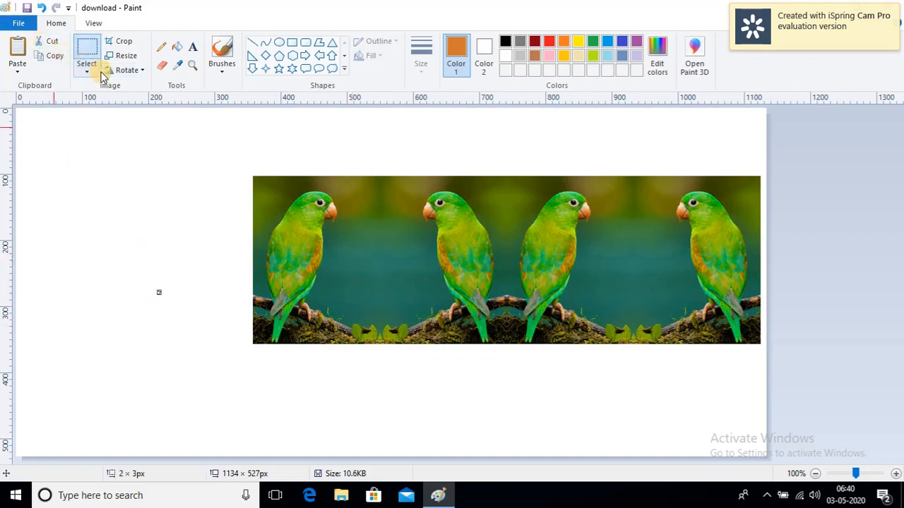
# Start a paste from file and browse the Downloads folder for a picture to insert
pyautogui.click(19, 73)
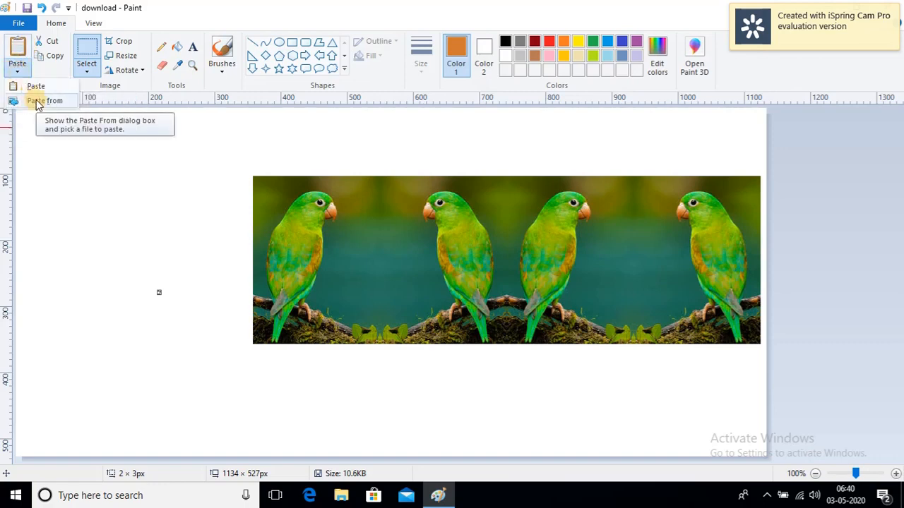
pyautogui.click(37, 102)
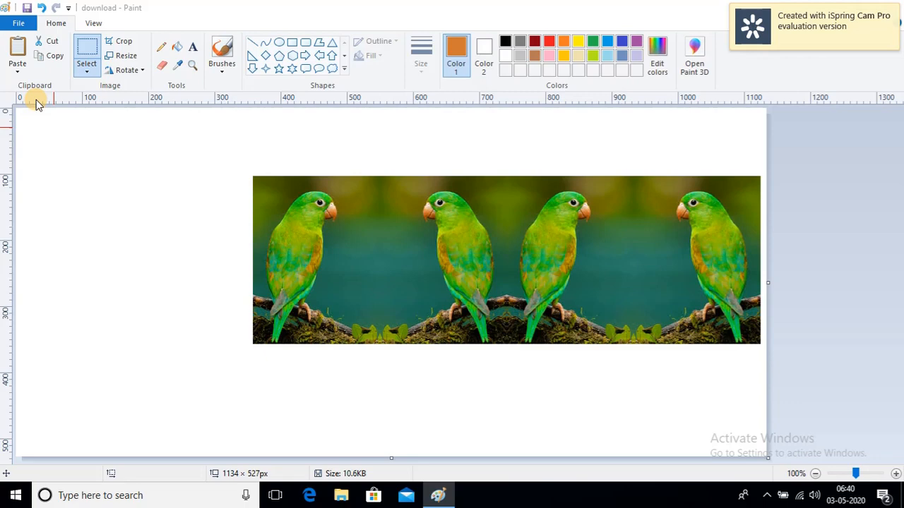
pyautogui.click(17, 71)
pyautogui.click(37, 101)
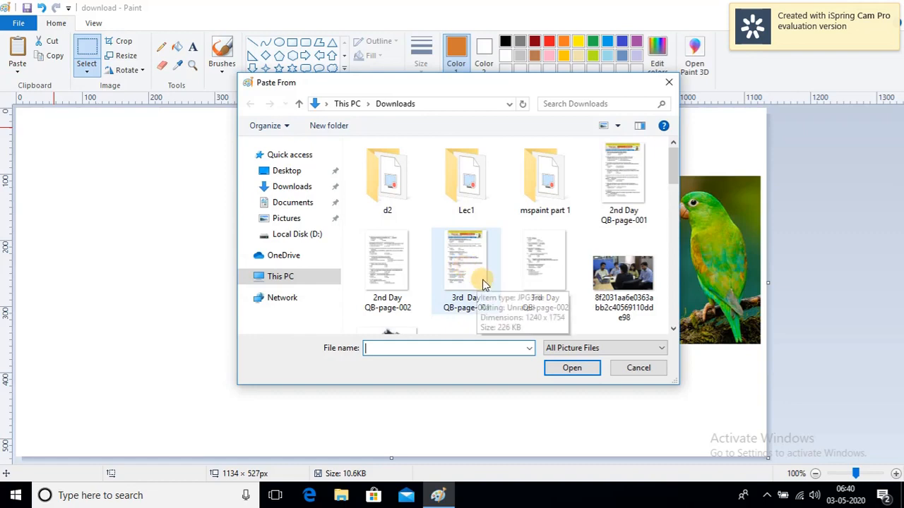
pyautogui.scroll(-1, 494, 279)
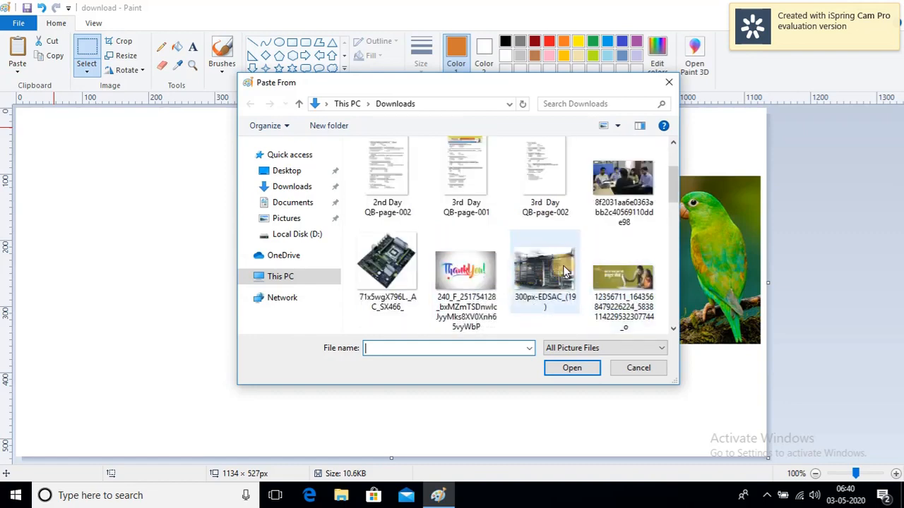
pyautogui.scroll(-3, 550, 272)
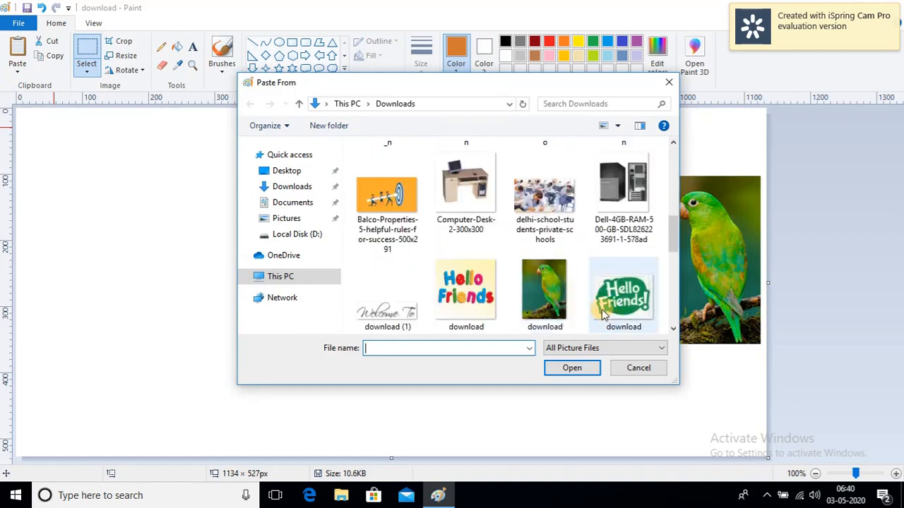
pyautogui.scroll(-3, 603, 311)
pyautogui.scroll(2, 541, 265)
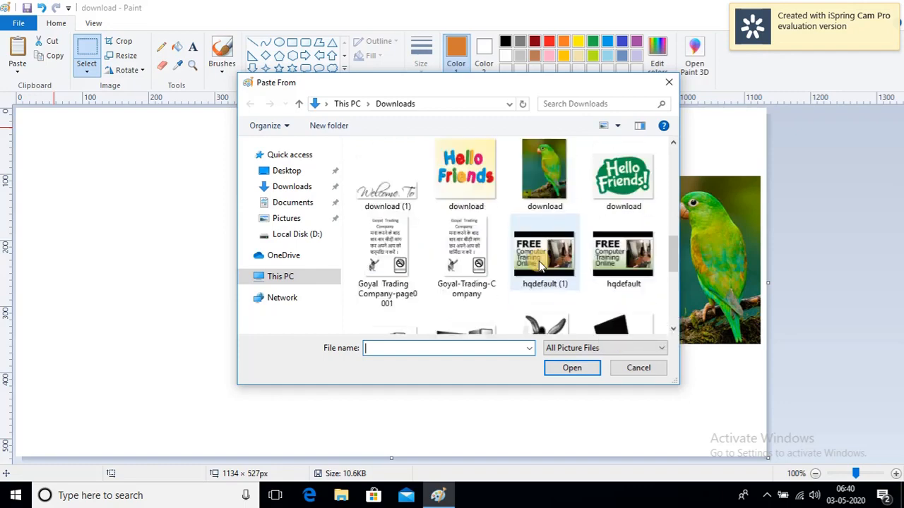
pyautogui.scroll(-5, 538, 260)
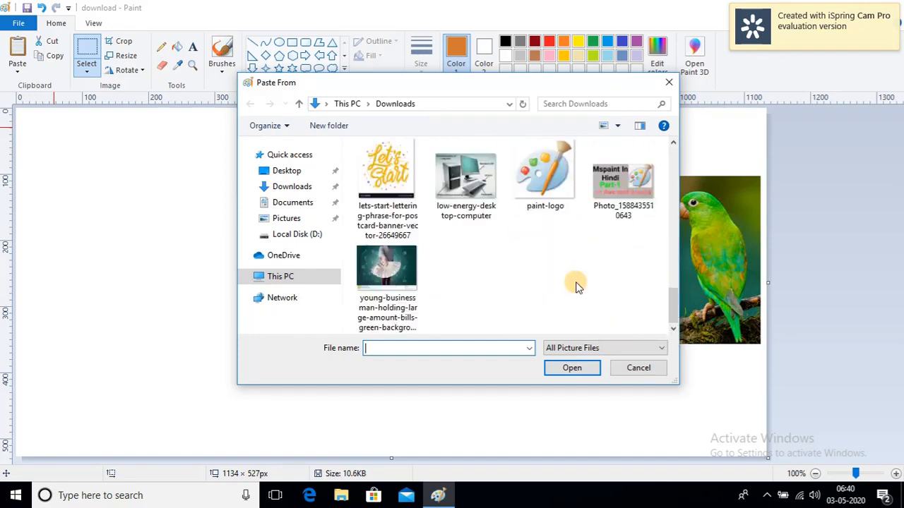
# Insert the paint-logo image from Downloads and place it in the blank area beside the row of parrots
pyautogui.click(542, 188)
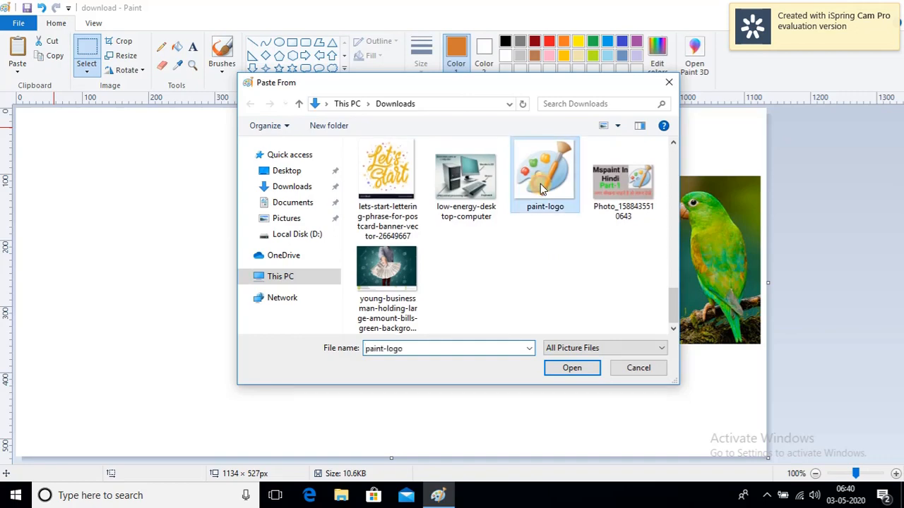
pyautogui.click(573, 367)
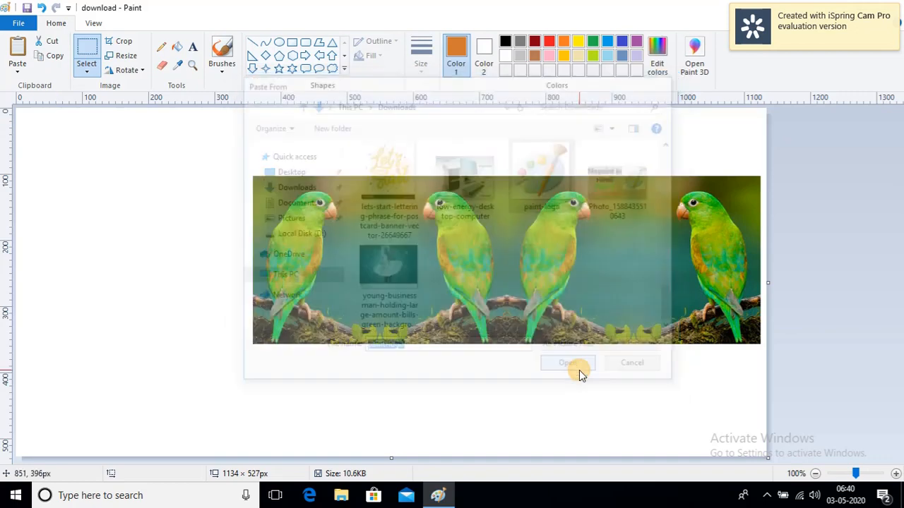
pyautogui.moveTo(263, 359)
pyautogui.mouseDown()
pyautogui.moveTo(185, 284)
pyautogui.moveTo(166, 247)
pyautogui.moveTo(353, 223)
pyautogui.moveTo(122, 211)
pyautogui.moveTo(139, 241)
pyautogui.moveTo(156, 247)
pyautogui.mouseUp()
pyautogui.click(283, 375)
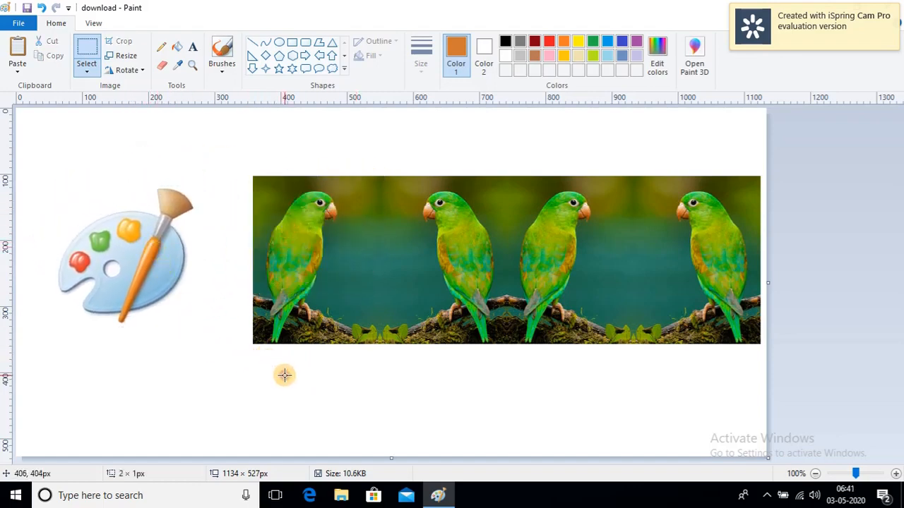
# Paste the UIT Tech. Education logo image from the Downloads folder into the picture
pyautogui.click(23, 70)
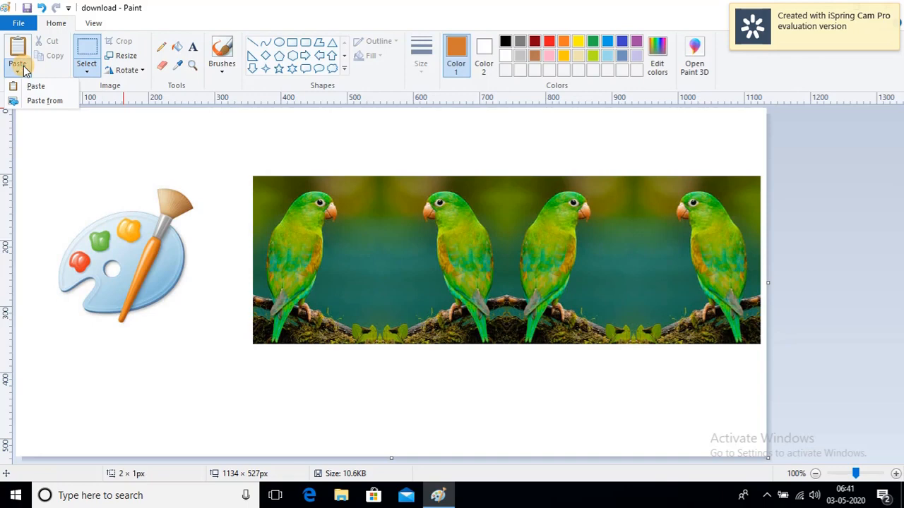
pyautogui.click(41, 102)
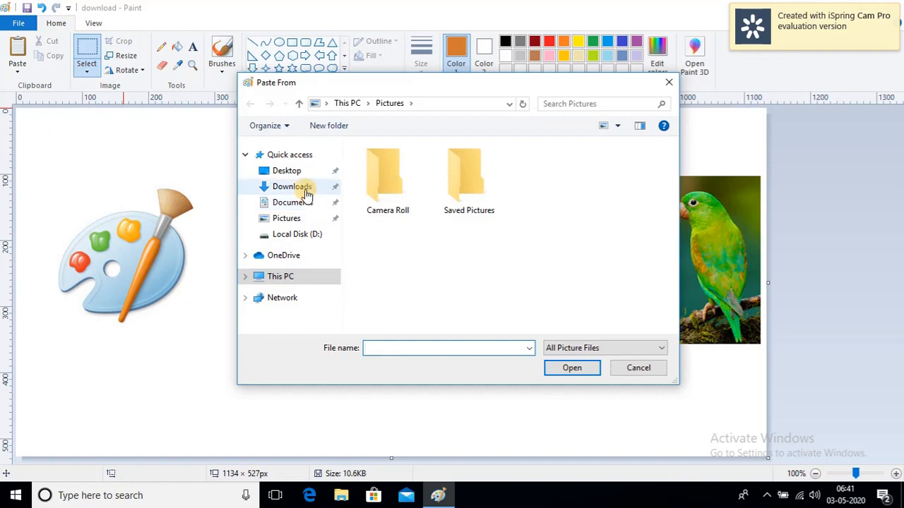
pyautogui.click(283, 186)
pyautogui.scroll(-3, 541, 274)
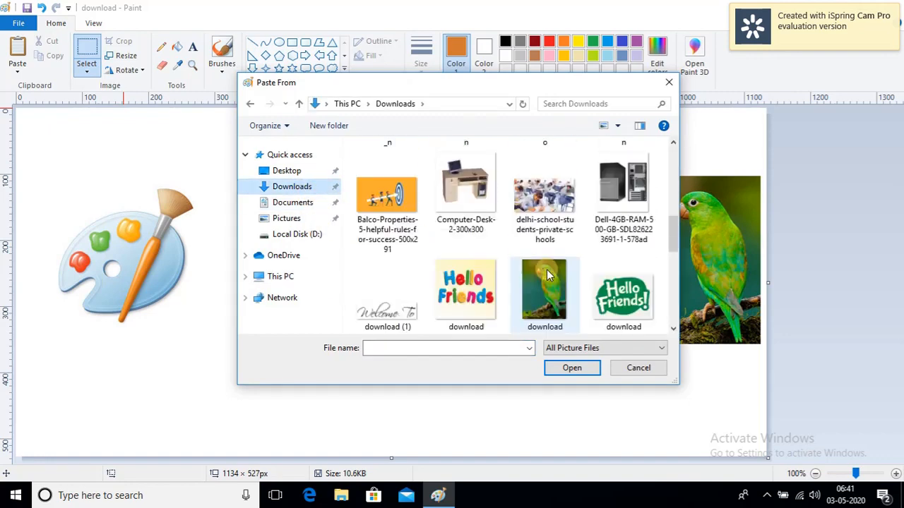
pyautogui.scroll(1, 541, 185)
pyautogui.click(543, 185)
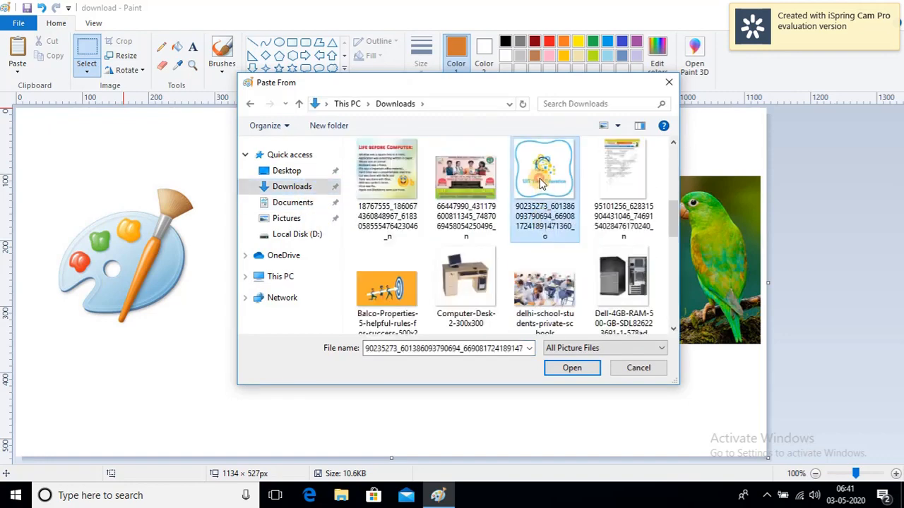
pyautogui.click(586, 368)
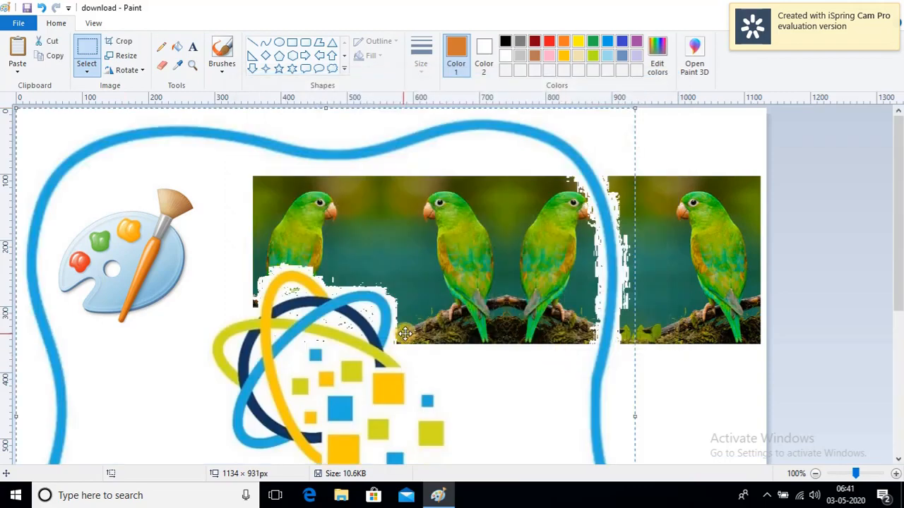
# Scale the pasted UIT Tech. Education logo to 20 percent and place it directly below the paint palette
pyautogui.moveTo(490, 232); pyautogui.dragTo(521, 229)
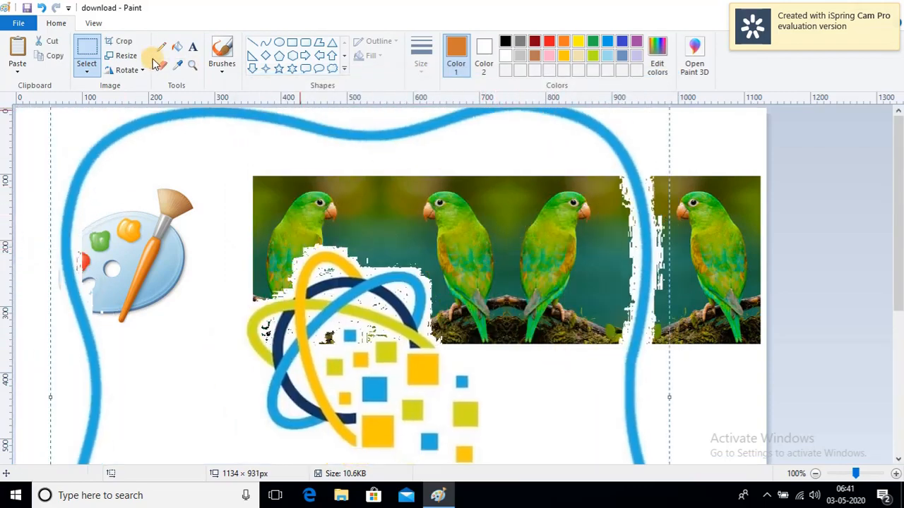
pyautogui.click(121, 62)
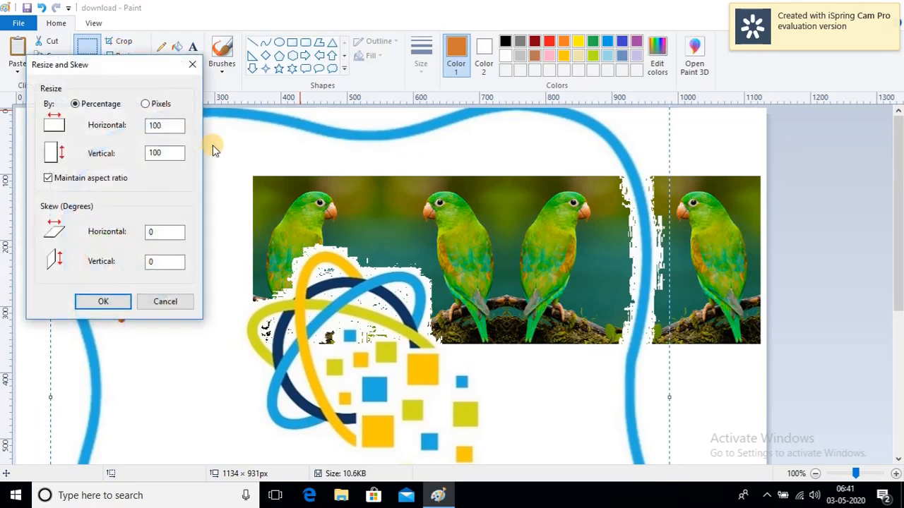
pyautogui.write('20')
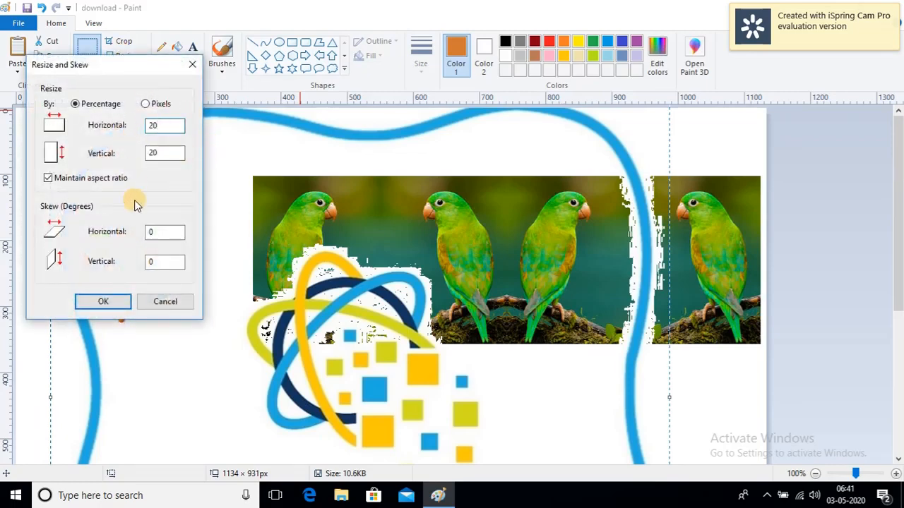
pyautogui.click(102, 301)
pyautogui.moveTo(94, 151); pyautogui.dragTo(433, 418)
pyautogui.moveTo(506, 414); pyautogui.dragTo(174, 401)
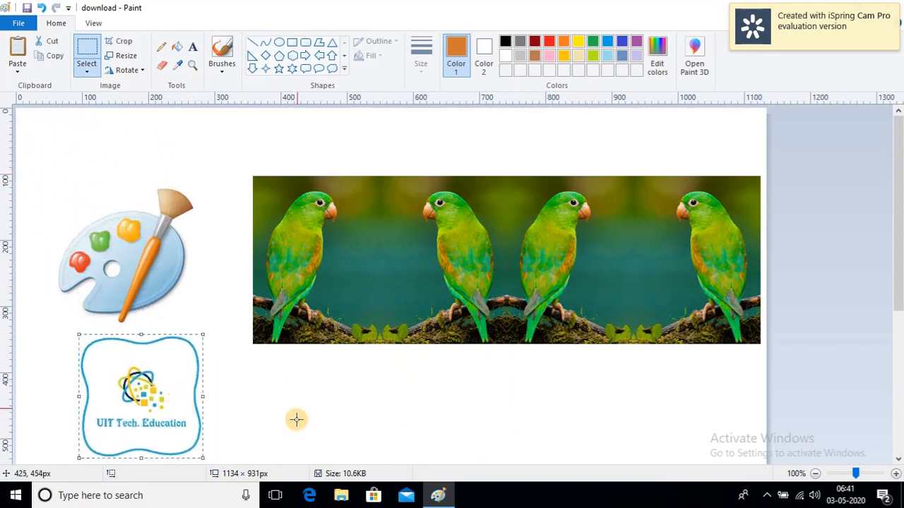
pyautogui.scroll(-3, 297, 416)
pyautogui.click(264, 233)
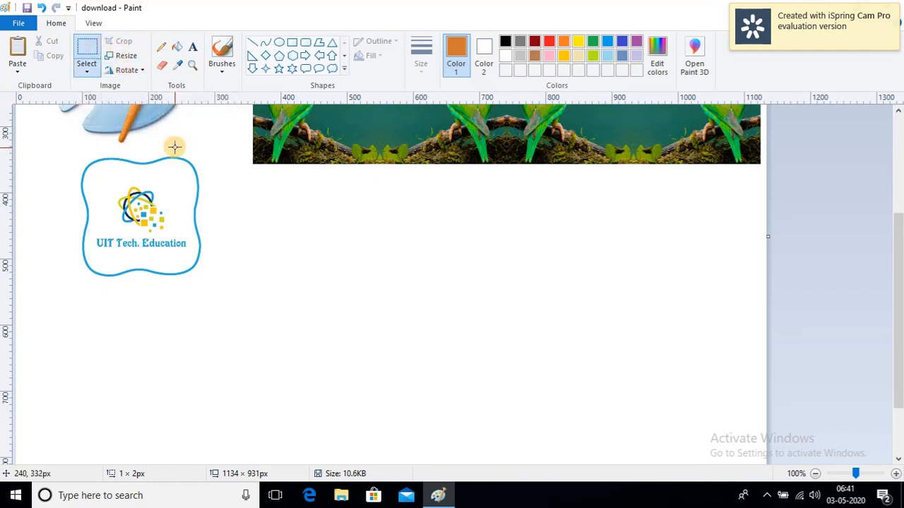
pyautogui.scroll(3, 232, 203)
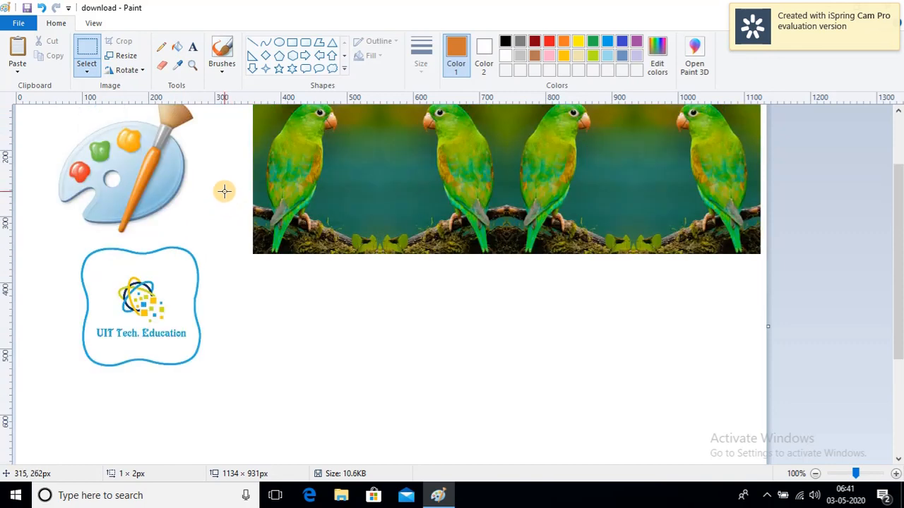
pyautogui.scroll(3, 224, 191)
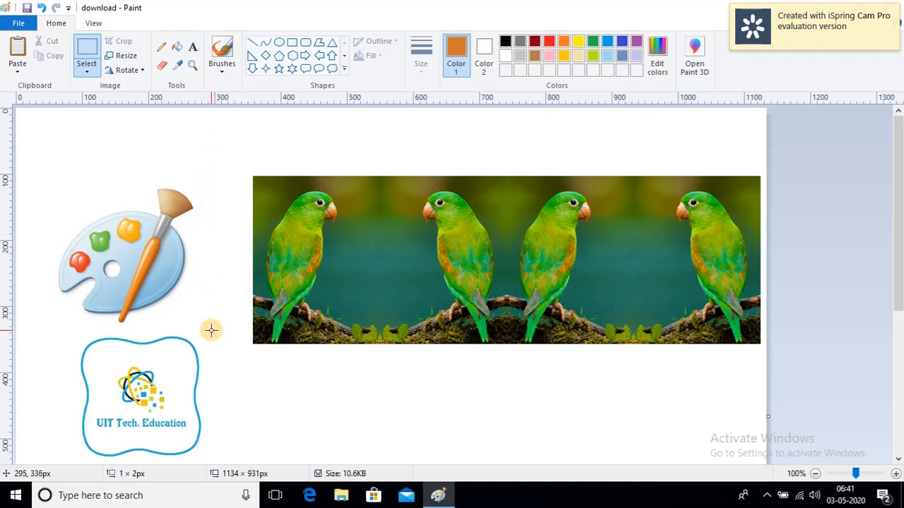
# Select an area of about 221 × 197 px around the UIT Tech. Education logo and crop the picture to it
pyautogui.click(87, 45)
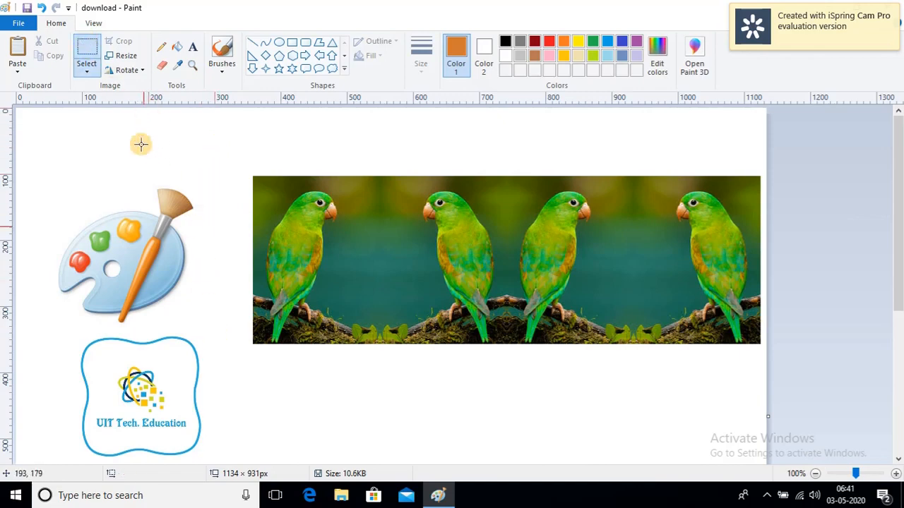
pyautogui.moveTo(67, 332); pyautogui.dragTo(214, 462)
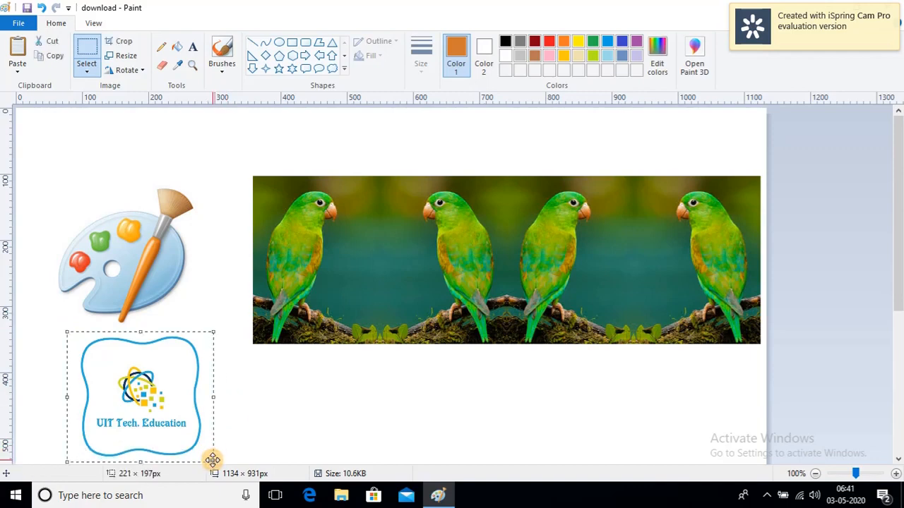
pyautogui.click(120, 41)
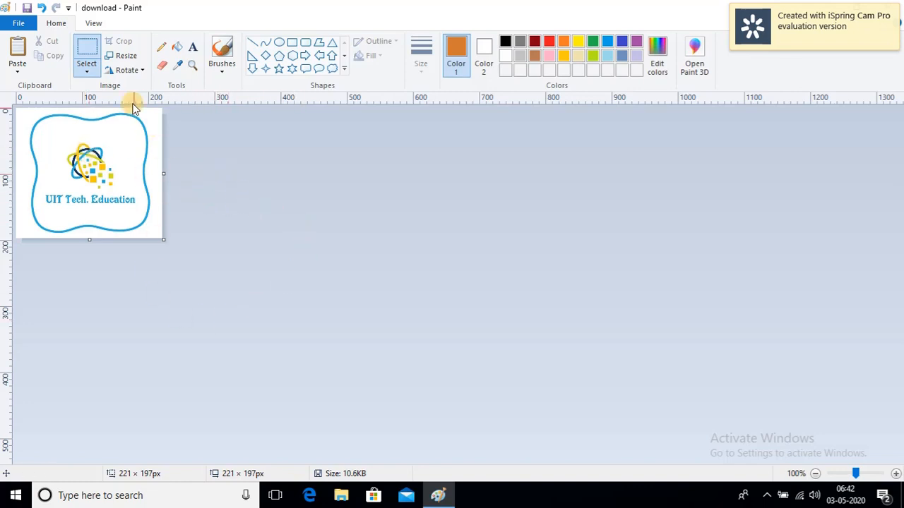
# Resize the cropped logo picture to 80 × 108 pixels with Maintain aspect ratio turned off
pyautogui.click(121, 58)
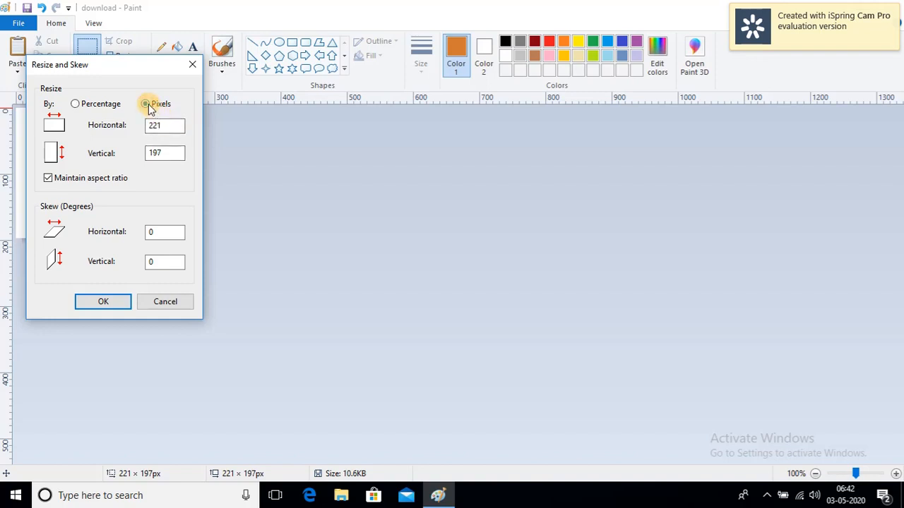
pyautogui.click(171, 134)
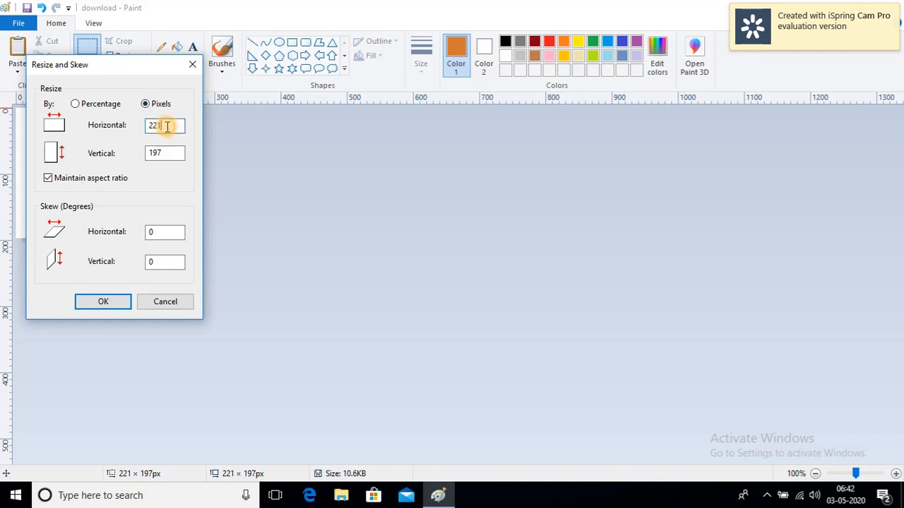
pyautogui.click(48, 178)
pyautogui.moveTo(177, 121); pyautogui.dragTo(149, 123)
pyautogui.write('80')
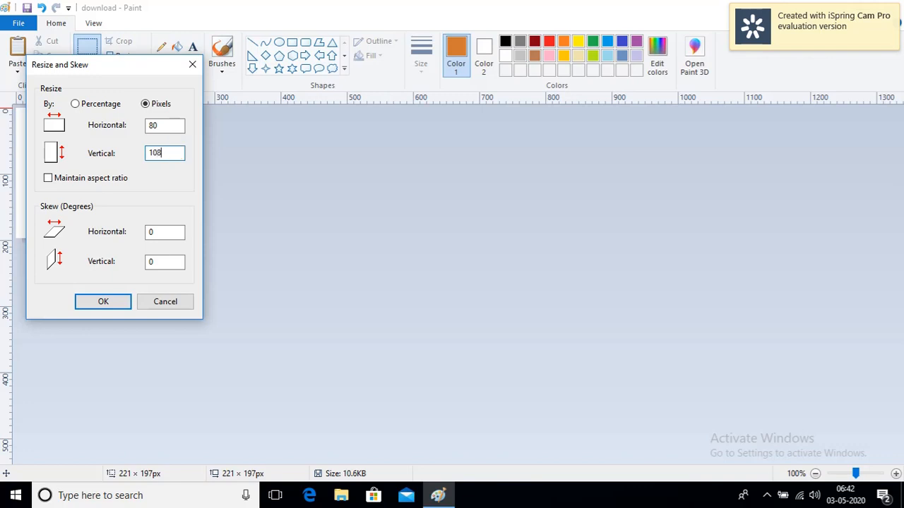
pyautogui.click(103, 301)
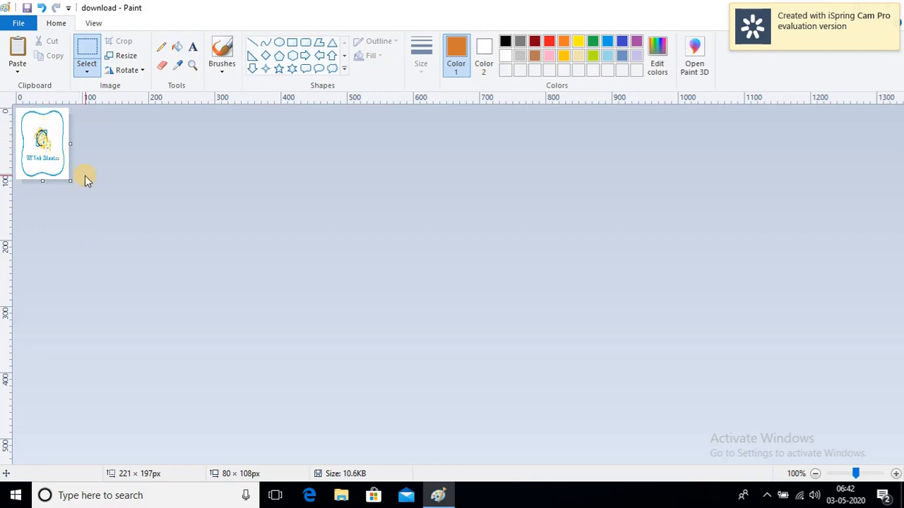
# Undo the resize and the crop
pyautogui.hotkey('ctrl', 'z')
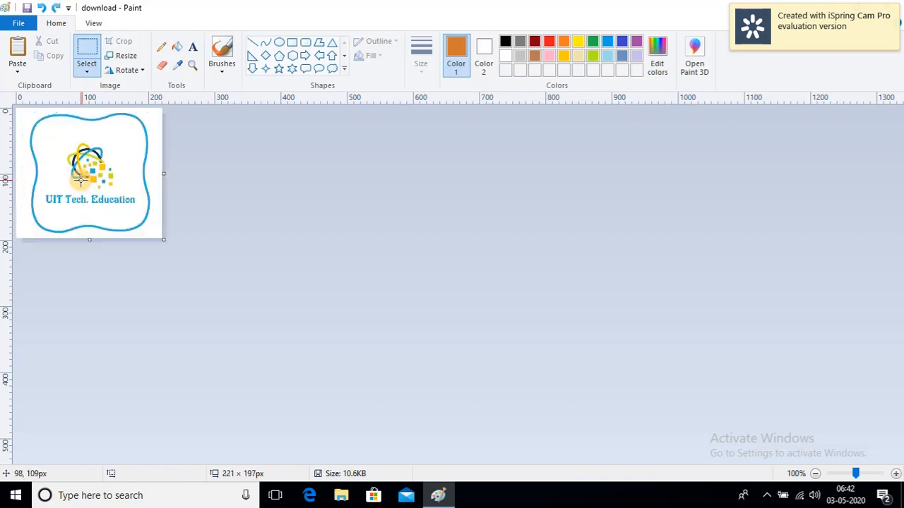
pyautogui.hotkey('ctrl', 'z')
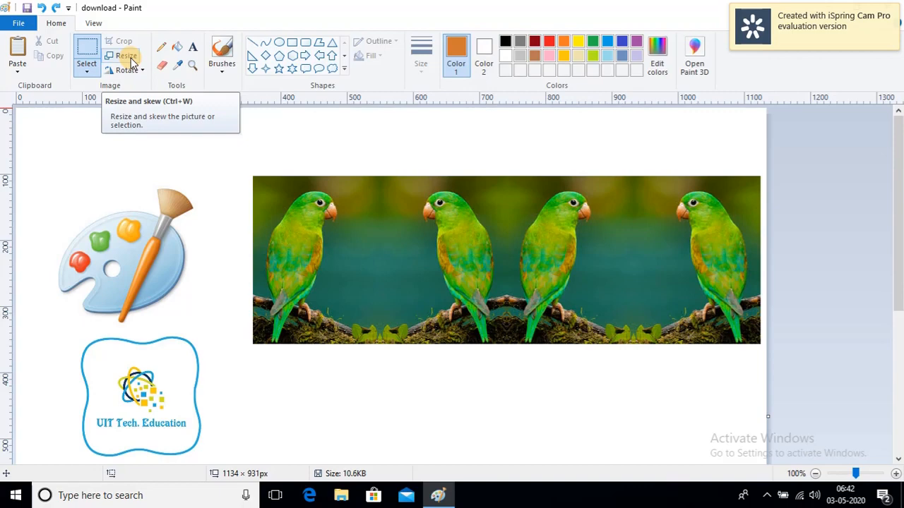
# Save the changes to the current picture under its existing file name
pyautogui.click(17, 25)
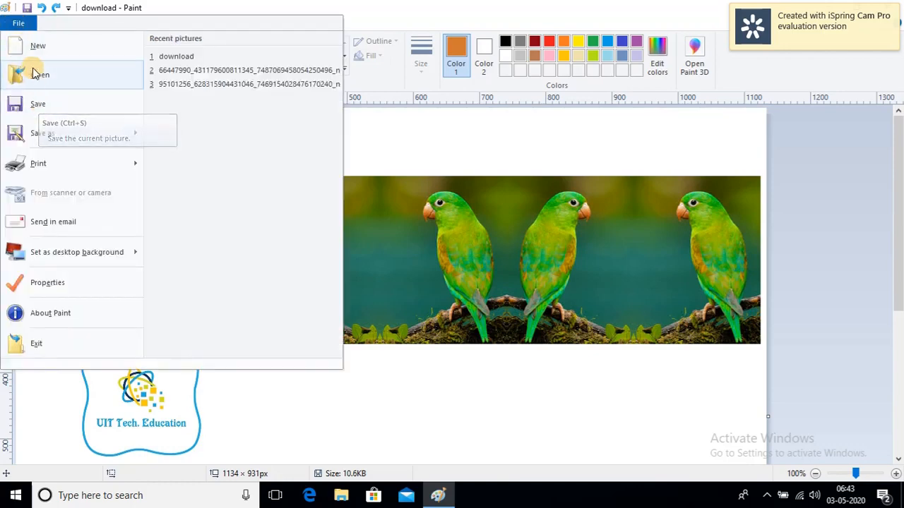
pyautogui.click(18, 24)
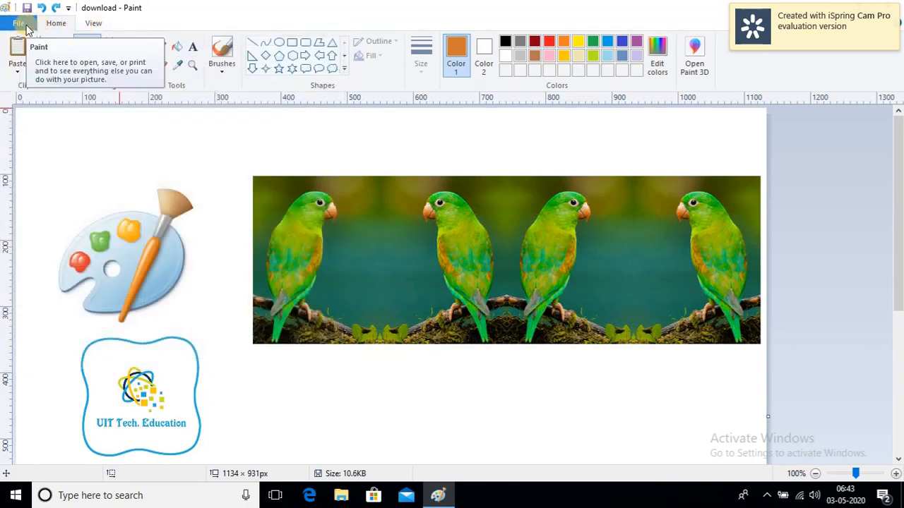
pyautogui.click(21, 24)
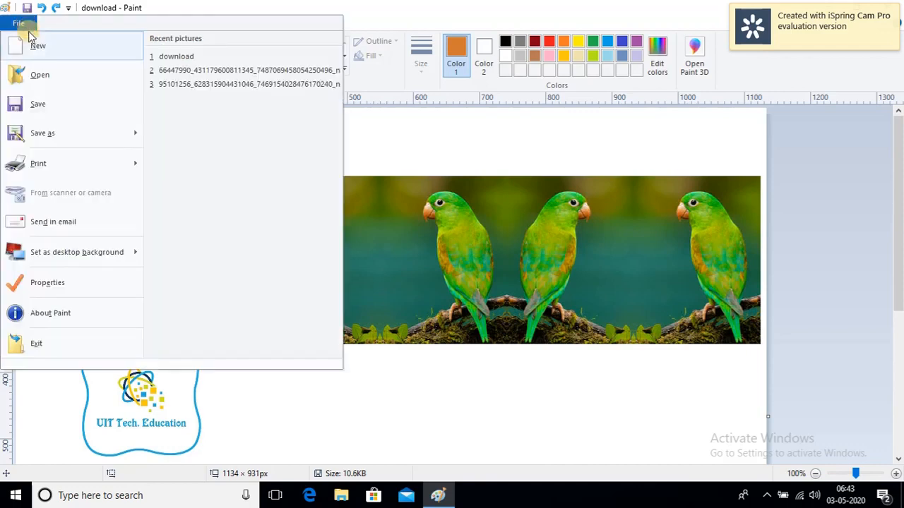
pyautogui.click(46, 108)
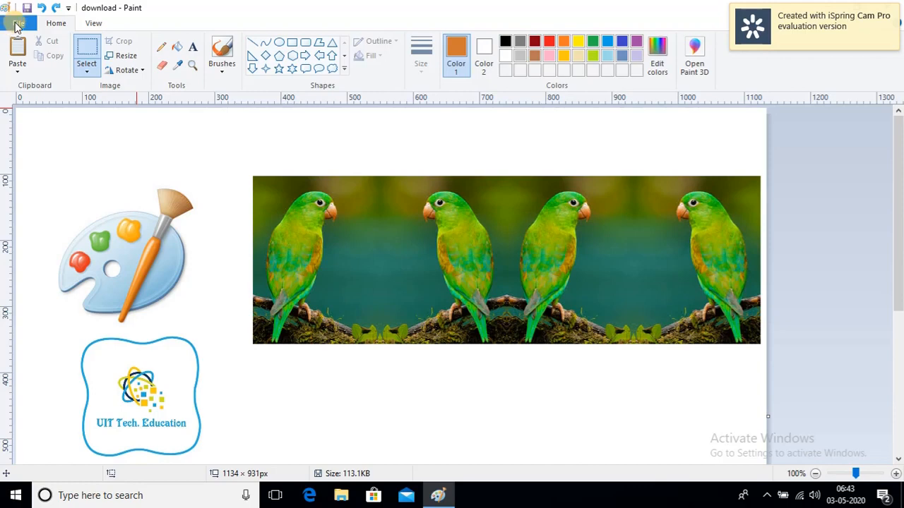
pyautogui.click(17, 26)
pyautogui.click(53, 105)
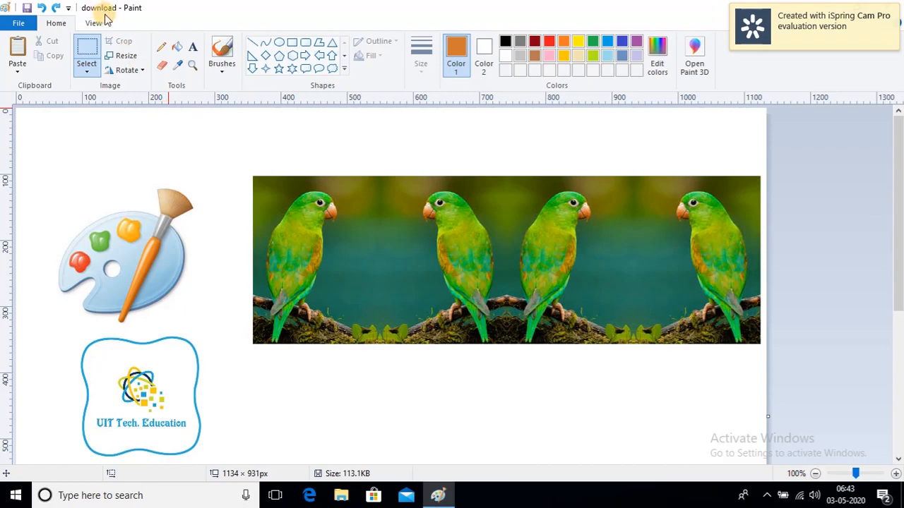
# Create a new blank picture and enlarge its canvas to about 824 × 455 px
pyautogui.click(19, 23)
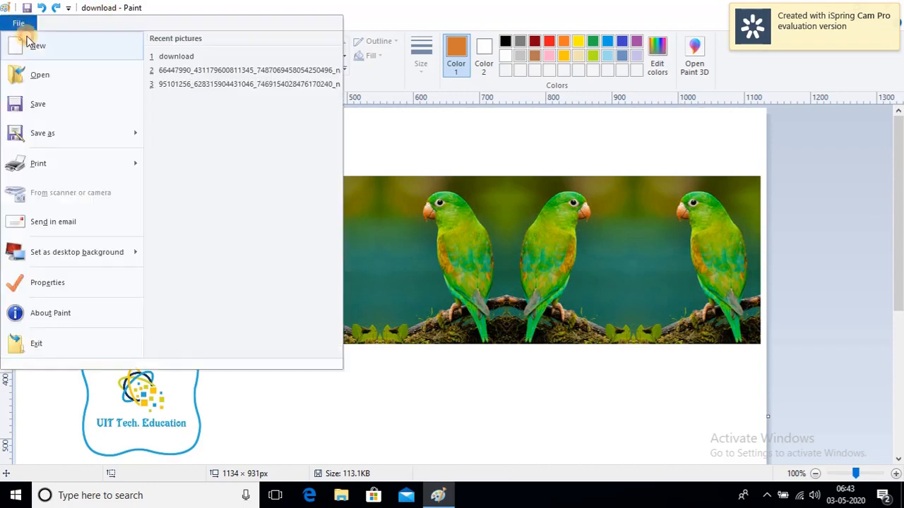
pyautogui.click(39, 53)
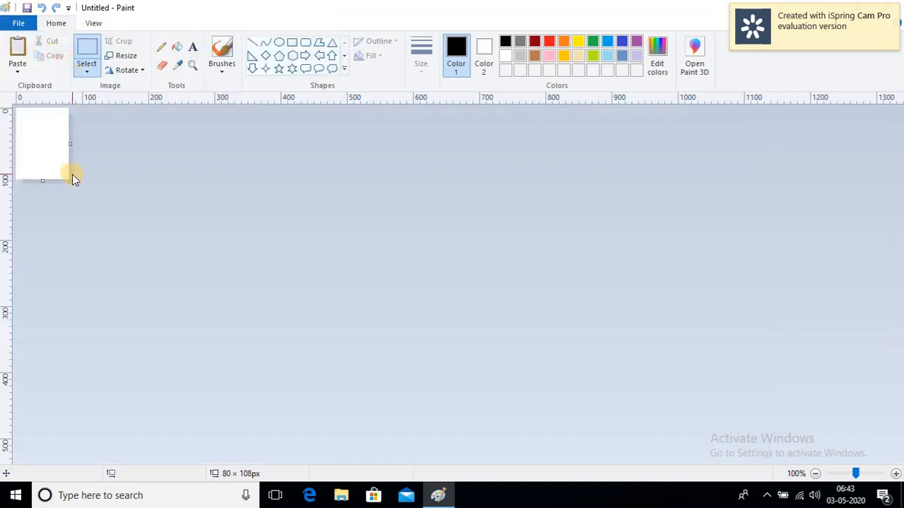
pyautogui.moveTo(70, 181); pyautogui.dragTo(563, 410)
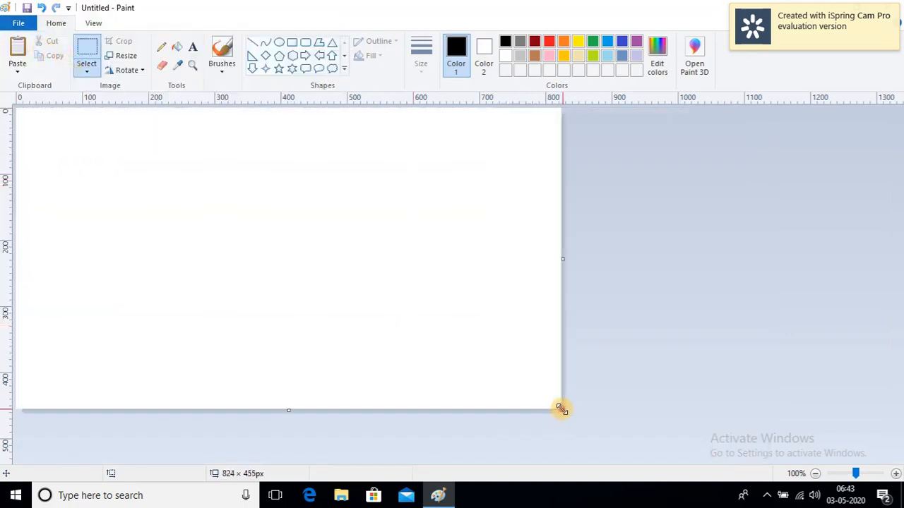
# Paste the UIT Tech. Education logo image from a file in the Downloads folder onto the canvas
pyautogui.click(22, 67)
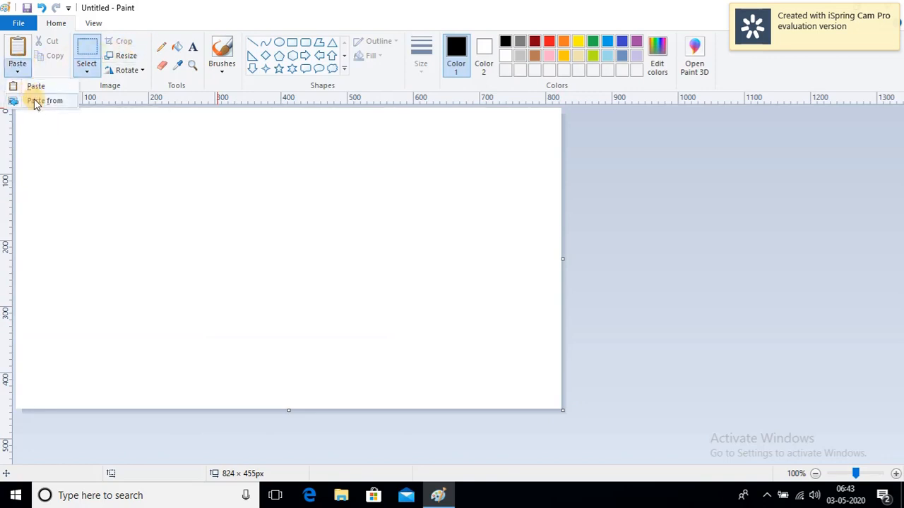
pyautogui.click(16, 67)
pyautogui.click(16, 71)
pyautogui.click(37, 99)
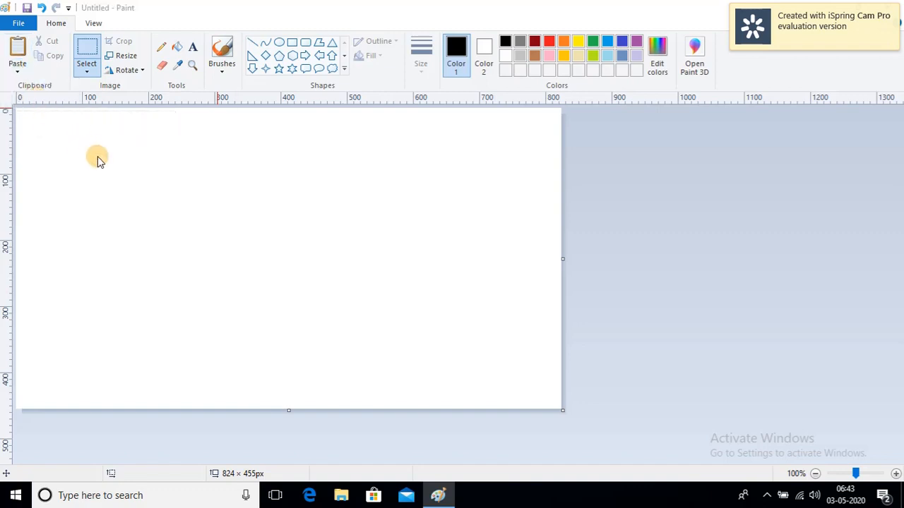
pyautogui.scroll(-3, 654, 211)
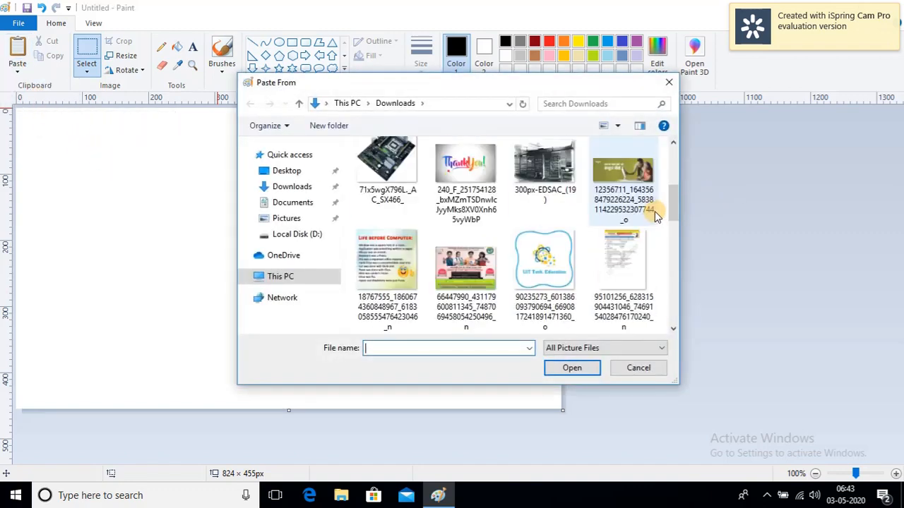
pyautogui.click(554, 261)
pyautogui.click(585, 368)
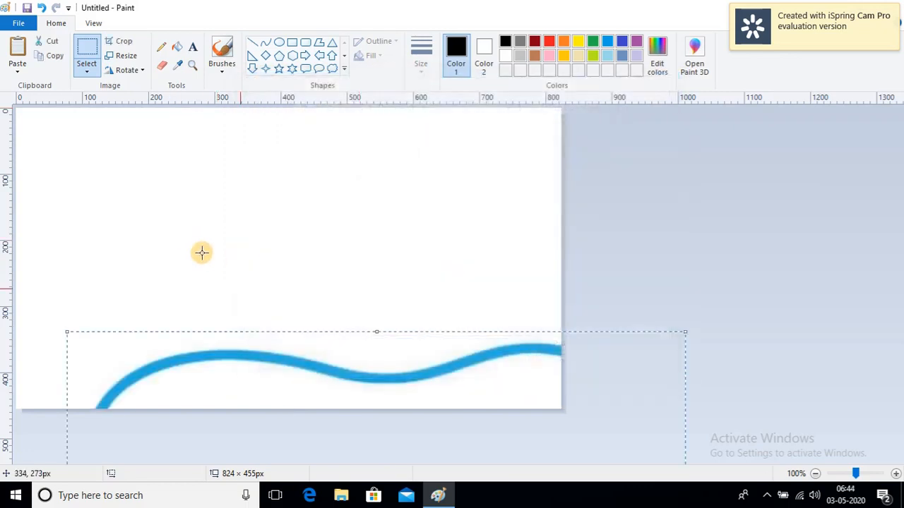
# Scale the pasted logo to 25 percent and place it in the left half of the canvas
pyautogui.moveTo(252, 349); pyautogui.dragTo(183, 139)
pyautogui.moveTo(193, 218); pyautogui.dragTo(176, 188)
pyautogui.click(127, 56)
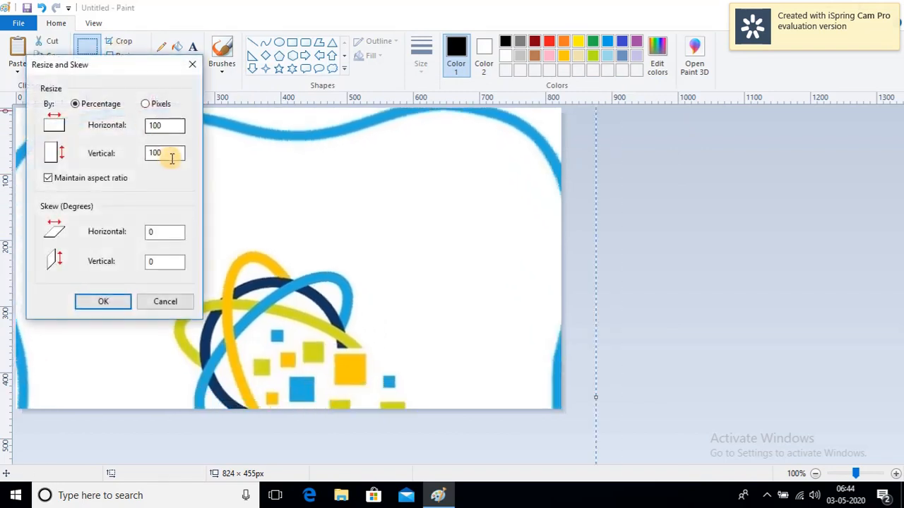
pyautogui.write('25')
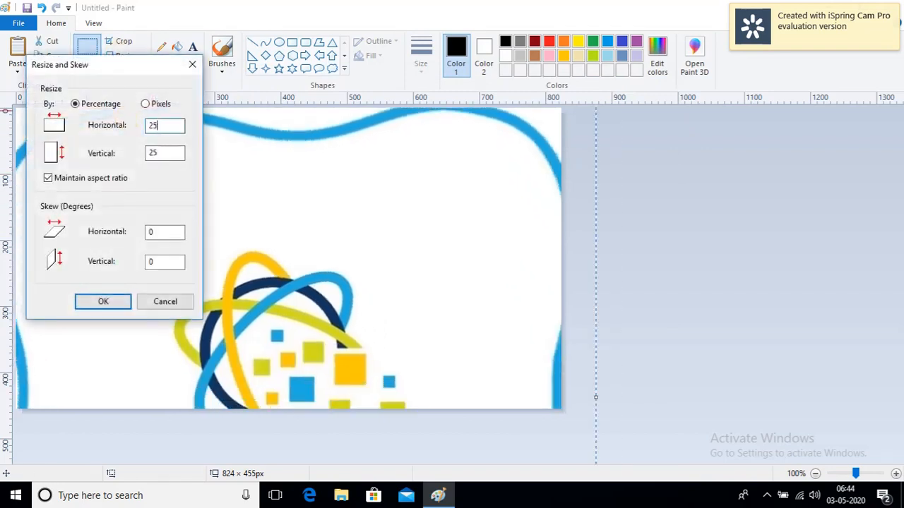
pyautogui.press('Return')
pyautogui.moveTo(89, 161); pyautogui.dragTo(233, 221)
pyautogui.click(330, 218)
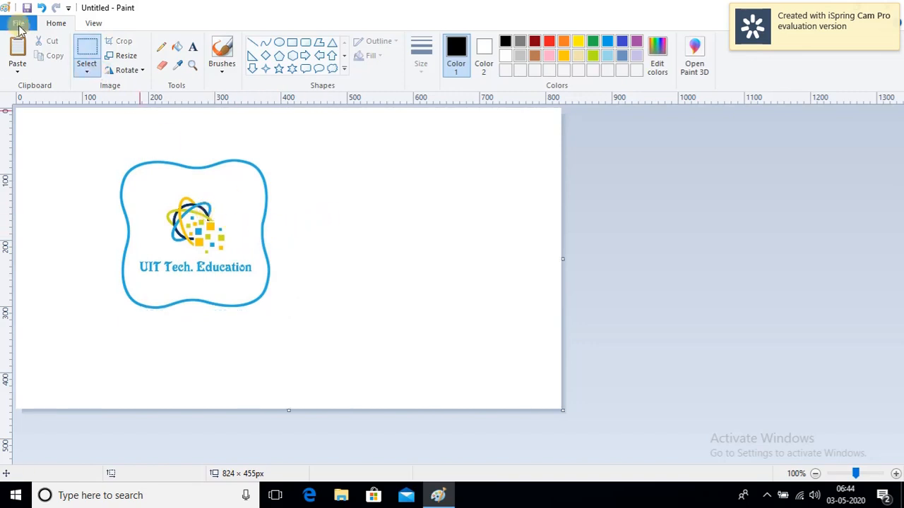
# Save the picture as a PNG file named LOGO in the Downloads folder
pyautogui.click(19, 25)
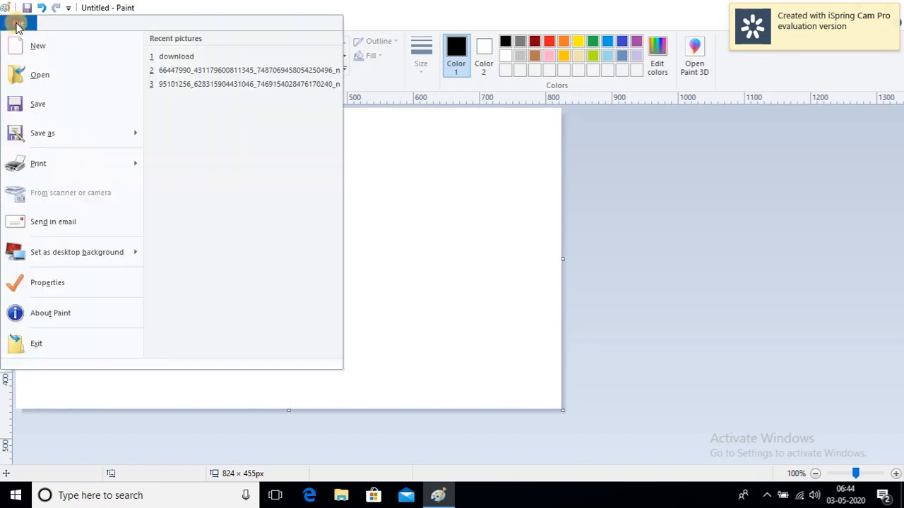
pyautogui.click(35, 103)
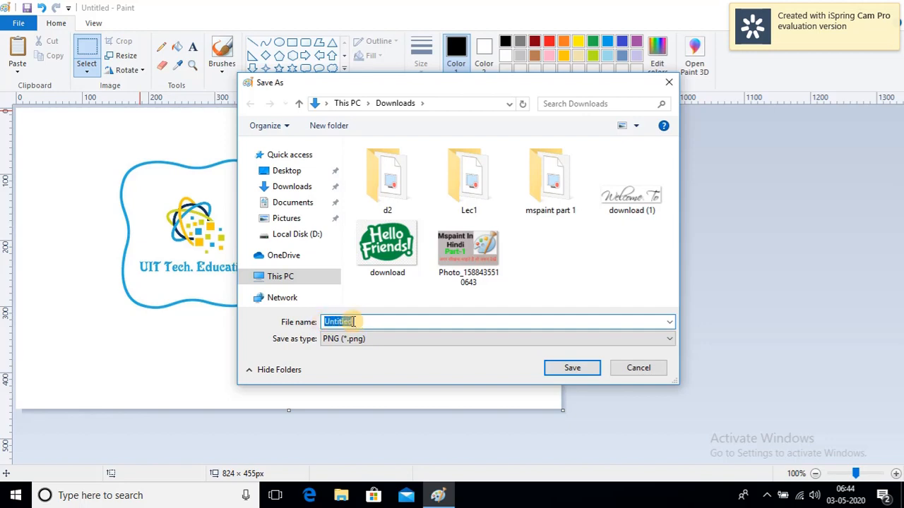
pyautogui.press('BackSpace')
pyautogui.write('LO')
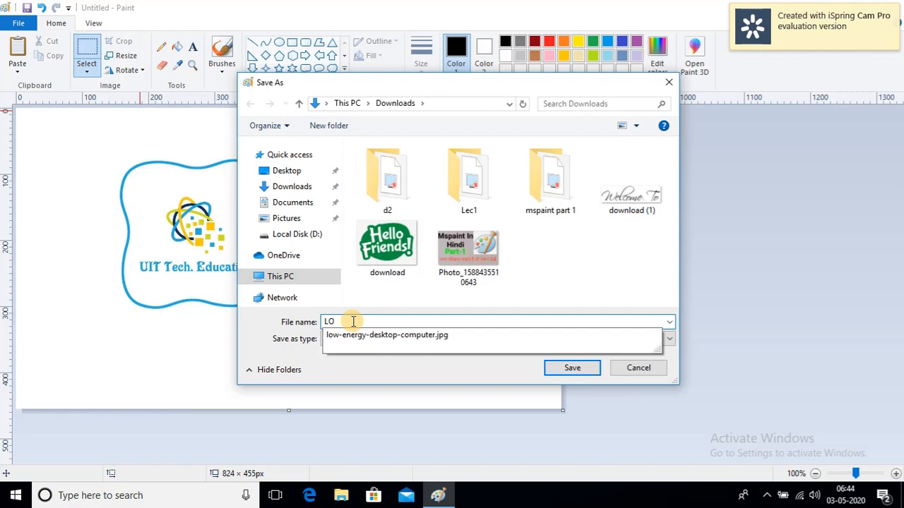
pyautogui.write('GO')
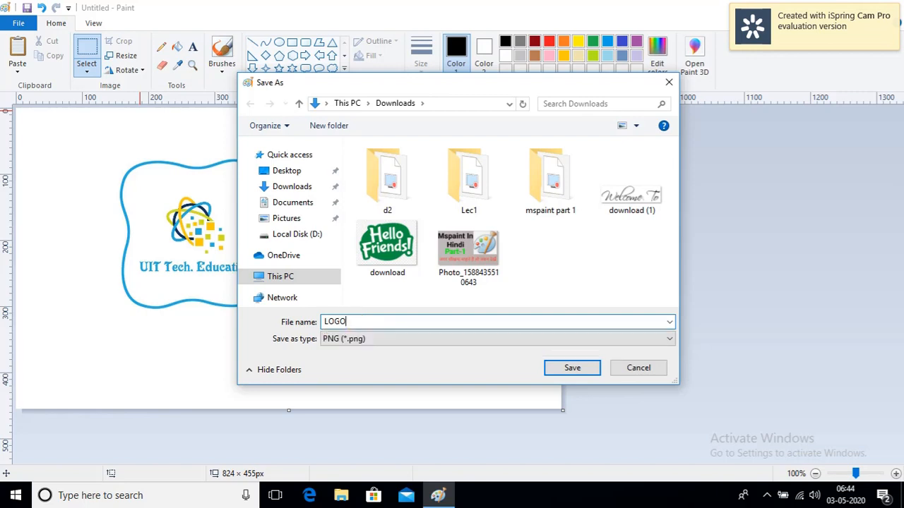
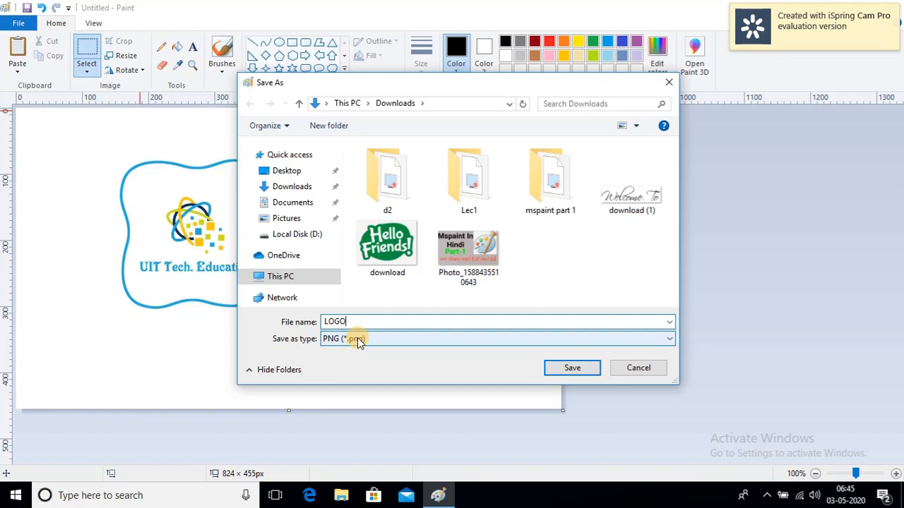
pyautogui.click(552, 372)
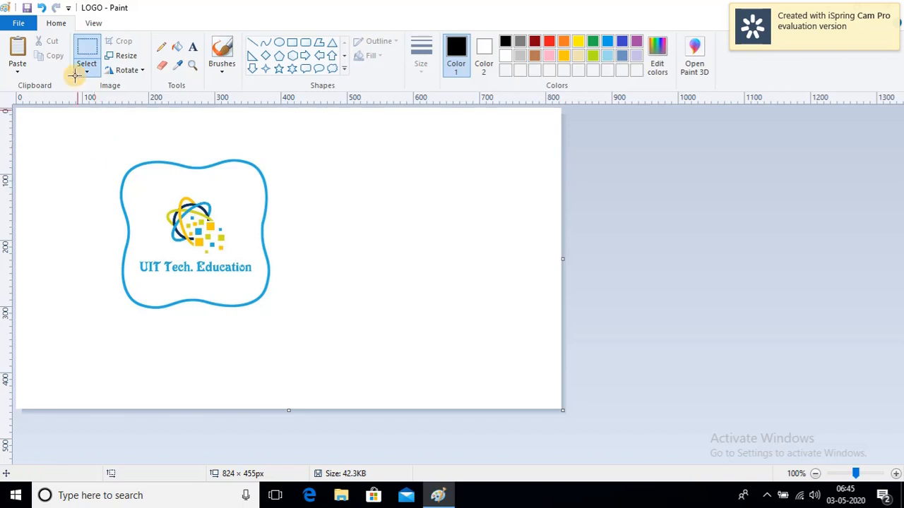
pyautogui.click(26, 23)
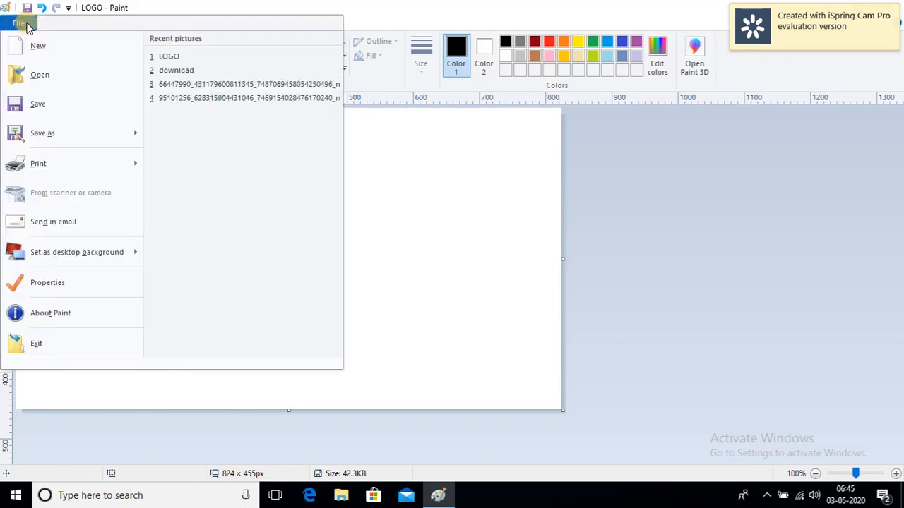
pyautogui.click(437, 177)
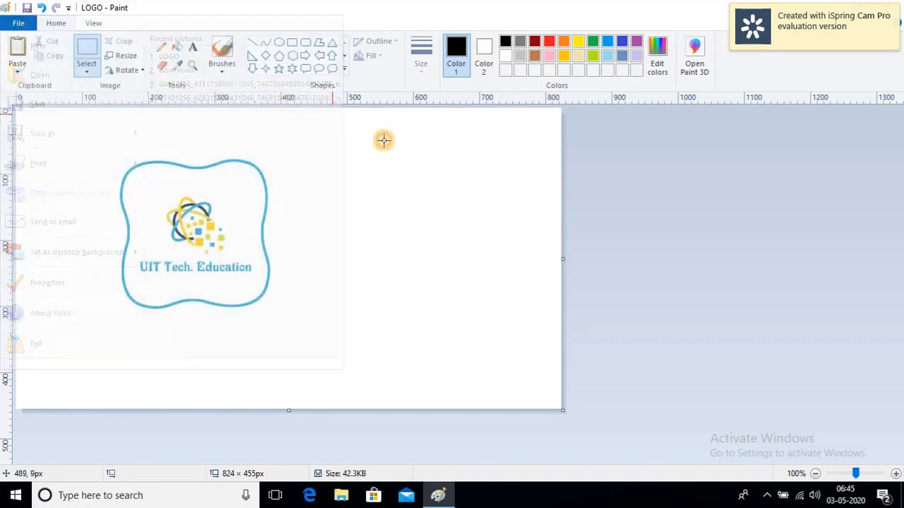
# Erase the upper part of the logo and its blue frame with an enlarged eraser
pyautogui.click(162, 65)
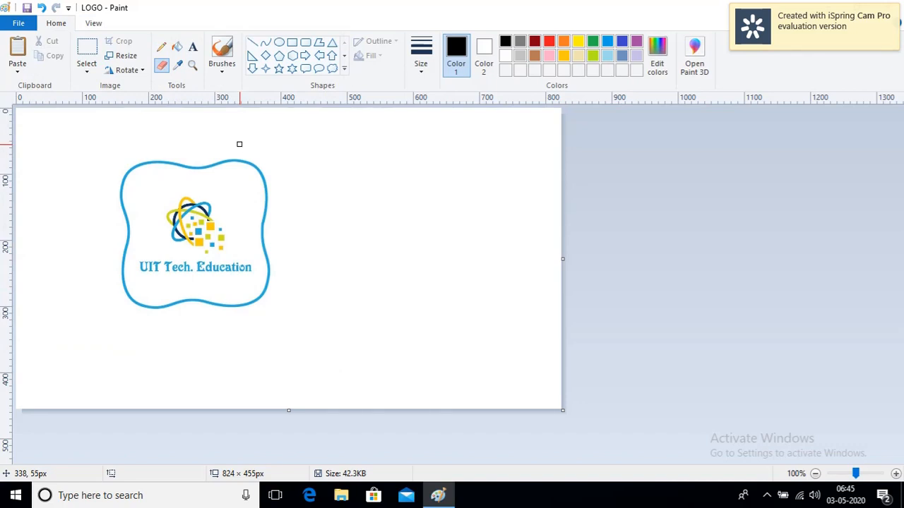
pyautogui.hotkey('ctrl', '+')
pyautogui.moveTo(242, 139)
pyautogui.mouseDown()
pyautogui.moveTo(223, 170)
pyautogui.moveTo(117, 163)
pyautogui.moveTo(286, 142)
pyautogui.moveTo(260, 197)
pyautogui.moveTo(196, 162)
pyautogui.moveTo(182, 209)
pyautogui.moveTo(317, 171)
pyautogui.moveTo(142, 204)
pyautogui.moveTo(186, 182)
pyautogui.mouseUp()
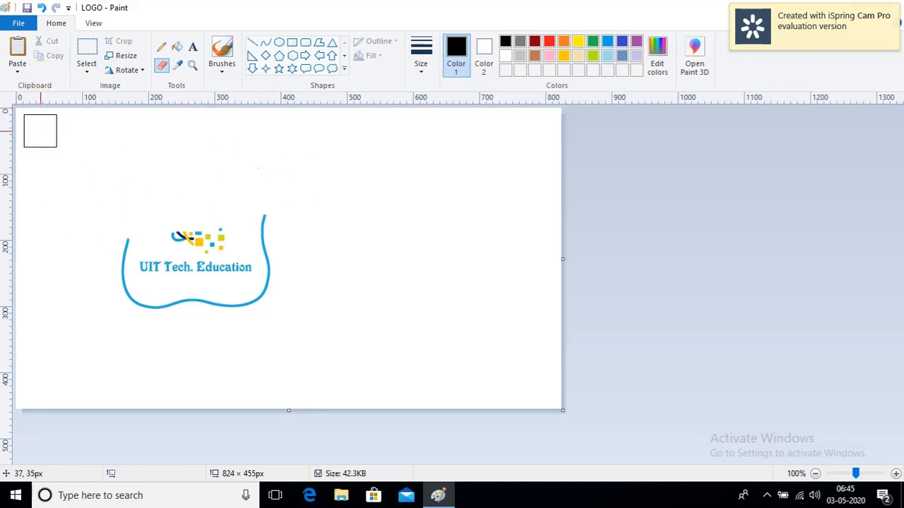
# Start a new blank picture and discard the unsaved changes to LOGO.png
pyautogui.click(17, 25)
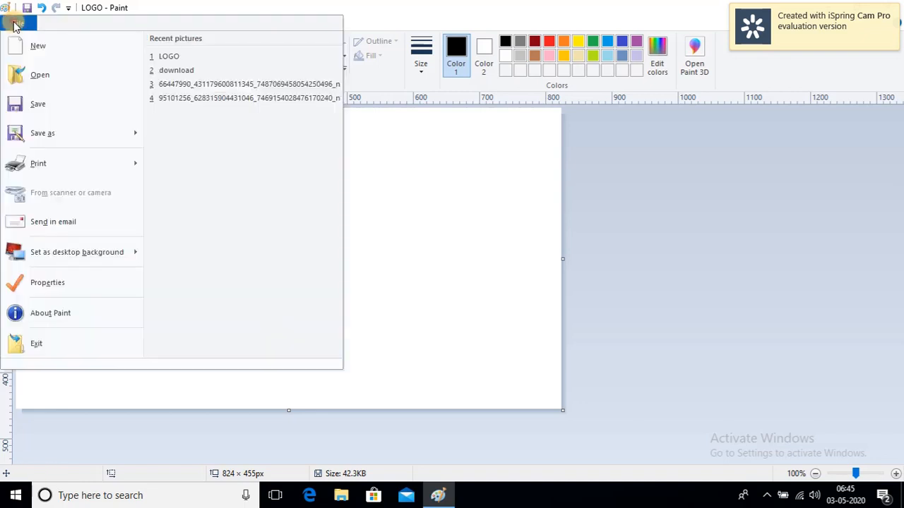
pyautogui.click(39, 47)
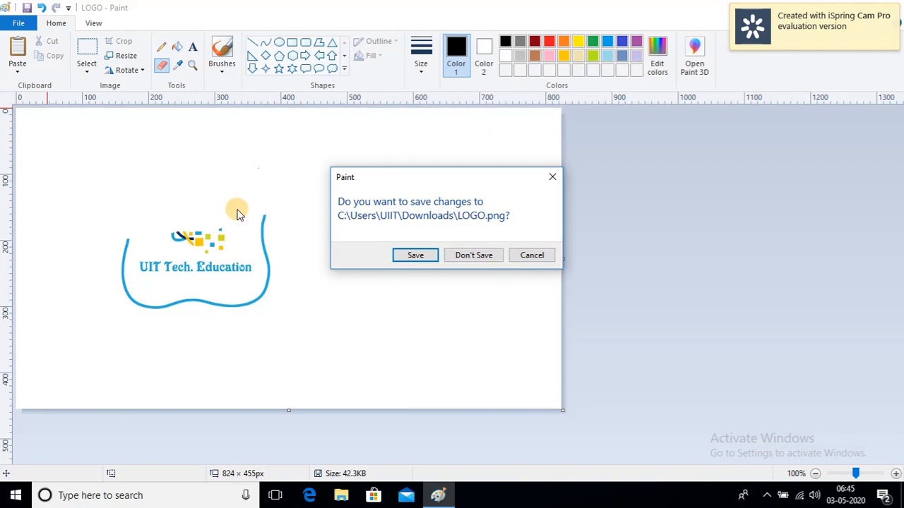
pyautogui.click(454, 260)
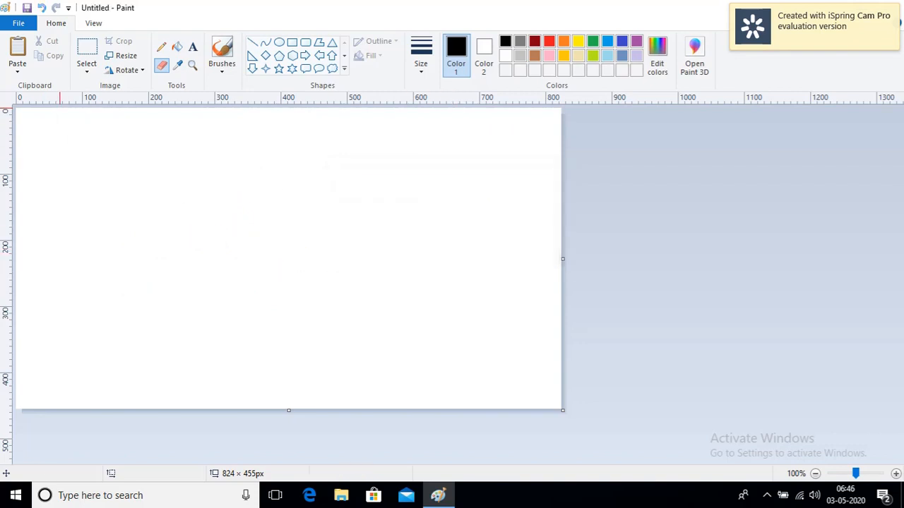
# Open the saved LOGO picture from the Downloads folder
pyautogui.click(18, 23)
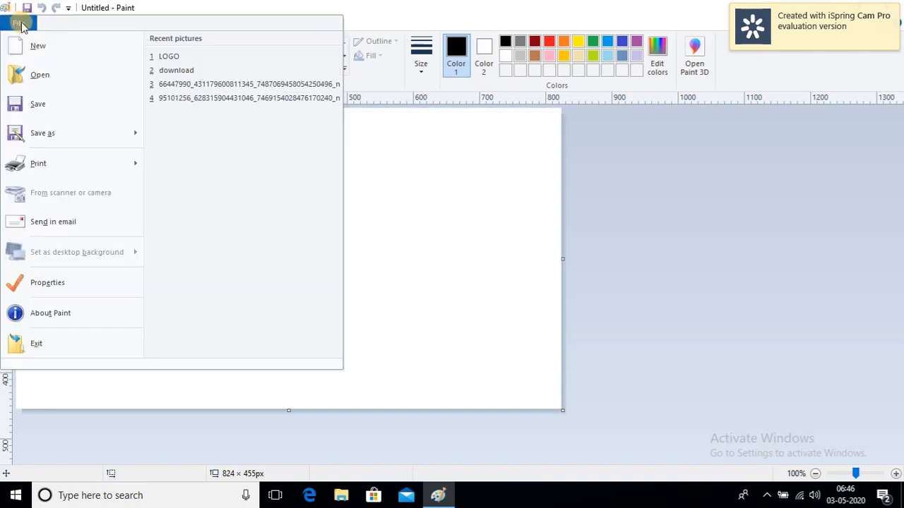
pyautogui.click(41, 75)
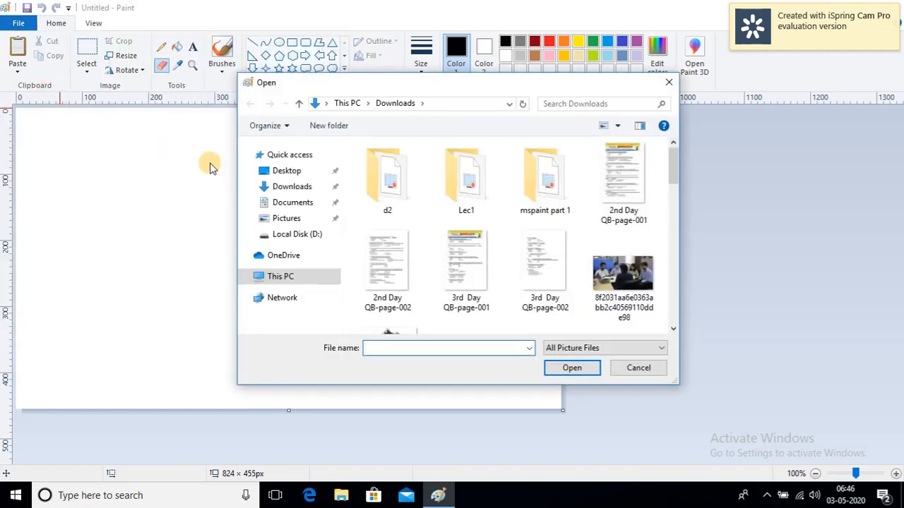
pyautogui.scroll(-10, 413, 242)
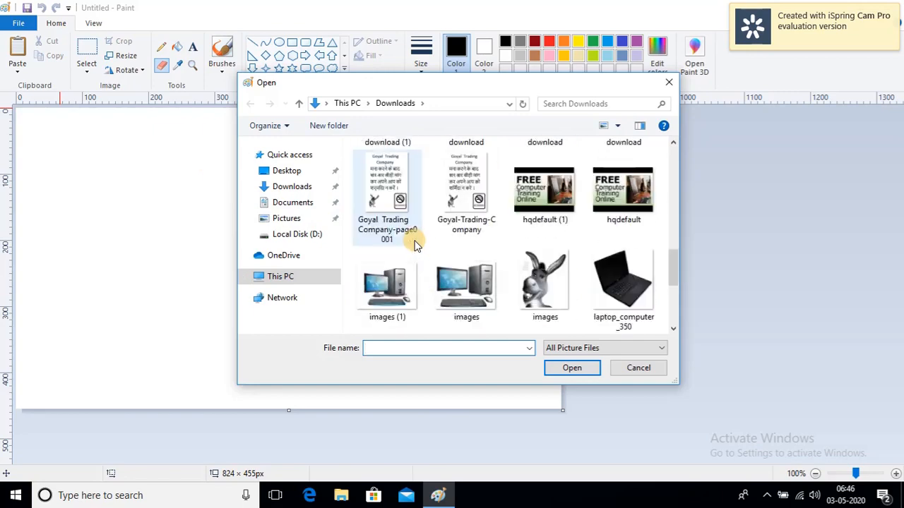
pyautogui.scroll(-2, 414, 242)
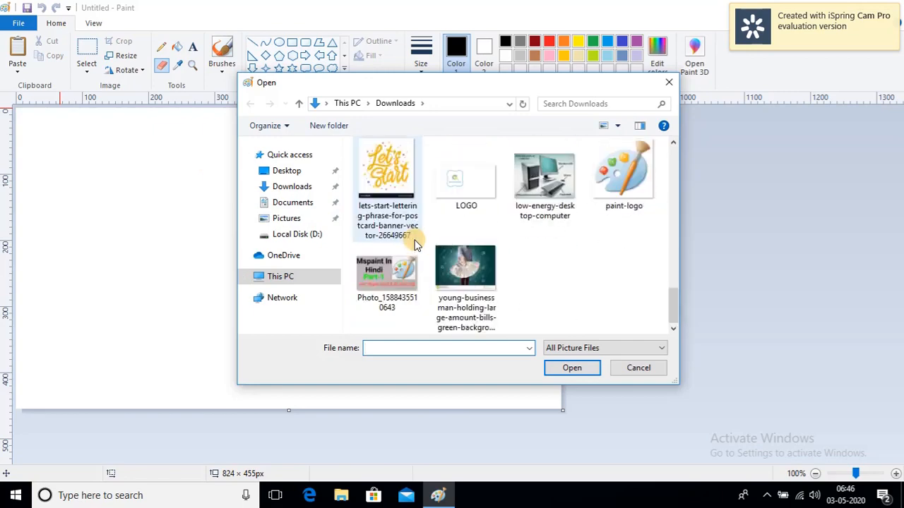
pyautogui.click(457, 182)
pyautogui.click(575, 366)
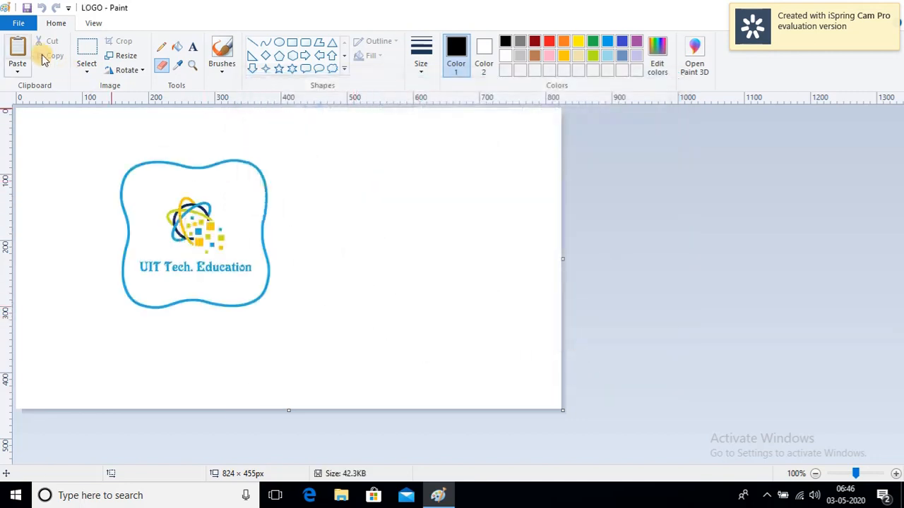
pyautogui.click(19, 24)
pyautogui.moveTo(60, 137)
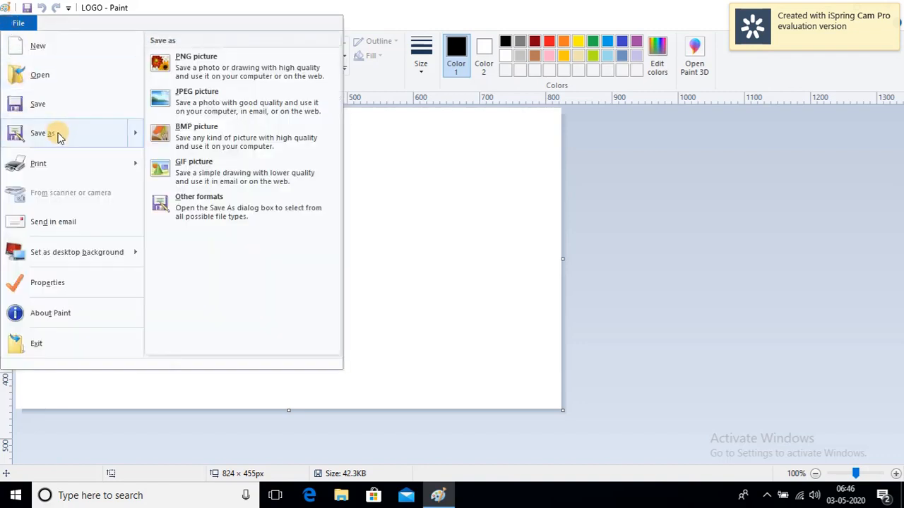
pyautogui.click(377, 207)
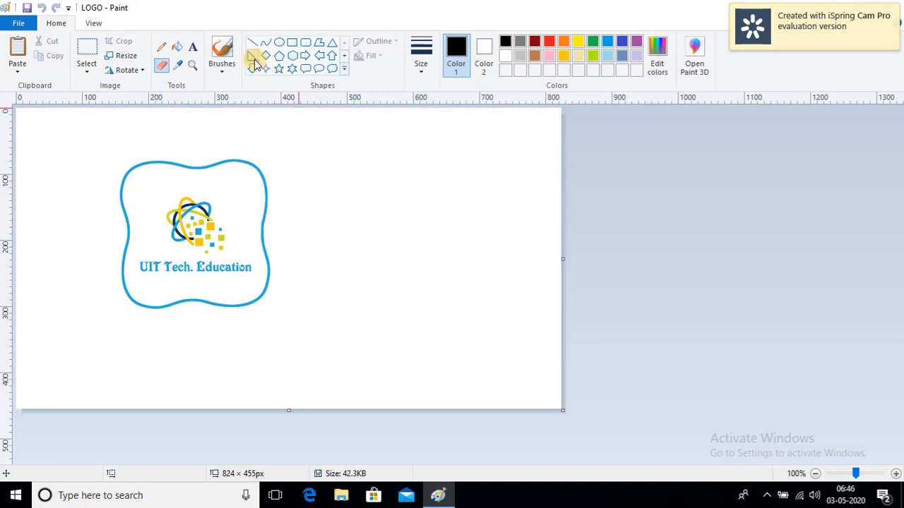
# Draw a black six-point star about 183 × 214 px beside the logo and fill it with yellow
pyautogui.click(295, 70)
pyautogui.moveTo(348, 151); pyautogui.dragTo(469, 292)
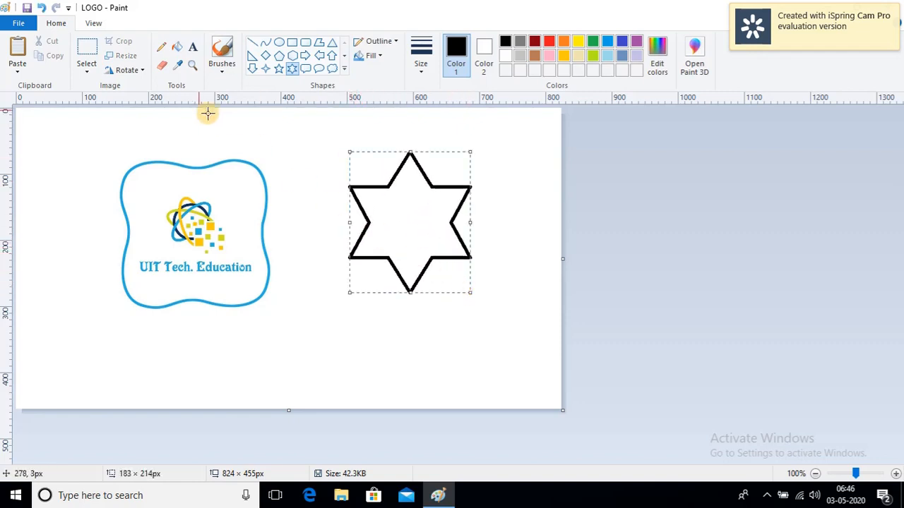
pyautogui.click(179, 53)
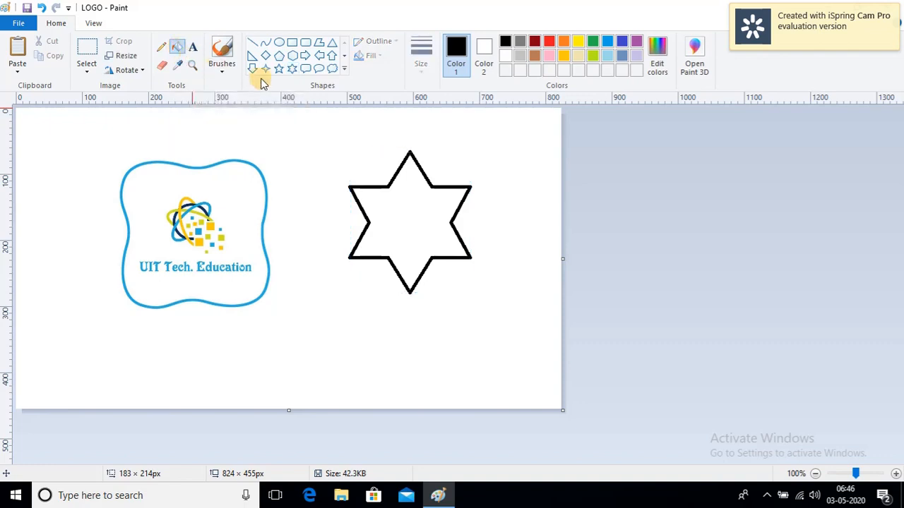
pyautogui.click(577, 40)
pyautogui.click(406, 194)
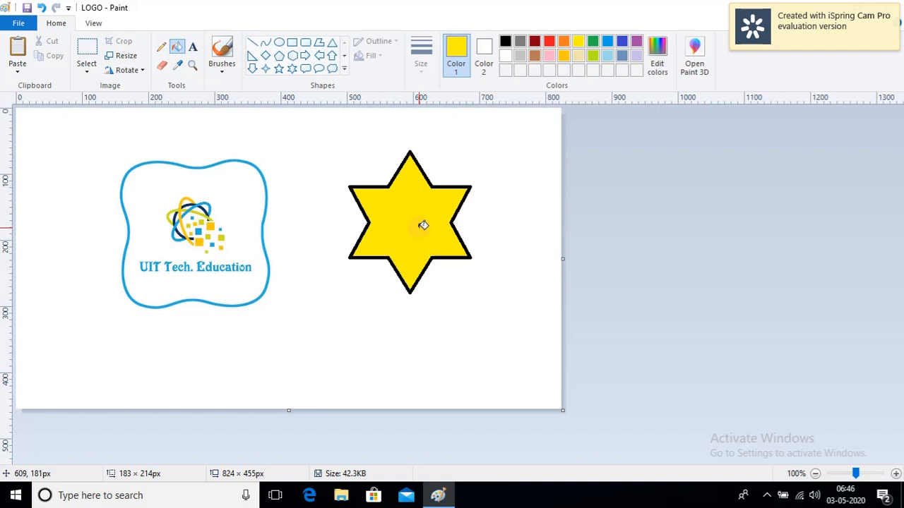
# Save the changes to LOGO under its existing file name and start a new blank picture
pyautogui.click(18, 24)
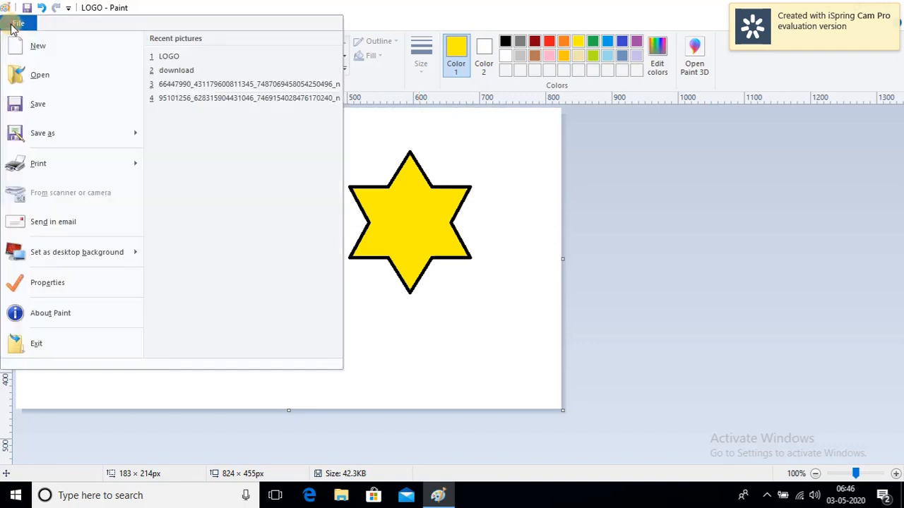
pyautogui.click(37, 104)
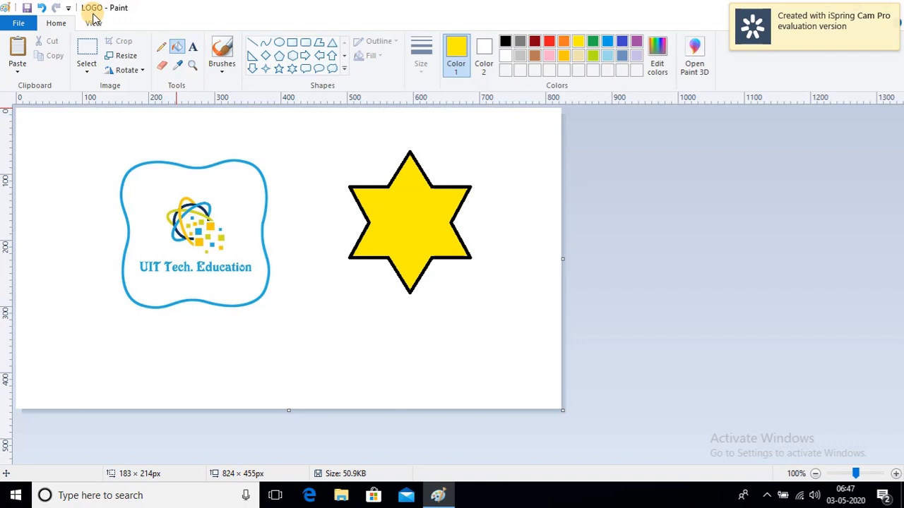
pyautogui.click(20, 23)
pyautogui.click(36, 45)
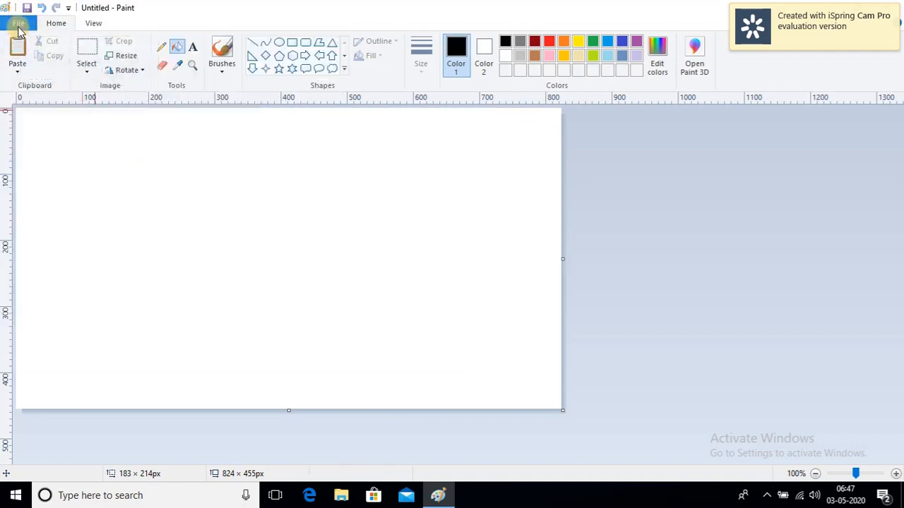
# Open the saved LOGO picture from the Downloads folder
pyautogui.click(19, 23)
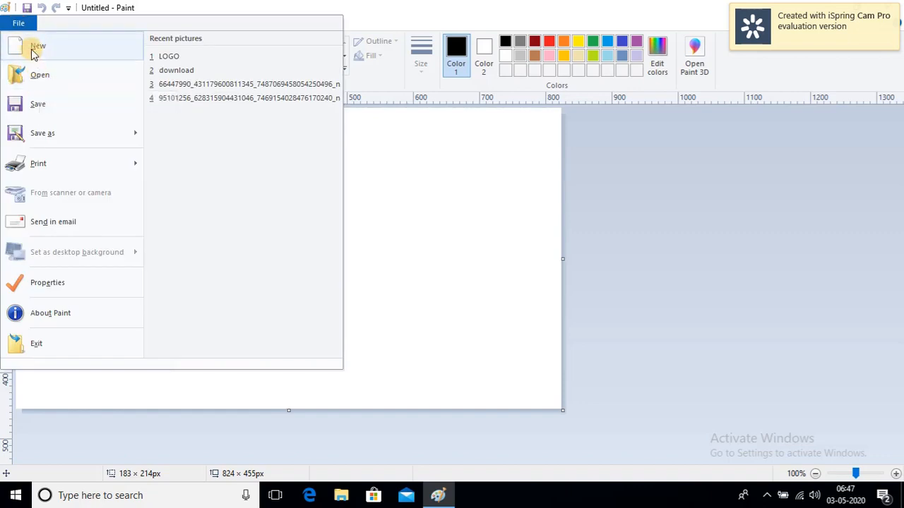
pyautogui.click(351, 265)
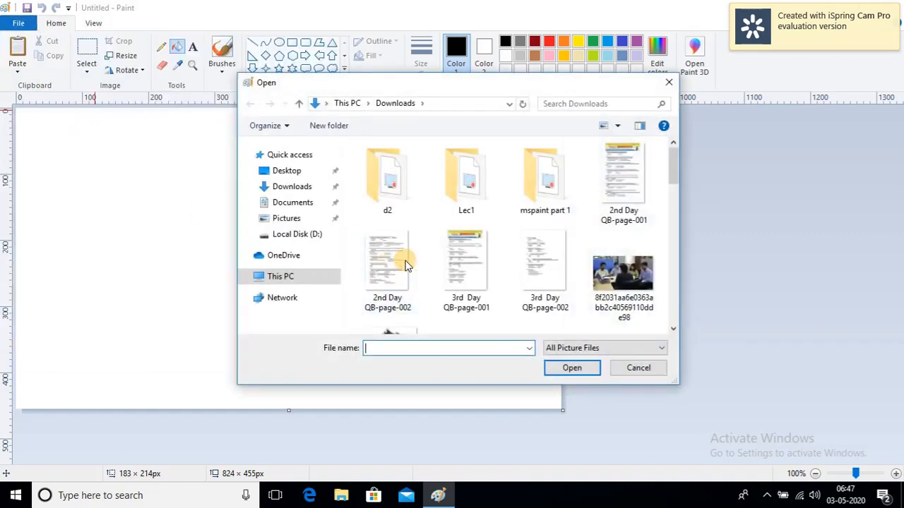
pyautogui.scroll(-5, 548, 274)
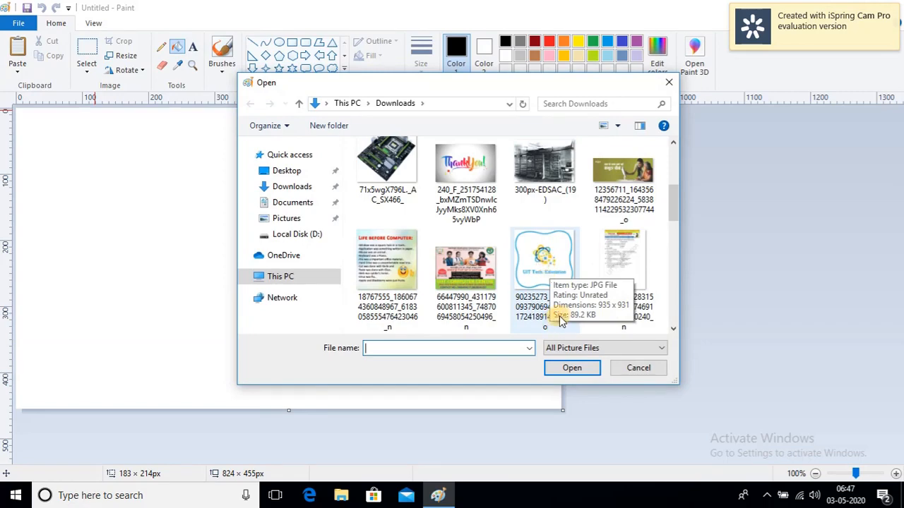
pyautogui.scroll(-5, 549, 263)
pyautogui.scroll(-10, 538, 219)
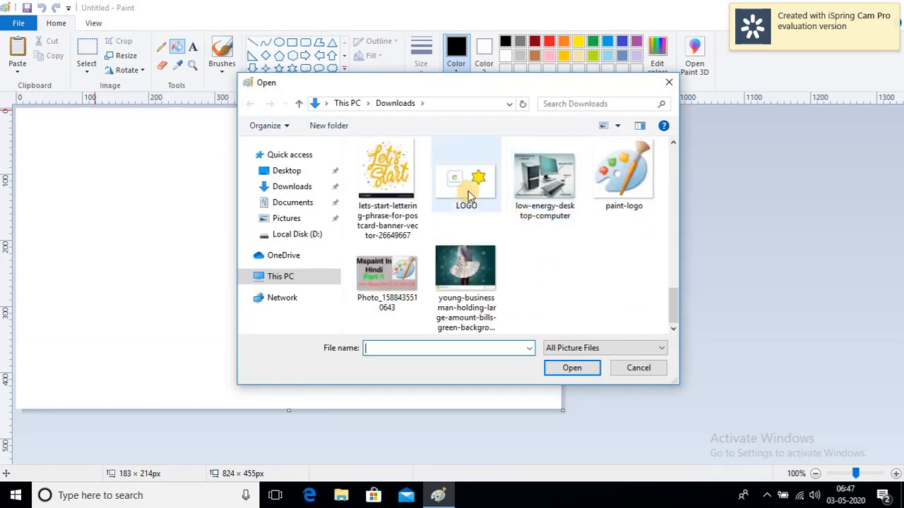
pyautogui.click(468, 196)
pyautogui.click(572, 371)
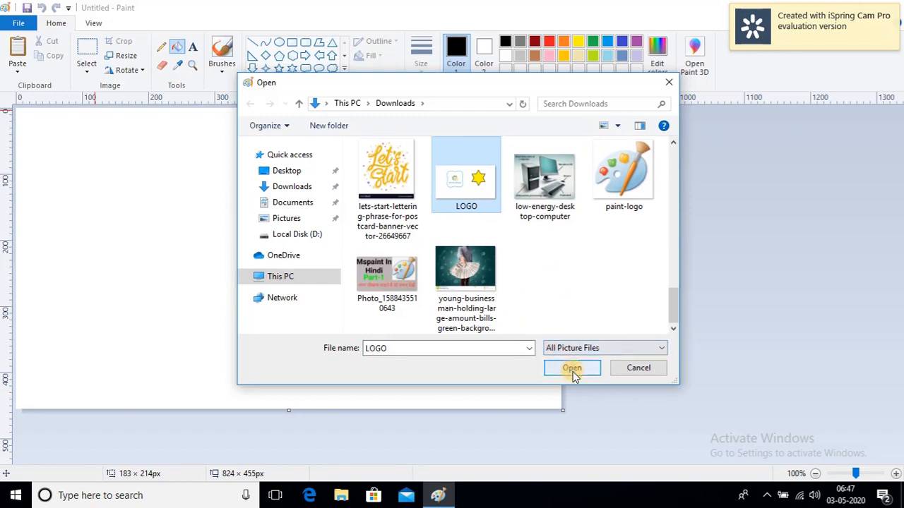
pyautogui.click(570, 370)
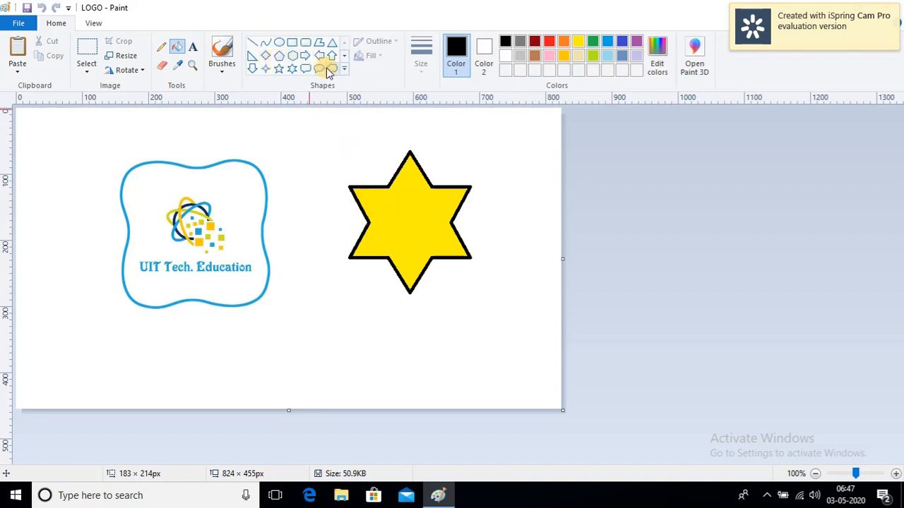
pyautogui.click(256, 67)
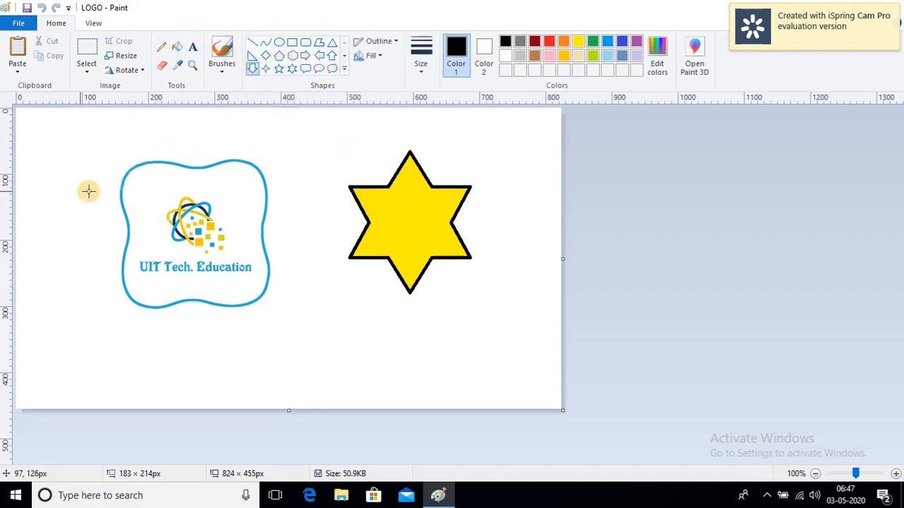
pyautogui.moveTo(47, 185)
pyautogui.mouseDown()
pyautogui.moveTo(117, 283)
pyautogui.moveTo(82, 258)
pyautogui.mouseUp()
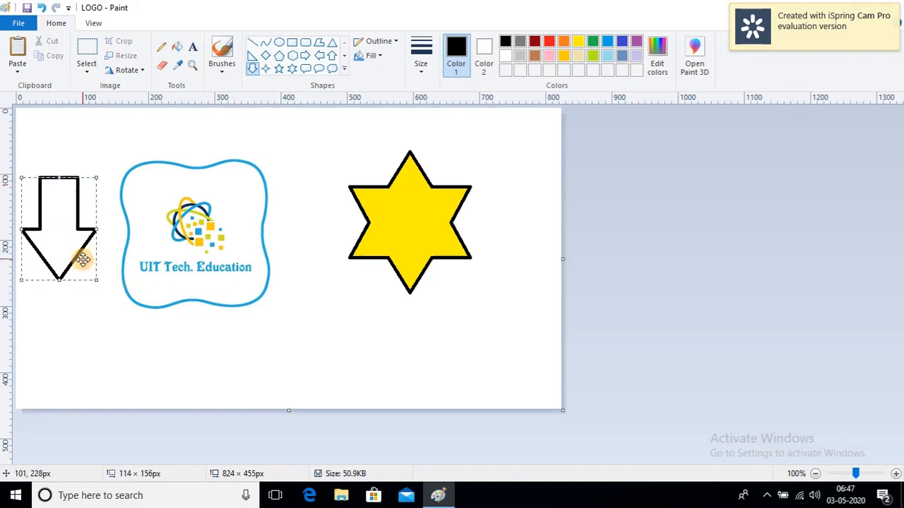
pyautogui.press('Delete')
# Draw a black-outlined up arrow about 106 × 181 px on the blank area left of the logo and fill it with green
pyautogui.click(326, 56)
pyautogui.moveTo(90, 295); pyautogui.dragTo(19, 176)
pyautogui.moveTo(35, 226); pyautogui.dragTo(49, 228)
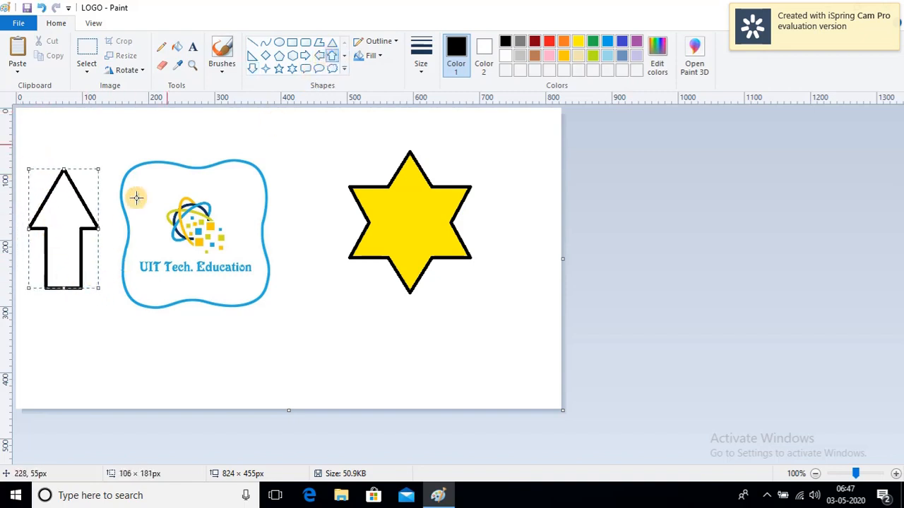
pyautogui.click(177, 48)
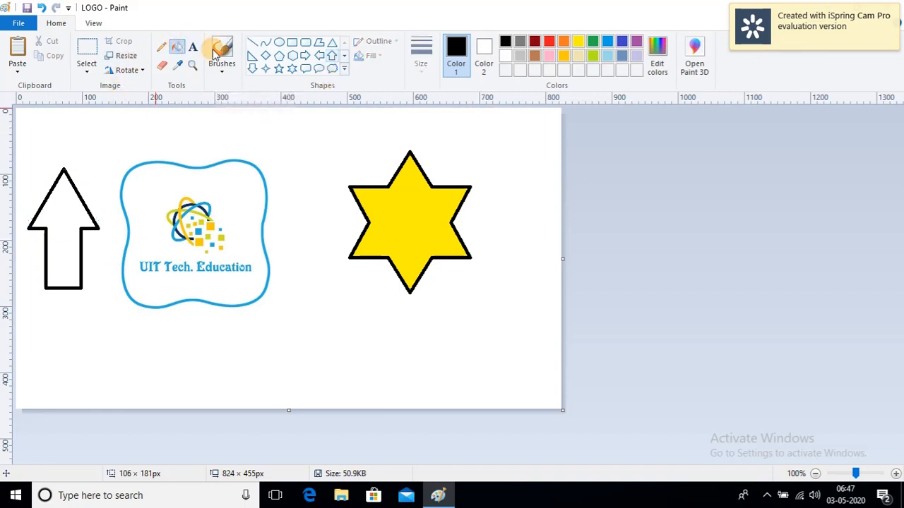
pyautogui.click(593, 42)
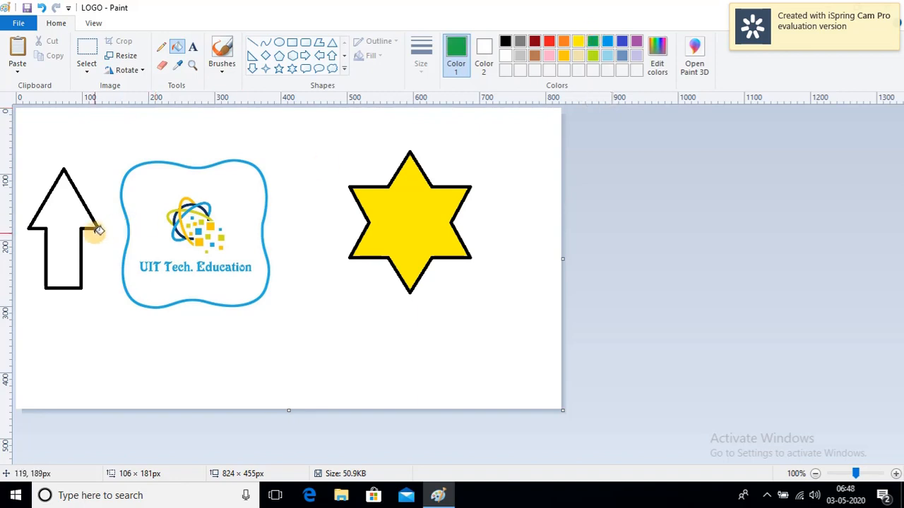
pyautogui.click(73, 204)
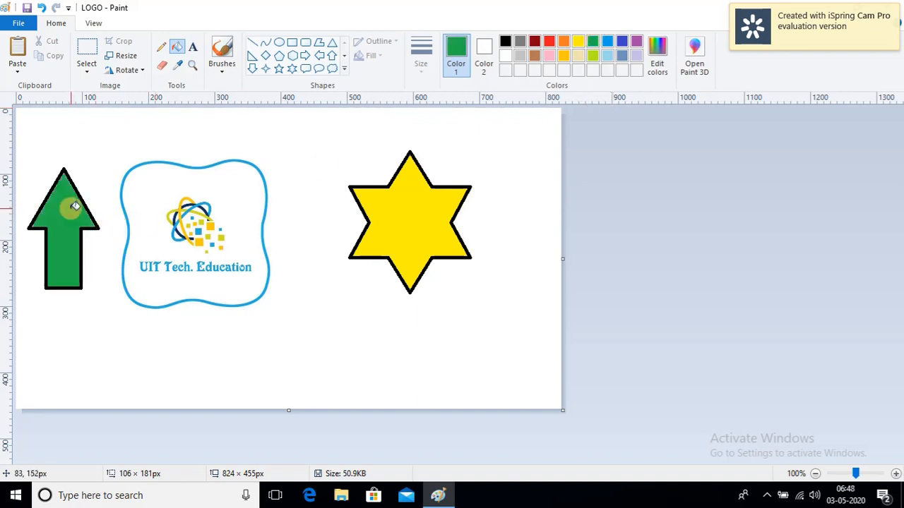
# Save the edited picture as a separate PNG file named LOGO1 in the Downloads folder, accepting the loss of transparency
pyautogui.click(12, 24)
pyautogui.moveTo(44, 134)
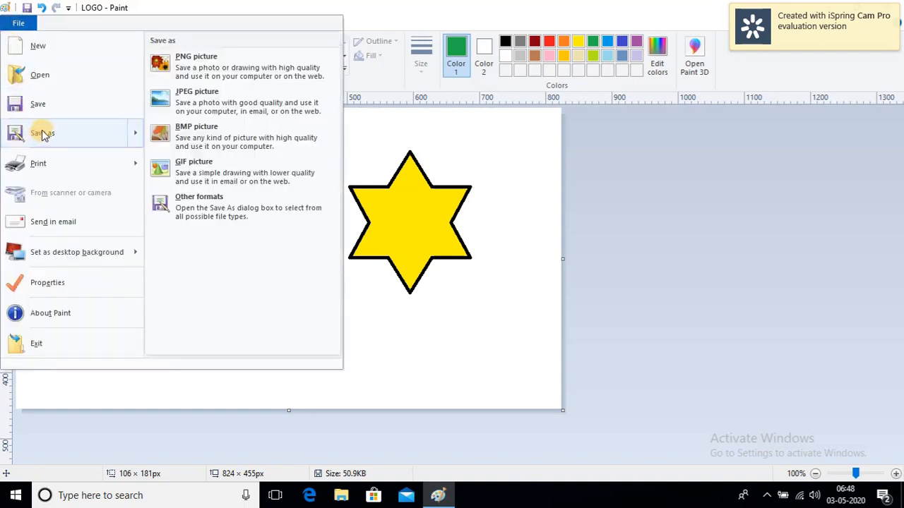
pyautogui.click(43, 134)
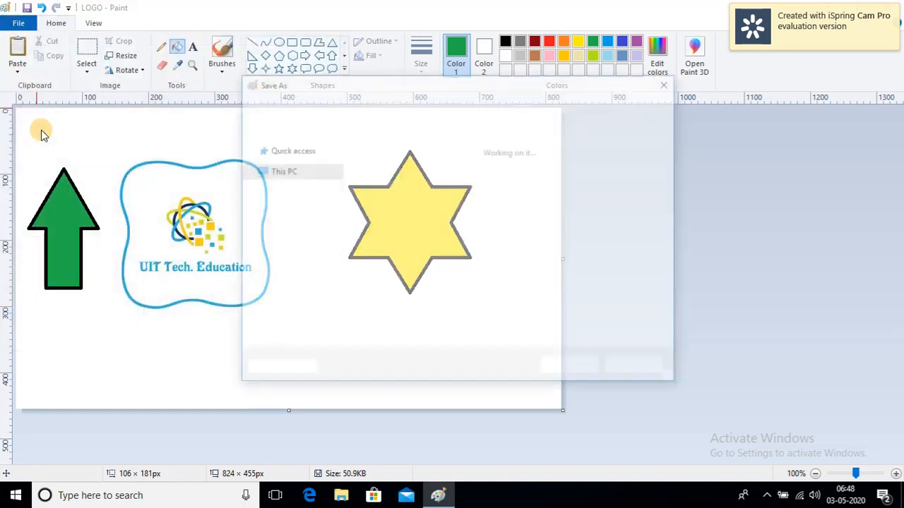
pyautogui.press('Right')
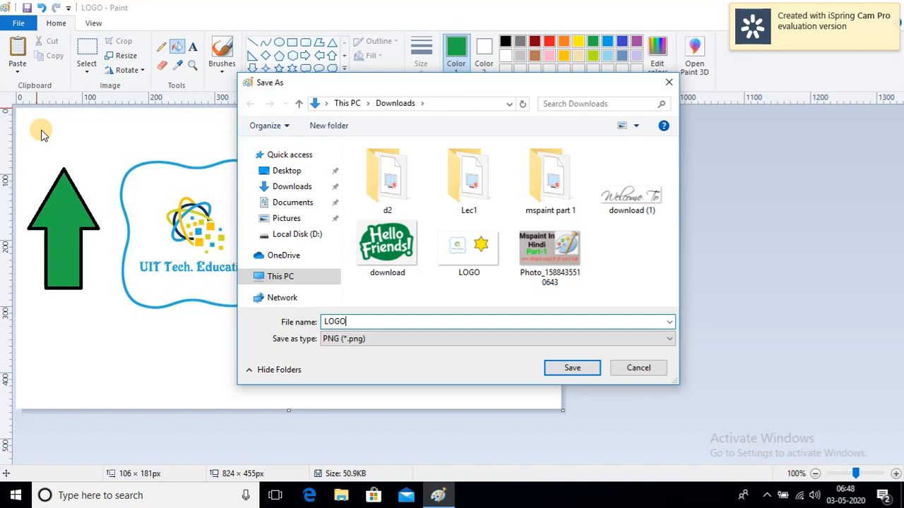
pyautogui.click(573, 368)
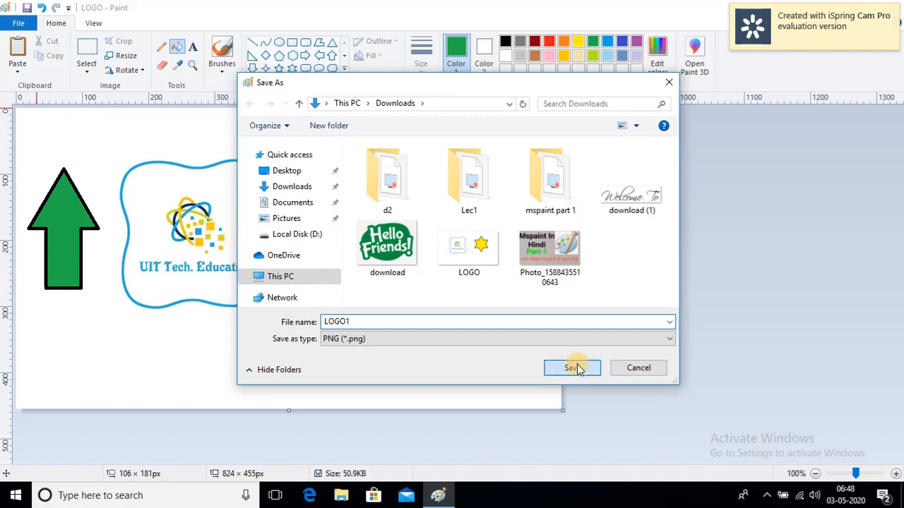
pyautogui.click(496, 276)
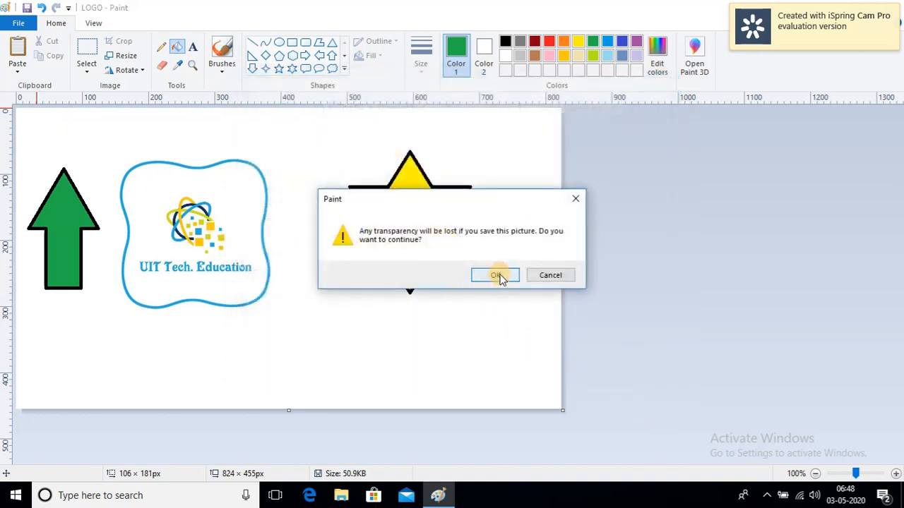
# Start a new blank picture and open the original LOGO file from the Downloads folder
pyautogui.click(14, 22)
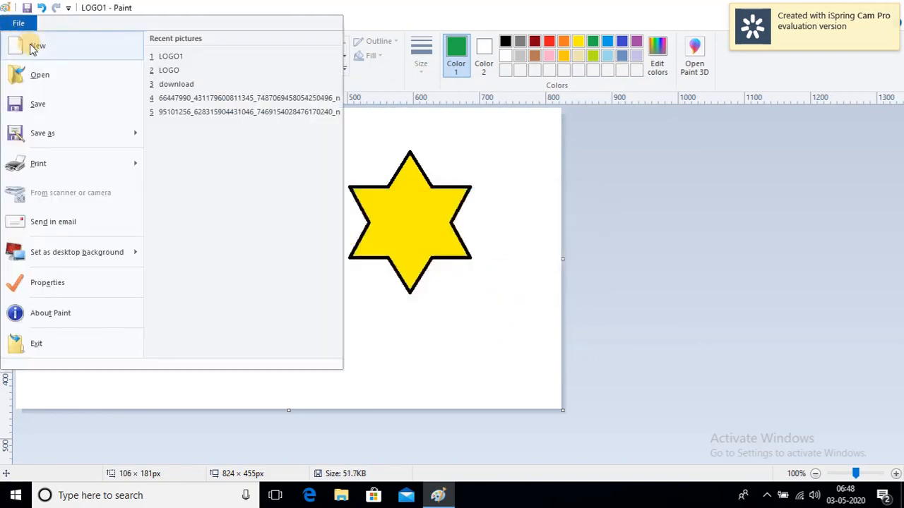
pyautogui.click(32, 47)
pyautogui.click(19, 24)
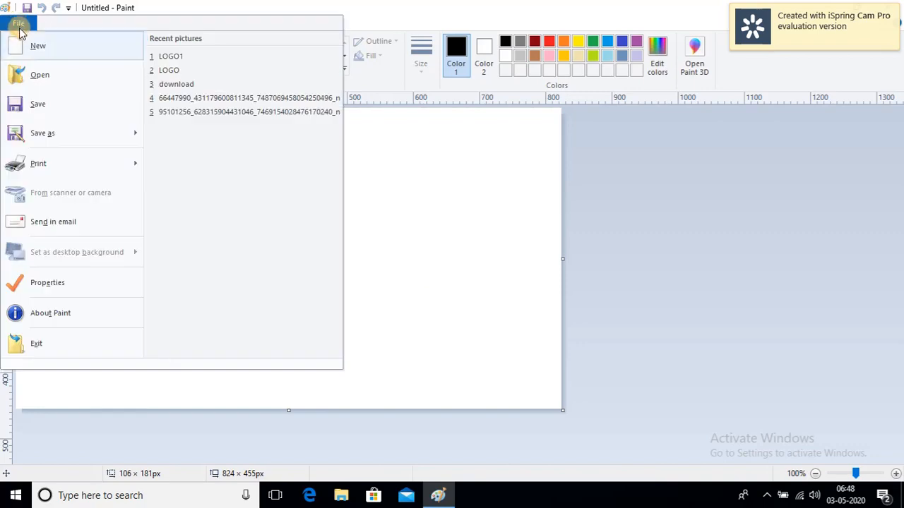
pyautogui.click(39, 78)
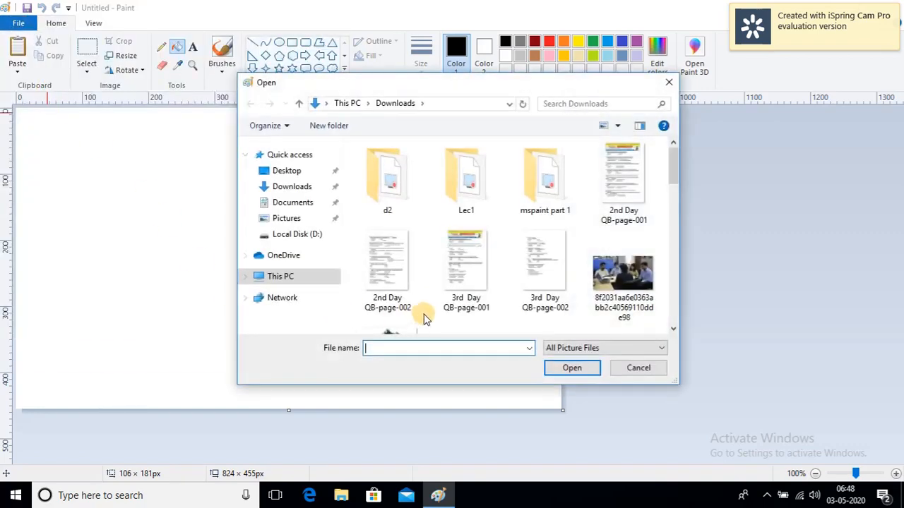
pyautogui.scroll(-3, 419, 317)
pyautogui.scroll(-3, 502, 267)
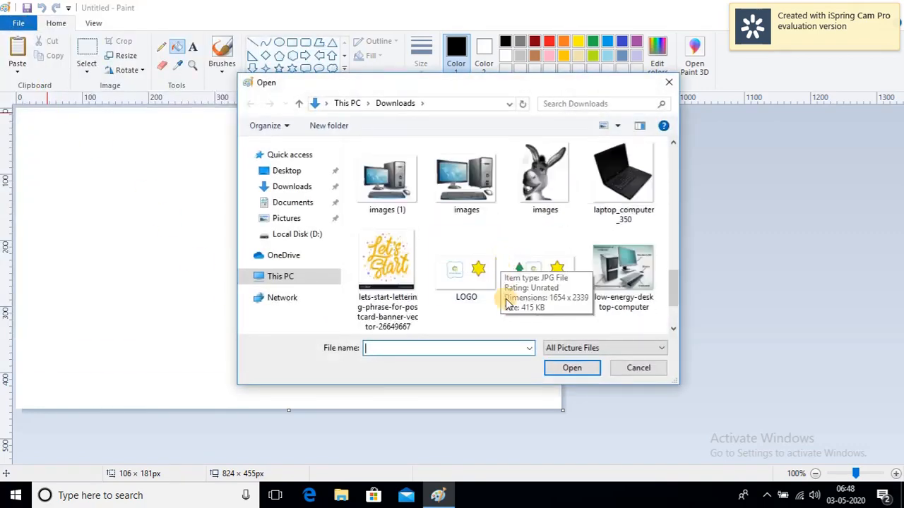
pyautogui.click(461, 278)
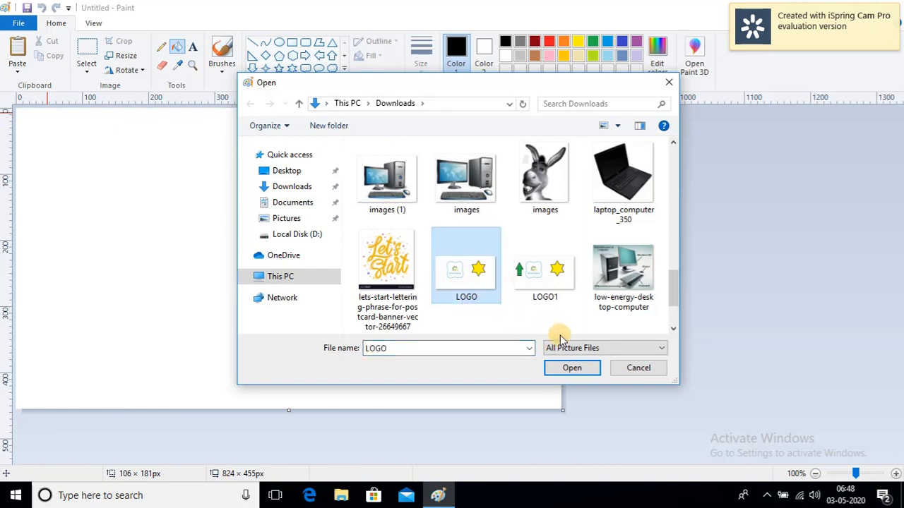
pyautogui.click(572, 367)
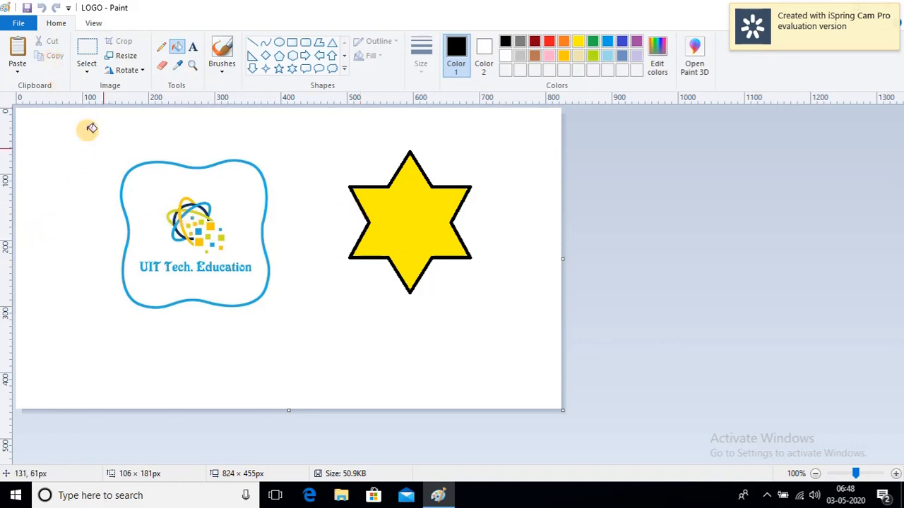
# Open the LOGO1 picture from the Downloads folder in place of LOGO
pyautogui.click(18, 24)
pyautogui.click(39, 74)
pyautogui.scroll(-3, 536, 286)
pyautogui.scroll(-6, 537, 286)
pyautogui.click(545, 277)
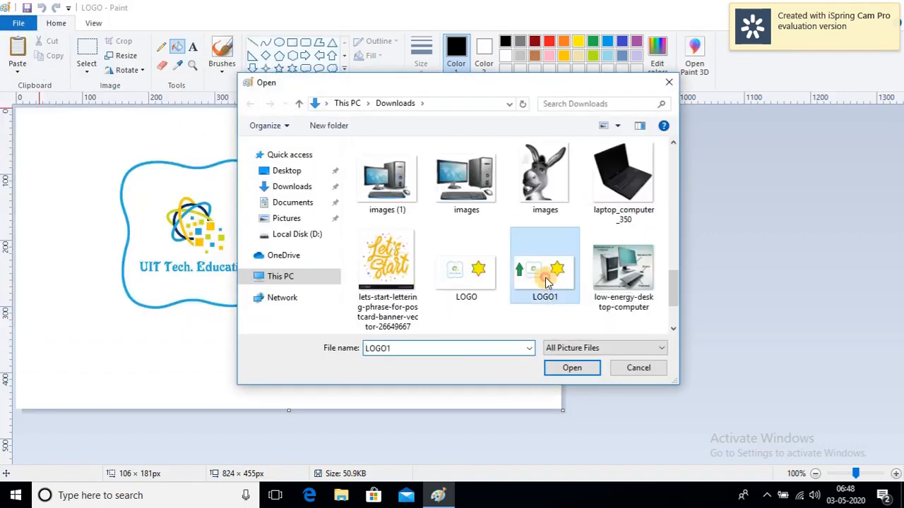
pyautogui.click(572, 368)
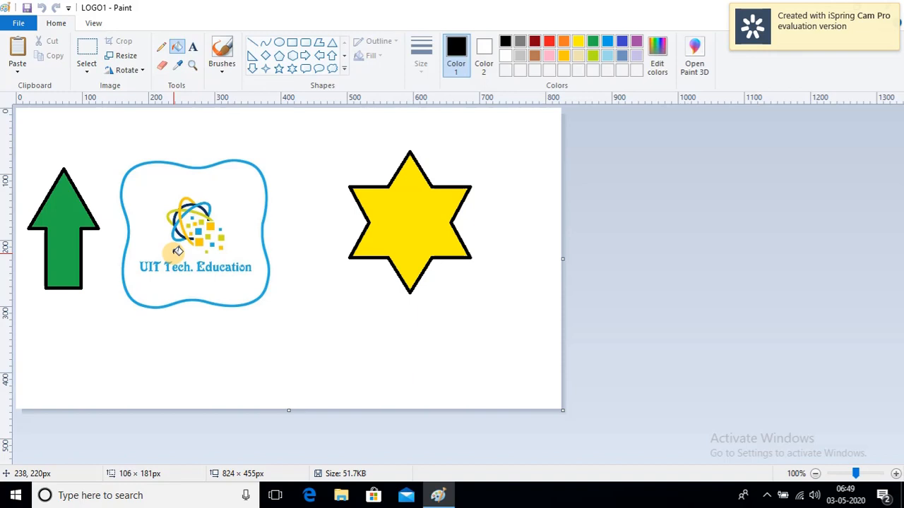
pyautogui.click(10, 24)
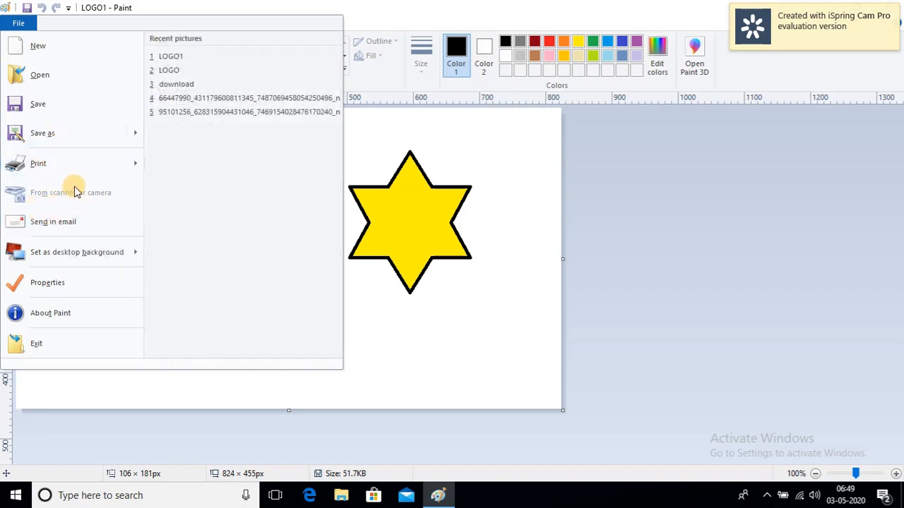
pyautogui.moveTo(79, 178)
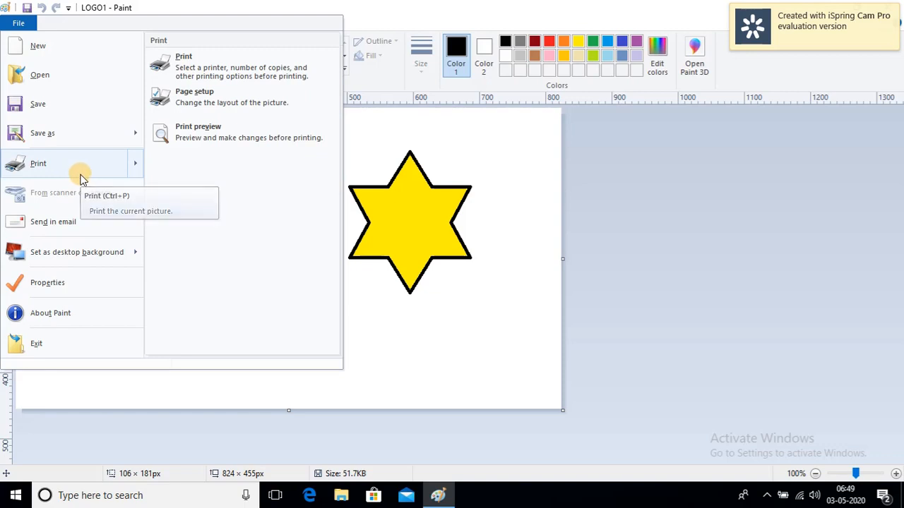
pyautogui.click(432, 348)
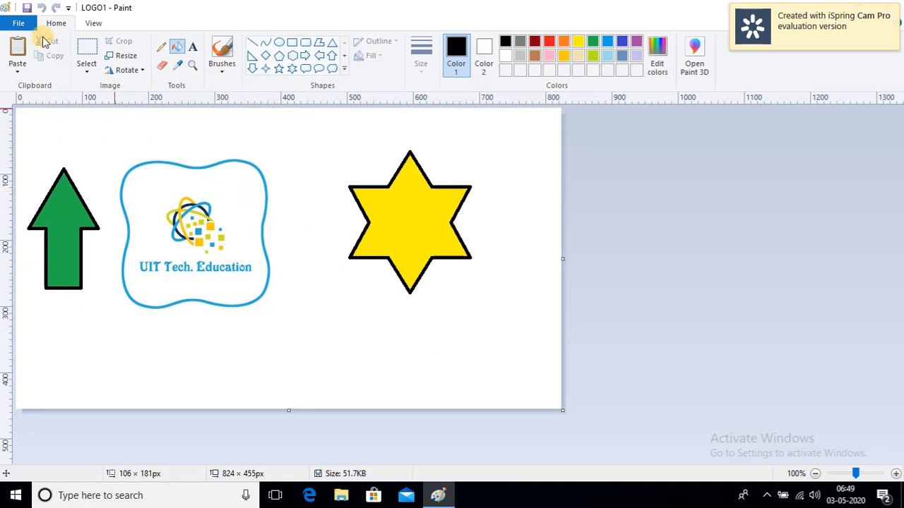
# Start a new blank picture and open the full-size UIT Tech. Education logo image from the Downloads folder
pyautogui.click(26, 25)
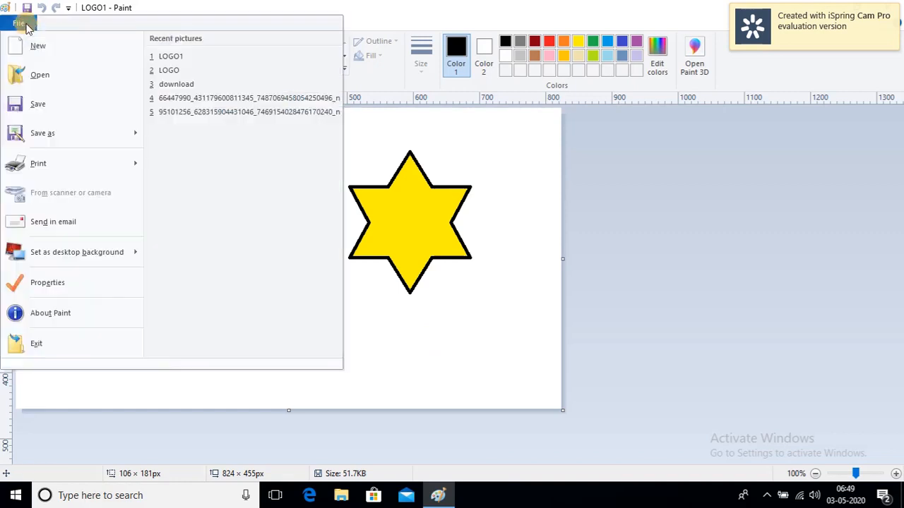
pyautogui.click(26, 47)
pyautogui.click(19, 23)
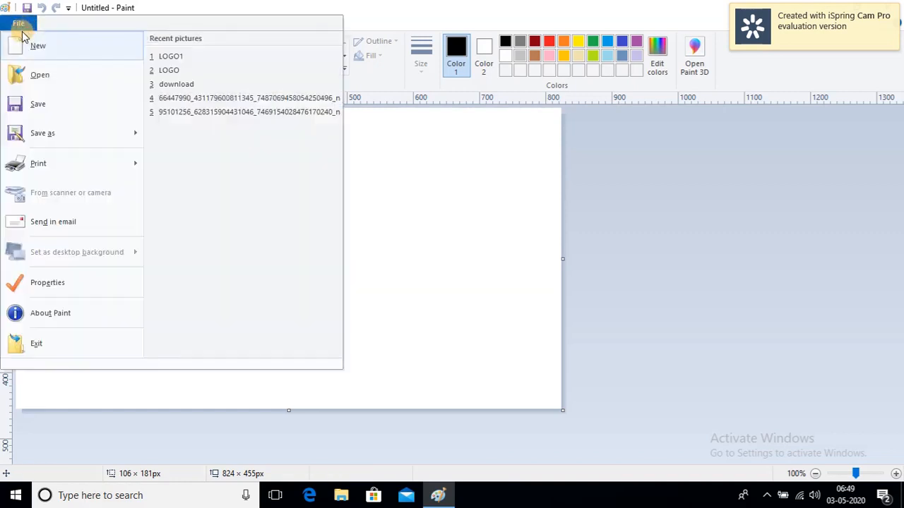
pyautogui.click(79, 84)
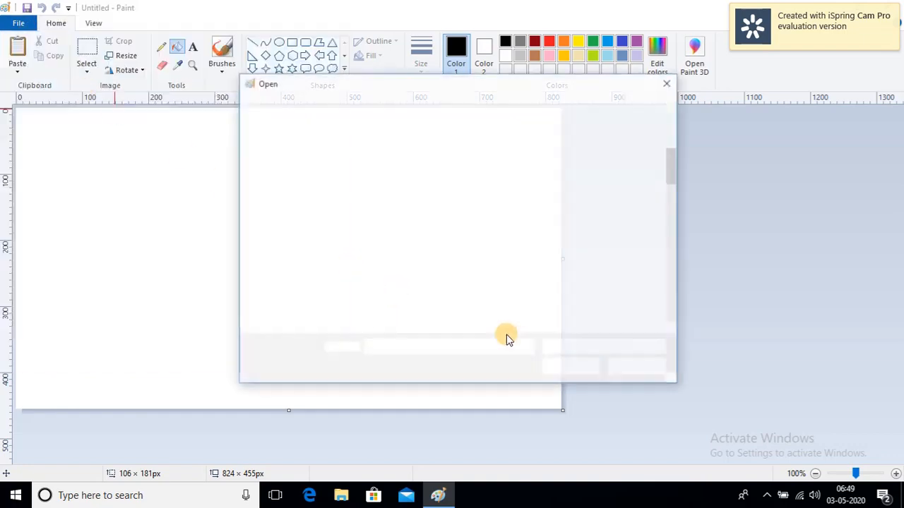
pyautogui.scroll(-10, 547, 307)
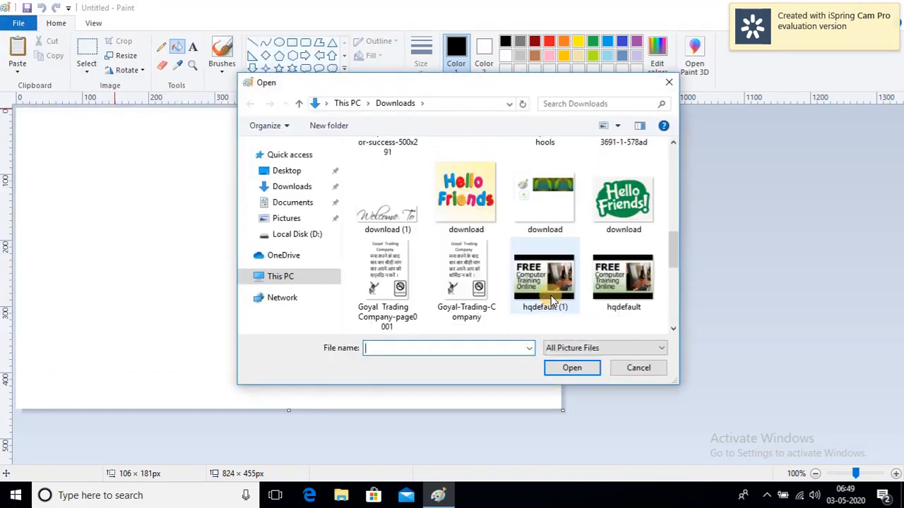
pyautogui.scroll(-1, 554, 221)
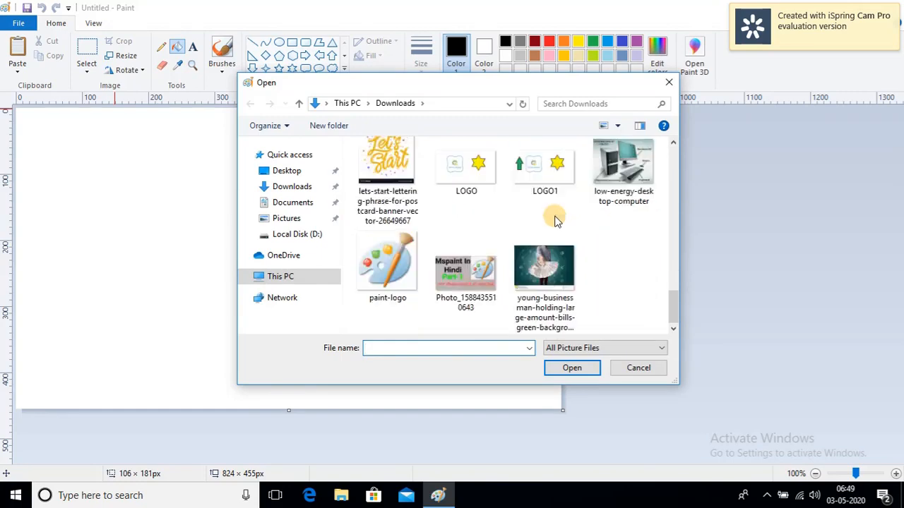
pyautogui.scroll(5, 554, 225)
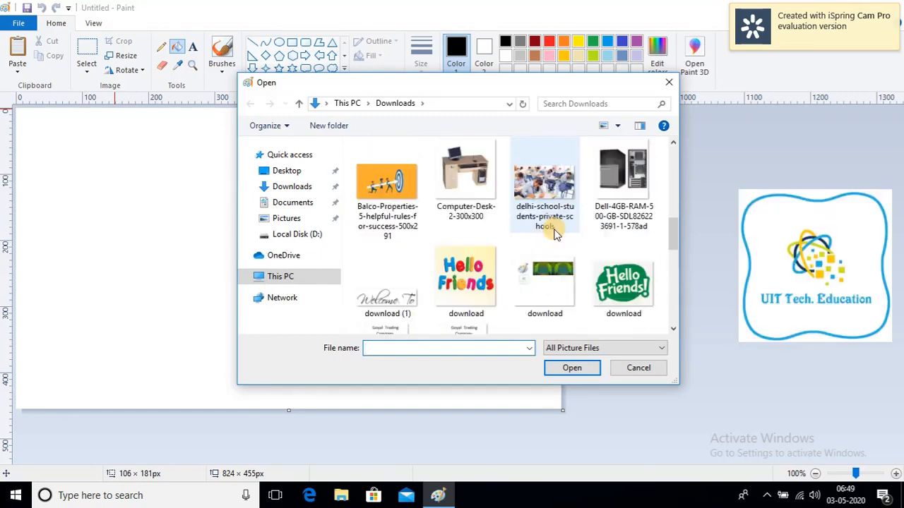
pyautogui.scroll(3, 557, 254)
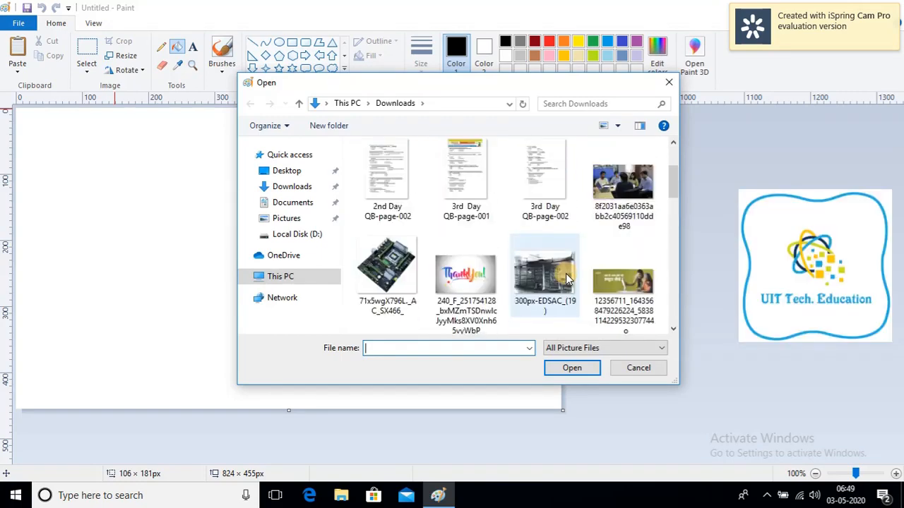
pyautogui.scroll(-3, 566, 277)
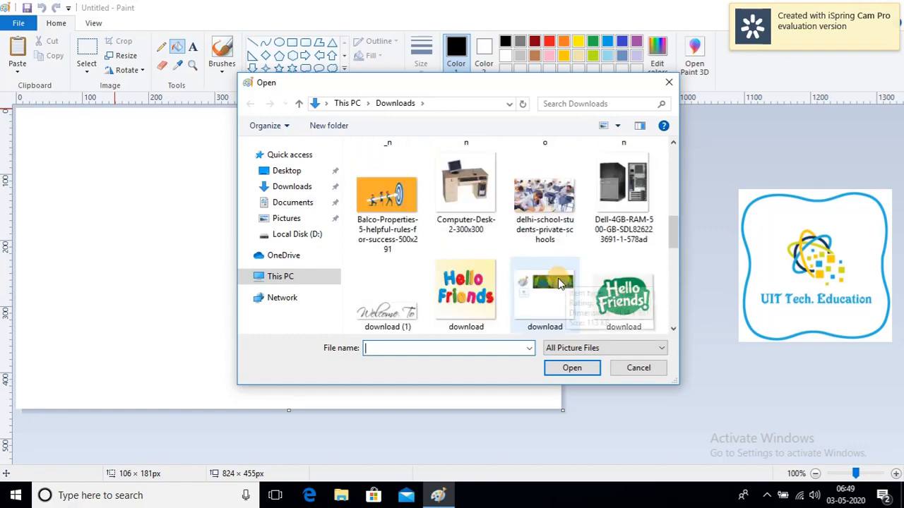
pyautogui.scroll(-3, 577, 297)
pyautogui.scroll(-3, 578, 298)
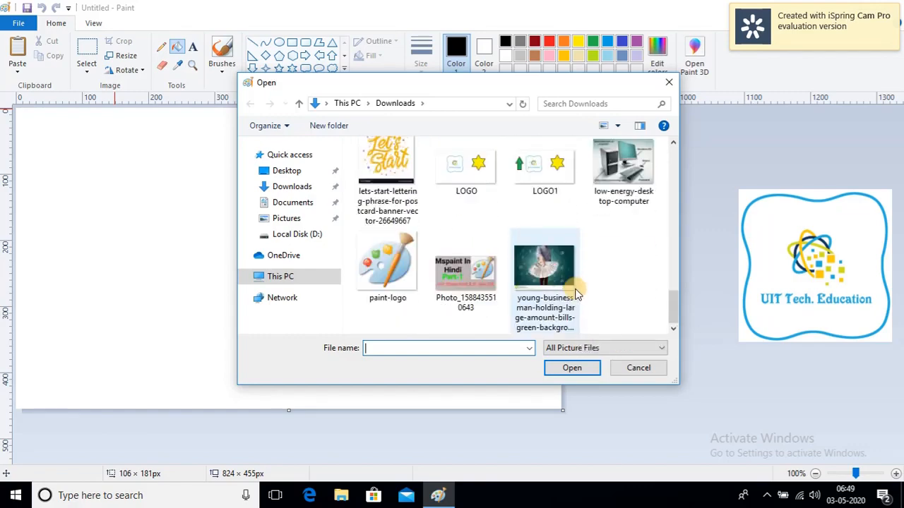
pyautogui.scroll(6, 569, 267)
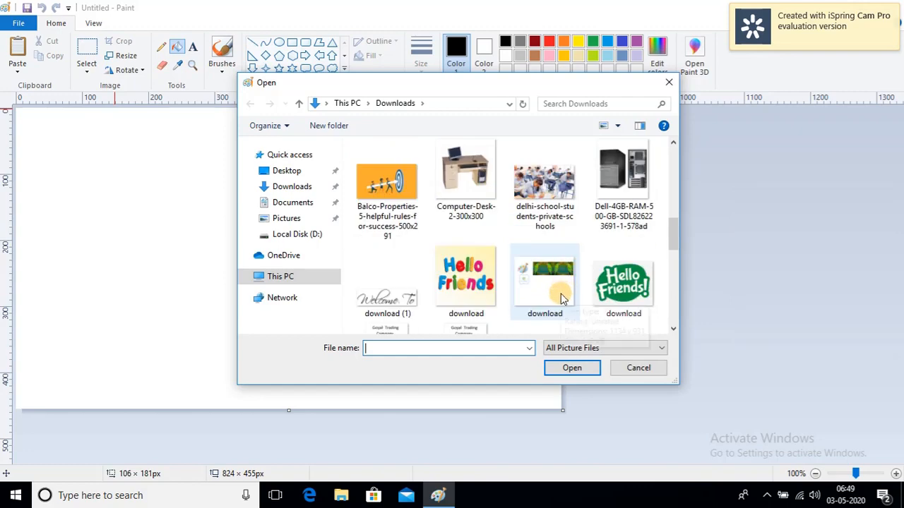
pyautogui.scroll(5, 558, 289)
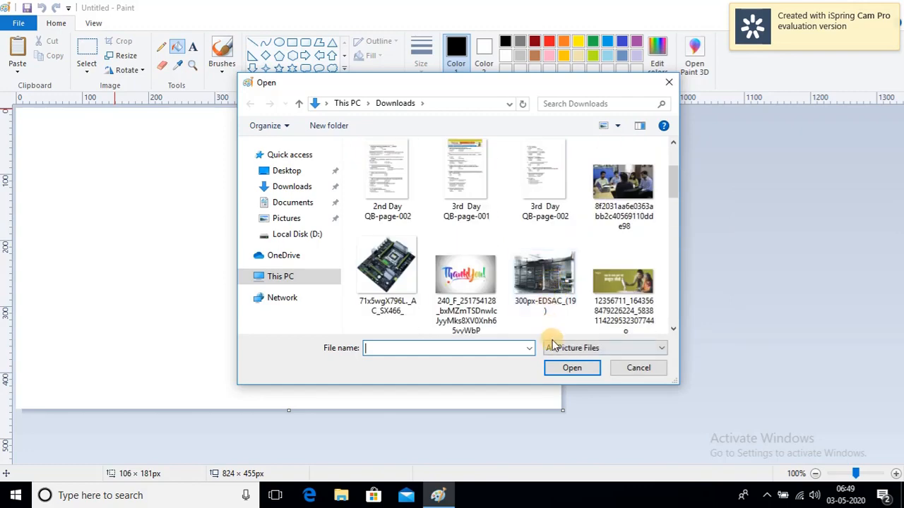
pyautogui.scroll(-4, 547, 283)
pyautogui.click(547, 167)
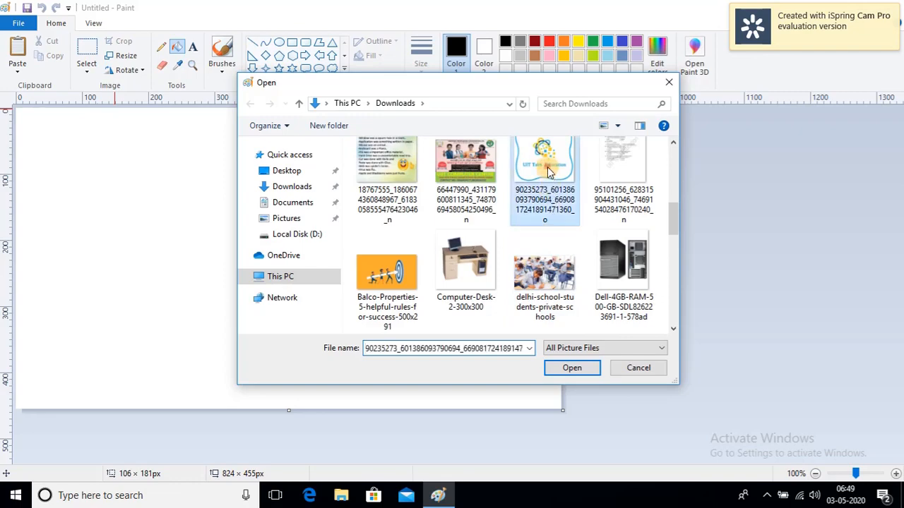
pyautogui.click(575, 368)
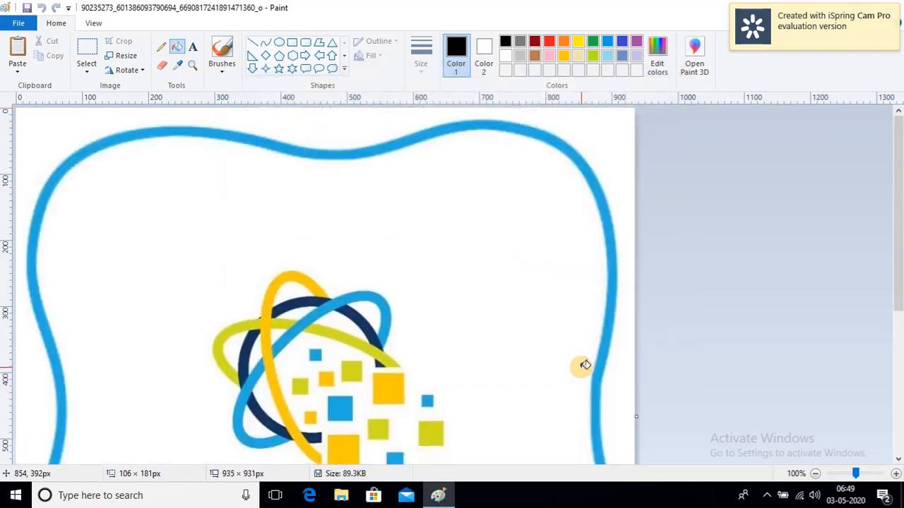
# Resize the logo picture to 50 percent horizontally and vertically, maintaining the aspect ratio
pyautogui.scroll(-3, 584, 364)
pyautogui.scroll(3, 590, 365)
pyautogui.scroll(-1, 596, 365)
pyautogui.scroll(-1, 596, 366)
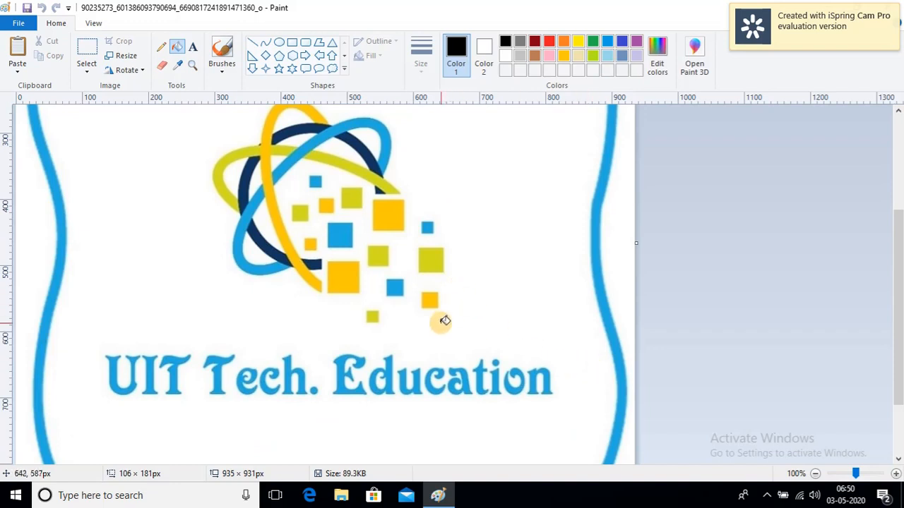
pyautogui.scroll(-1, 447, 316)
pyautogui.scroll(2, 450, 323)
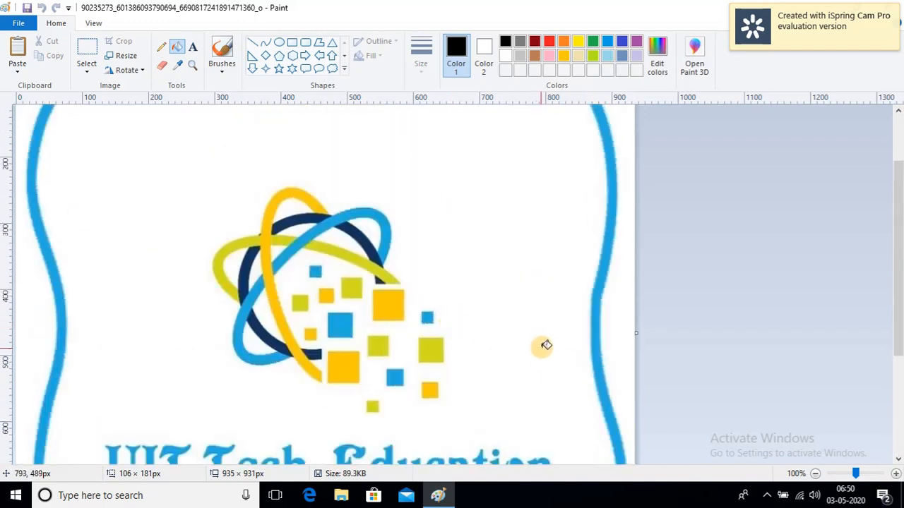
pyautogui.click(124, 56)
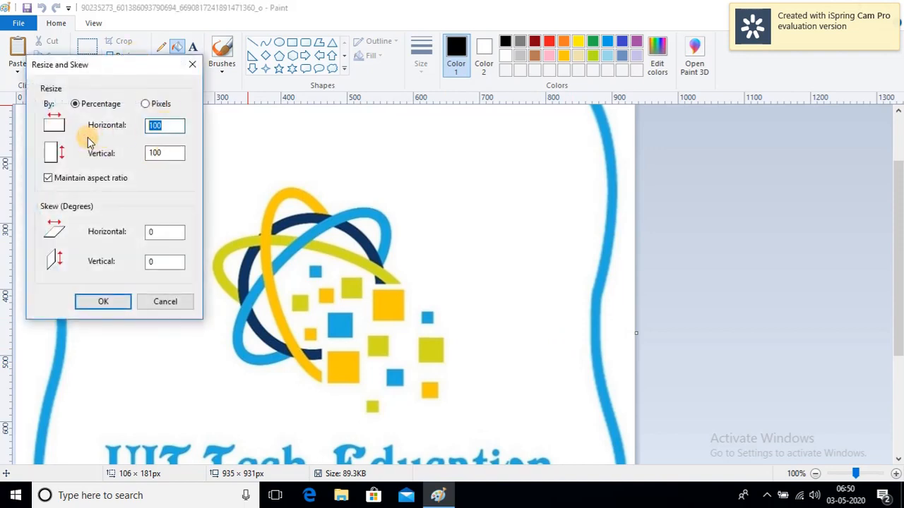
pyautogui.write('50')
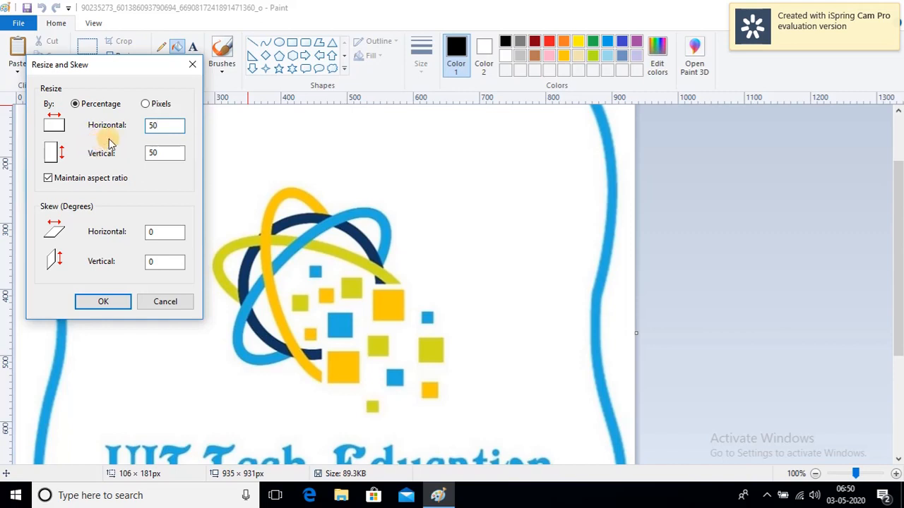
pyautogui.click(101, 303)
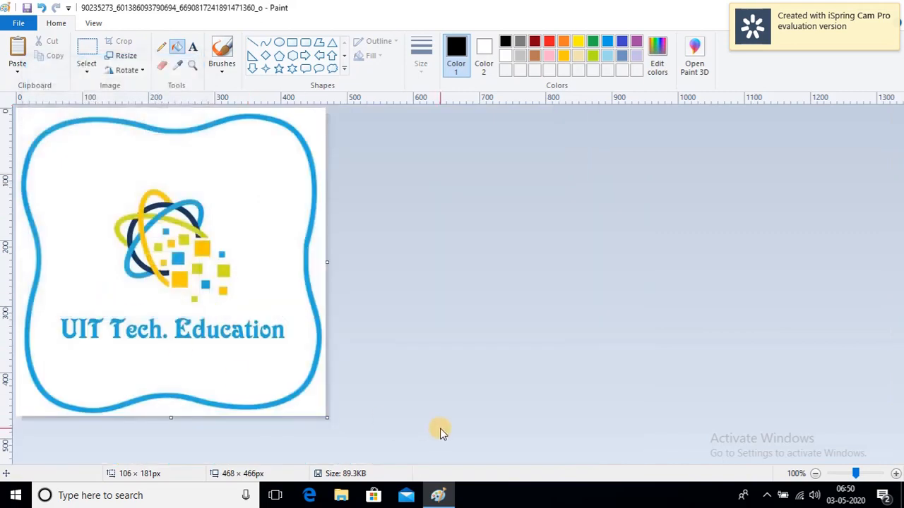
# View the resized logo in print preview and return to the picture
pyautogui.click(25, 24)
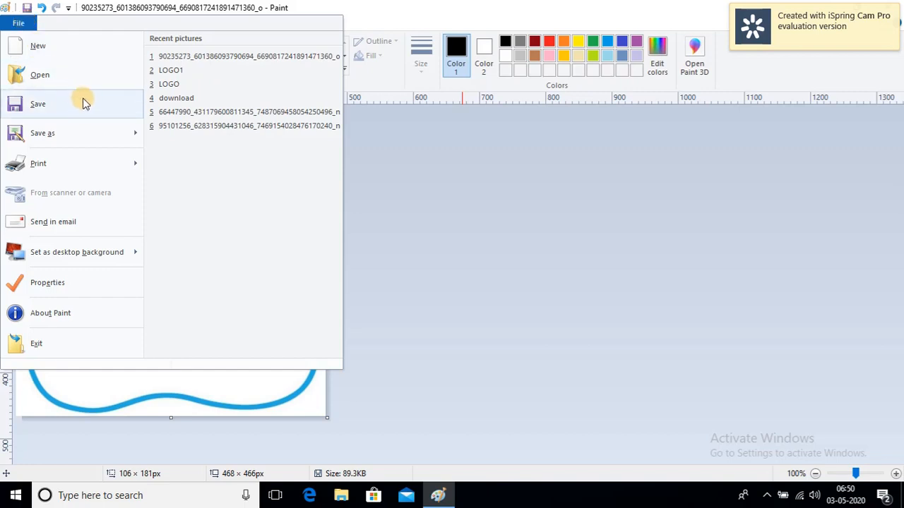
pyautogui.moveTo(103, 175)
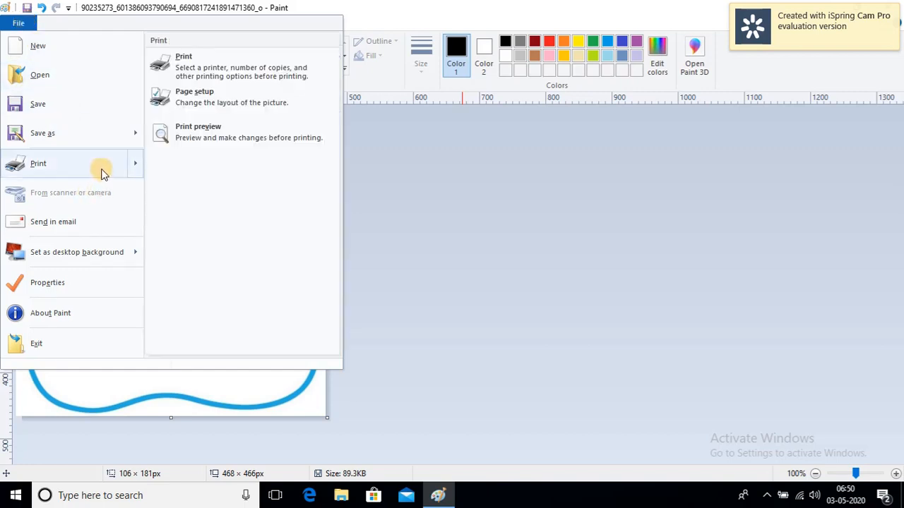
pyautogui.click(202, 138)
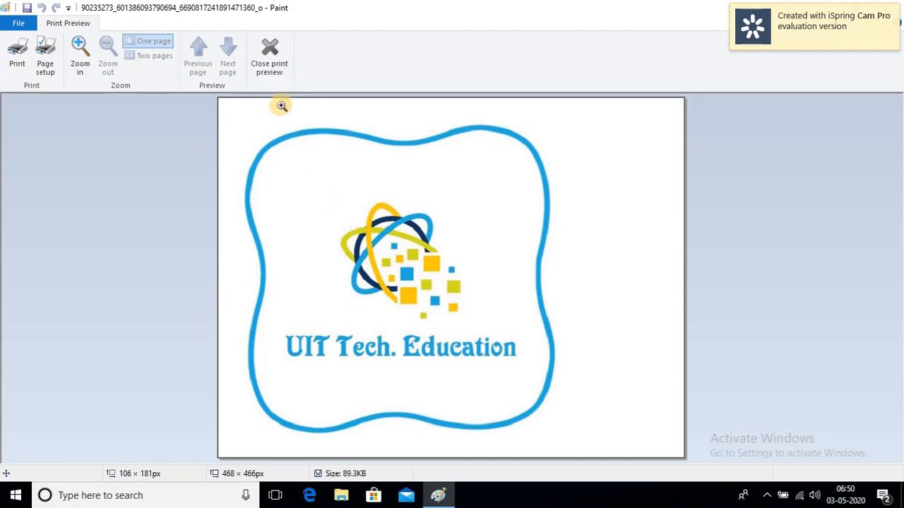
pyautogui.click(280, 64)
# Open the page setup for printing the logo and set the paper size to A4
pyautogui.click(18, 22)
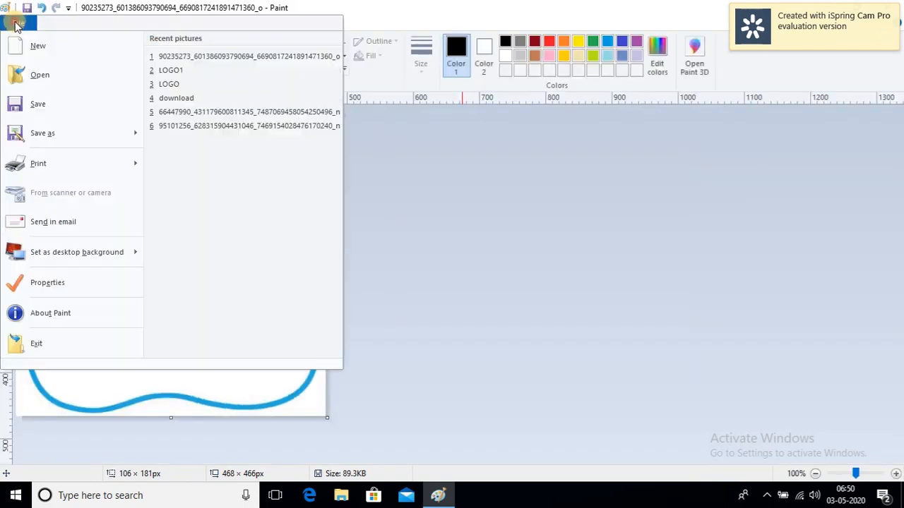
pyautogui.moveTo(72, 156)
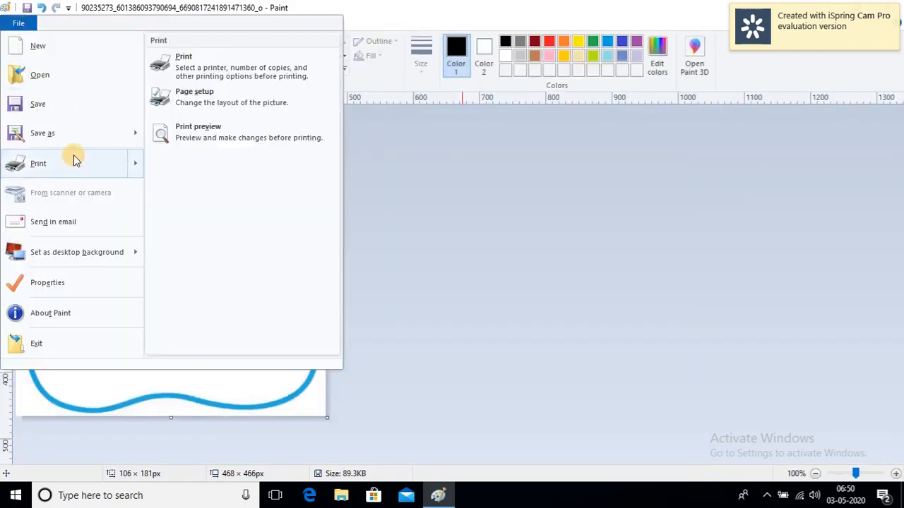
pyautogui.click(263, 101)
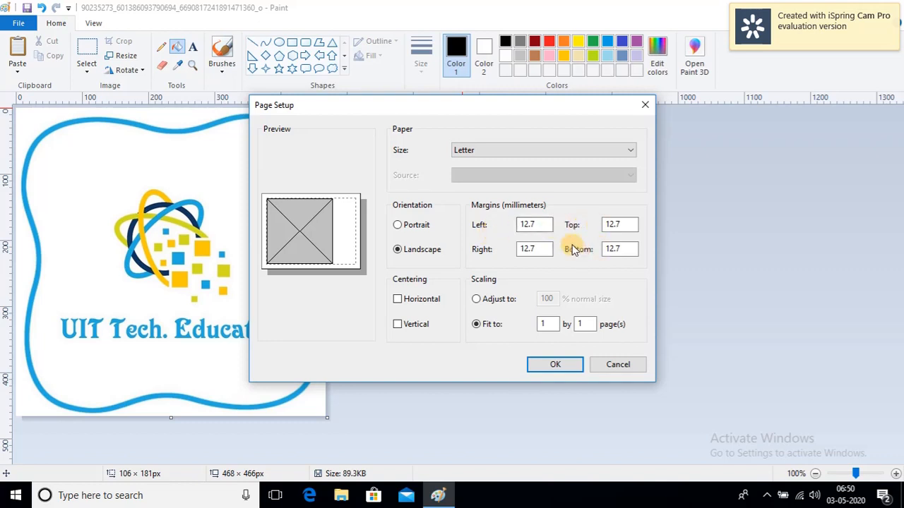
pyautogui.click(535, 151)
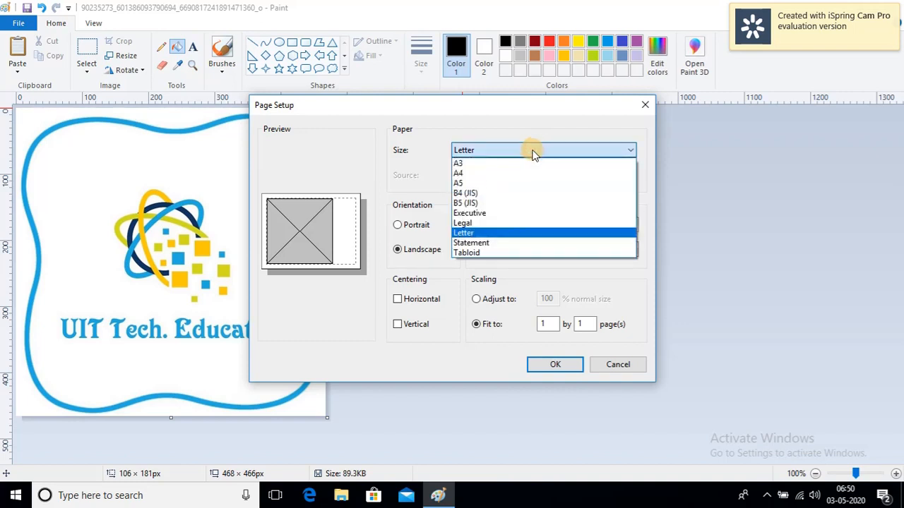
pyautogui.click(489, 176)
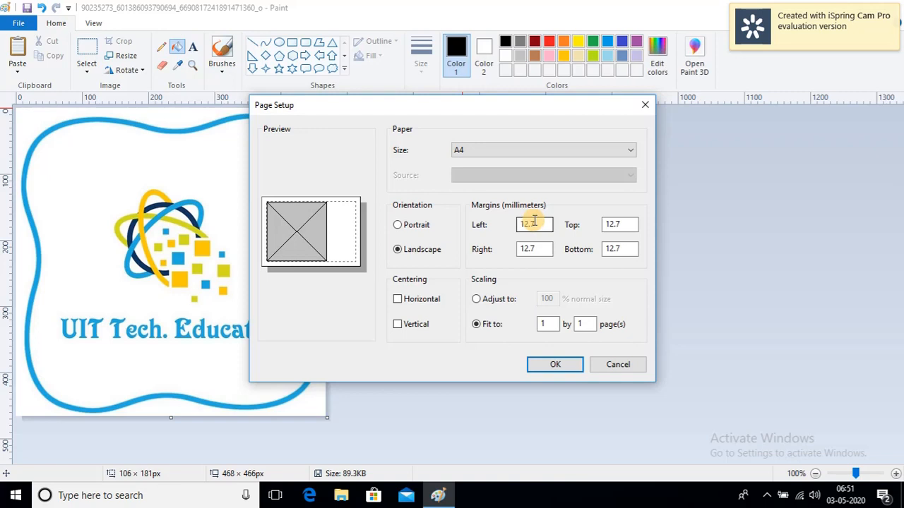
# Set the left page margin to 50 mm and apply the page setup
pyautogui.moveTo(534, 224); pyautogui.dragTo(510, 224)
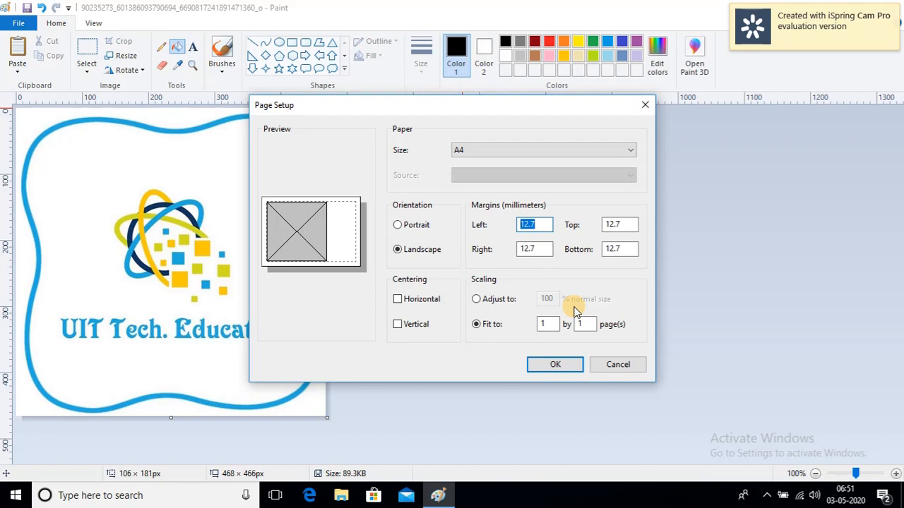
pyautogui.write('10')
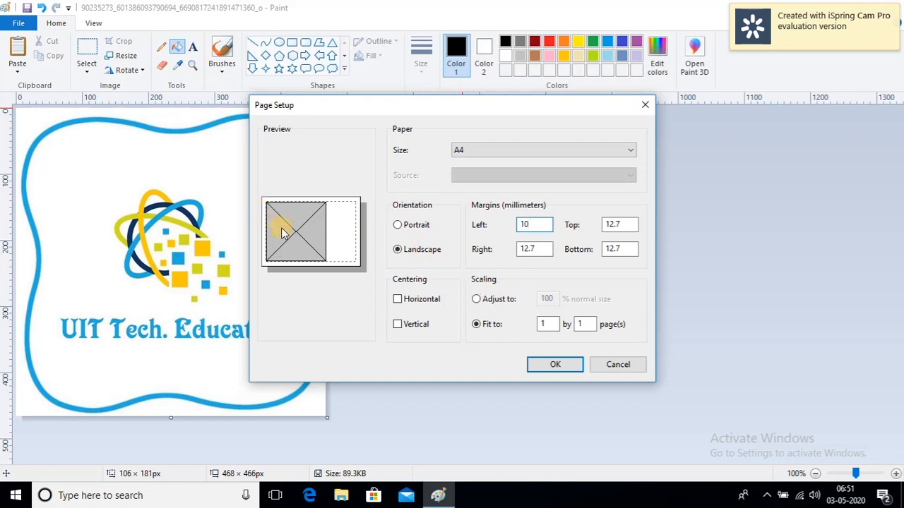
pyautogui.press('BackSpace')
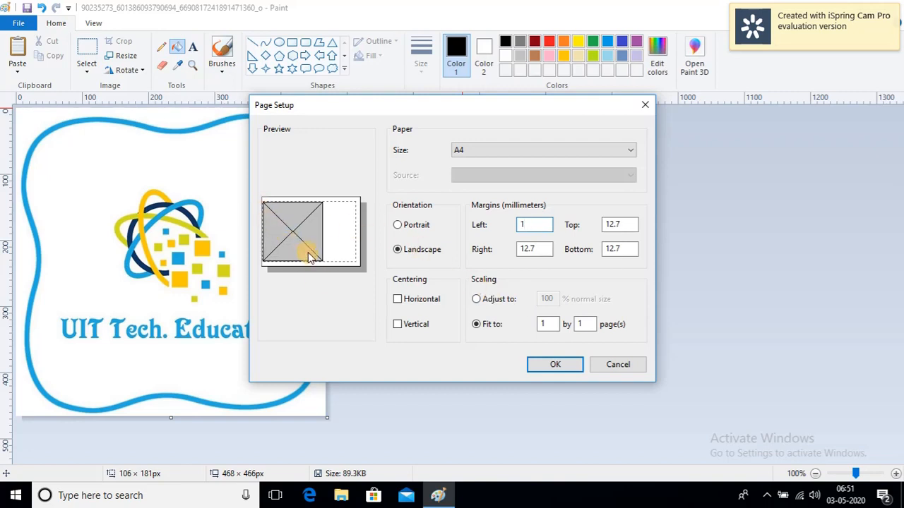
pyautogui.write('50')
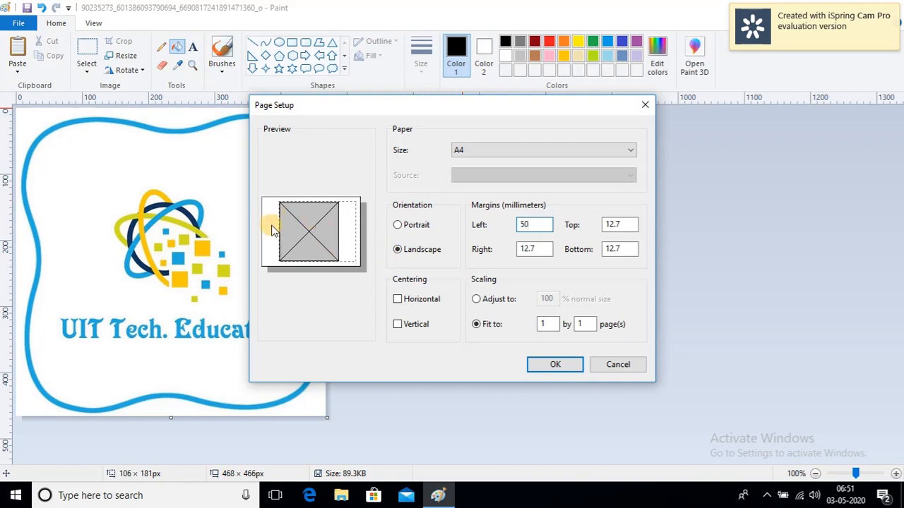
pyautogui.click(536, 364)
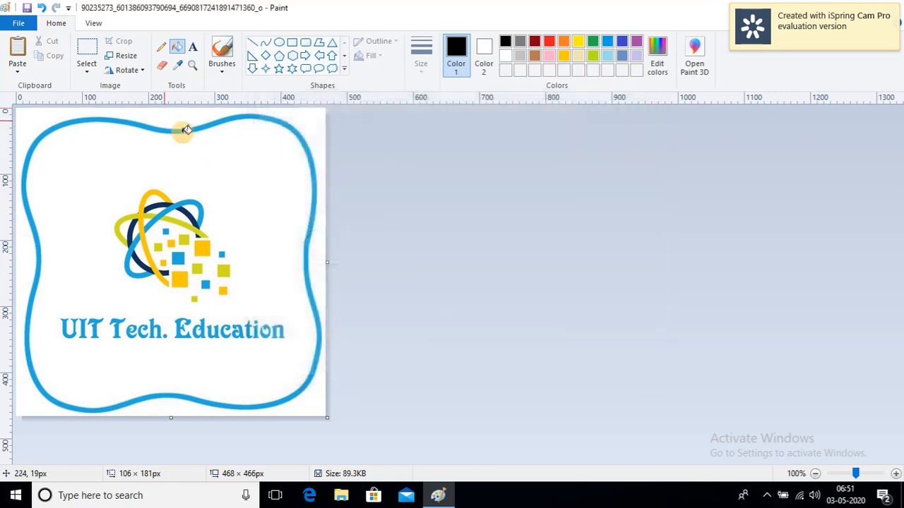
# Check the page layout of the logo in print preview, magnifying the page two levels
pyautogui.click(23, 25)
pyautogui.moveTo(74, 158)
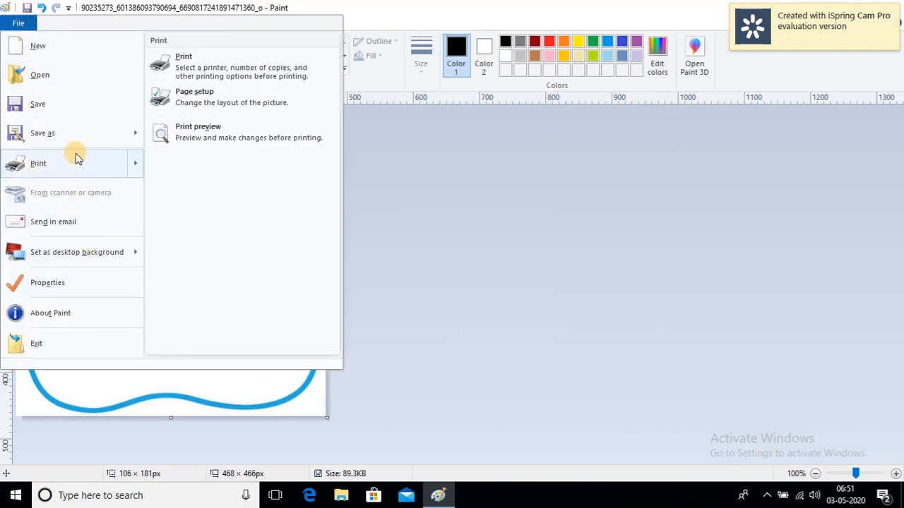
pyautogui.click(198, 131)
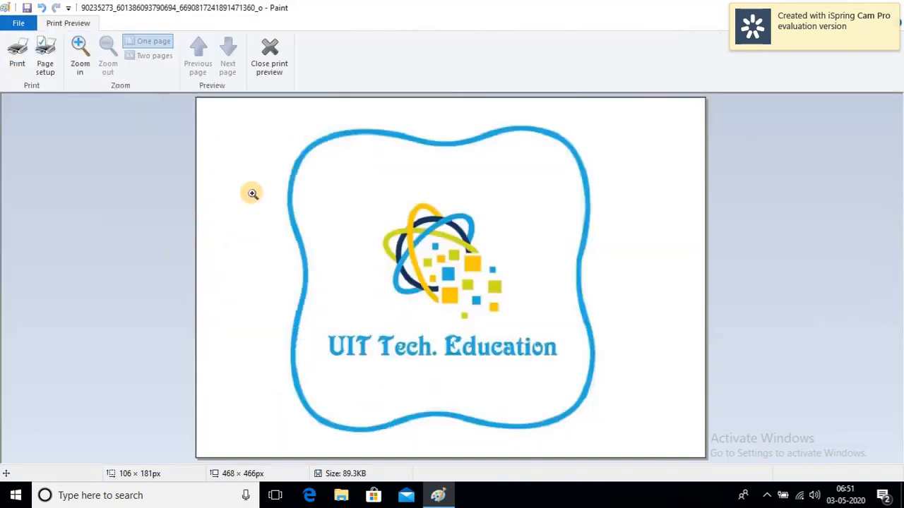
pyautogui.click(243, 277)
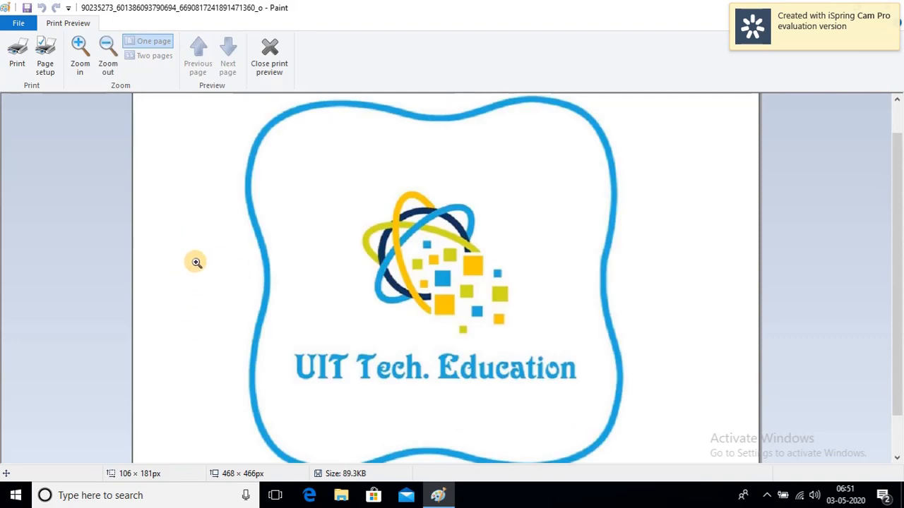
pyautogui.click(199, 279)
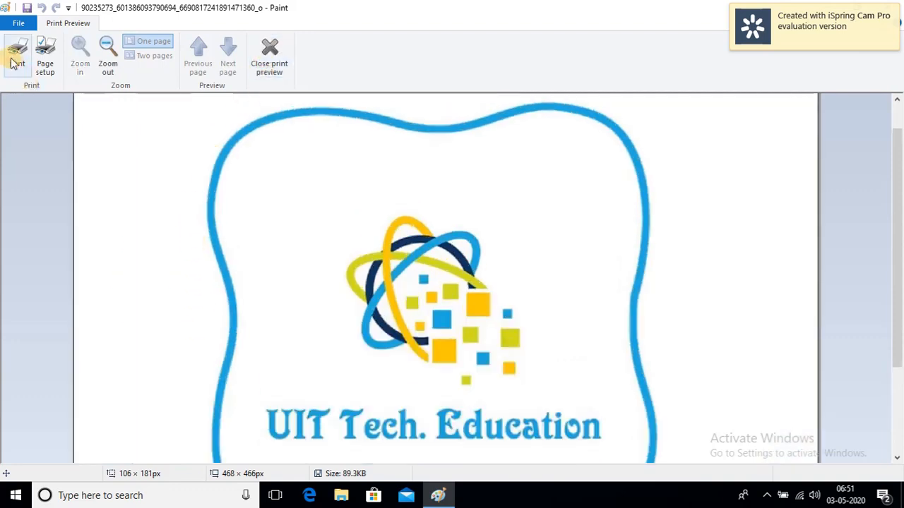
# Set the left page margin to 2 mm, apply it and check the logo's placement over the whole previewed page
pyautogui.click(42, 53)
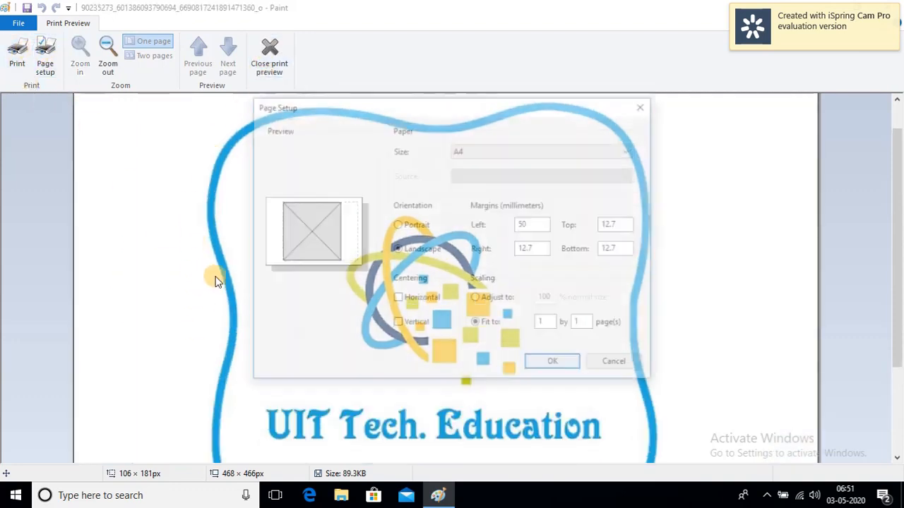
pyautogui.click(537, 224)
pyautogui.press('BackSpace')
pyautogui.press('BackSpace')
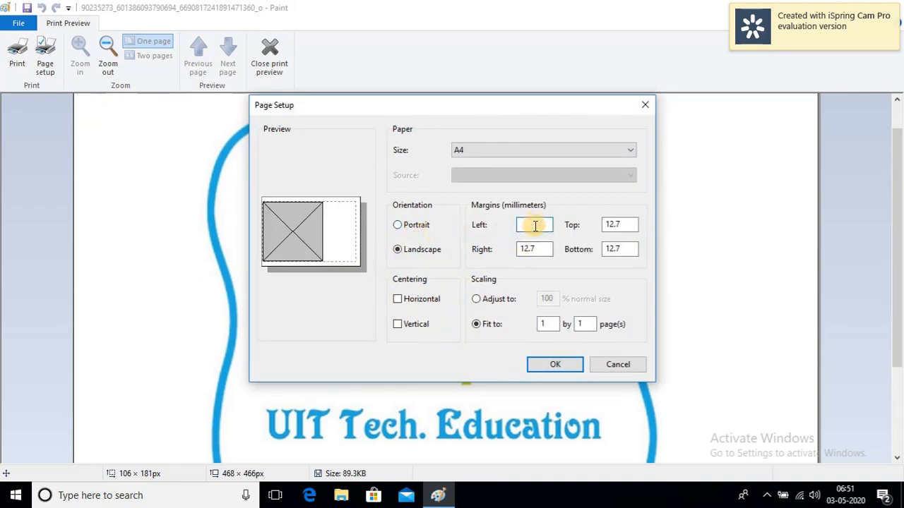
pyautogui.write('2')
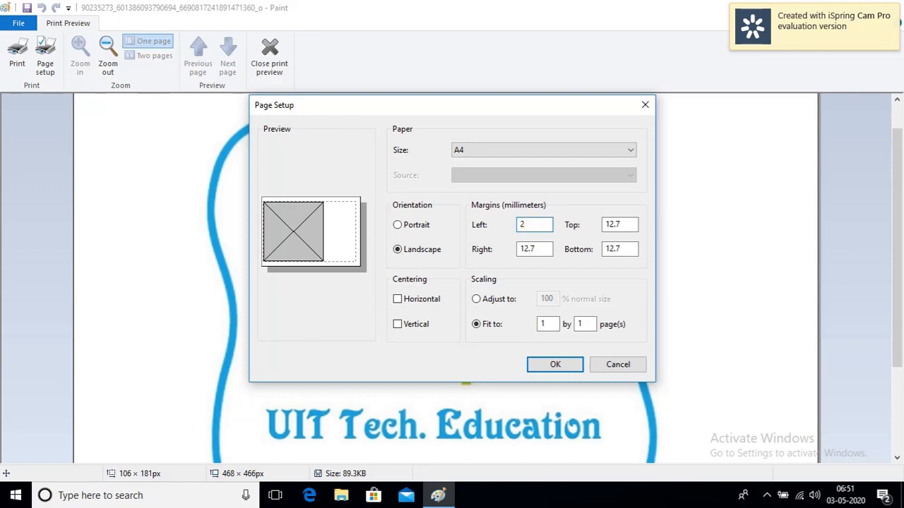
pyautogui.click(547, 363)
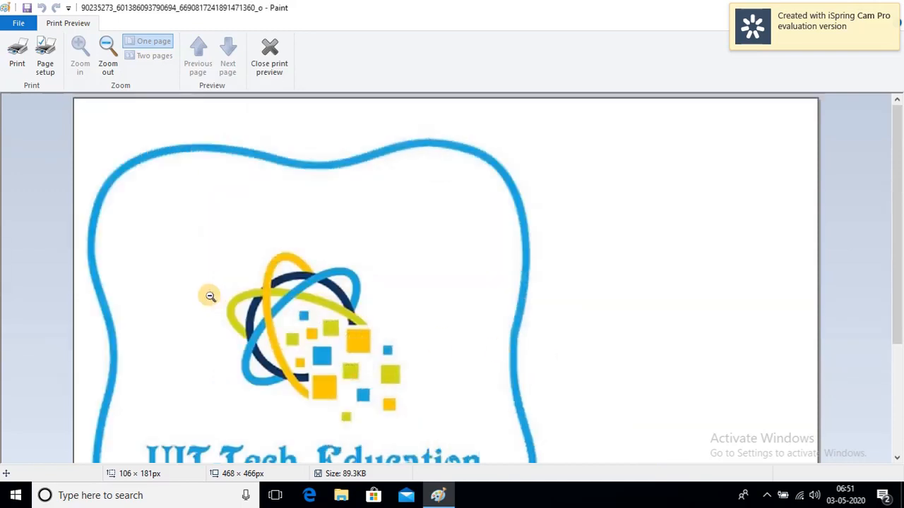
pyautogui.scroll(-3, 209, 295)
pyautogui.scroll(3, 79, 220)
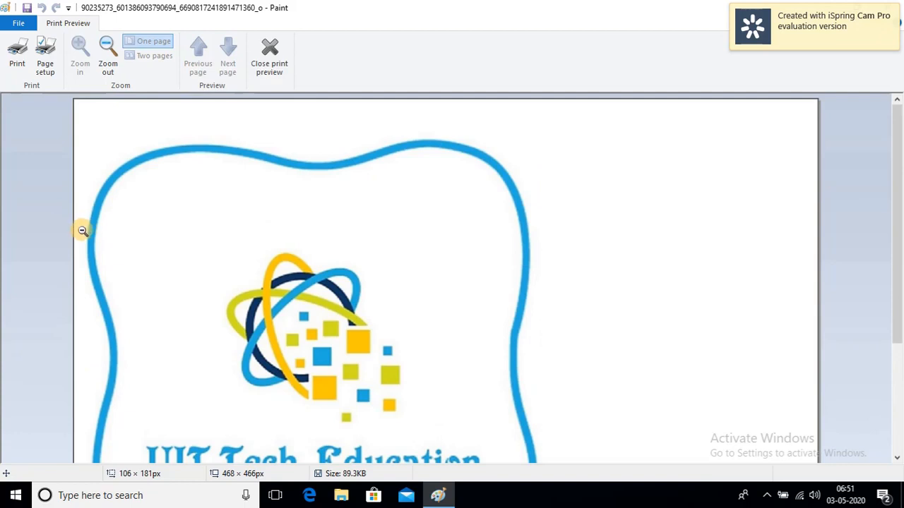
# Reopen the page setup and set both the left and the top margin to 2 mm
pyautogui.click(46, 62)
pyautogui.click(531, 223)
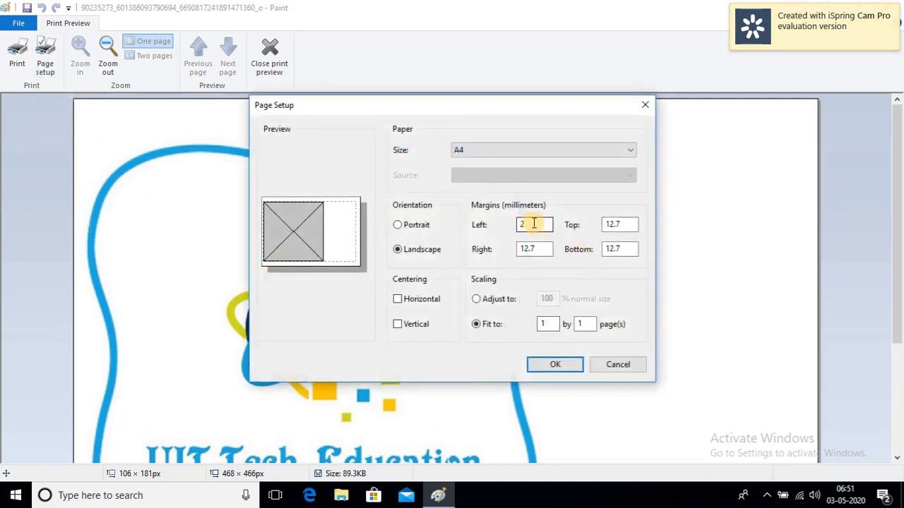
pyautogui.write('0')
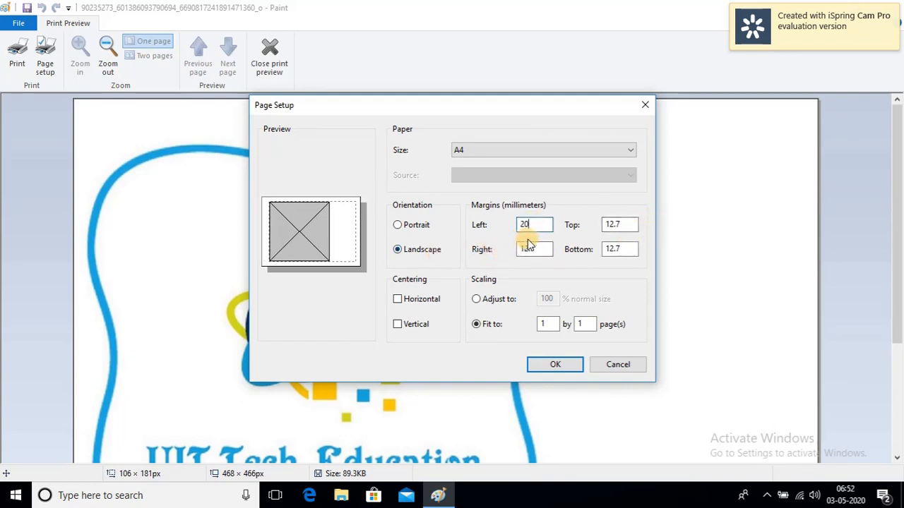
pyautogui.press('BackSpace')
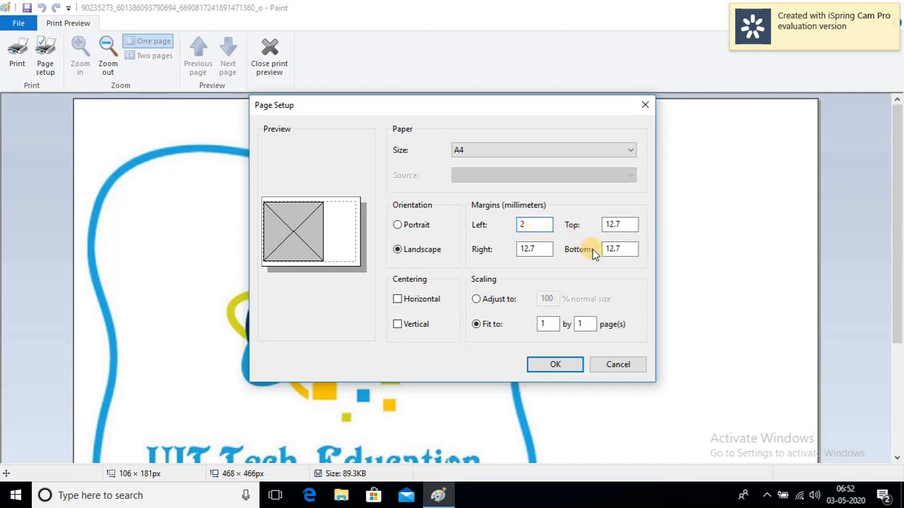
pyautogui.doubleClick(611, 226)
pyautogui.press('BackSpace')
pyautogui.write('2')
# Set the right and bottom page margins to 2 mm, apply the page setup and check the previewed page
pyautogui.click(542, 249)
pyautogui.press('BackSpace')
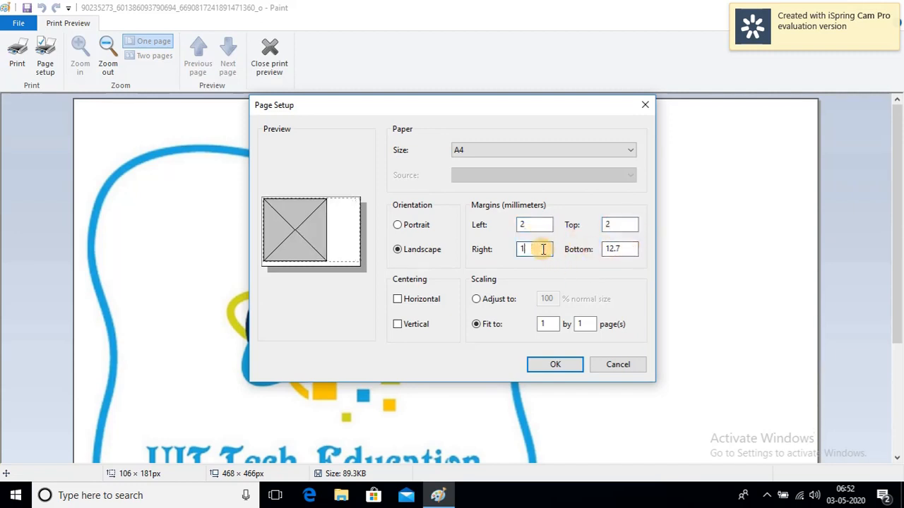
pyautogui.write('2')
pyautogui.click(633, 250)
pyautogui.press('BackSpace')
pyautogui.press('BackSpace')
pyautogui.press('BackSpace')
pyautogui.write('2')
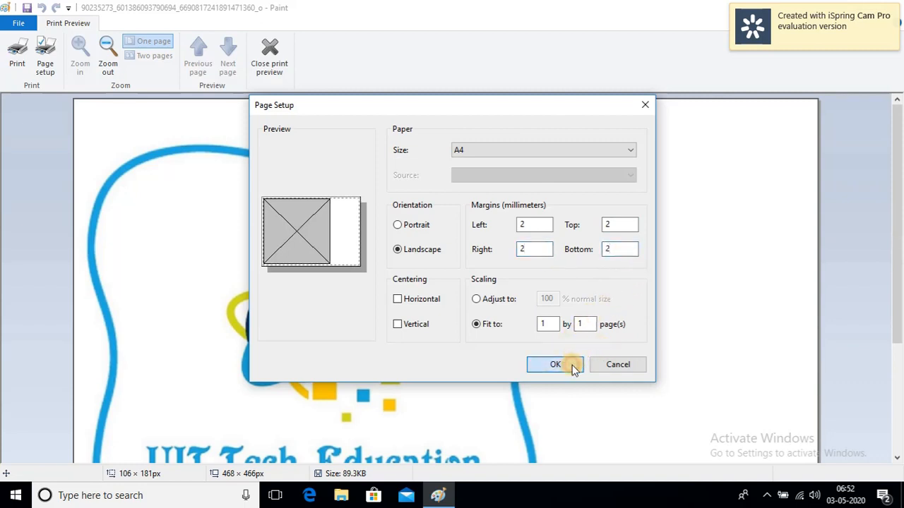
pyautogui.click(572, 364)
pyautogui.click(590, 343)
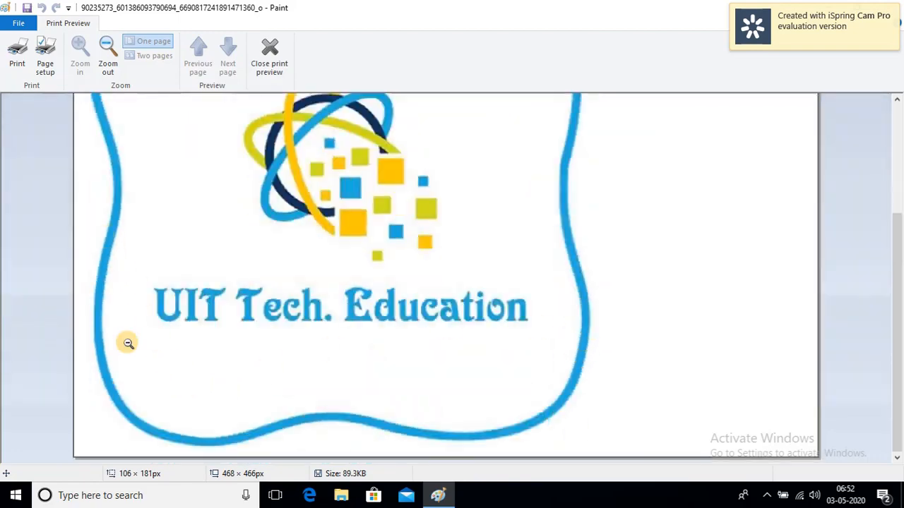
pyautogui.scroll(3, 305, 456)
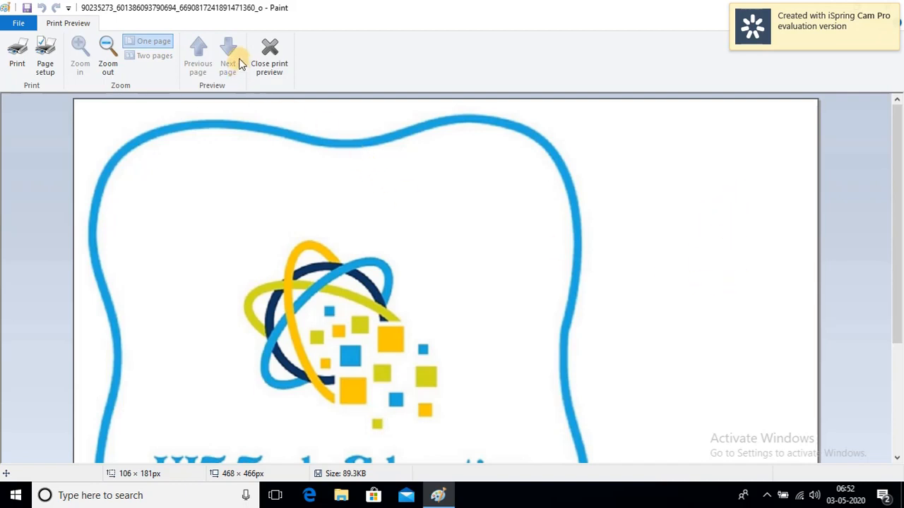
# Compare portrait and landscape orientation in the page setup and apply portrait to the logo page
pyautogui.click(42, 65)
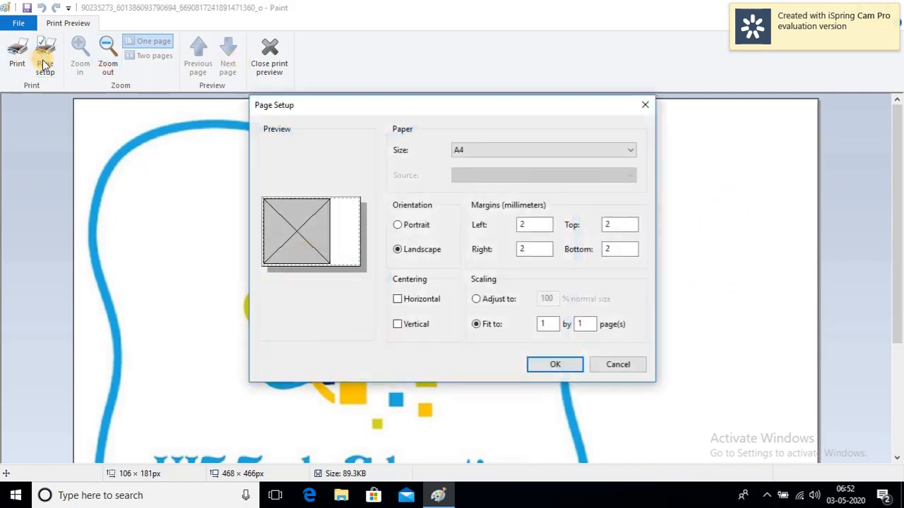
pyautogui.click(423, 225)
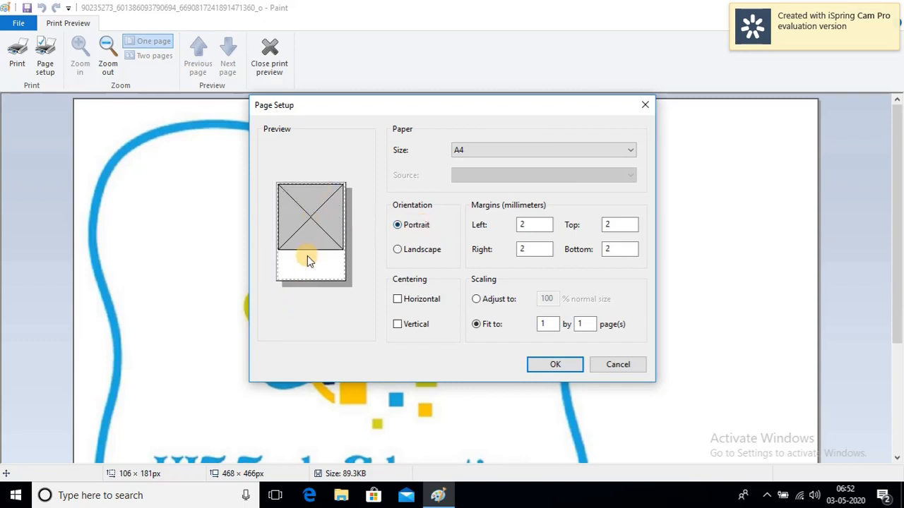
pyautogui.click(410, 250)
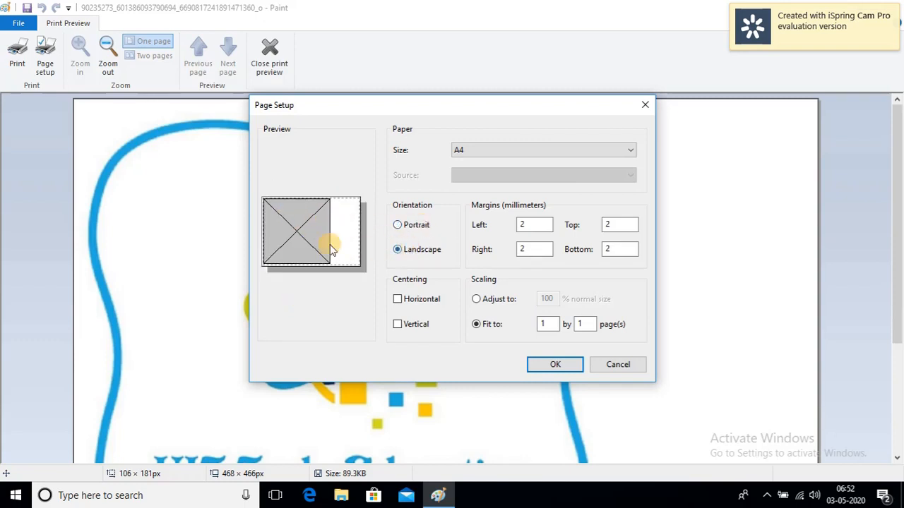
pyautogui.click(407, 229)
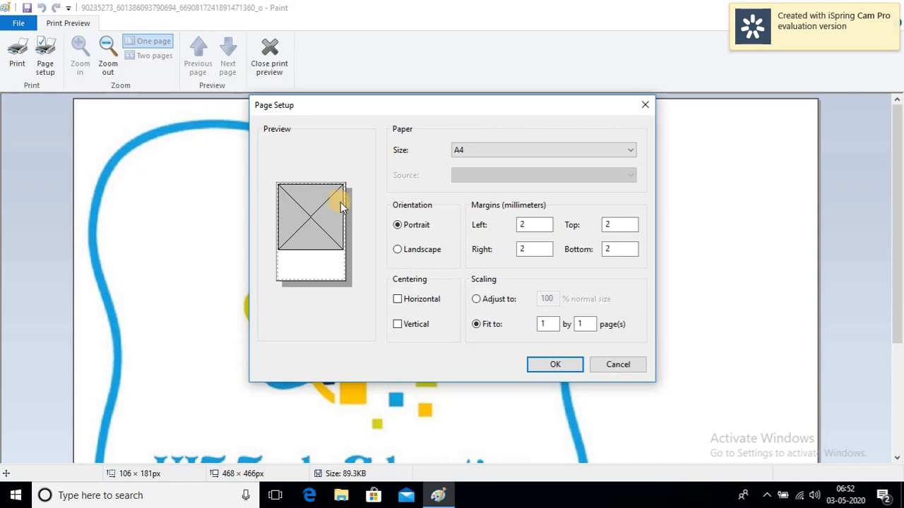
pyautogui.click(421, 247)
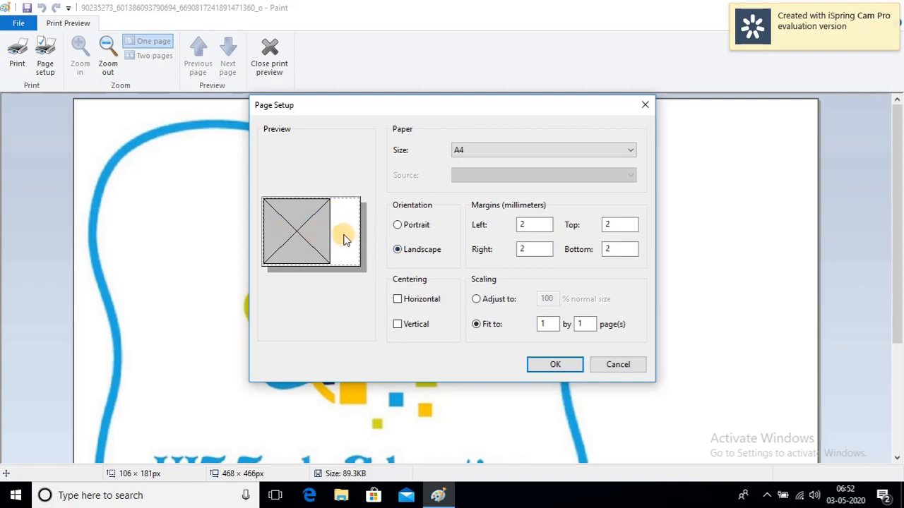
pyautogui.click(413, 226)
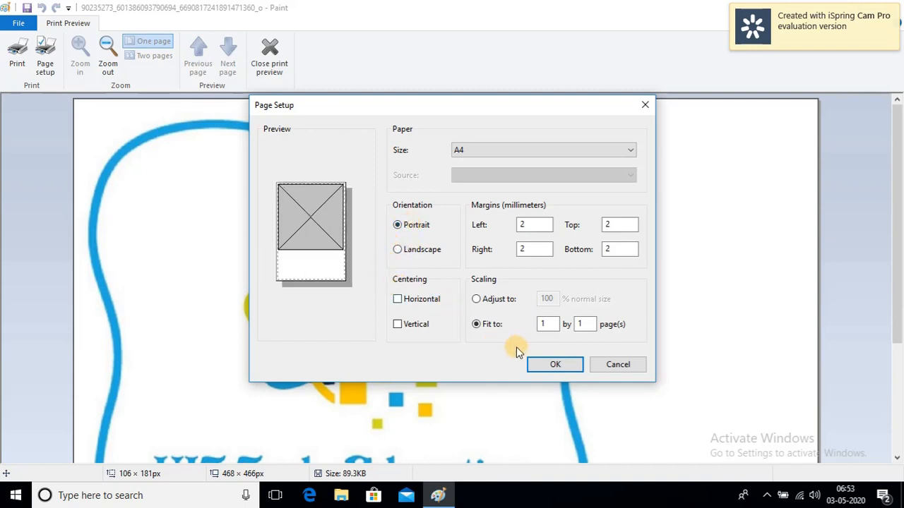
pyautogui.click(552, 364)
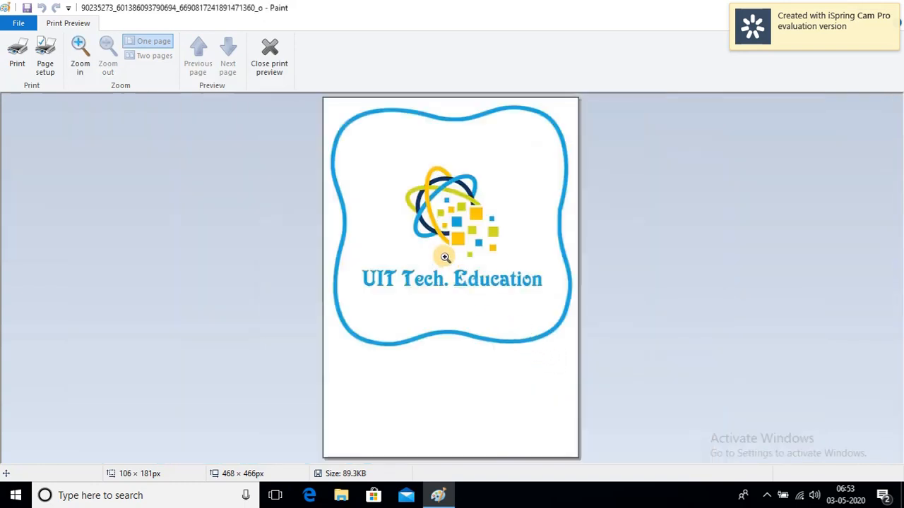
# Set the page orientation to landscape, apply it and inspect the previewed page magnified and at full-page view
pyautogui.click(45, 64)
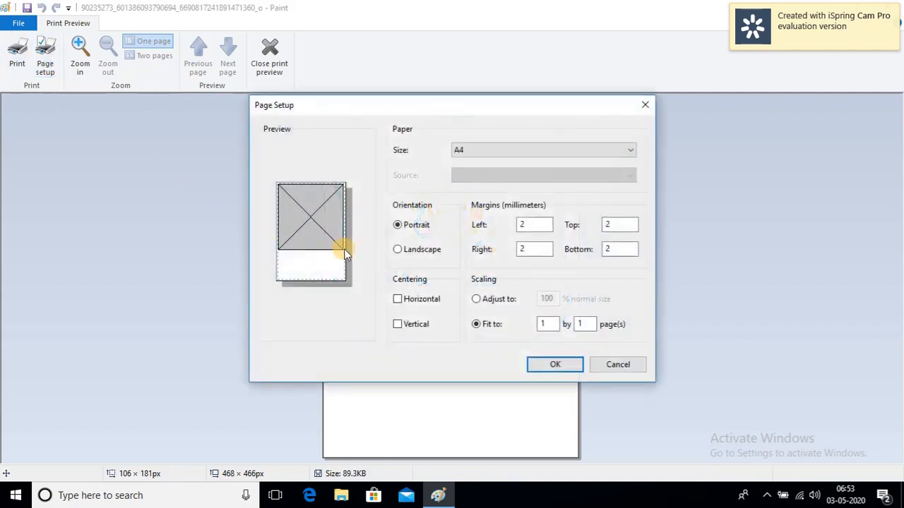
pyautogui.click(423, 250)
pyautogui.click(542, 368)
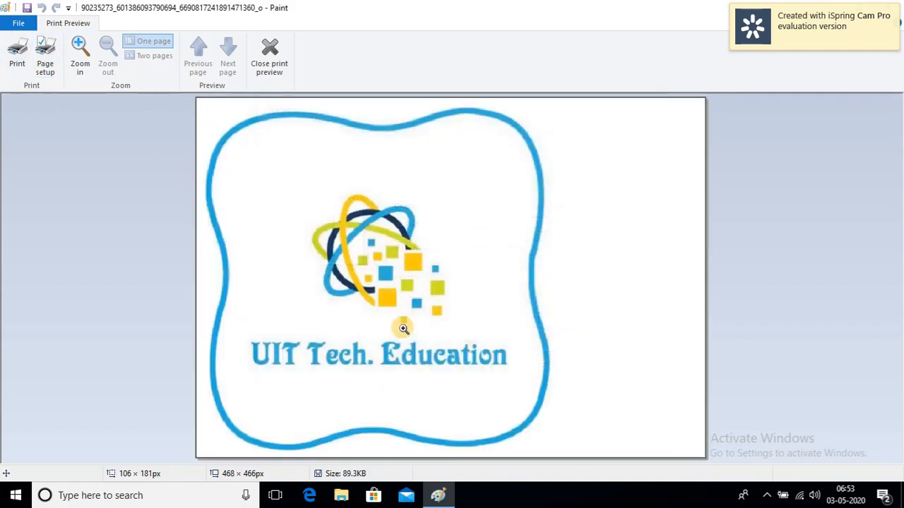
pyautogui.click(79, 56)
pyautogui.click(79, 56)
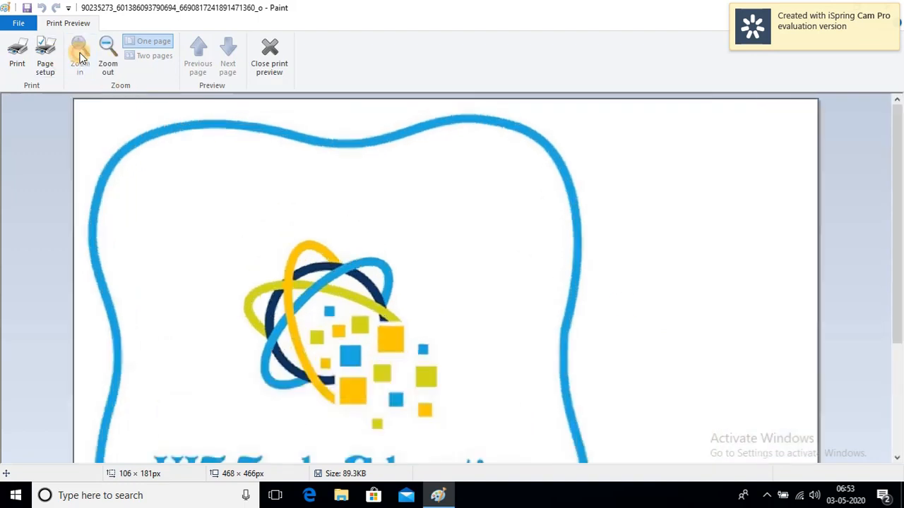
pyautogui.click(105, 53)
pyautogui.click(104, 53)
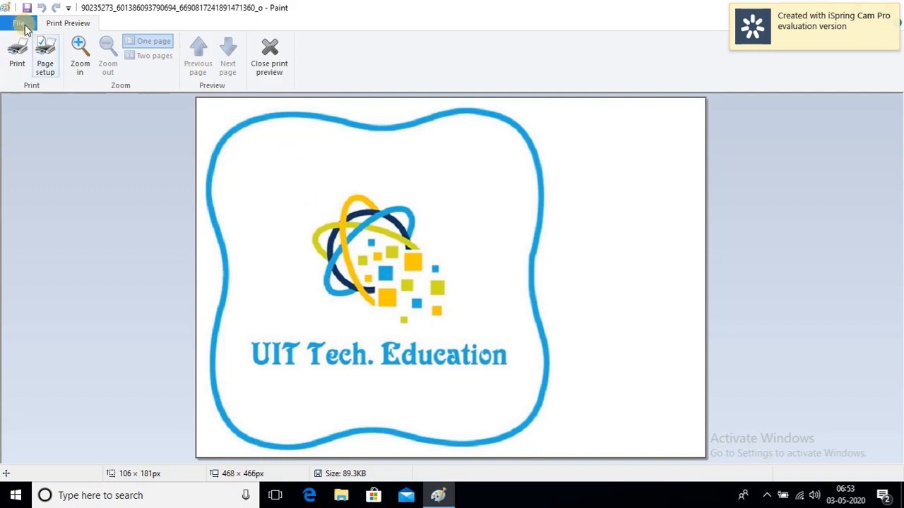
# Close the print preview and enlarge the canvas around the logo to about 1275 × 545 px
pyautogui.click(293, 65)
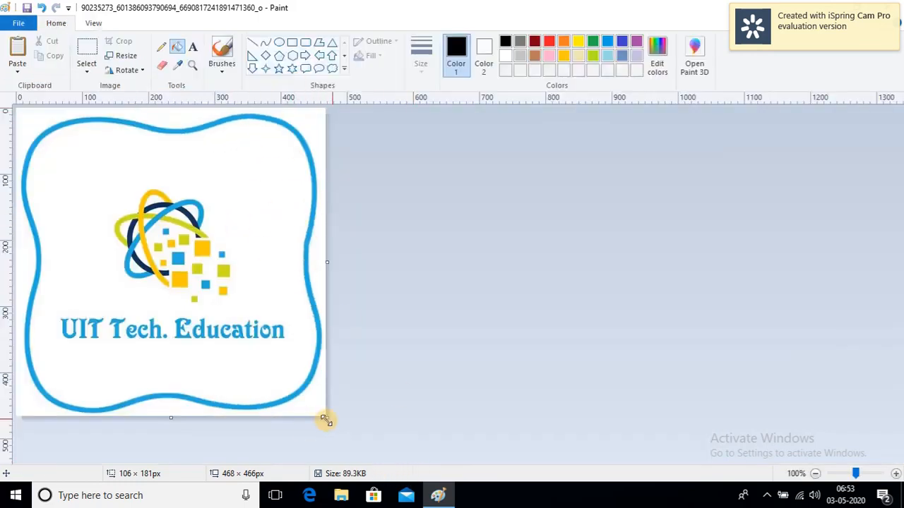
pyautogui.moveTo(326, 418); pyautogui.dragTo(863, 471)
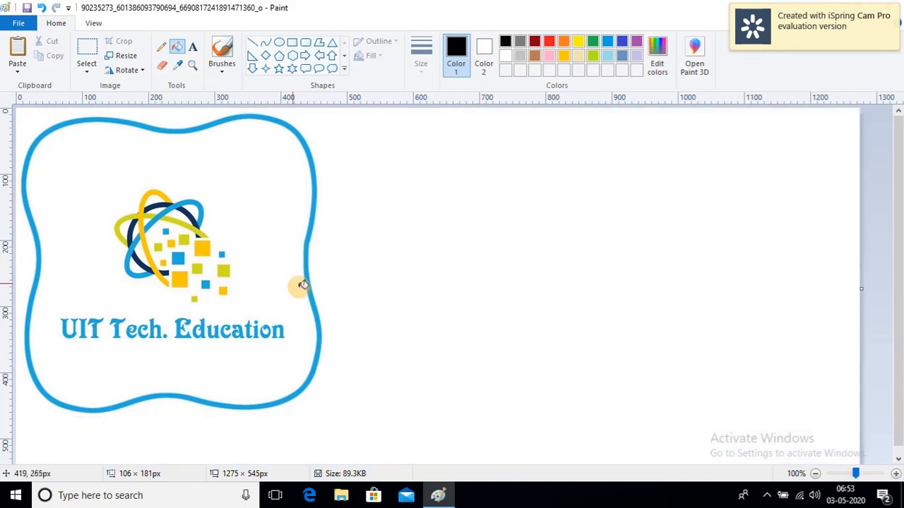
# Duplicate the logo with a rectangular selection of about 491 × 465 px and place the copy at the right end of the canvas
pyautogui.click(88, 51)
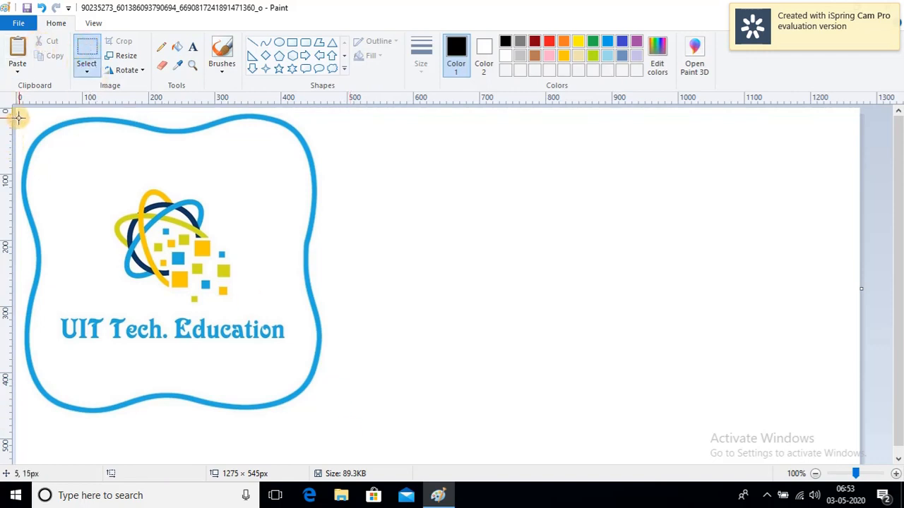
pyautogui.moveTo(19, 113); pyautogui.dragTo(343, 418)
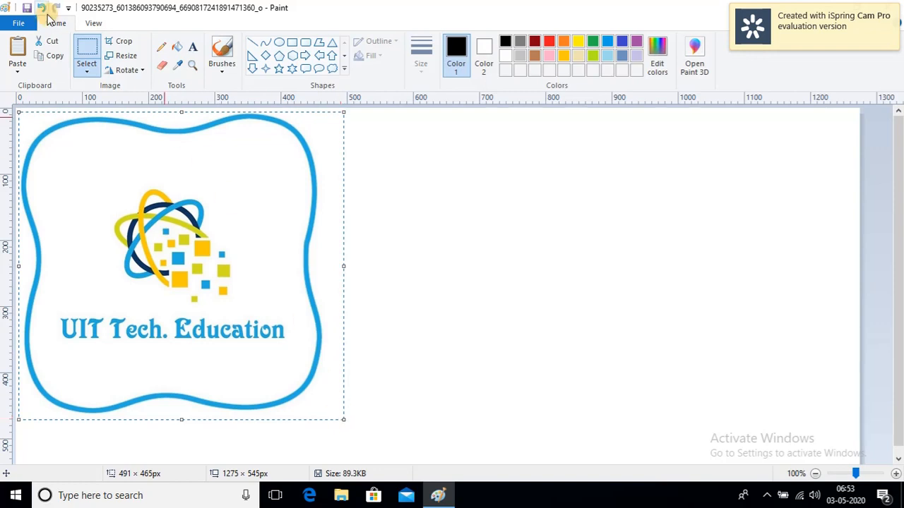
pyautogui.click(16, 49)
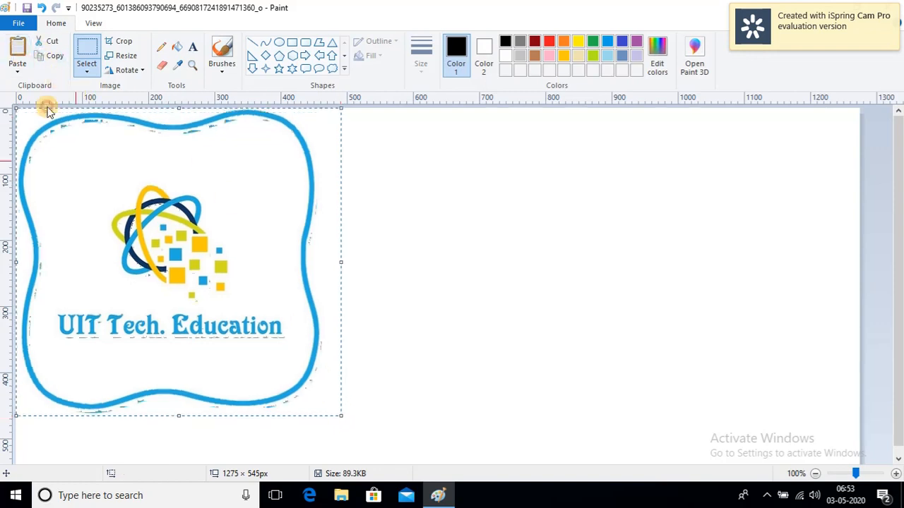
pyautogui.moveTo(151, 238); pyautogui.dragTo(669, 226)
pyautogui.scroll(-1, 121, 156)
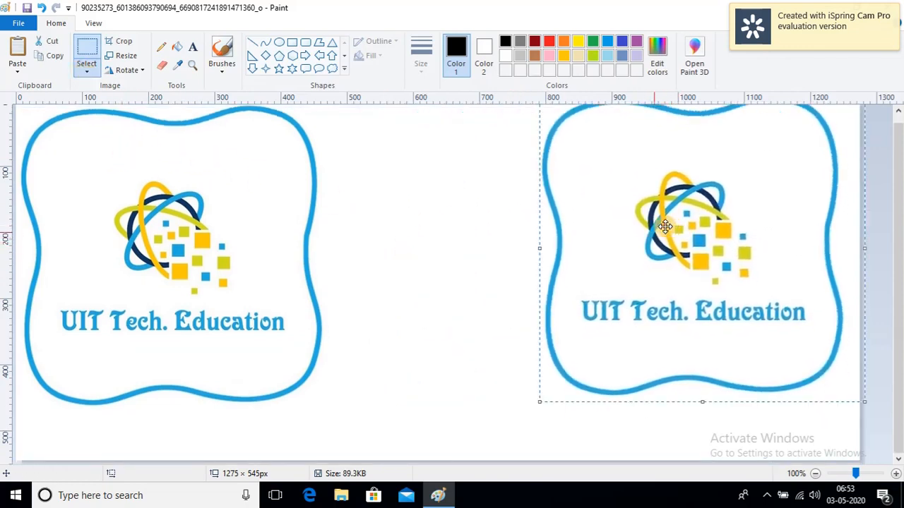
pyautogui.click(383, 242)
# View the picture with both logos in print preview and return to the canvas
pyautogui.click(33, 24)
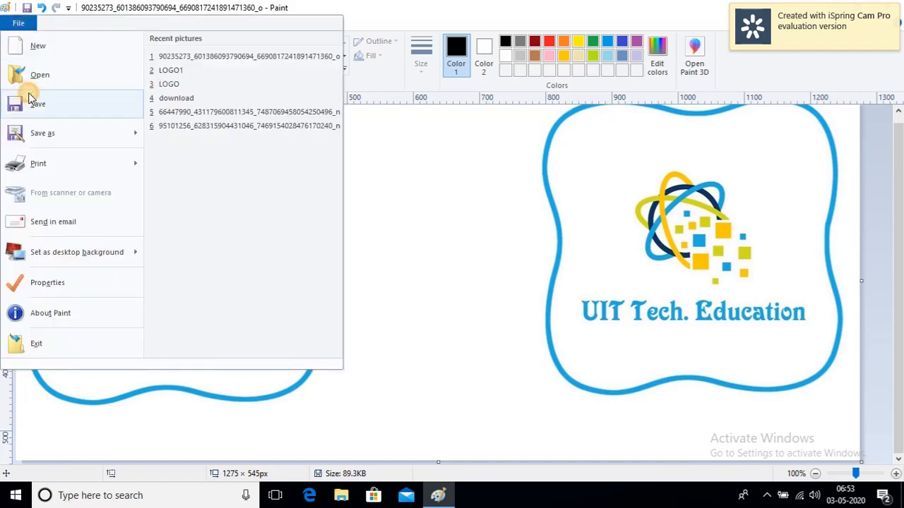
pyautogui.moveTo(61, 175)
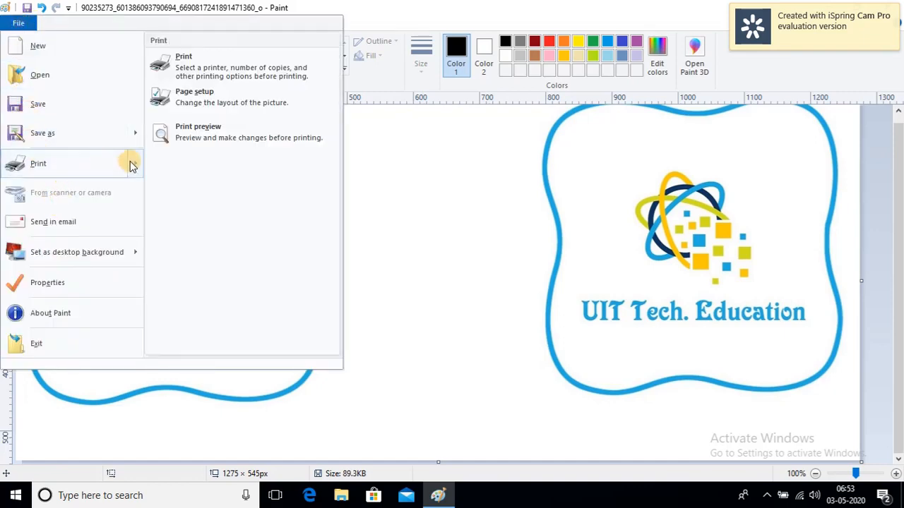
pyautogui.click(233, 145)
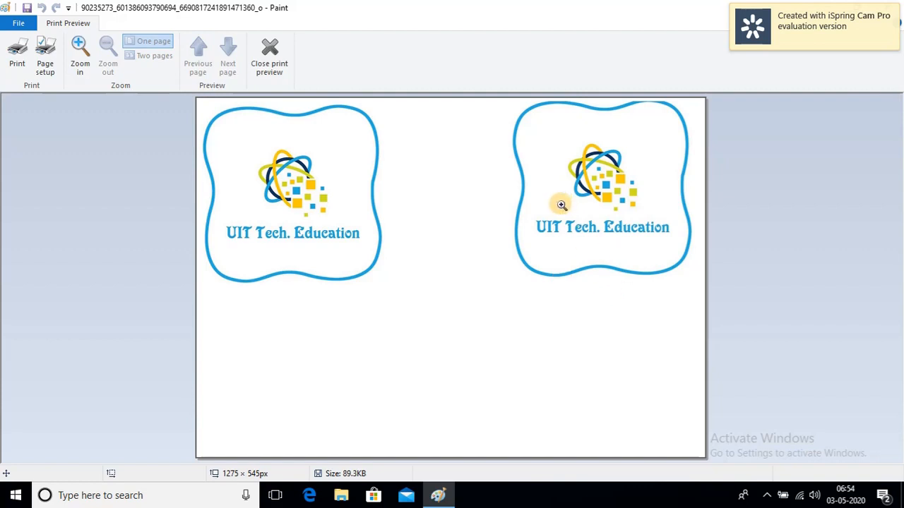
pyautogui.click(263, 56)
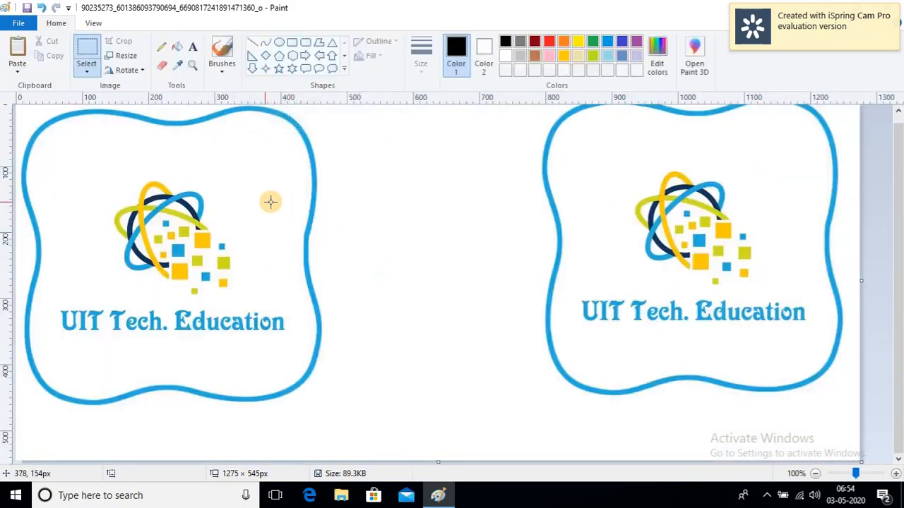
# Select the entire picture with both logos and copy it
pyautogui.click(90, 51)
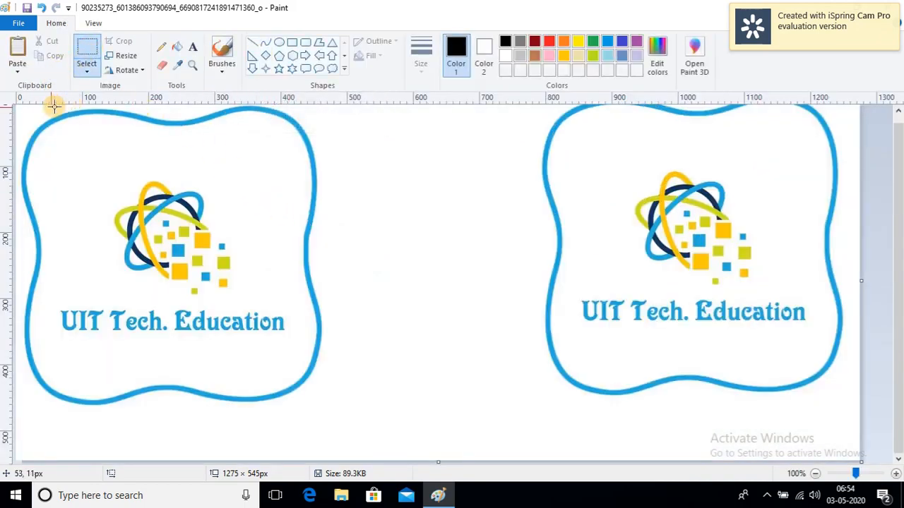
pyautogui.click(87, 71)
pyautogui.click(117, 146)
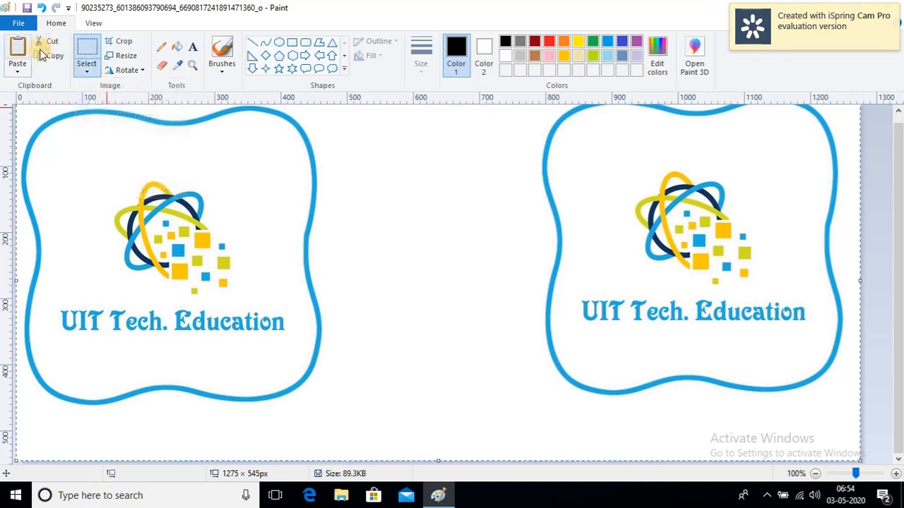
pyautogui.moveTo(364, 346); pyautogui.dragTo(364, 353)
pyautogui.moveTo(382, 284); pyautogui.dragTo(489, 398)
pyautogui.moveTo(605, 343); pyautogui.dragTo(458, 178)
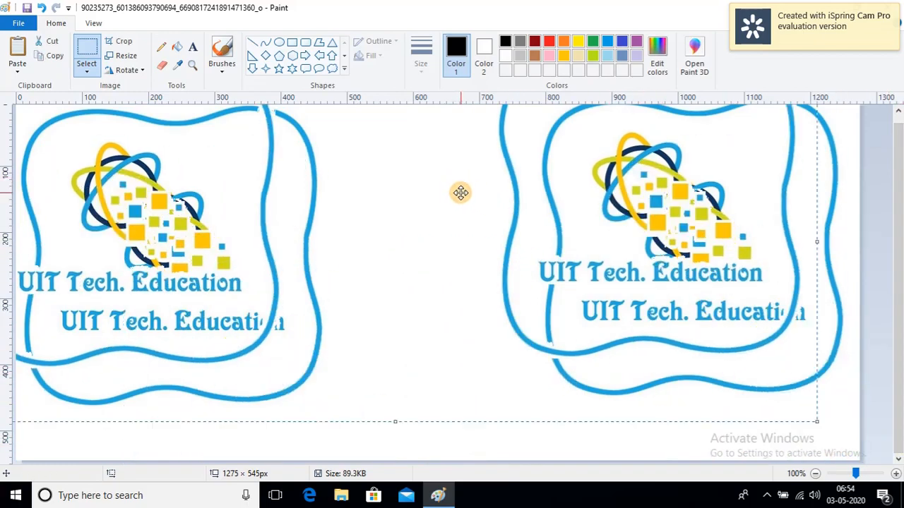
pyautogui.hotkey('ctrl', 'z')
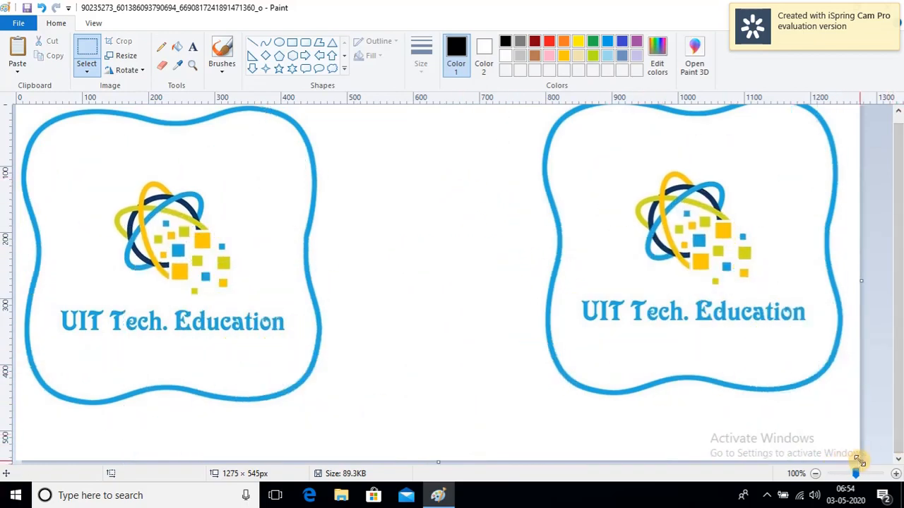
# Enlarge the canvas around the two logos to about 1385 × 792 px
pyautogui.moveTo(861, 463); pyautogui.dragTo(903, 506)
pyautogui.scroll(-2, 866, 429)
pyautogui.moveTo(827, 459); pyautogui.dragTo(903, 507)
pyautogui.scroll(-2, 884, 440)
pyautogui.moveTo(892, 449); pyautogui.dragTo(892, 466)
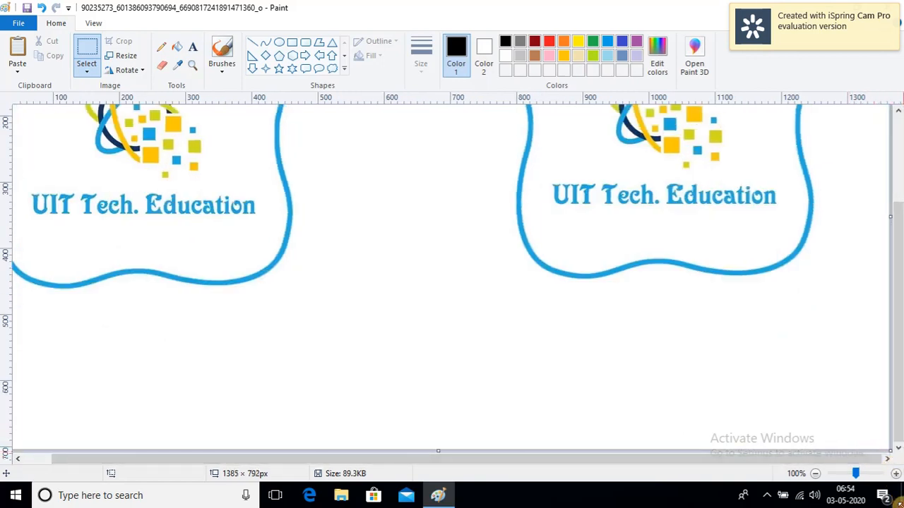
pyautogui.scroll(-2, 656, 319)
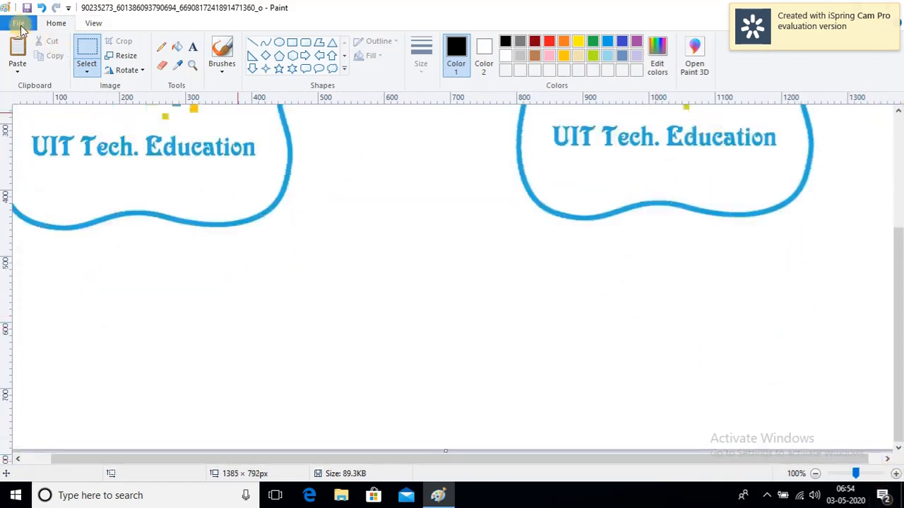
# Paste the copied pair of logos, place it below the original pair and show the picture in print preview
pyautogui.click(17, 53)
pyautogui.moveTo(262, 289); pyautogui.dragTo(244, 431)
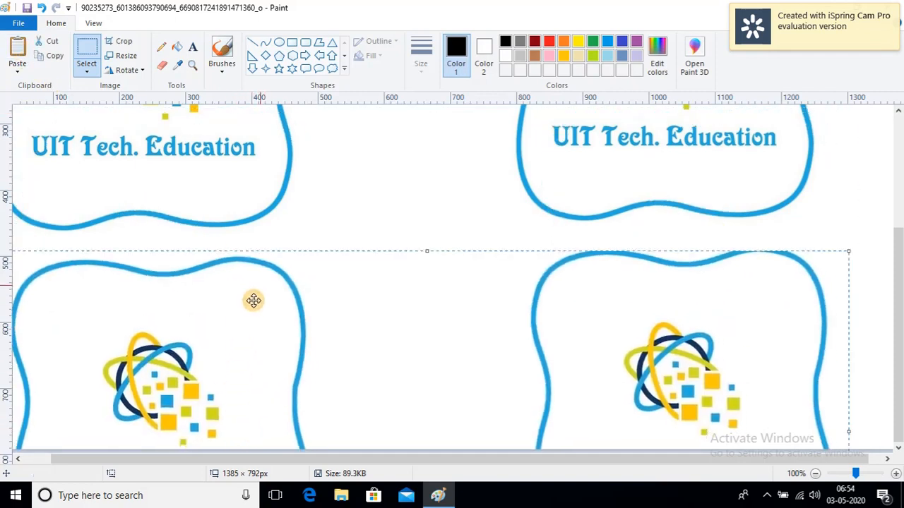
pyautogui.click(18, 23)
pyautogui.moveTo(84, 162)
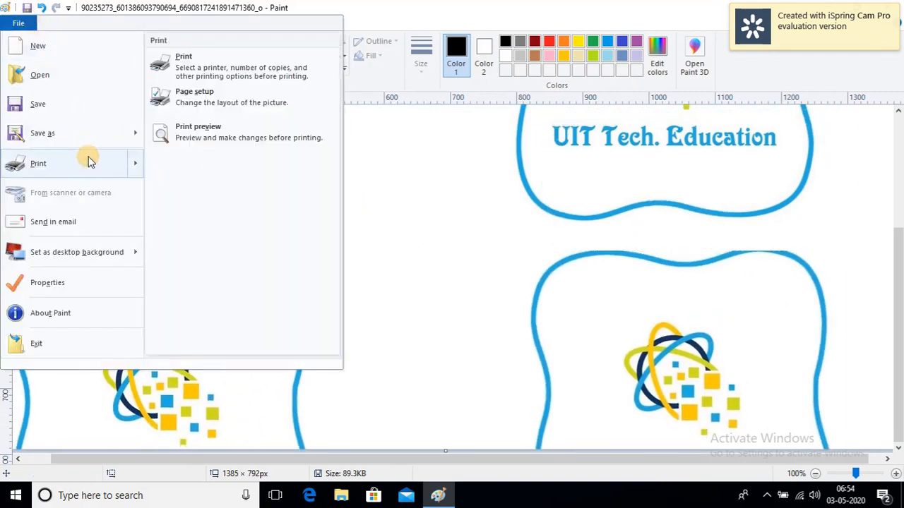
pyautogui.click(227, 143)
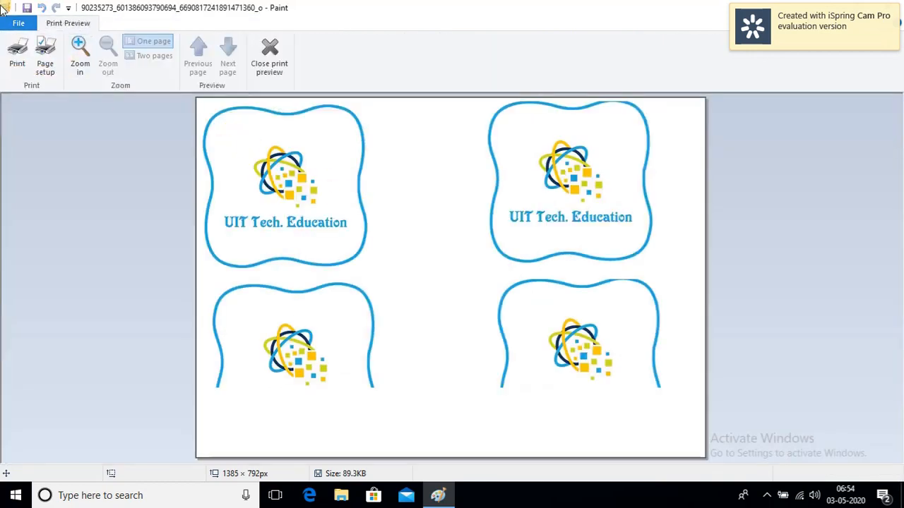
# In the page setup, try Letter paper, return to A4 and set the scaling to fit 1 by 2 pages
pyautogui.click(44, 53)
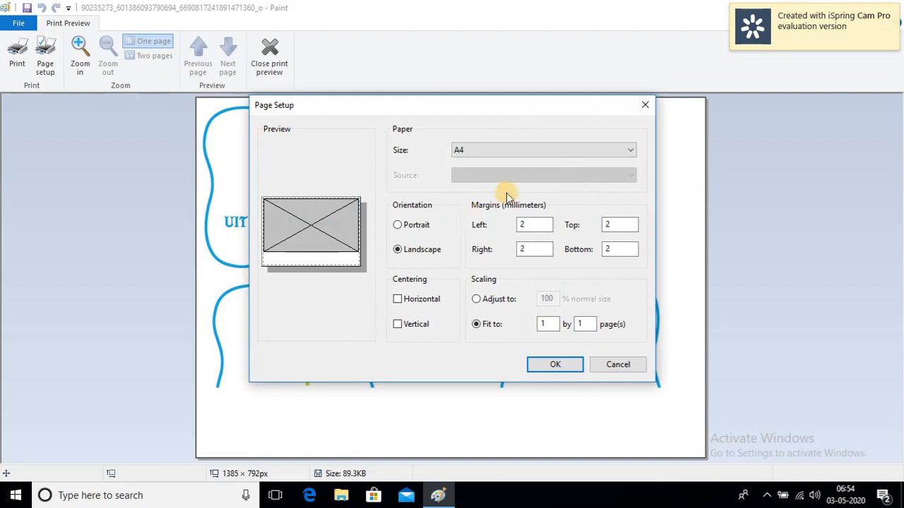
pyautogui.click(513, 152)
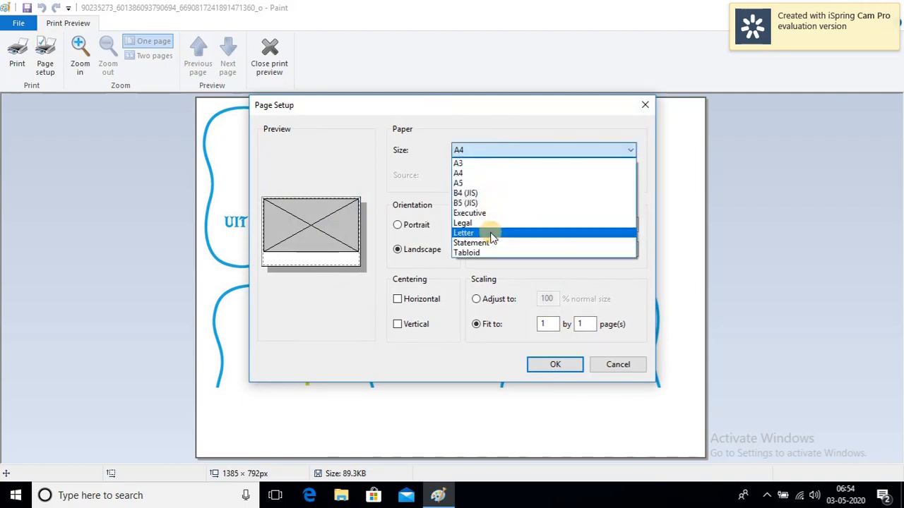
pyautogui.click(492, 233)
pyautogui.click(488, 154)
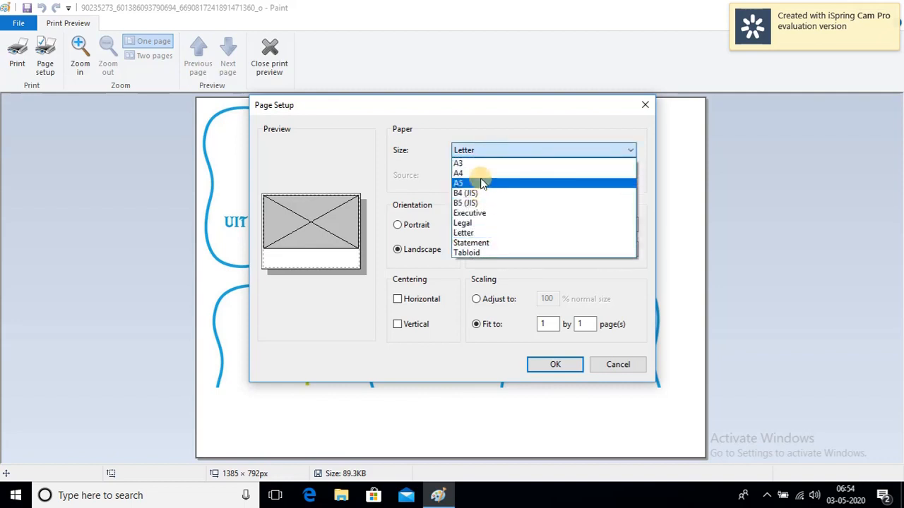
pyautogui.click(491, 174)
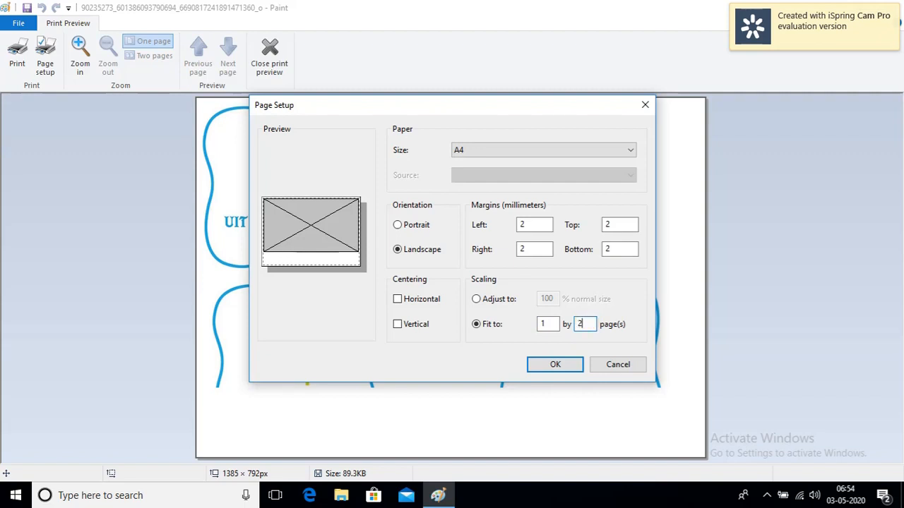
pyautogui.click(563, 364)
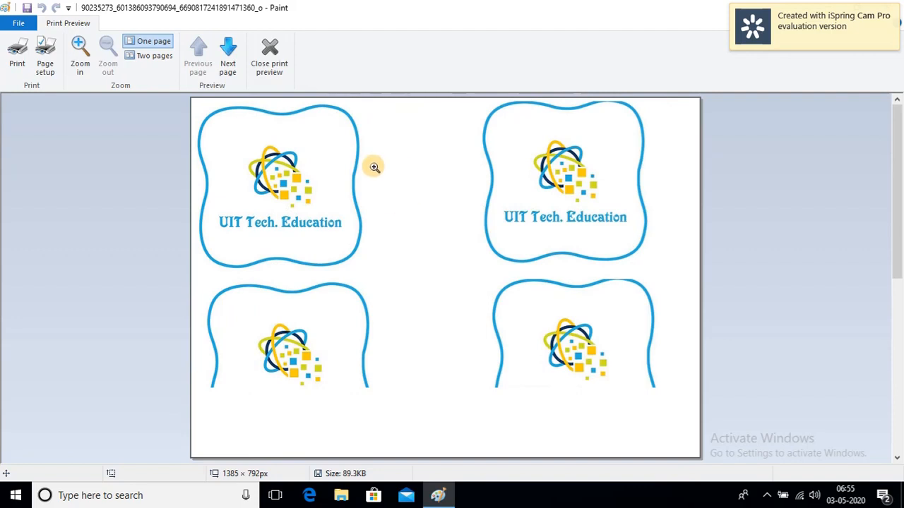
# Examine both previewed pages one at a time and side by side, and close the print preview
pyautogui.click(226, 53)
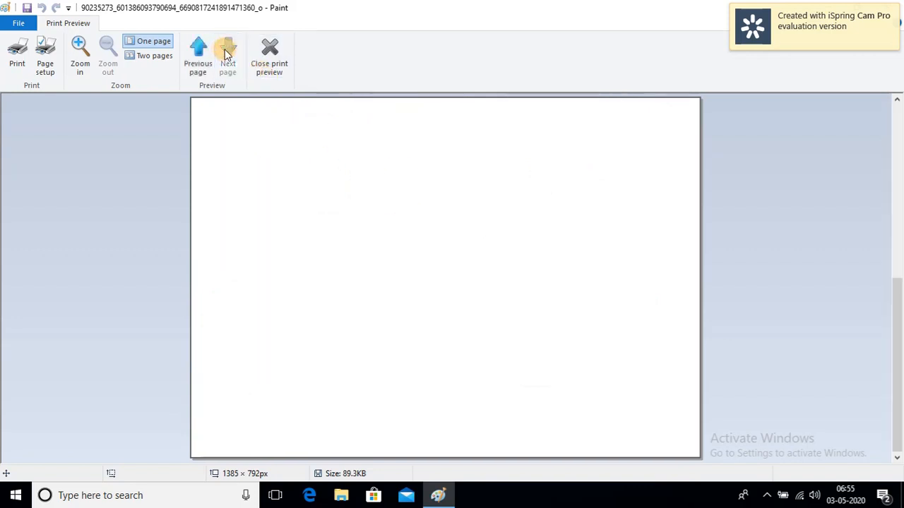
pyautogui.click(199, 50)
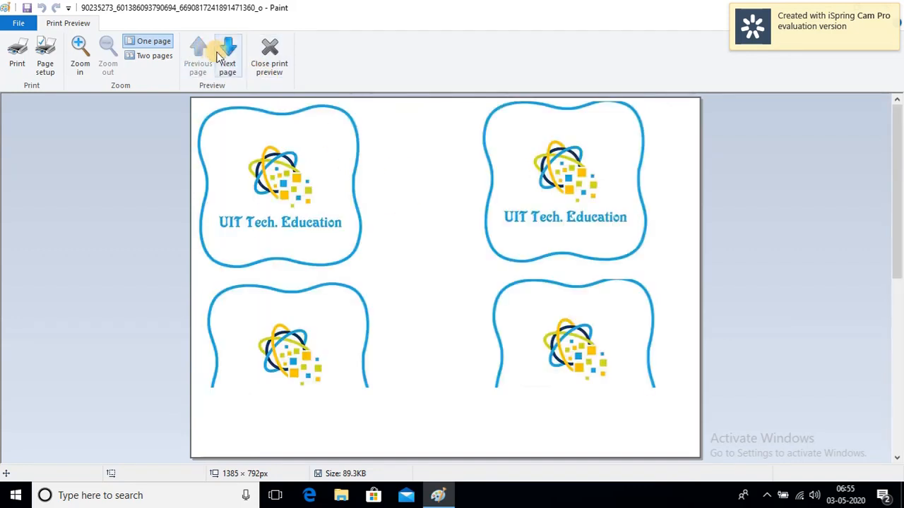
pyautogui.click(225, 56)
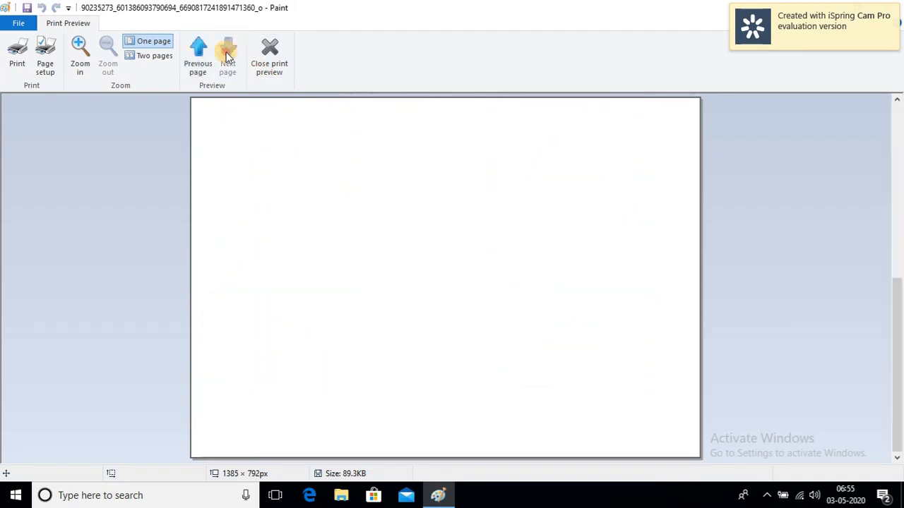
pyautogui.click(151, 57)
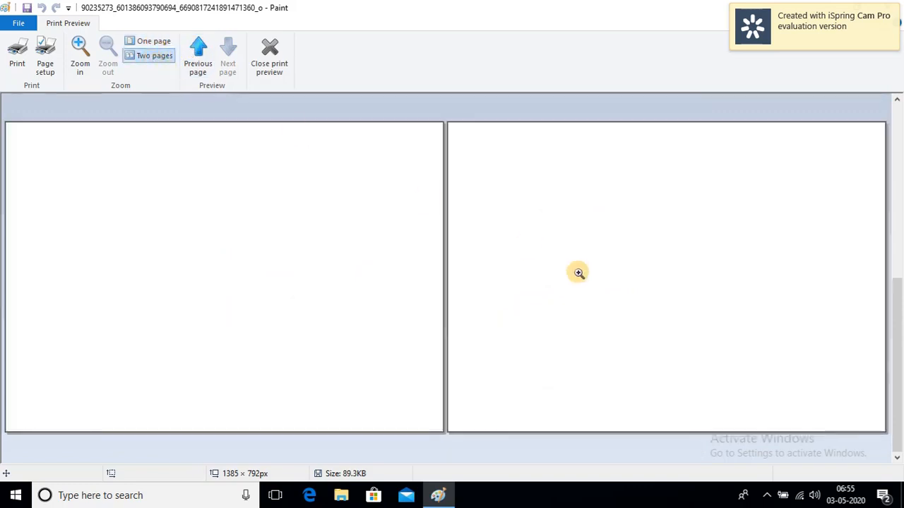
pyautogui.click(157, 43)
pyautogui.click(198, 50)
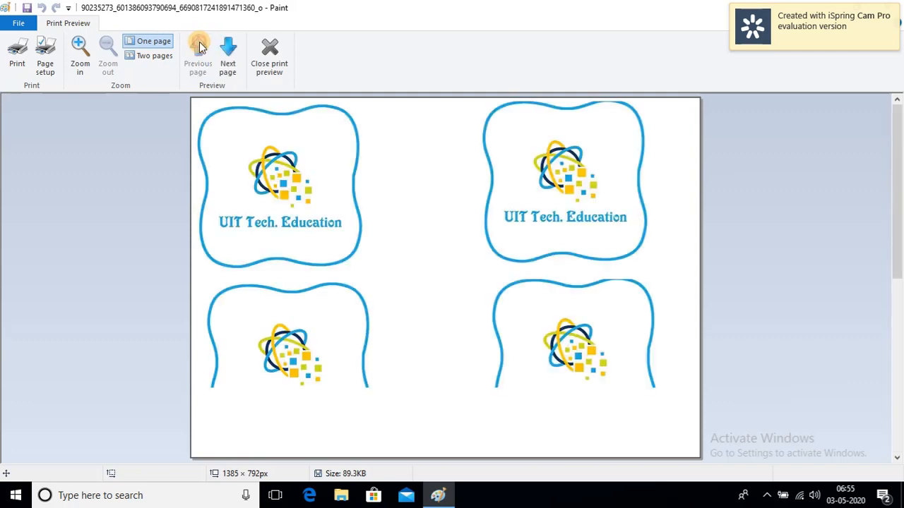
pyautogui.click(267, 51)
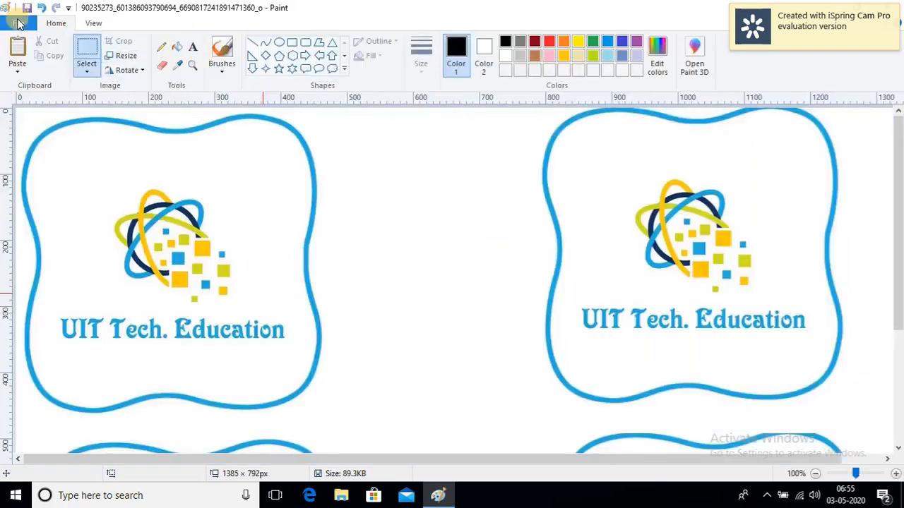
# Try to print the picture with Microsoft Print to PDF, cancel saving the output and dismiss the message
pyautogui.click(15, 21)
pyautogui.moveTo(63, 158)
pyautogui.click(198, 74)
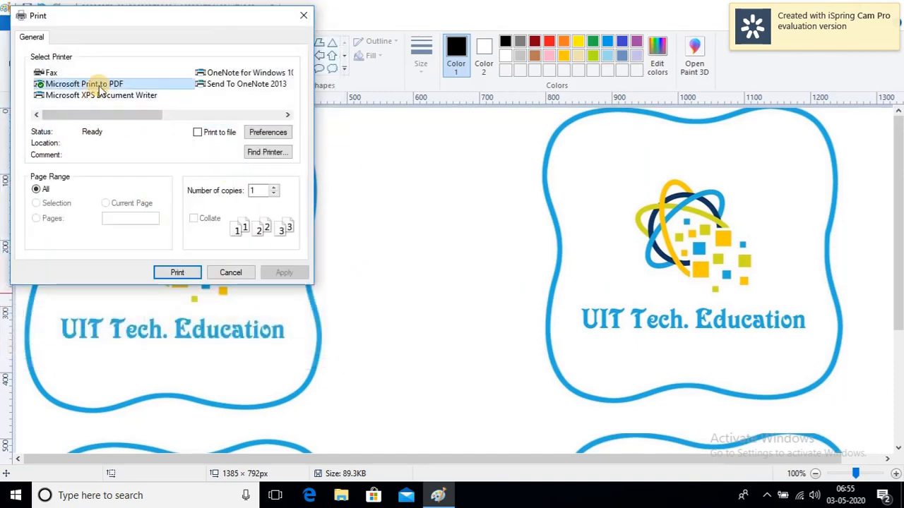
pyautogui.click(99, 84)
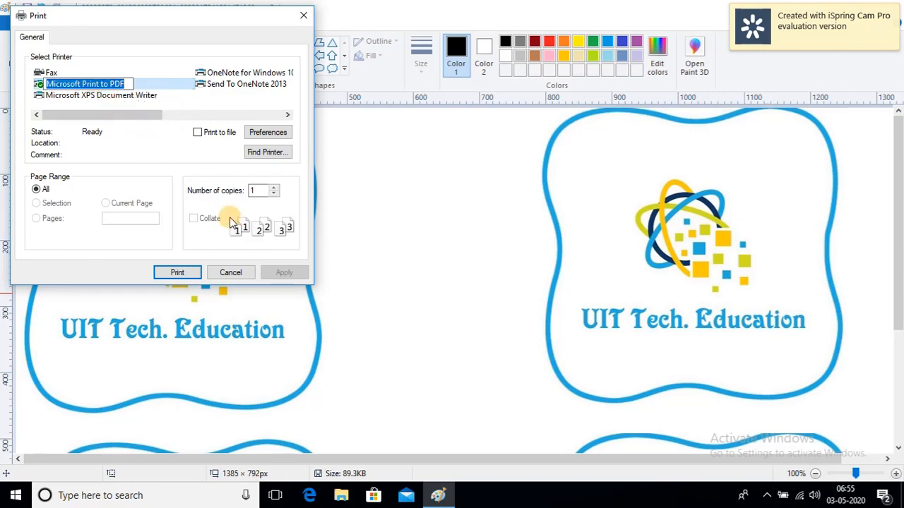
pyautogui.click(145, 81)
pyautogui.press('Return')
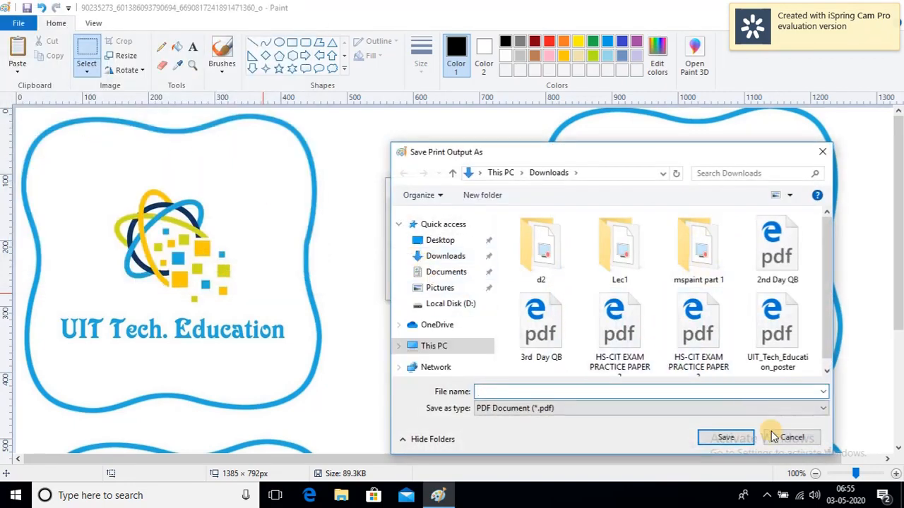
pyautogui.click(783, 436)
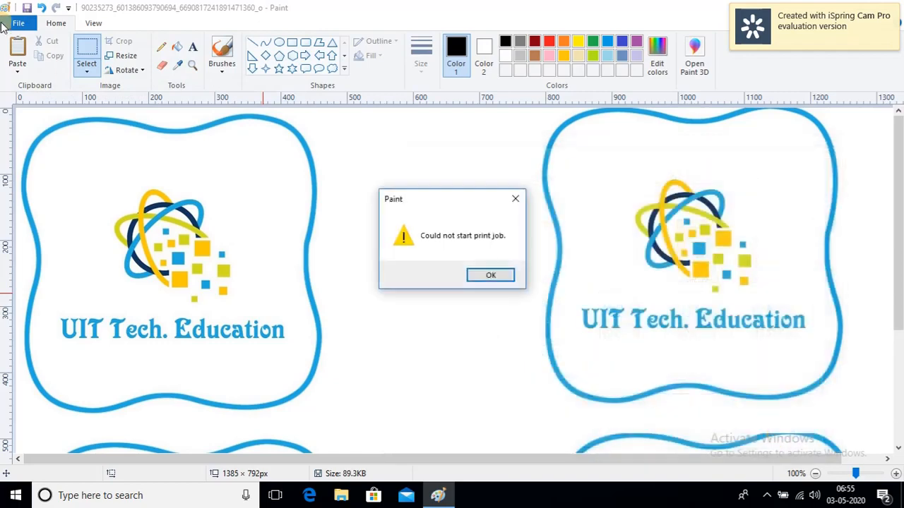
pyautogui.click(471, 276)
# Set the number of print copies to 4 and cancel the print job
pyautogui.click(15, 24)
pyautogui.moveTo(85, 165)
pyautogui.click(211, 64)
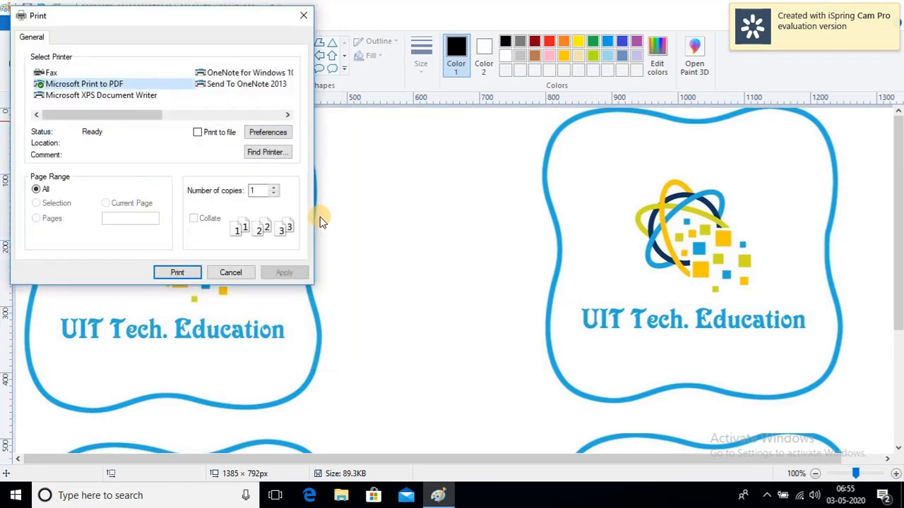
pyautogui.moveTo(261, 191); pyautogui.dragTo(243, 189)
pyautogui.write('4')
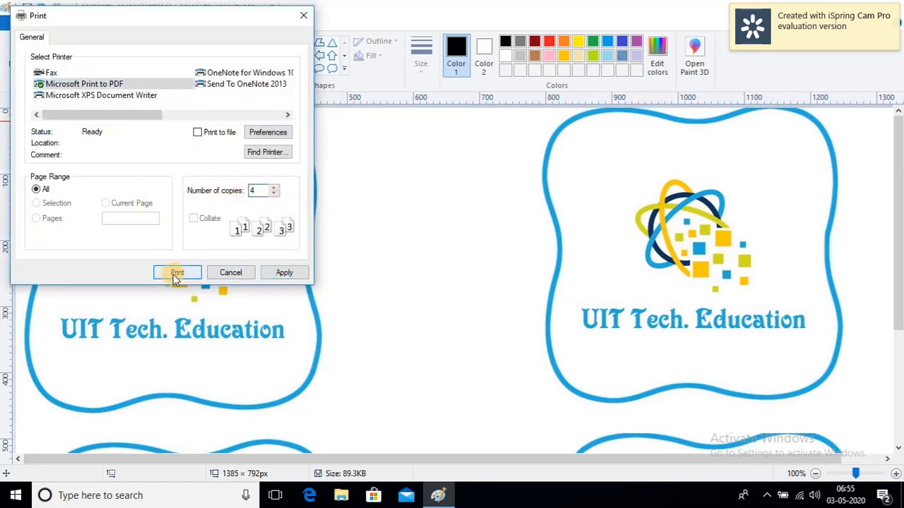
pyautogui.click(219, 277)
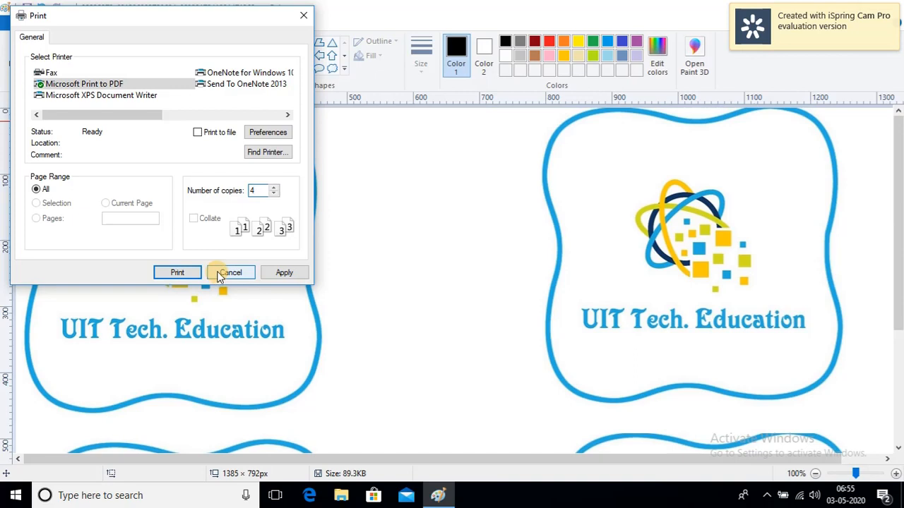
# Review the Fill, Tile and Center desktop background options, look at the current desktop and return to the picture
pyautogui.click(19, 26)
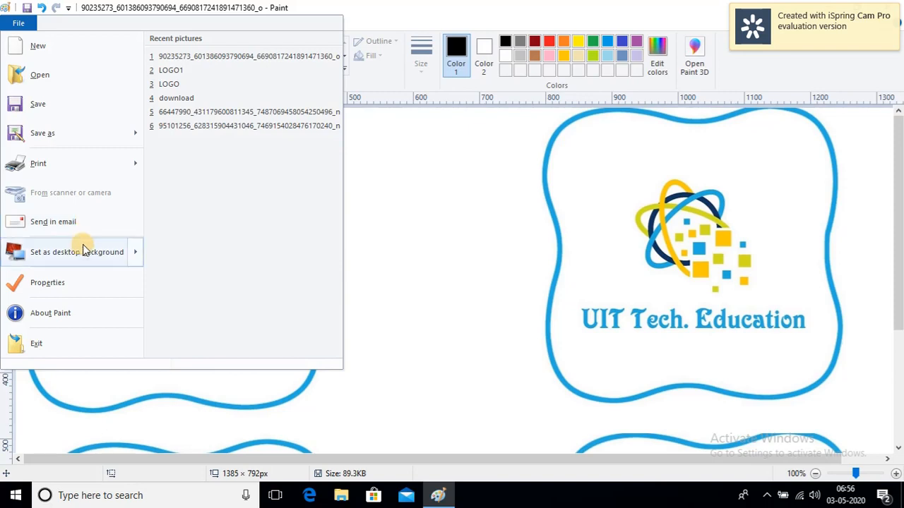
pyautogui.moveTo(88, 252)
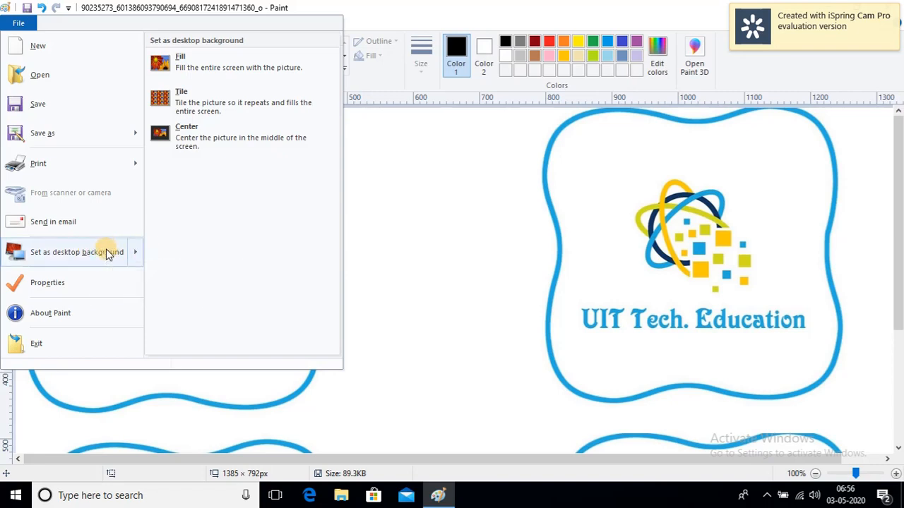
pyautogui.click(466, 264)
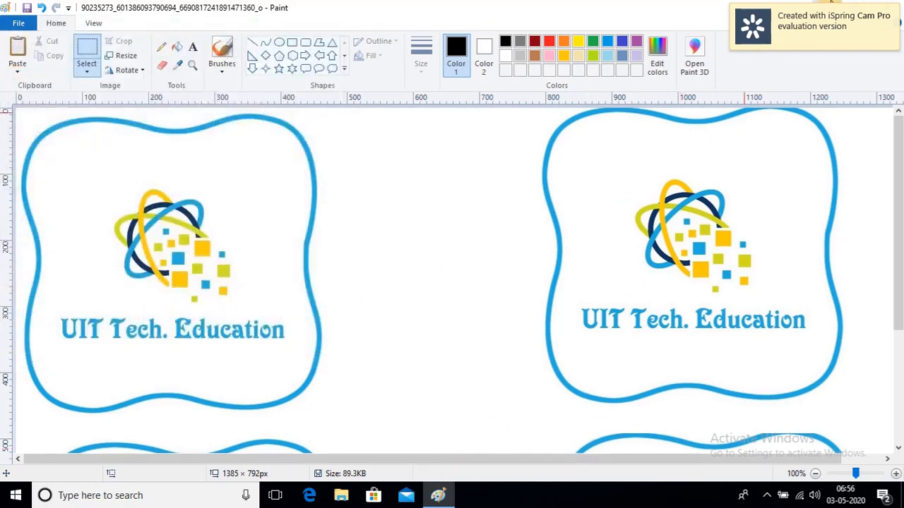
pyautogui.click(828, 5)
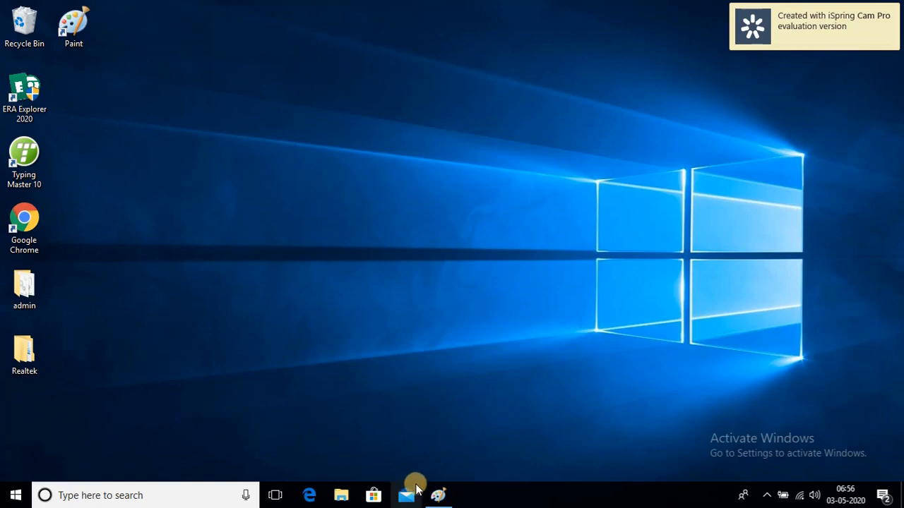
pyautogui.click(436, 496)
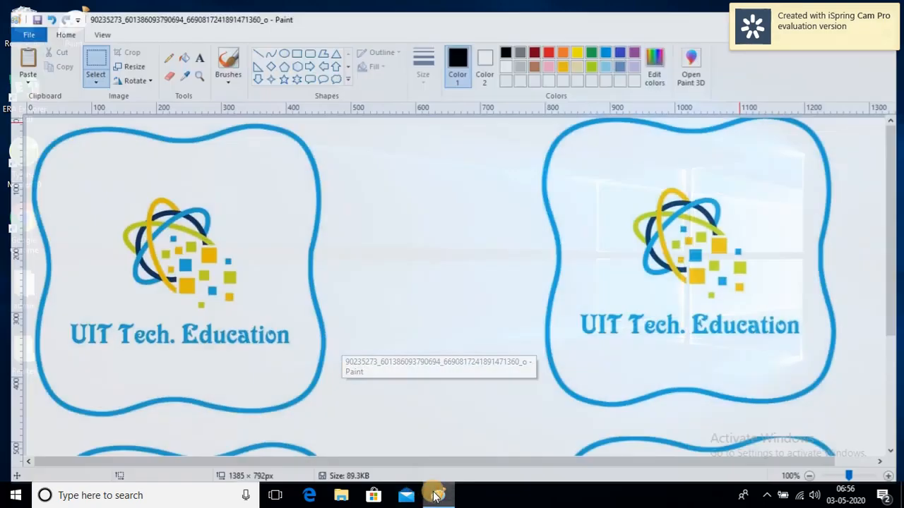
# Start a new blank picture without saving the changes to the logo picture
pyautogui.click(8, 24)
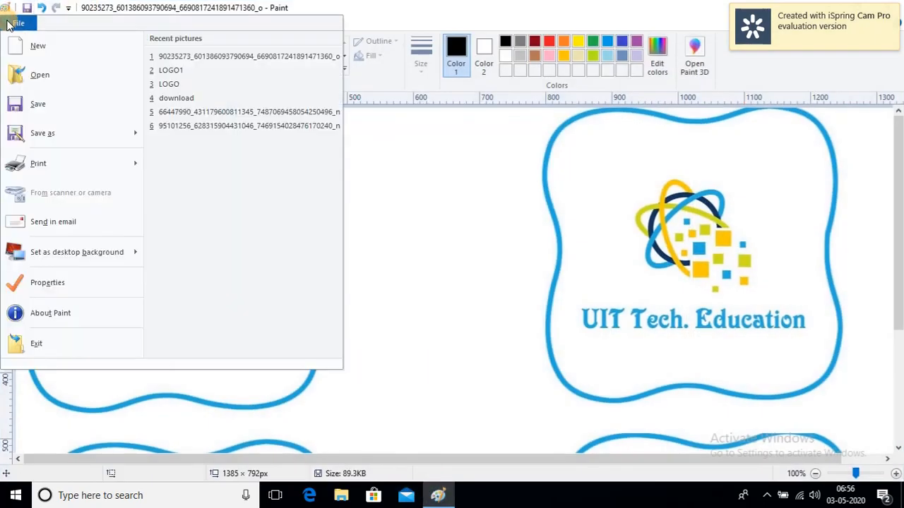
pyautogui.click(28, 45)
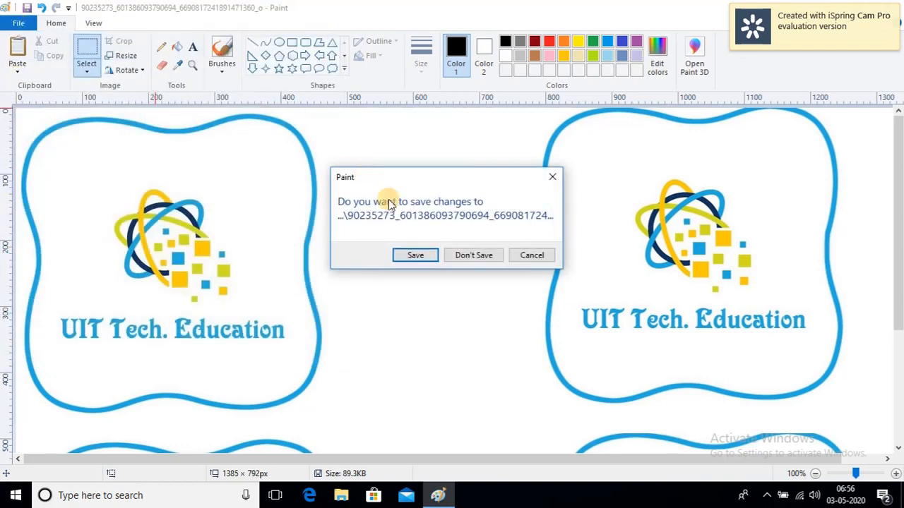
pyautogui.click(484, 258)
# Open the colourful Hello Friends picture named download from the Downloads folder
pyautogui.click(18, 24)
pyautogui.click(40, 75)
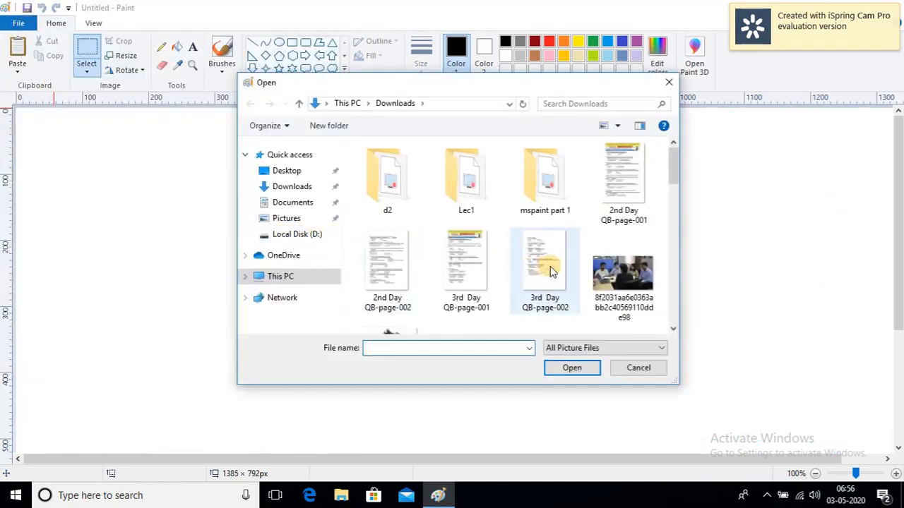
pyautogui.scroll(-3, 594, 269)
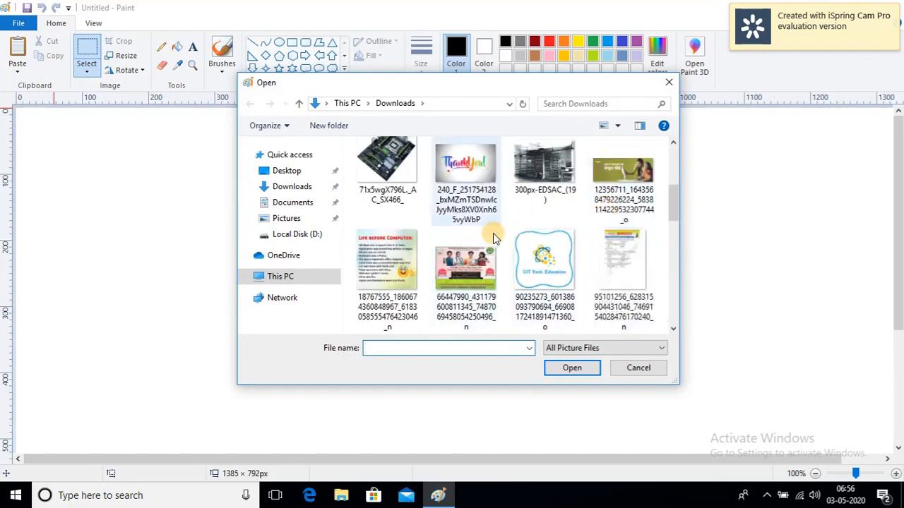
pyautogui.scroll(-3, 513, 255)
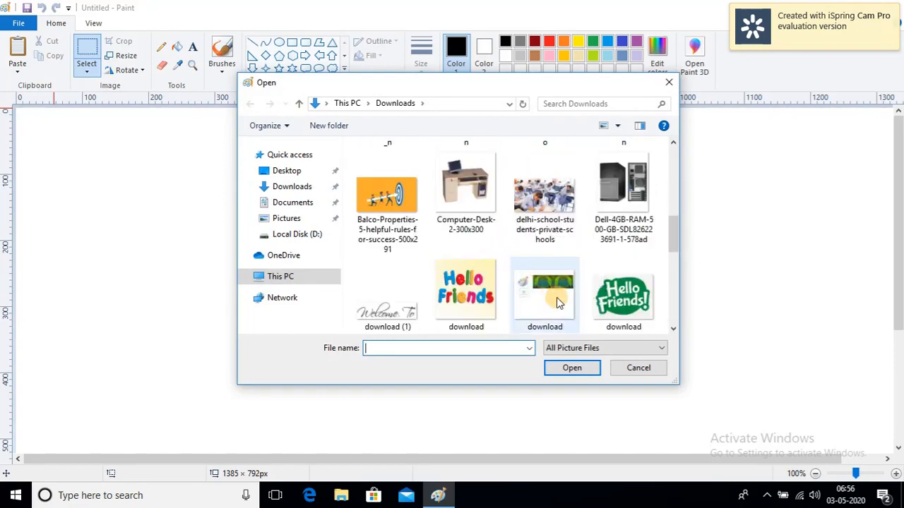
pyautogui.click(483, 280)
pyautogui.click(572, 368)
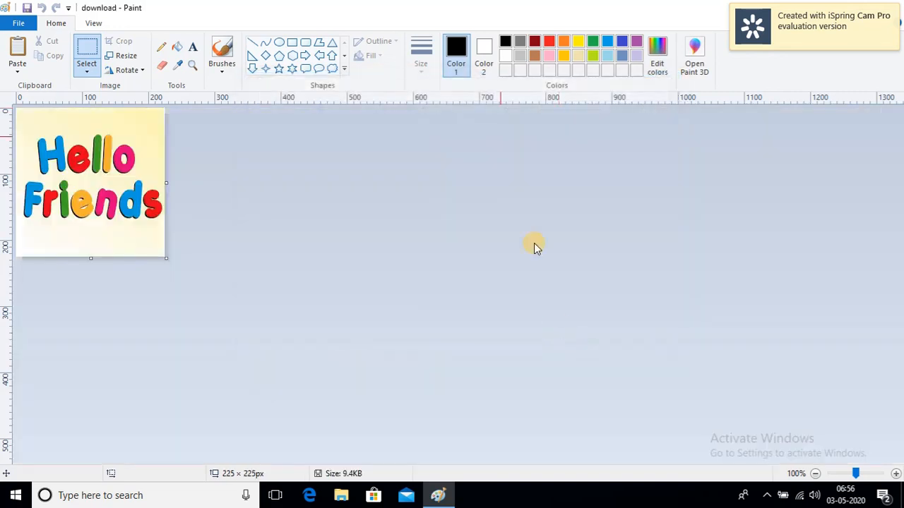
# Set the Hello Friends picture as the desktop background with the Fill option, view the desktop and return to the picture
pyautogui.click(21, 25)
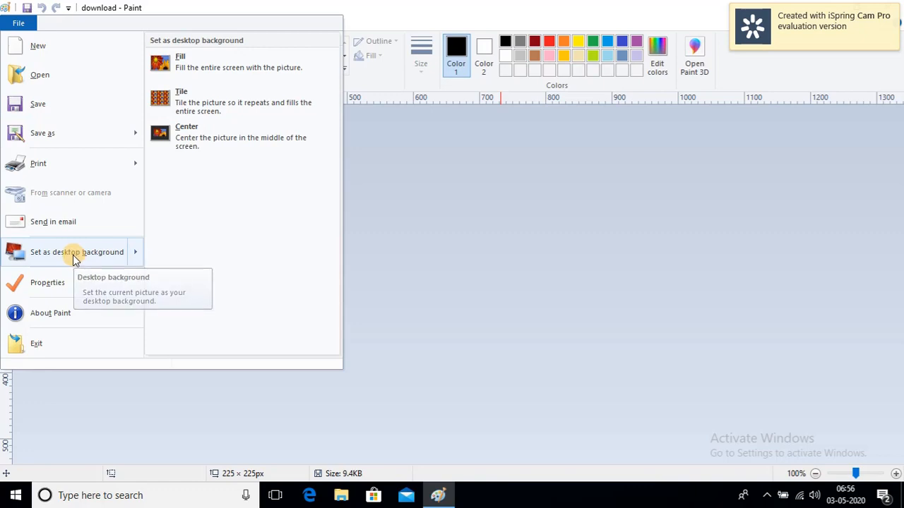
pyautogui.click(204, 64)
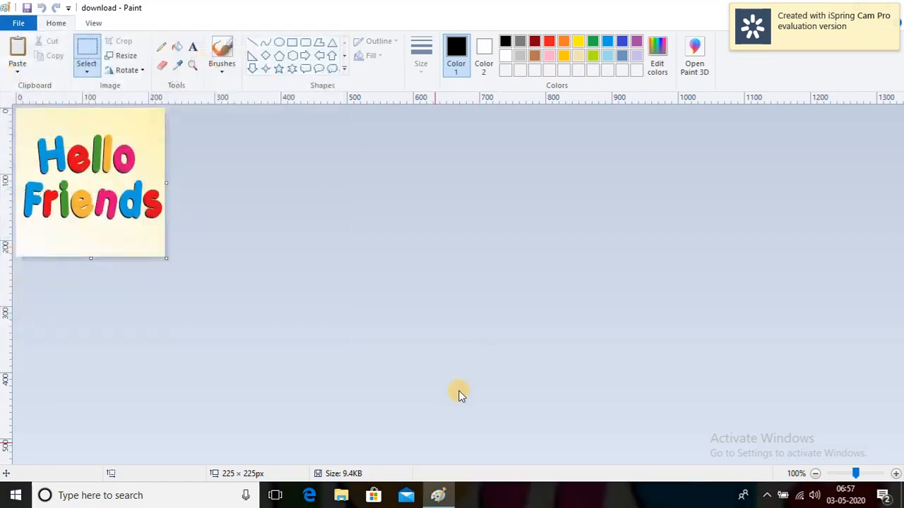
pyautogui.click(438, 496)
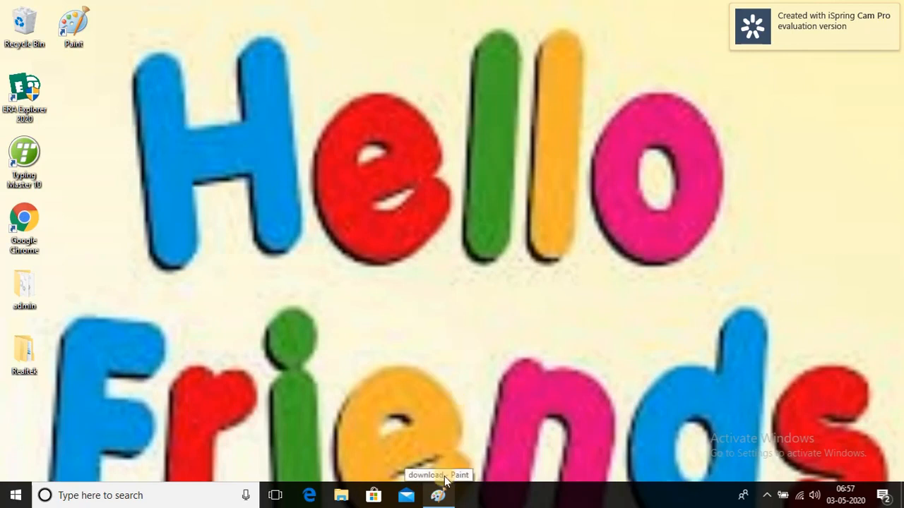
pyautogui.moveTo(439, 494)
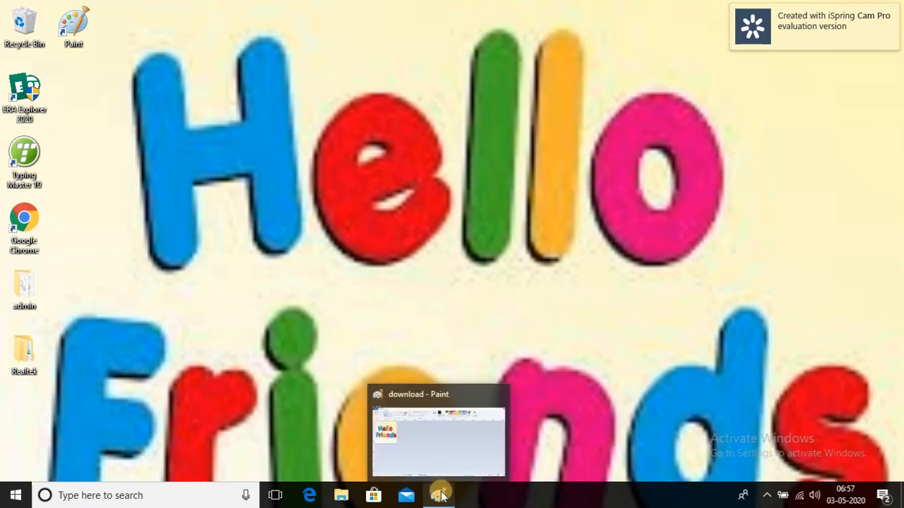
pyautogui.click(439, 494)
# Set the picture as the desktop background with the Center option, view the desktop and return to the picture
pyautogui.click(18, 22)
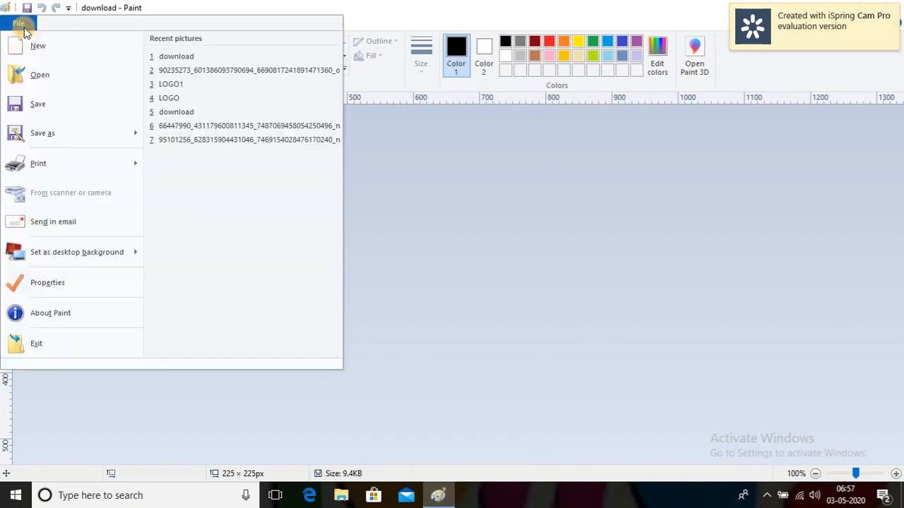
pyautogui.moveTo(83, 252)
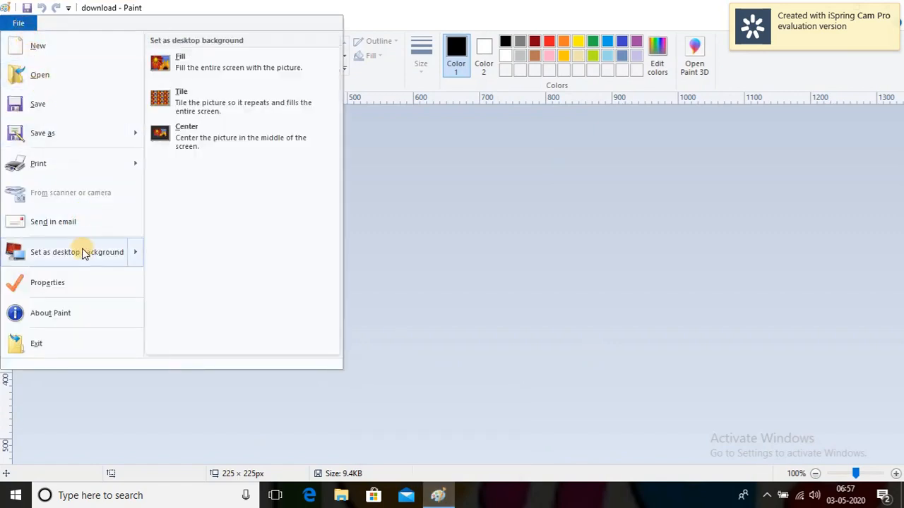
pyautogui.click(209, 137)
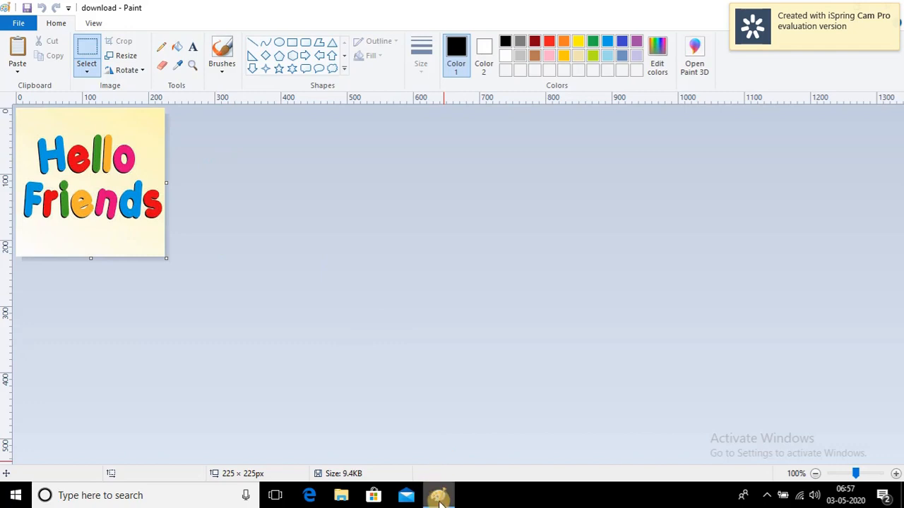
pyautogui.click(439, 497)
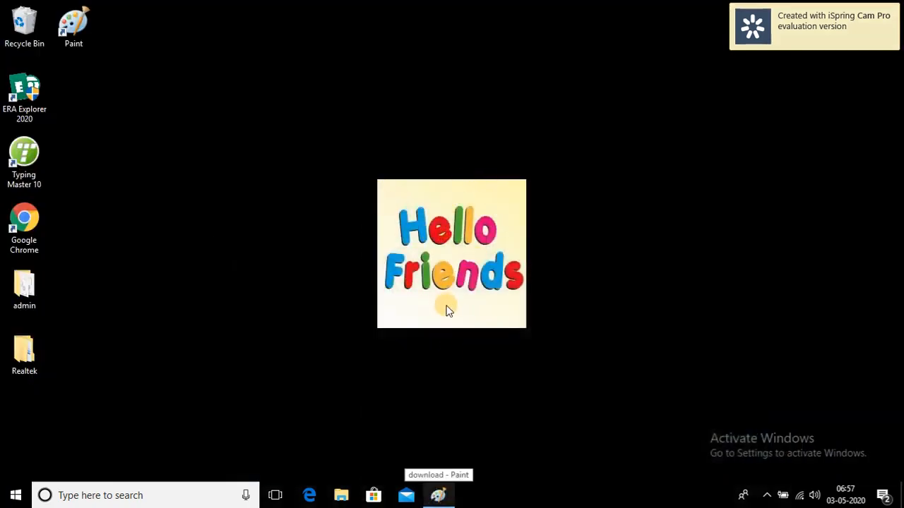
pyautogui.click(441, 496)
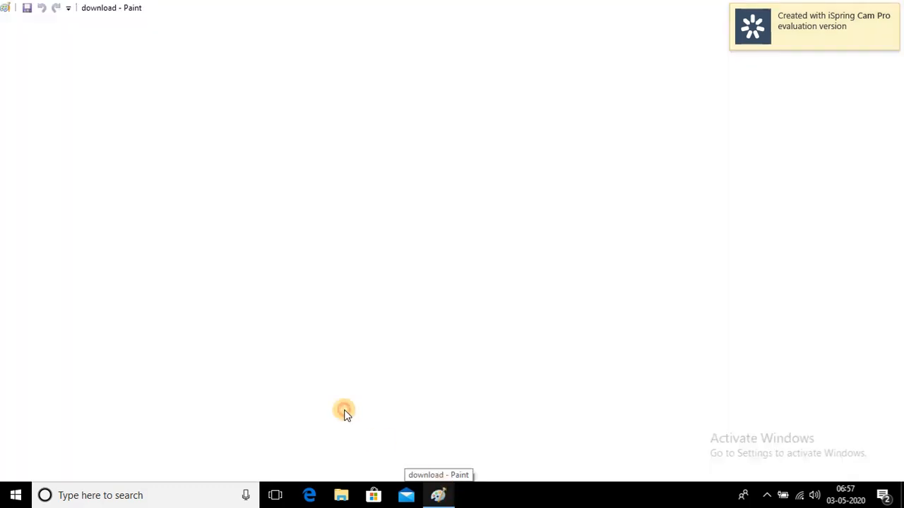
# Set the picture as the desktop background with the Tile option, view the desktop and return to the picture
pyautogui.click(18, 22)
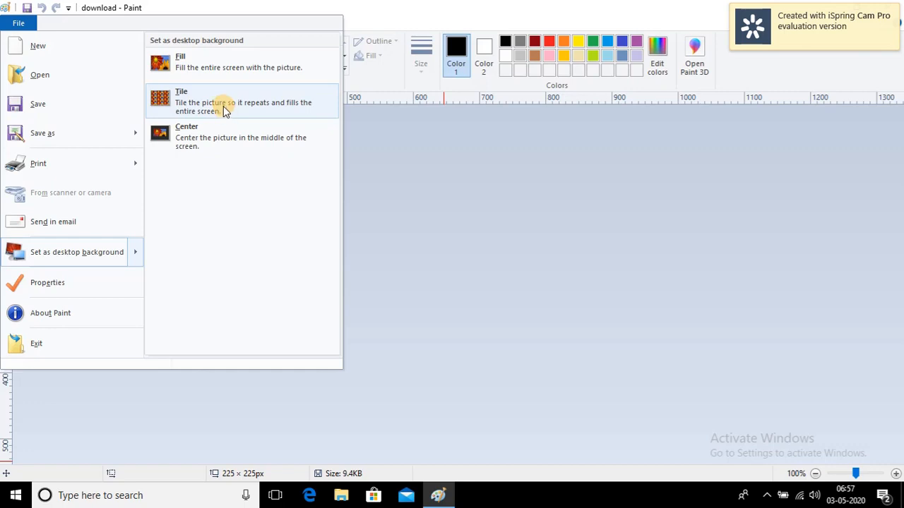
pyautogui.click(227, 106)
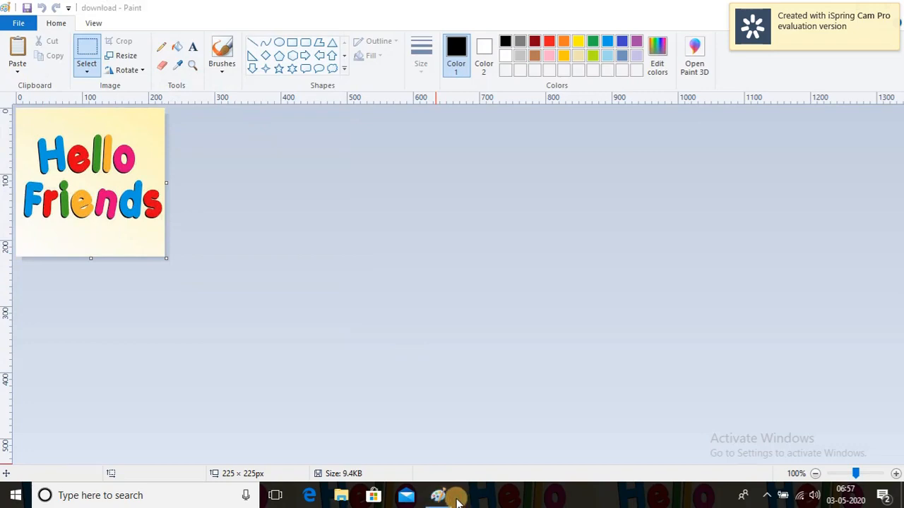
pyautogui.click(439, 487)
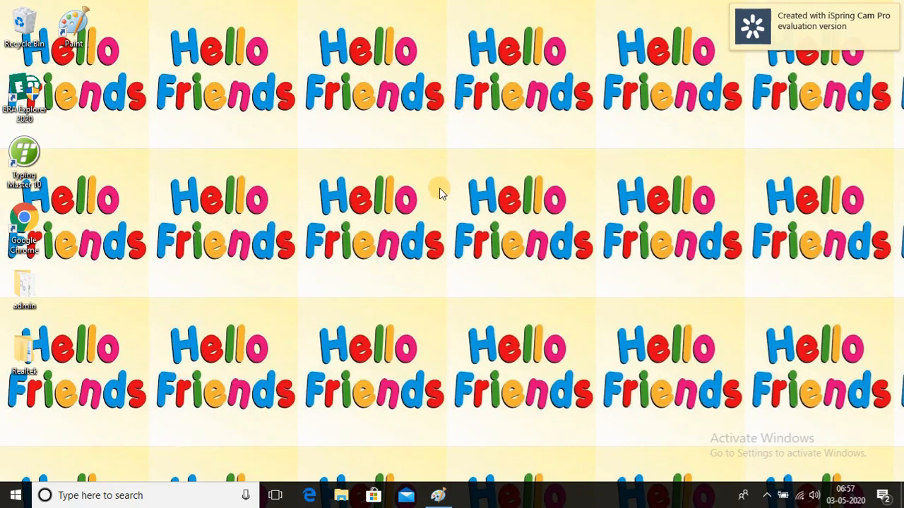
pyautogui.click(438, 494)
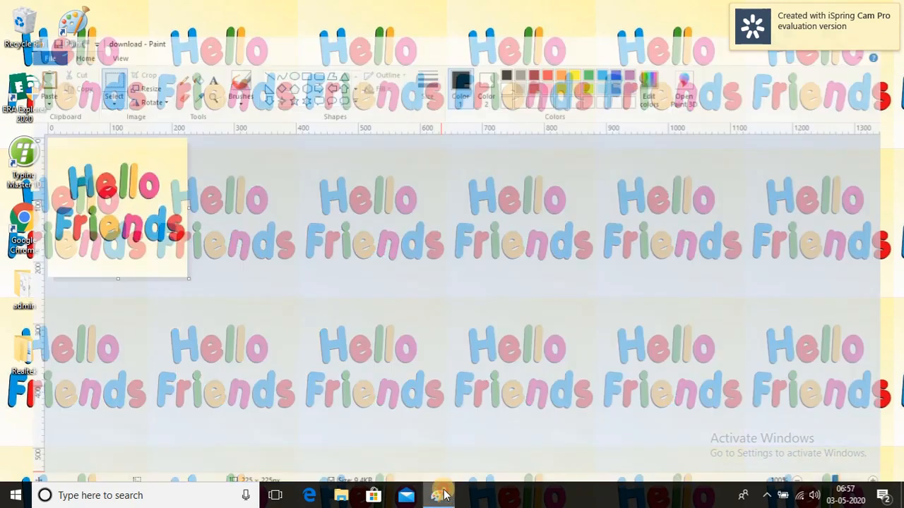
# Switch the desktop background back to the Fill option, check the desktop and return to the picture
pyautogui.click(18, 24)
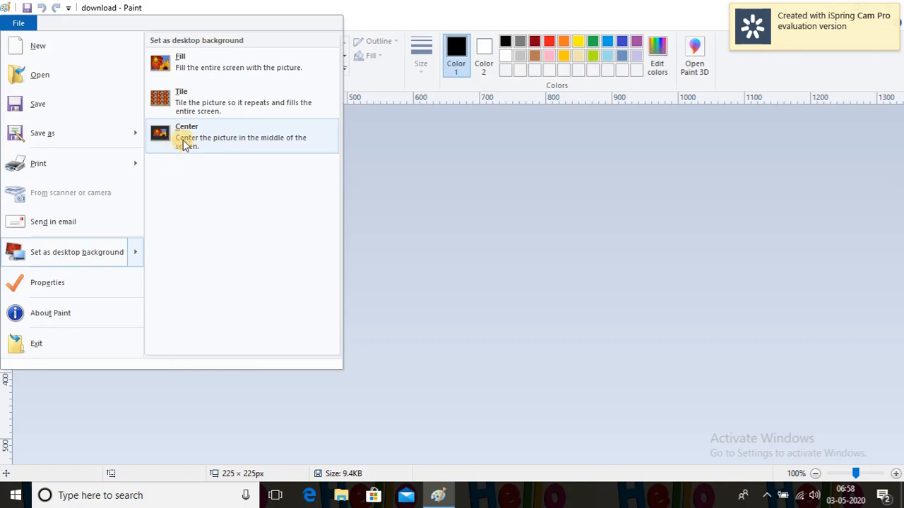
pyautogui.click(201, 70)
pyautogui.click(437, 496)
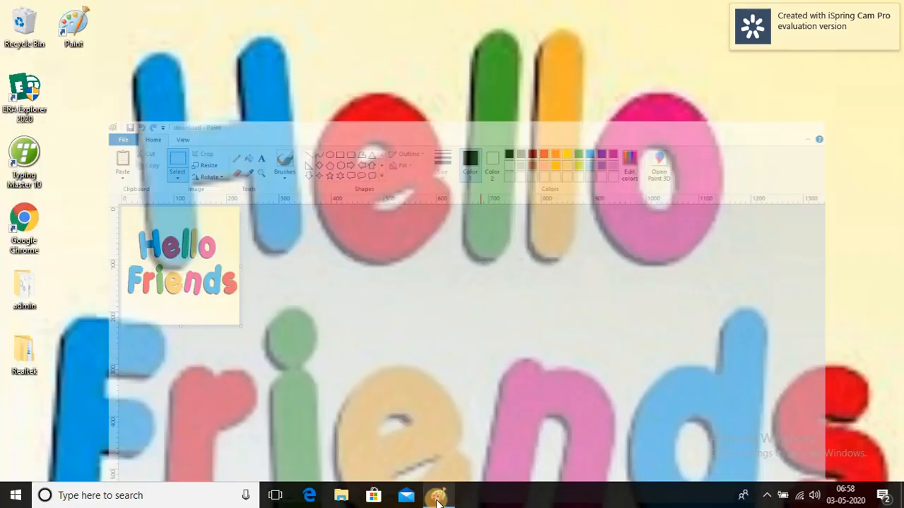
pyautogui.click(437, 496)
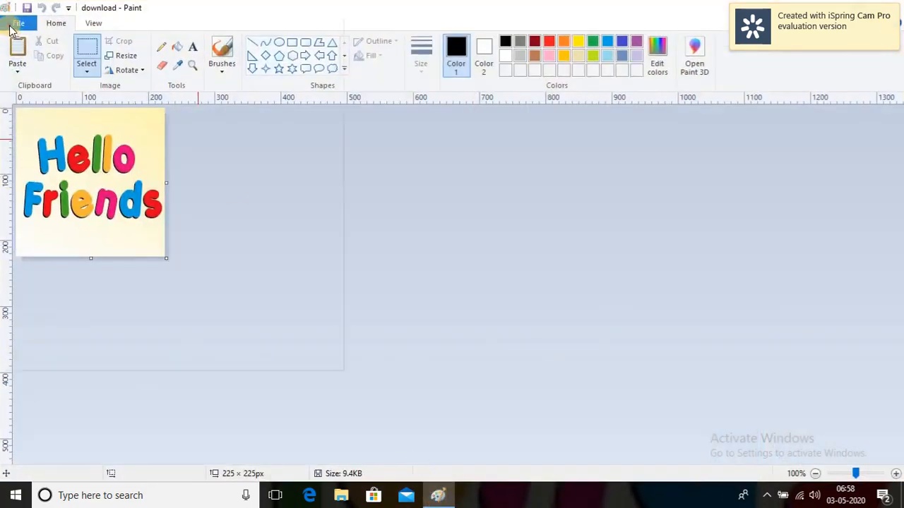
# Change the units in the image properties to centimeters
pyautogui.click(17, 23)
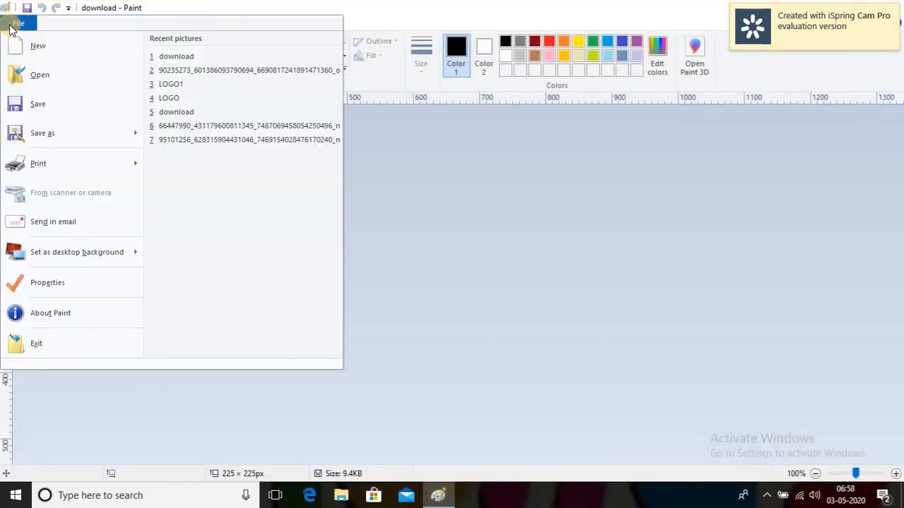
pyautogui.click(71, 295)
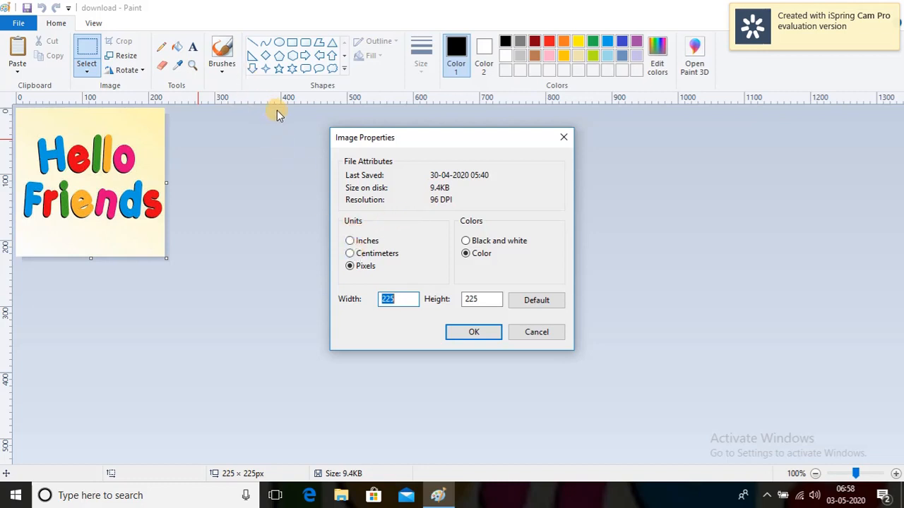
pyautogui.click(361, 256)
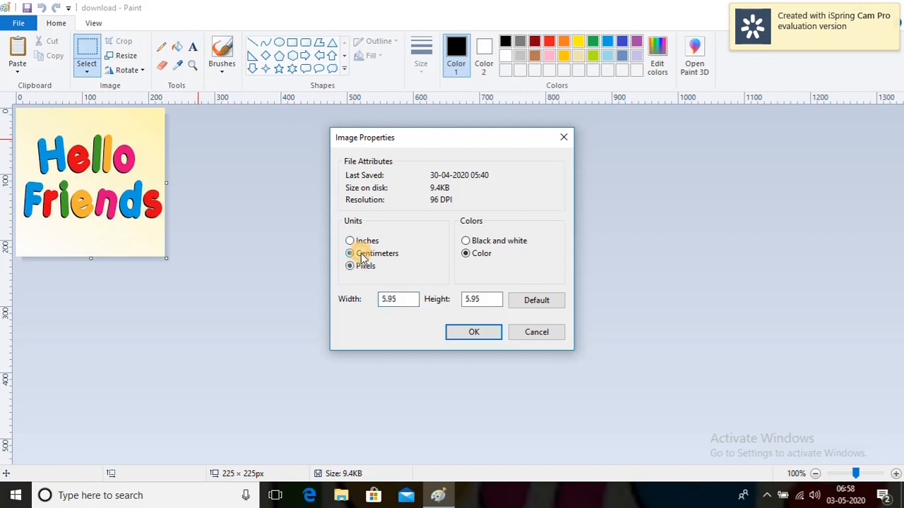
pyautogui.click(470, 333)
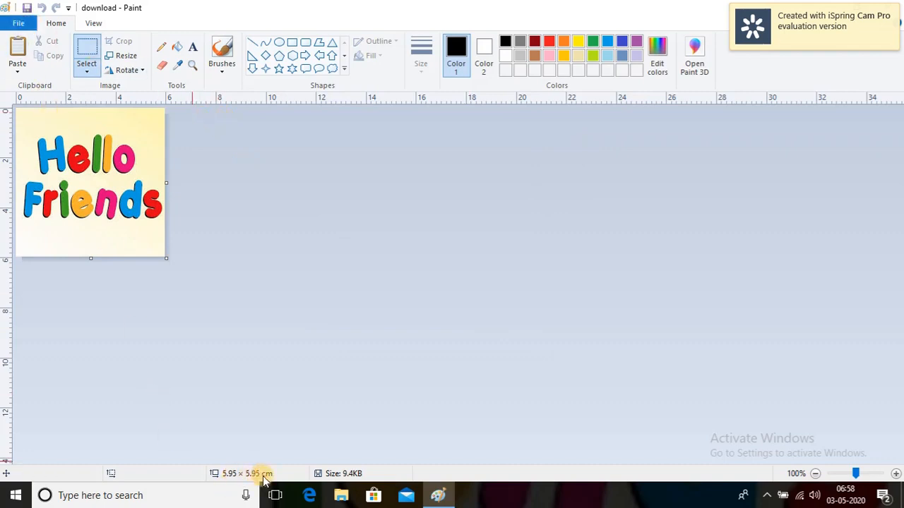
# Convert the Hello Friends picture to black and white in the image properties and accept the loss of color information
pyautogui.click(18, 22)
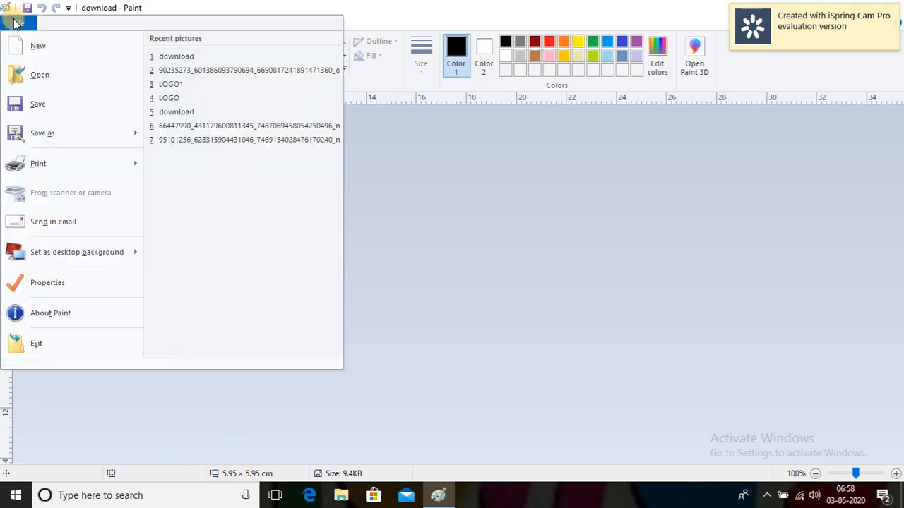
pyautogui.click(63, 277)
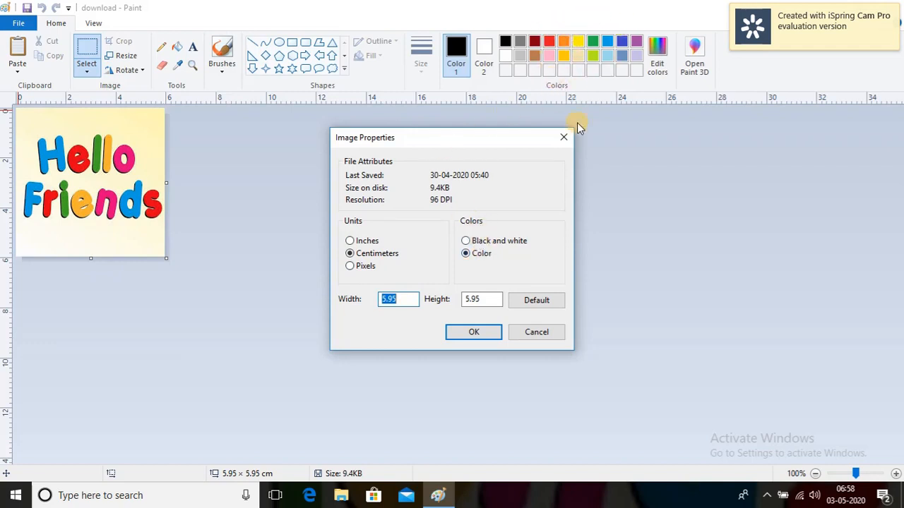
pyautogui.click(478, 242)
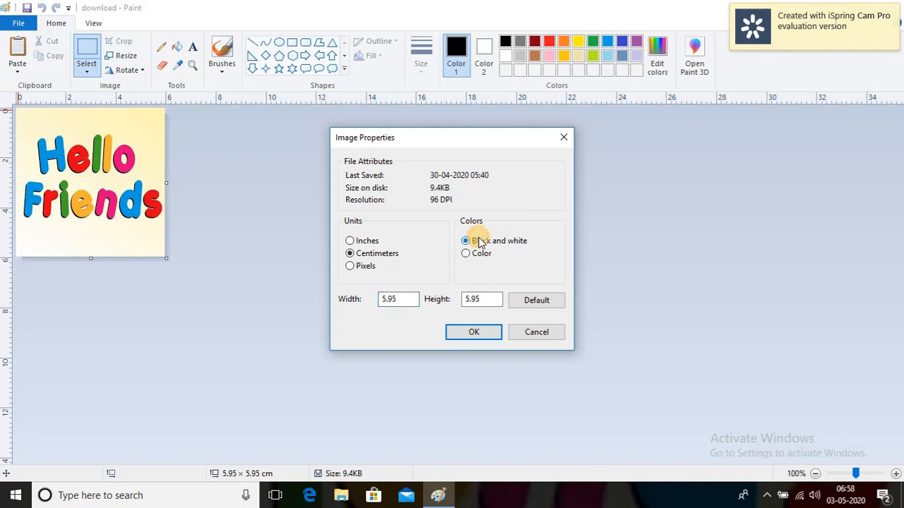
pyautogui.click(490, 330)
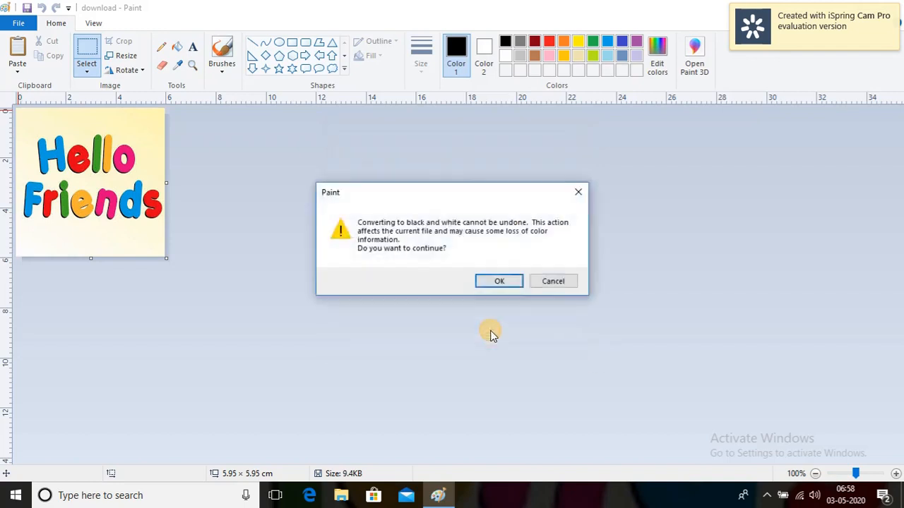
pyautogui.click(488, 280)
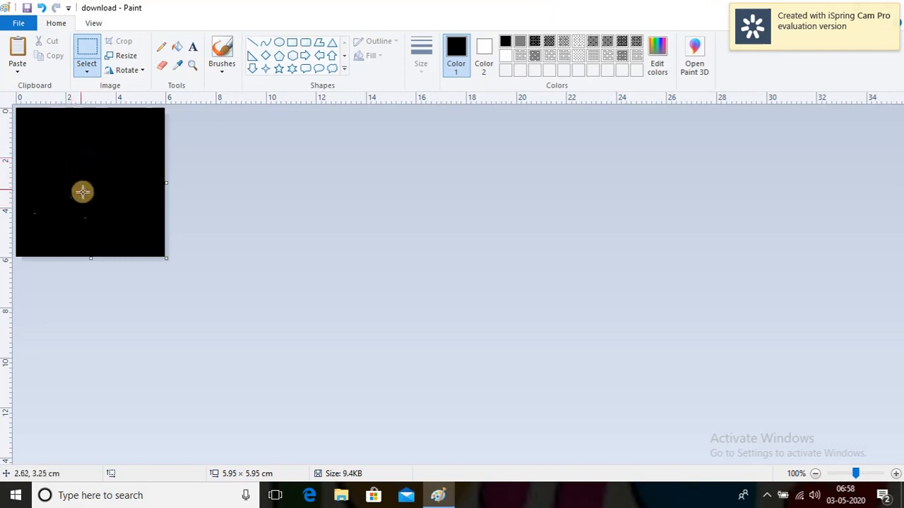
# Discard the black-and-white change by starting a new picture without saving, and reopen the download picture from the recent pictures
pyautogui.click(9, 19)
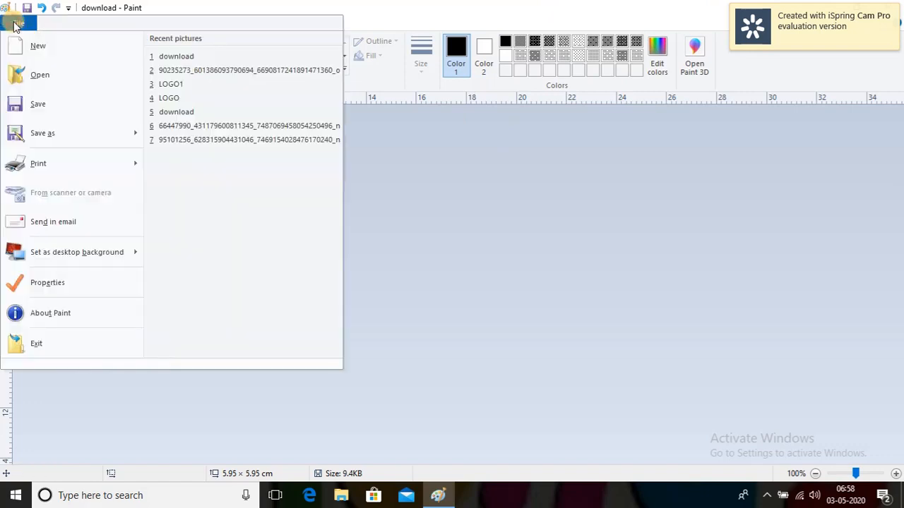
pyautogui.click(27, 46)
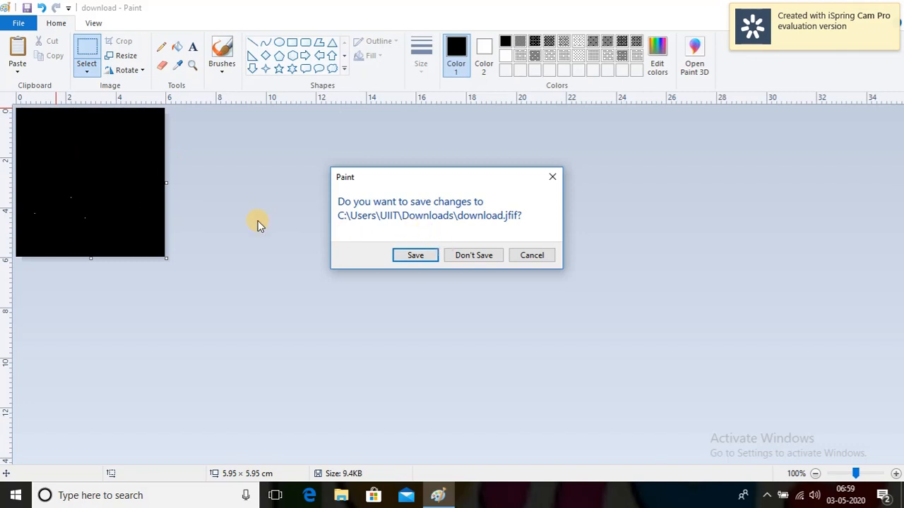
pyautogui.click(469, 255)
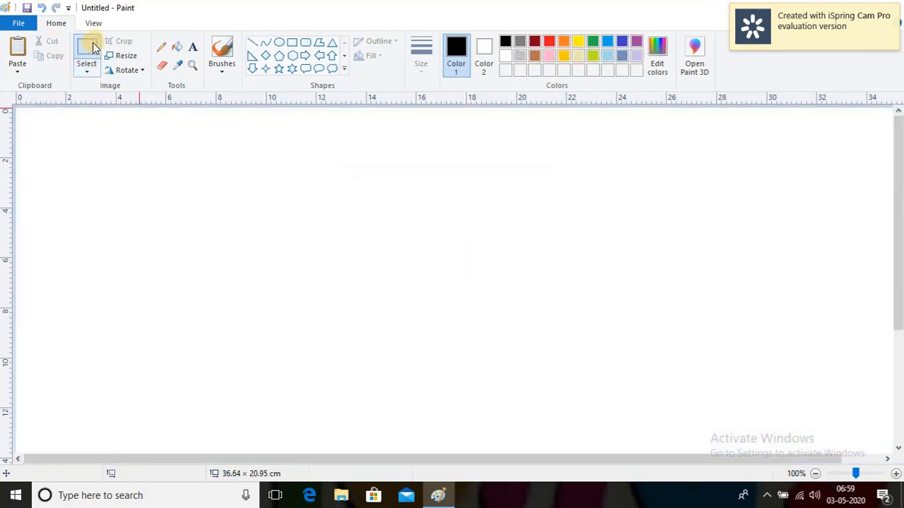
pyautogui.click(12, 24)
pyautogui.click(12, 24)
pyautogui.click(11, 25)
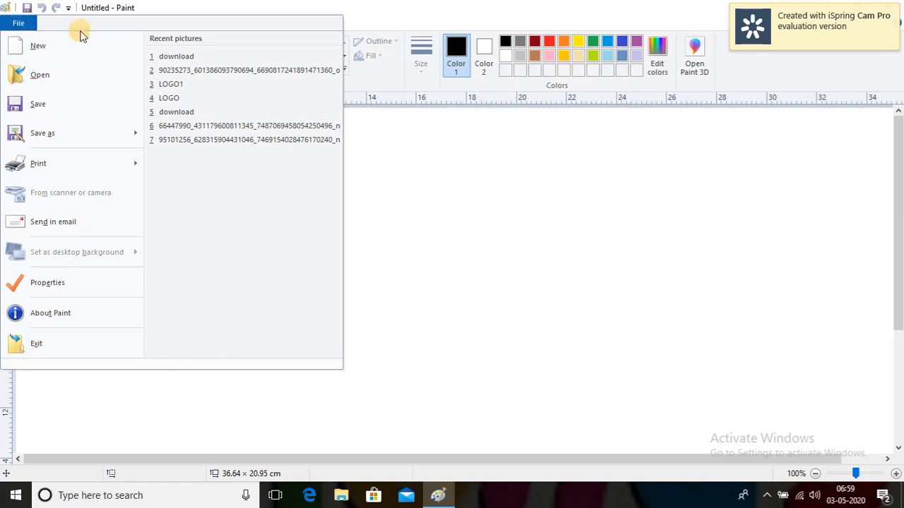
pyautogui.click(190, 57)
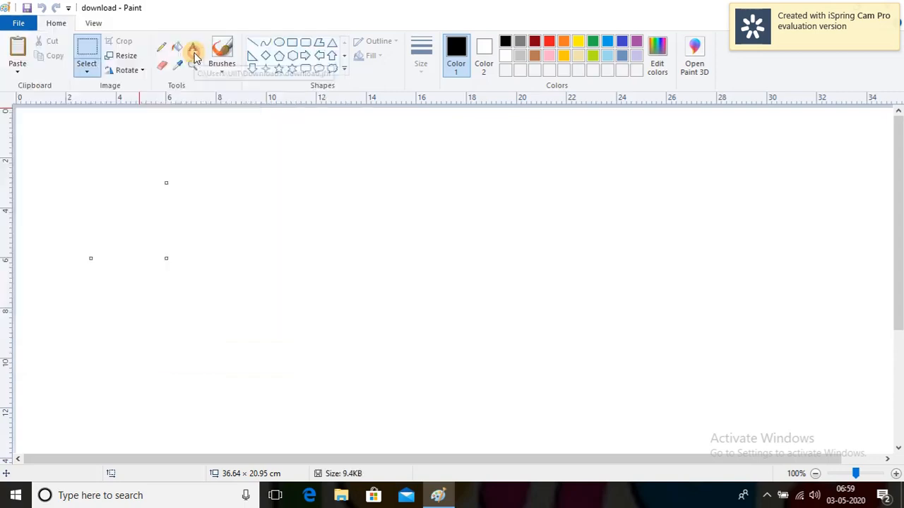
# Set the Hello Friends canvas to 15 cm wide and 20 cm high in the image properties
pyautogui.click(21, 24)
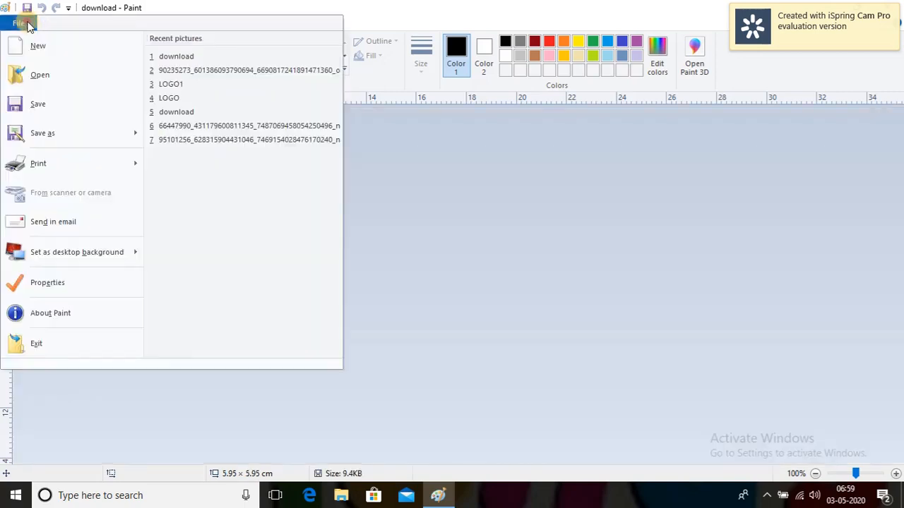
pyautogui.click(60, 283)
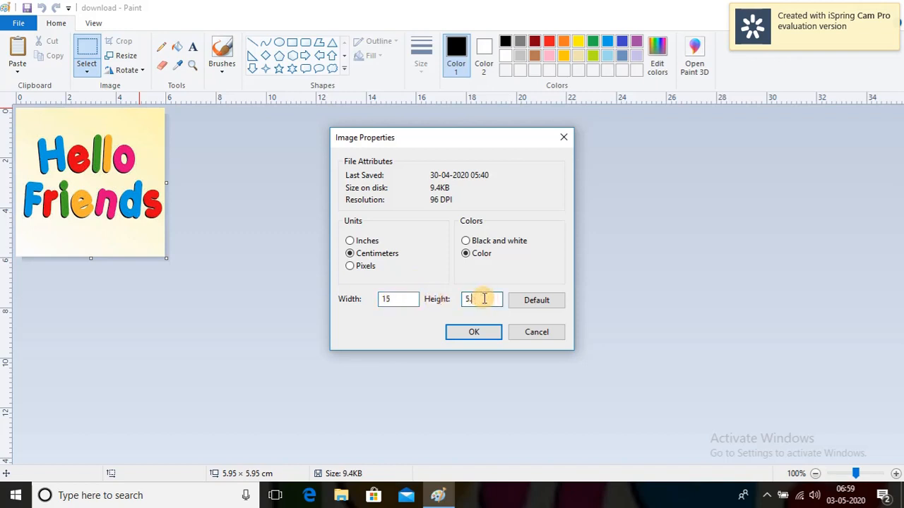
pyautogui.write('20')
pyautogui.click(473, 333)
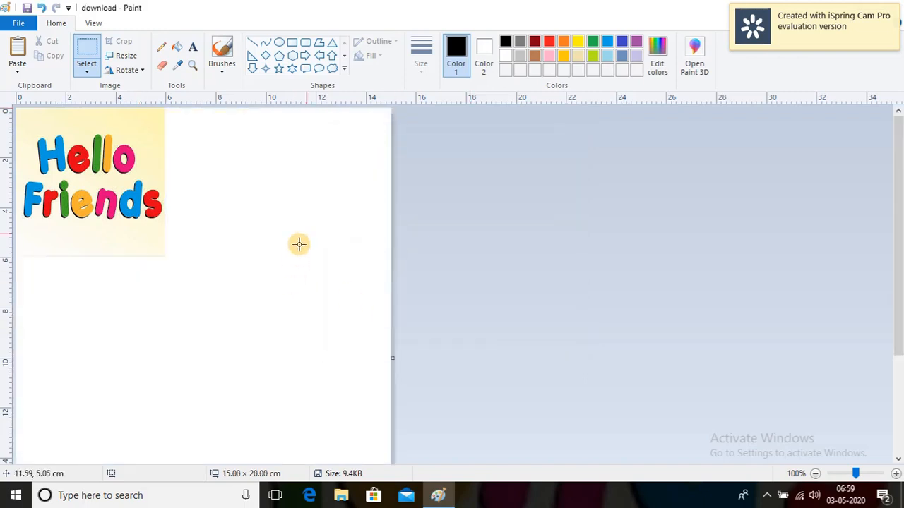
pyautogui.scroll(-3, 310, 199)
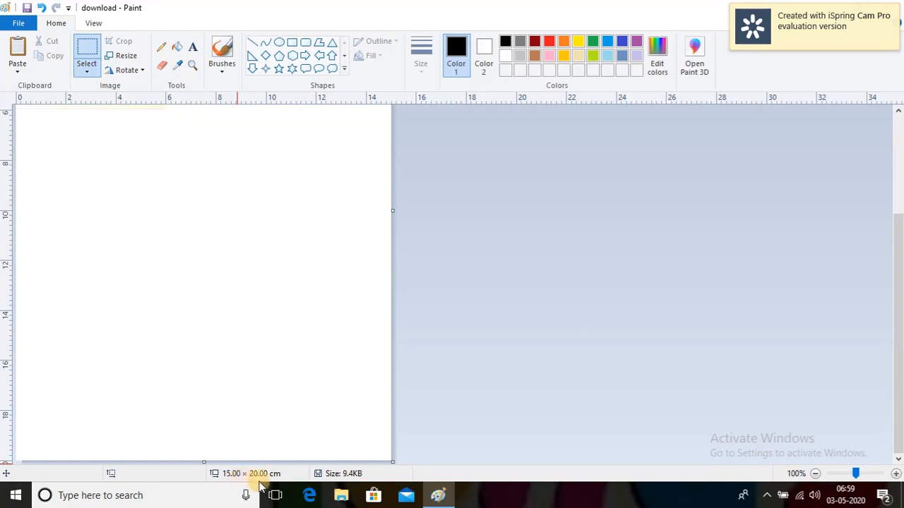
pyautogui.click(19, 58)
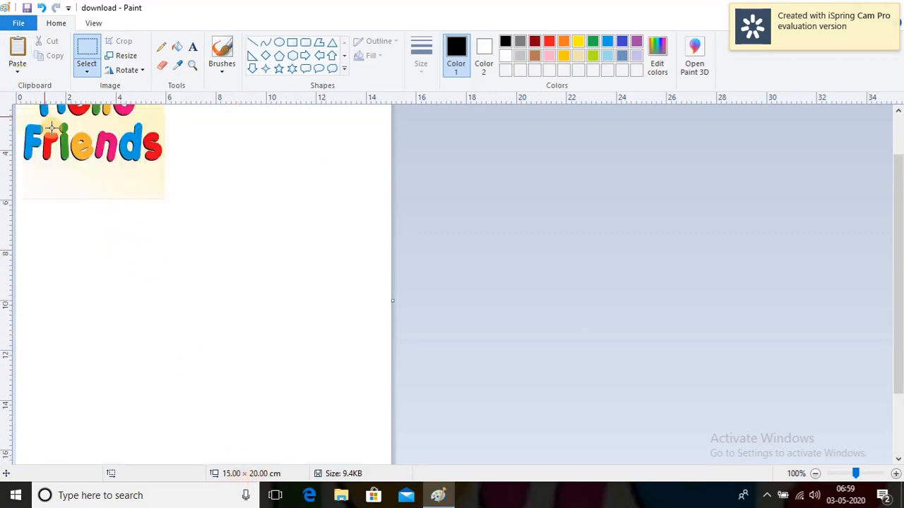
# Review the image properties and the About Paint information, closing both dialogs
pyautogui.click(14, 23)
pyautogui.moveTo(99, 262)
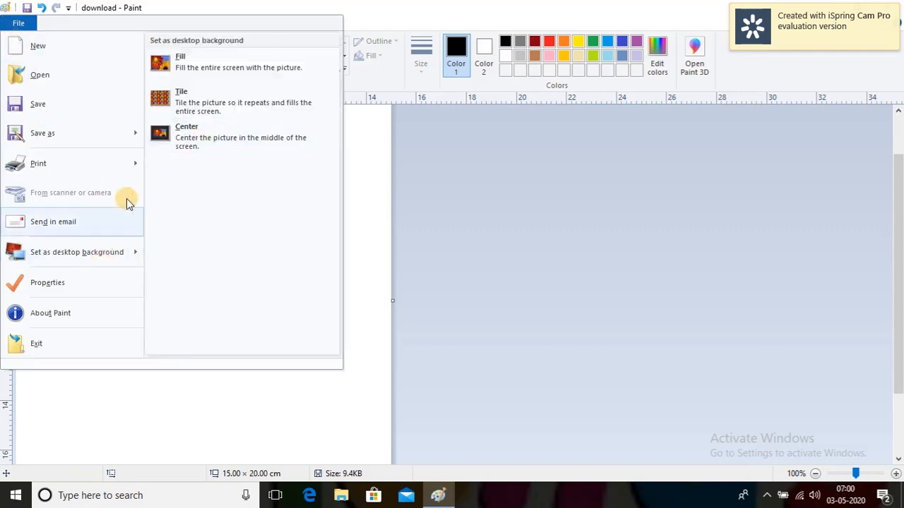
pyautogui.click(73, 278)
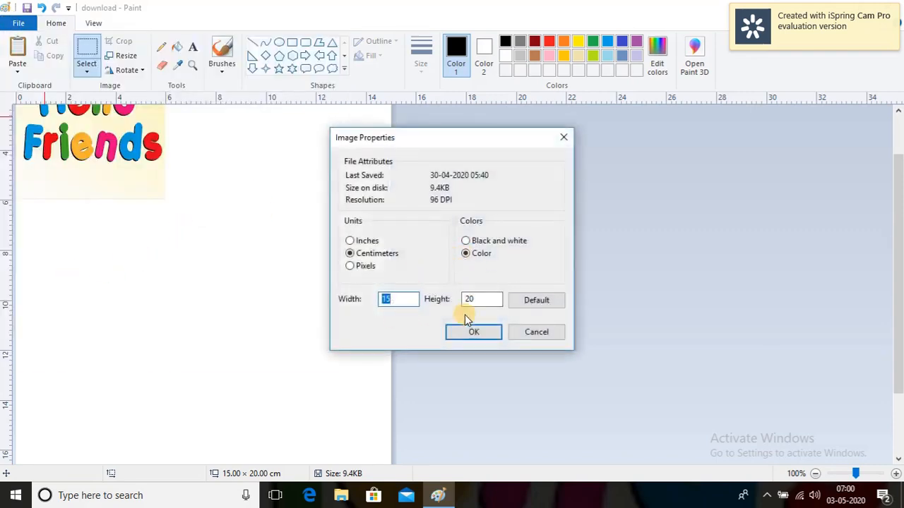
pyautogui.click(538, 337)
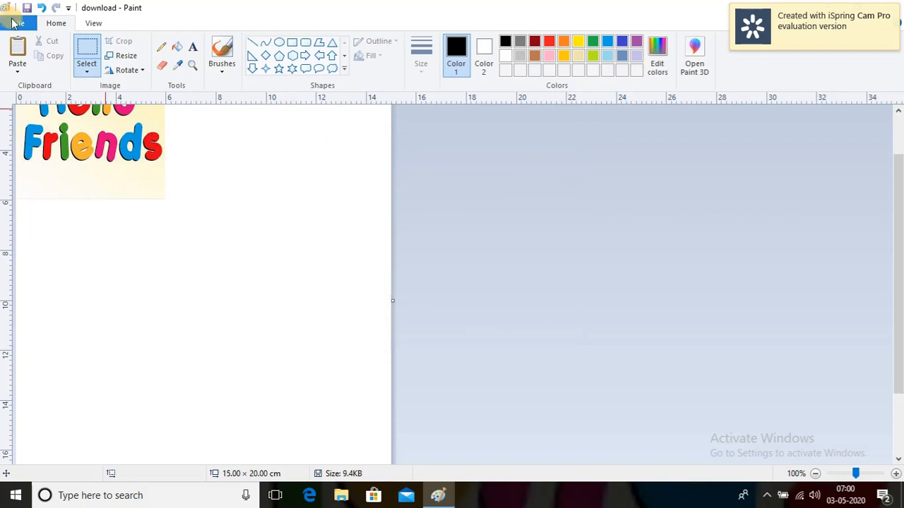
pyautogui.click(16, 23)
pyautogui.click(72, 314)
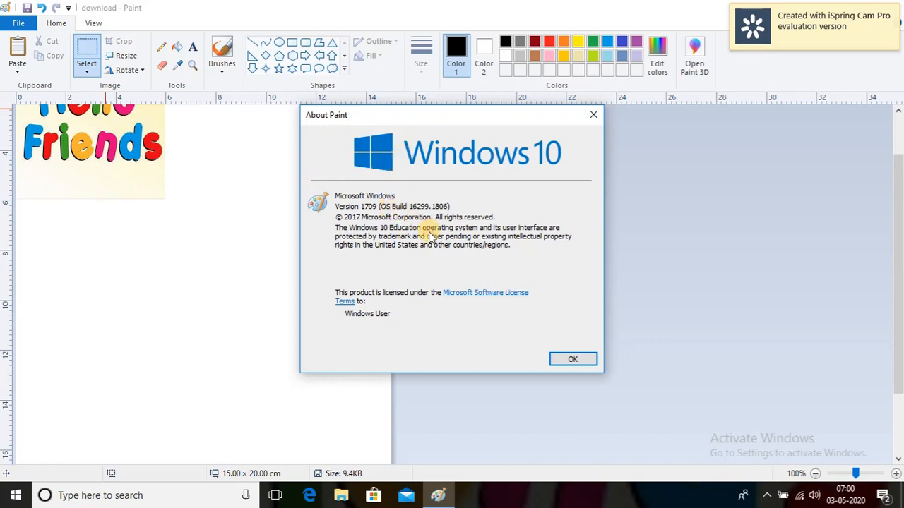
pyautogui.click(562, 359)
# Exit the program without saving the changes to the download picture
pyautogui.click(17, 26)
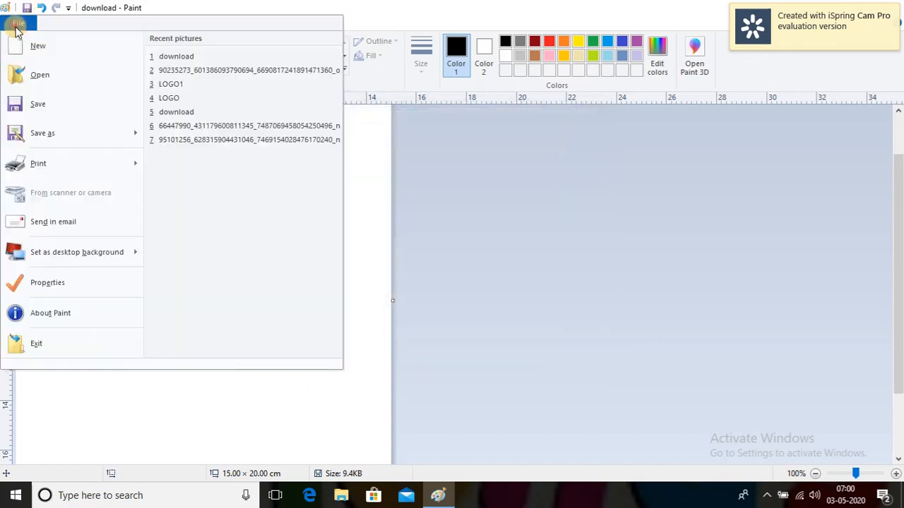
pyautogui.click(36, 339)
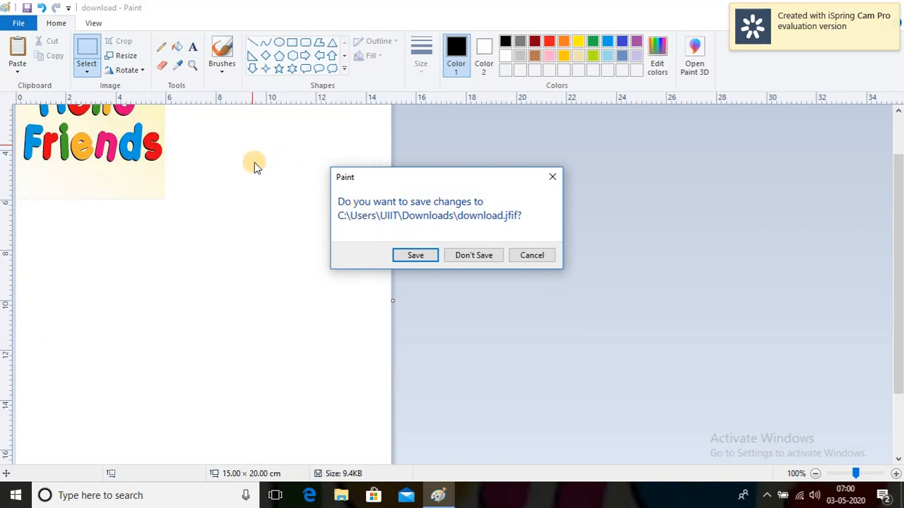
pyautogui.click(462, 257)
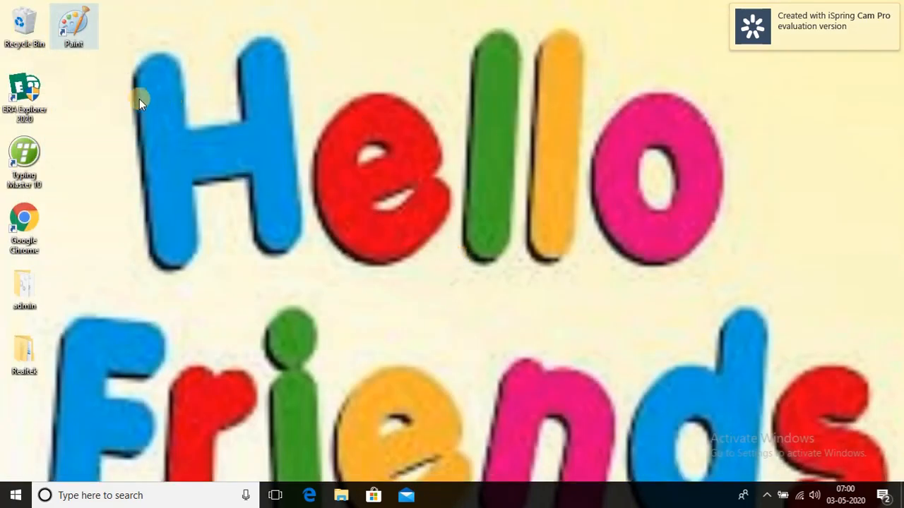
# Start Paint again from the desktop and maximize its window
pyautogui.doubleClick(74, 26)
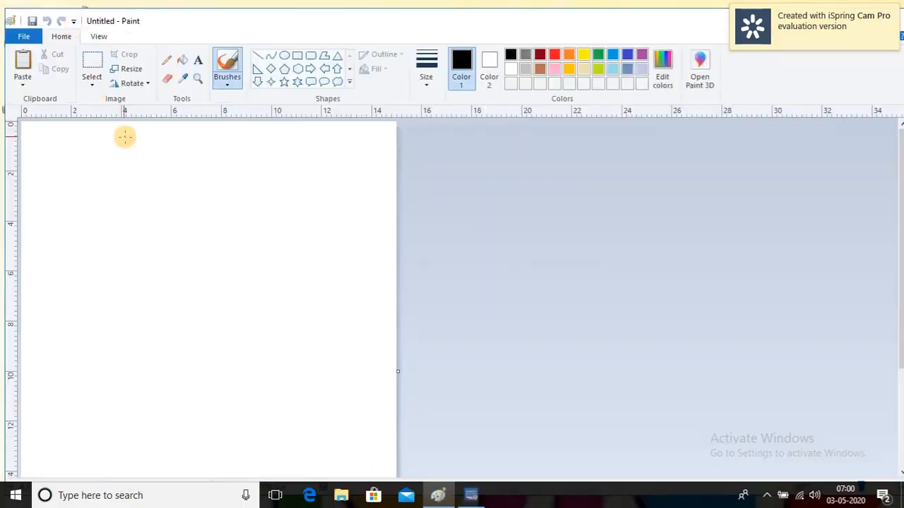
pyautogui.scroll(-3, 140, 124)
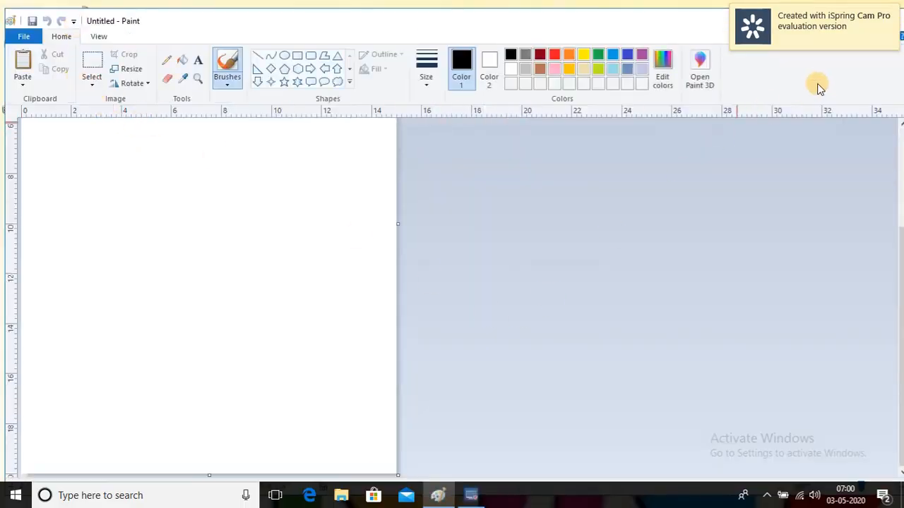
pyautogui.doubleClick(414, 20)
pyautogui.click(856, 10)
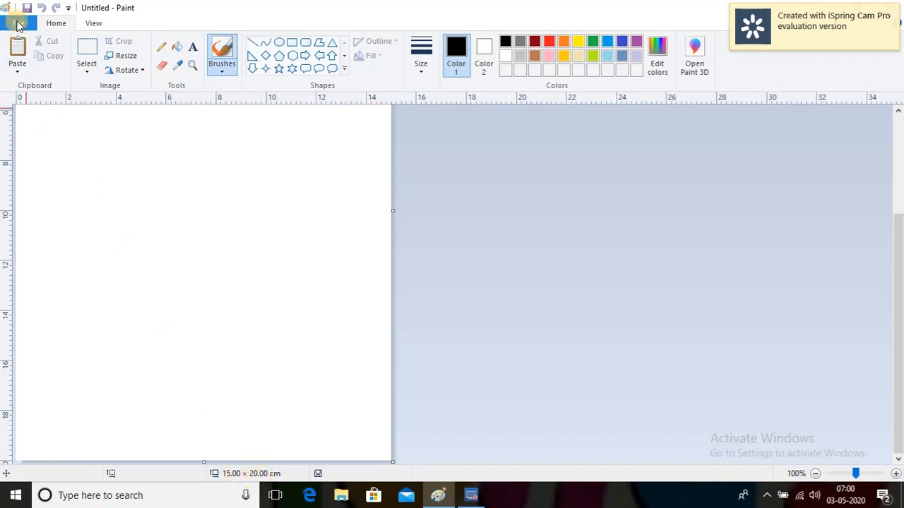
# Open the first download picture from the list of recent pictures
pyautogui.click(20, 25)
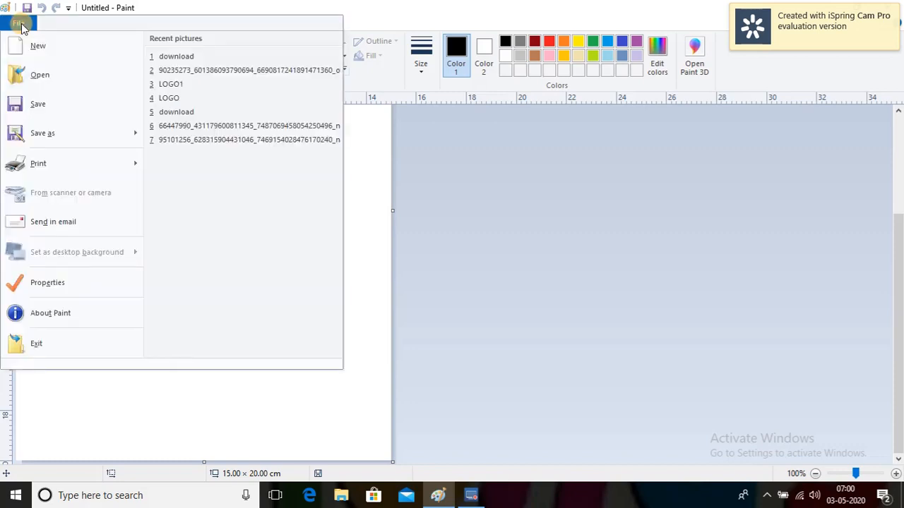
pyautogui.click(21, 24)
pyautogui.click(94, 23)
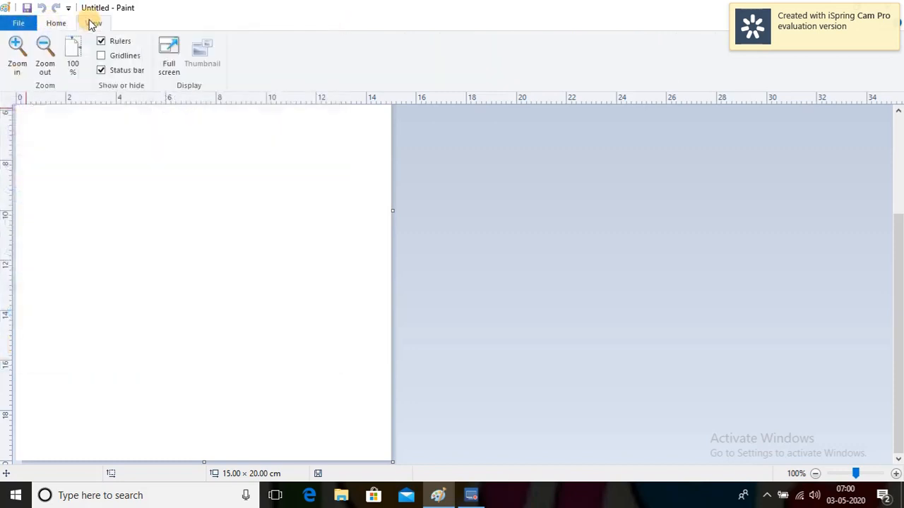
pyautogui.click(21, 25)
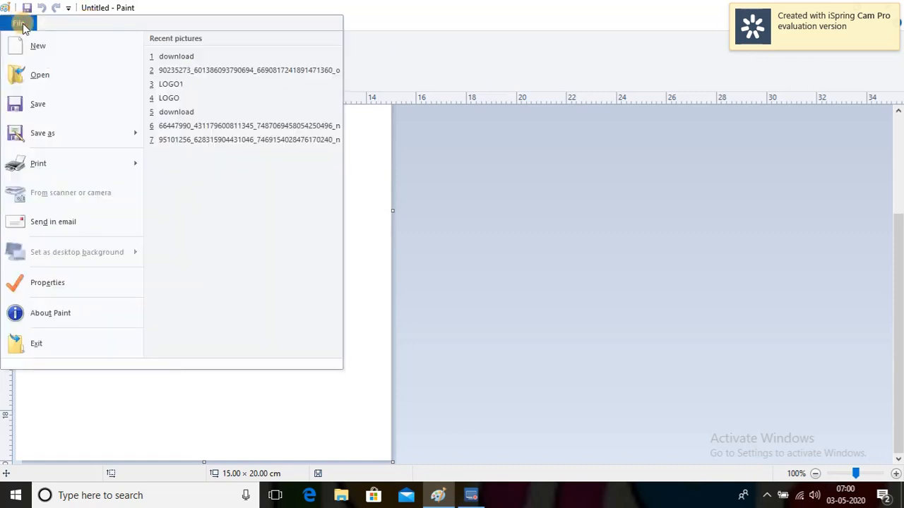
pyautogui.click(159, 57)
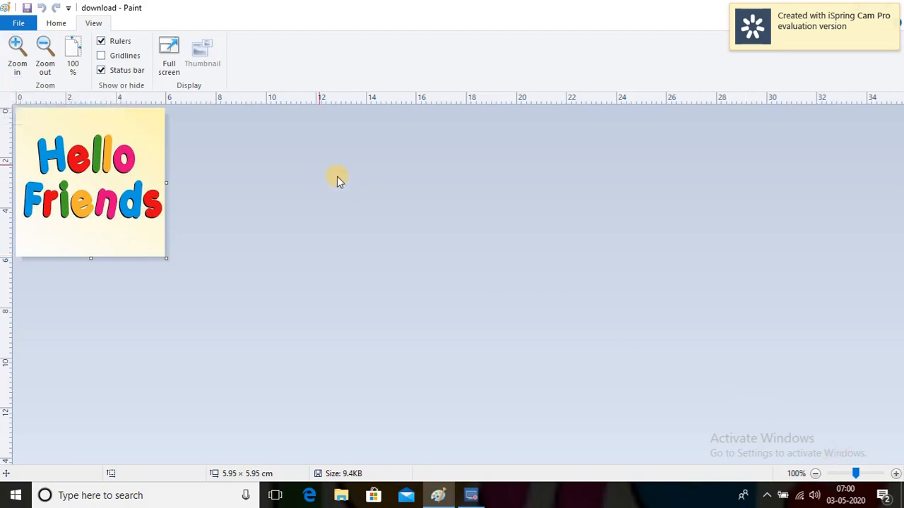
# Zoom the Hello Friends picture in to 500% and back out several levels
pyautogui.click(15, 48)
pyautogui.click(15, 48)
pyautogui.click(14, 48)
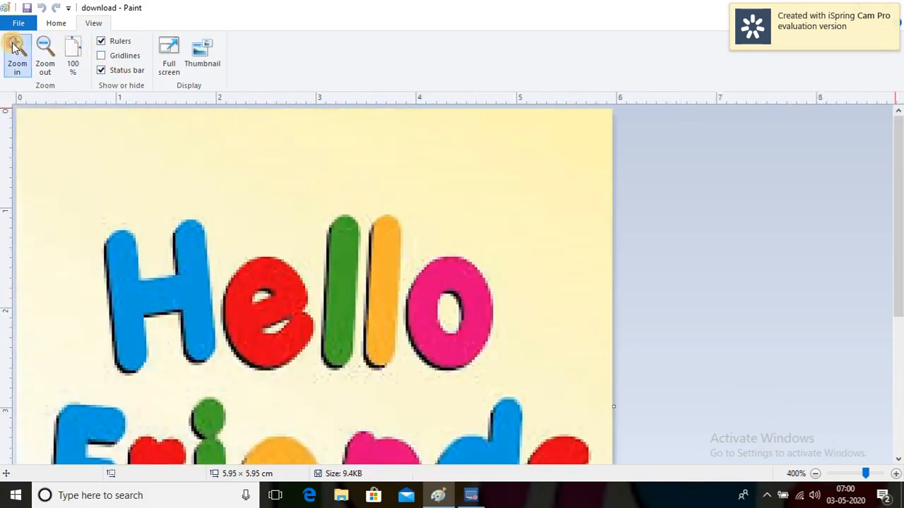
pyautogui.click(14, 48)
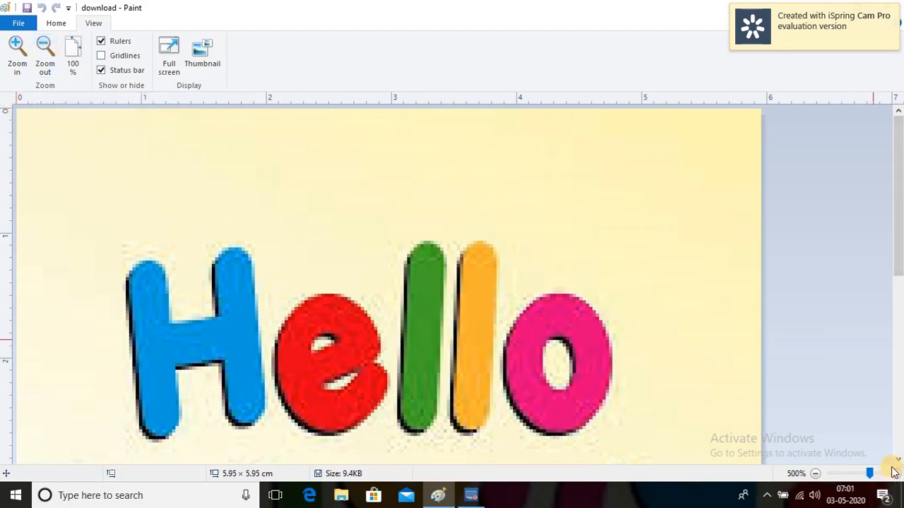
pyautogui.click(45, 48)
pyautogui.click(44, 48)
pyautogui.click(45, 48)
# Magnify the picture to 800% and return it to its 100% size
pyautogui.click(16, 50)
pyautogui.click(17, 51)
pyautogui.click(18, 53)
pyautogui.click(18, 53)
pyautogui.click(18, 53)
pyautogui.click(18, 53)
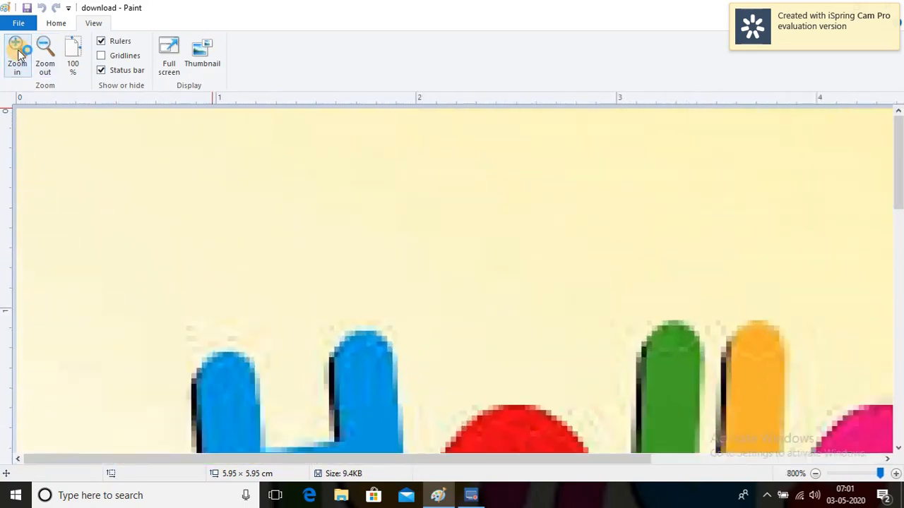
pyautogui.click(71, 59)
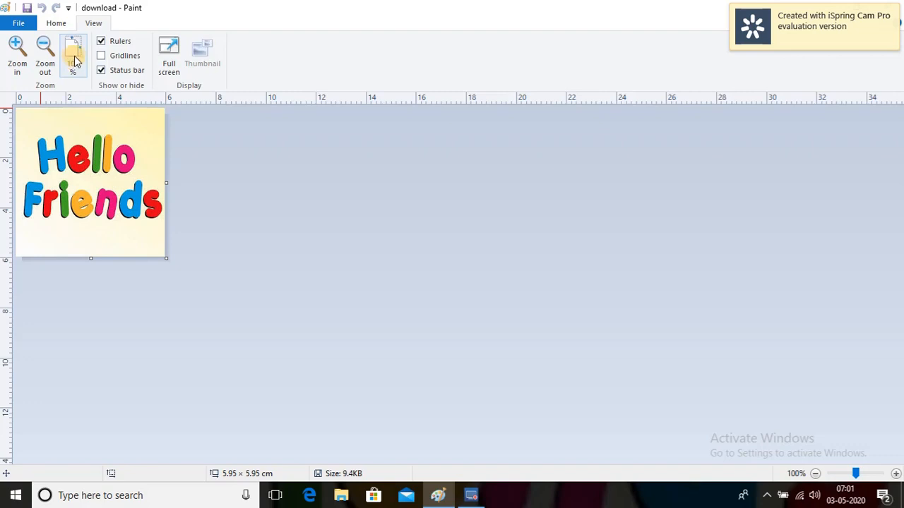
# Hide and show the rulers around the picture twice
pyautogui.click(115, 42)
pyautogui.click(115, 42)
pyautogui.click(115, 42)
pyautogui.click(115, 42)
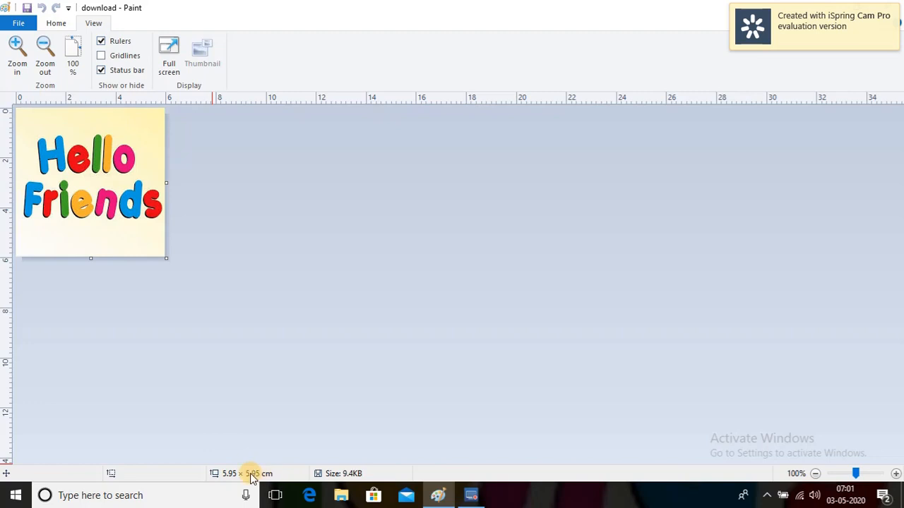
# Hide and restore the status bar, and view the picture in full screen before returning to the editor
pyautogui.click(116, 71)
pyautogui.click(115, 70)
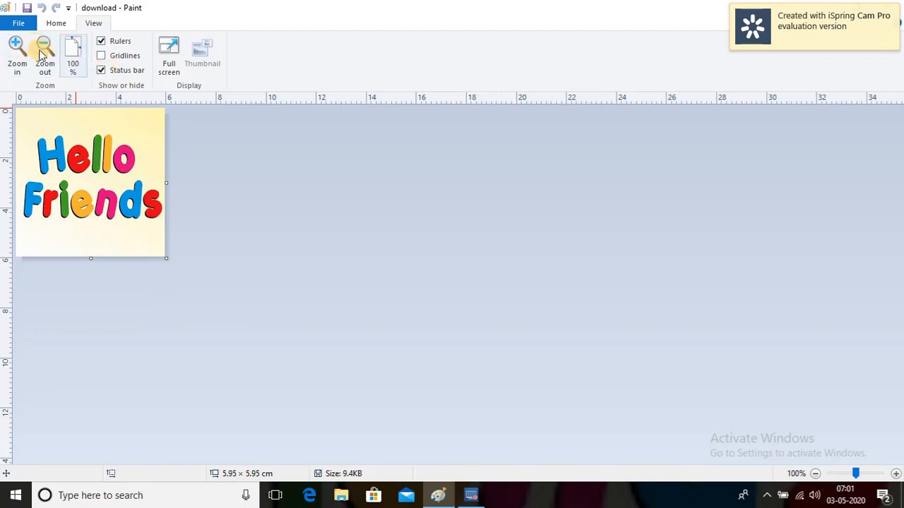
pyautogui.click(168, 50)
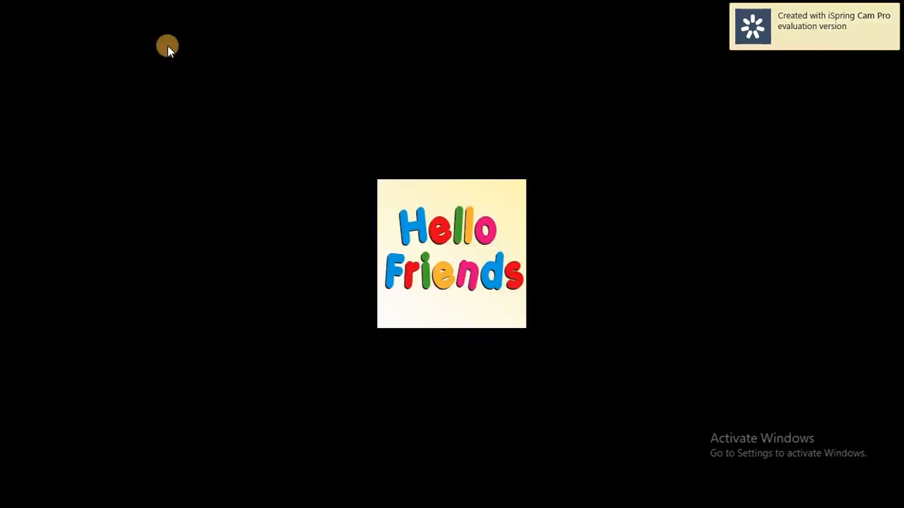
pyautogui.click(289, 180)
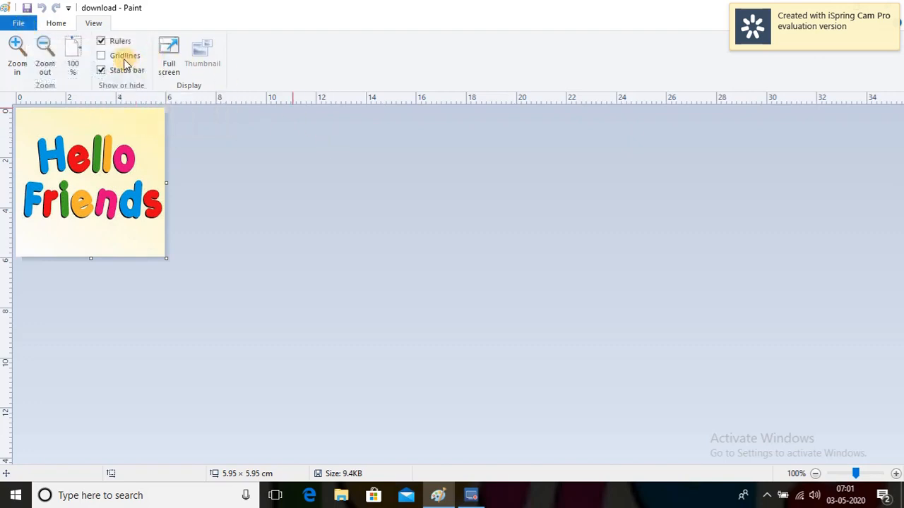
# Start a new blank picture and turn on its gridlines
pyautogui.click(19, 23)
pyautogui.click(31, 45)
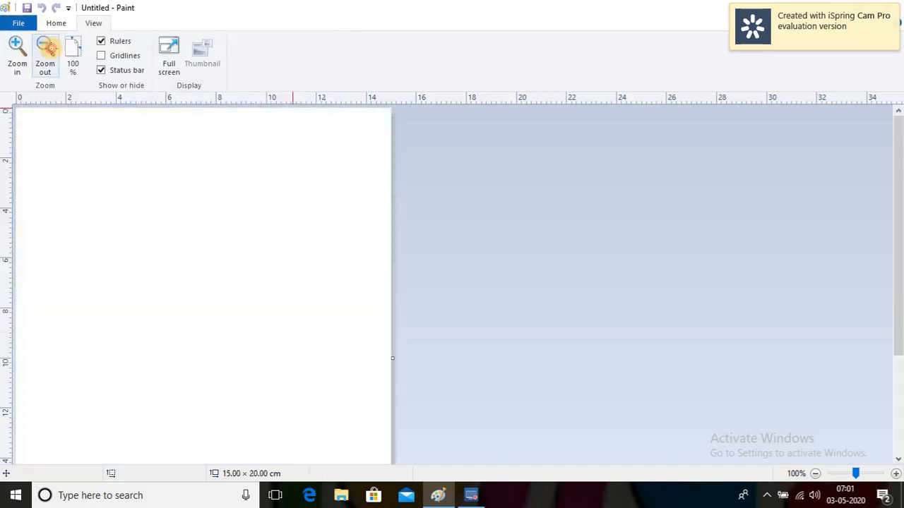
pyautogui.click(125, 56)
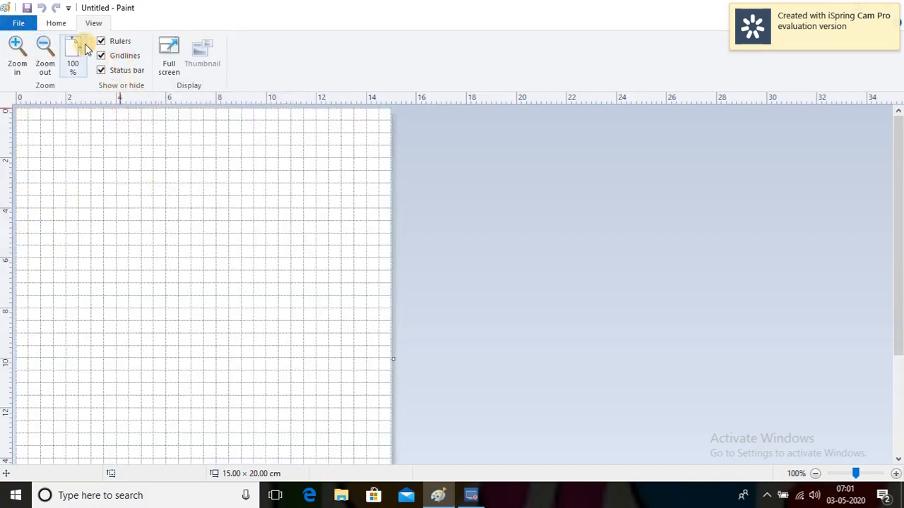
# Draw a nearly circular black ellipse about 6.4 × 6.7 cm in the upper part of the gridded canvas
pyautogui.click(65, 25)
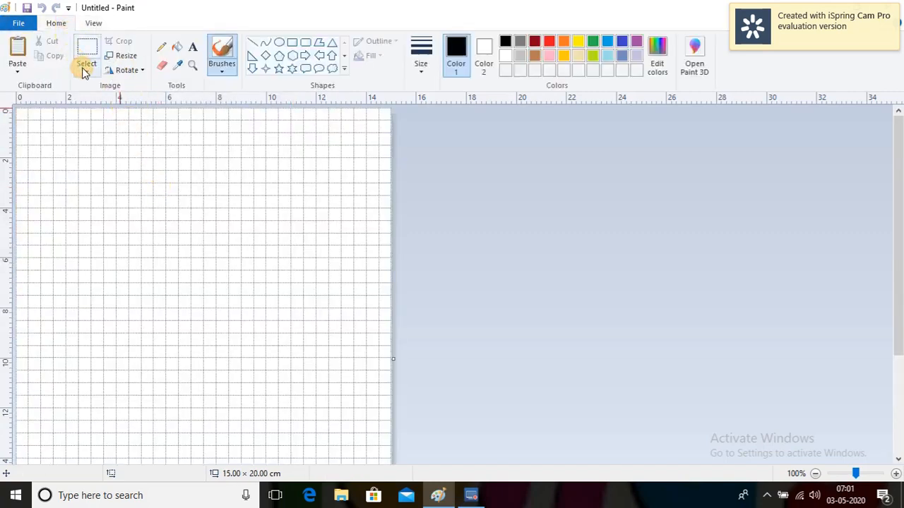
pyautogui.click(278, 44)
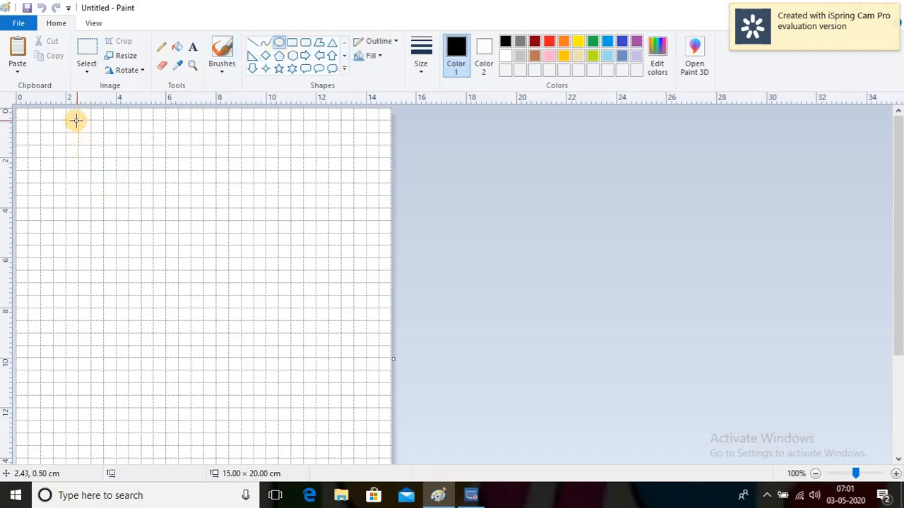
pyautogui.moveTo(77, 119); pyautogui.dragTo(236, 286)
# Draw a black rectangle below the circle, adjust it to about 8.9 × 4.9 cm and deselect it
pyautogui.click(291, 44)
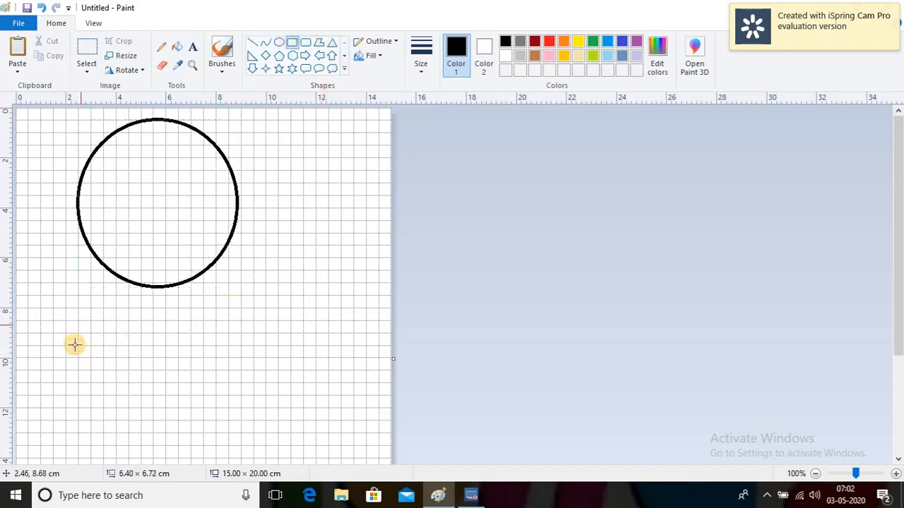
pyautogui.moveTo(75, 328)
pyautogui.mouseDown()
pyautogui.moveTo(125, 374)
pyautogui.moveTo(317, 435)
pyautogui.moveTo(298, 438)
pyautogui.moveTo(302, 448)
pyautogui.mouseUp()
pyautogui.moveTo(268, 419)
pyautogui.mouseDown()
pyautogui.moveTo(280, 409)
pyautogui.moveTo(273, 412)
pyautogui.mouseUp()
pyautogui.moveTo(307, 385); pyautogui.dragTo(302, 384)
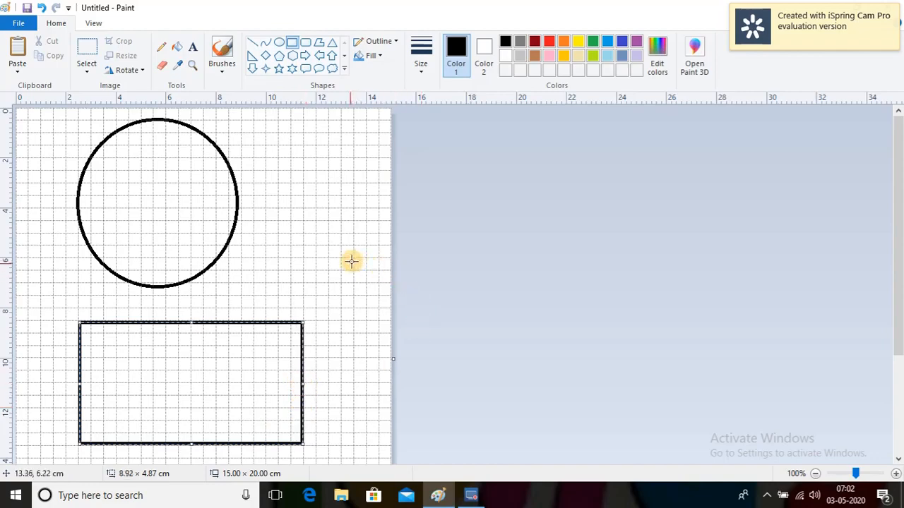
pyautogui.click(304, 281)
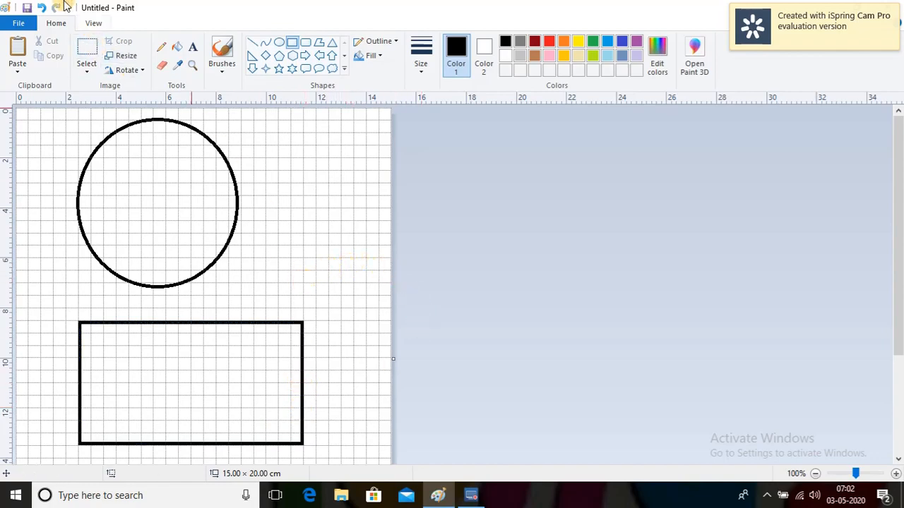
# Check the drawing in print preview, trying its zoom, and return to the editor
pyautogui.click(12, 21)
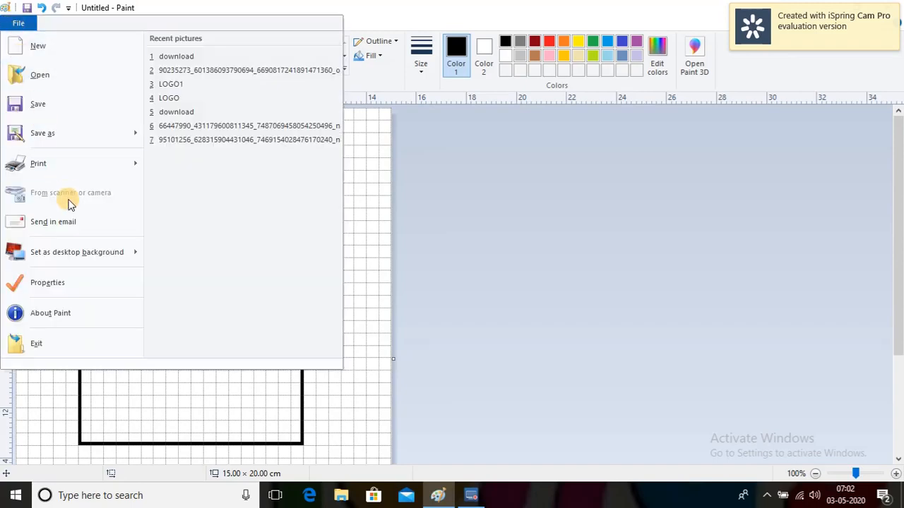
pyautogui.moveTo(76, 164)
pyautogui.click(226, 129)
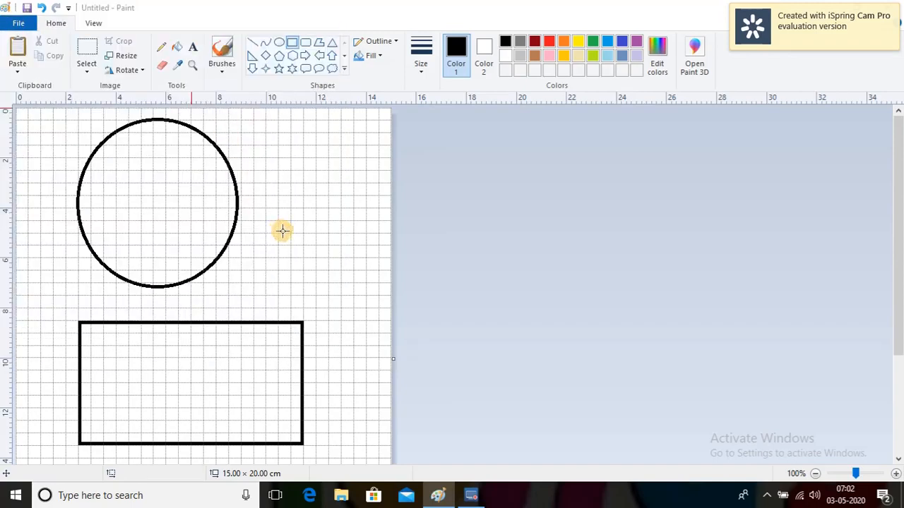
pyautogui.click(473, 194)
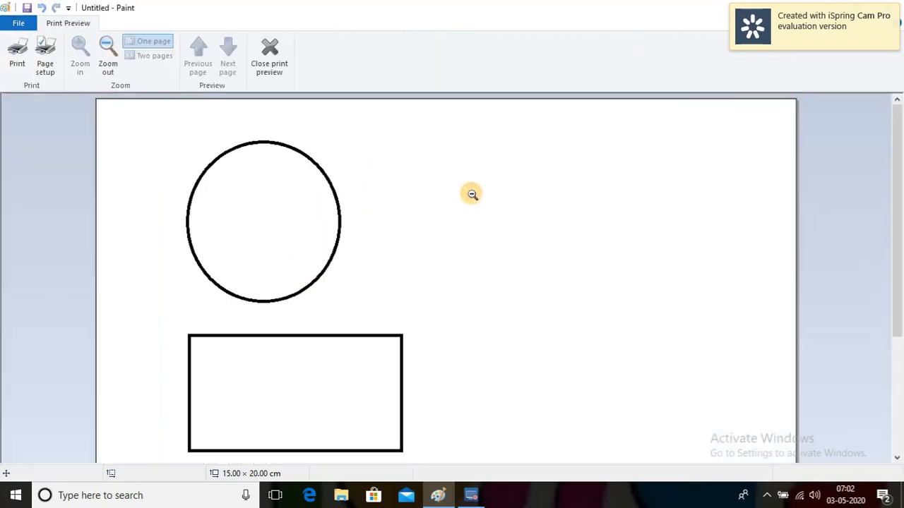
pyautogui.click(472, 194)
pyautogui.click(76, 50)
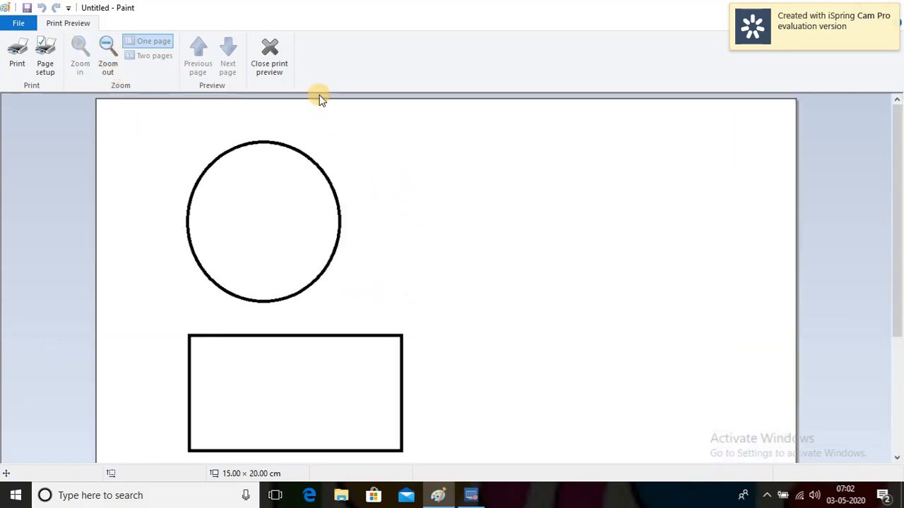
pyautogui.click(269, 63)
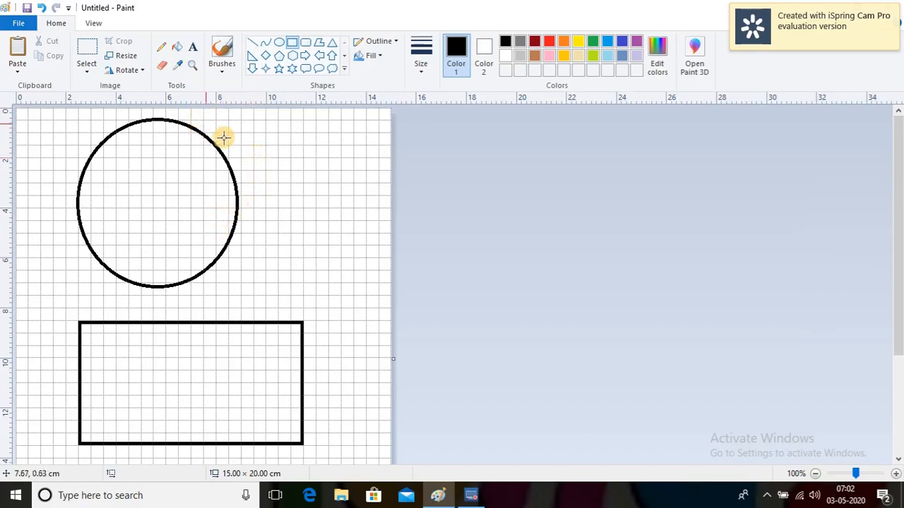
# Turn off the gridlines and view the circle and rectangle in full screen before returning to the editor
pyautogui.click(92, 23)
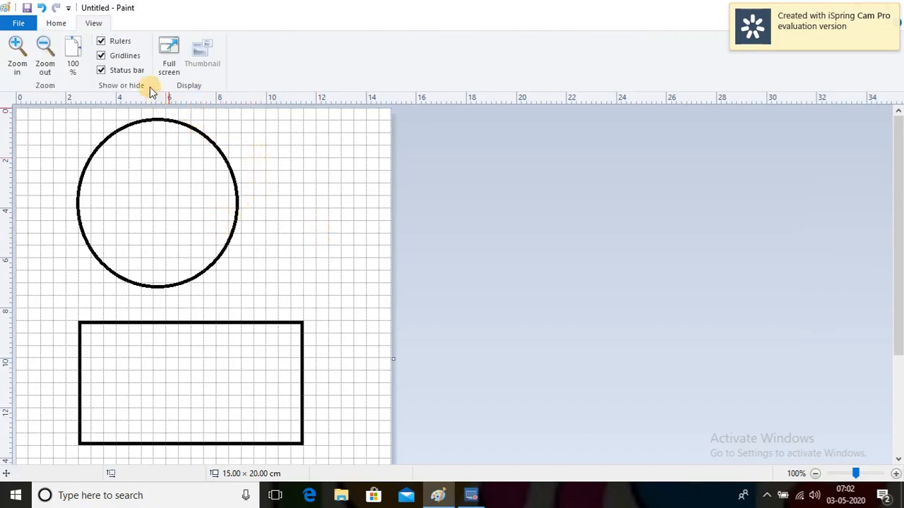
pyautogui.click(116, 59)
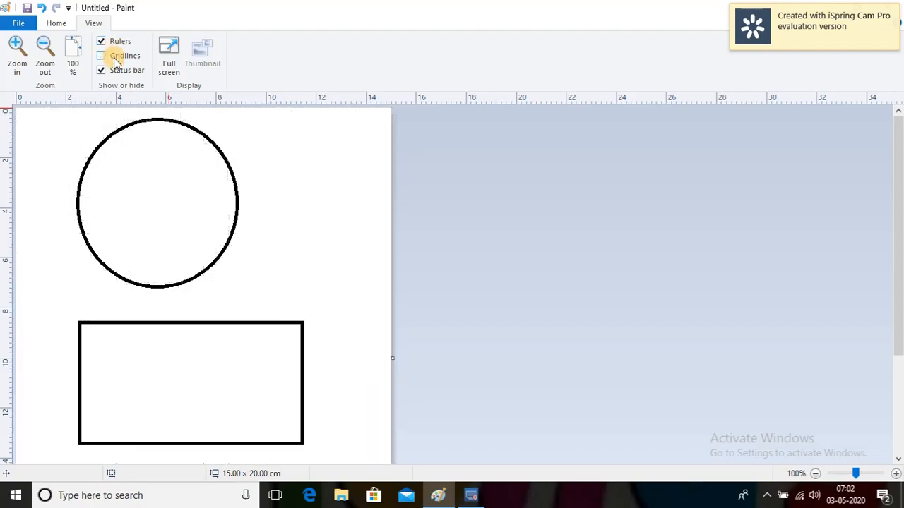
pyautogui.click(169, 56)
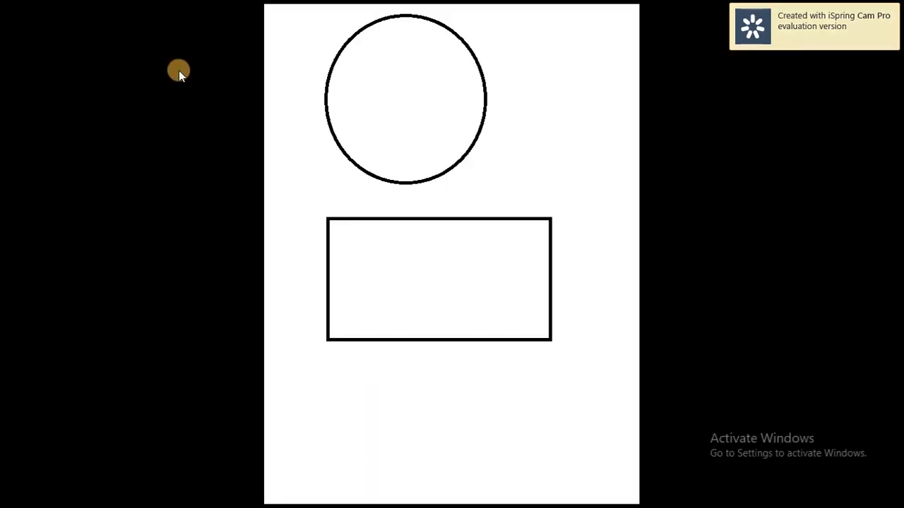
pyautogui.click(213, 101)
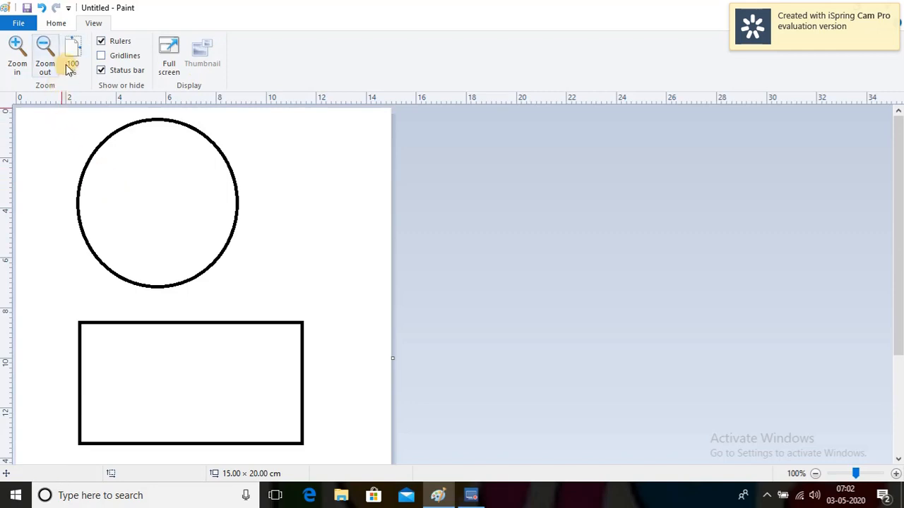
# Magnify the picture to 800%
pyautogui.click(14, 44)
pyautogui.click(14, 44)
pyautogui.click(12, 43)
pyautogui.click(12, 42)
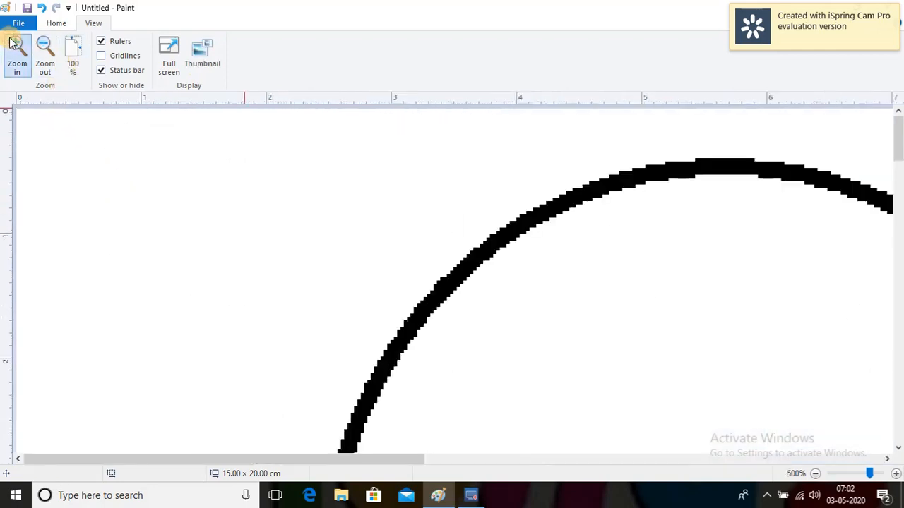
pyautogui.click(12, 43)
pyautogui.click(12, 43)
pyautogui.click(11, 43)
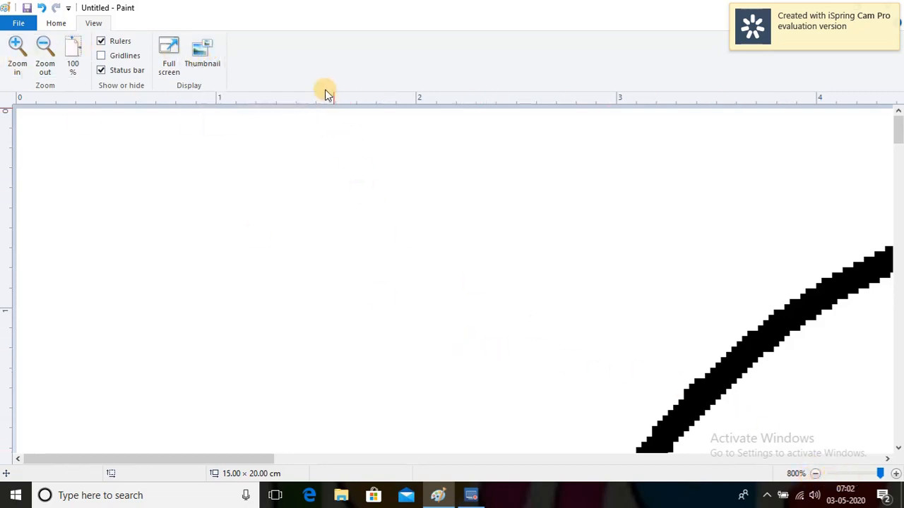
# Show the thumbnail window, enlarge and reposition it, and browse the magnified picture down to the rectangle
pyautogui.click(201, 50)
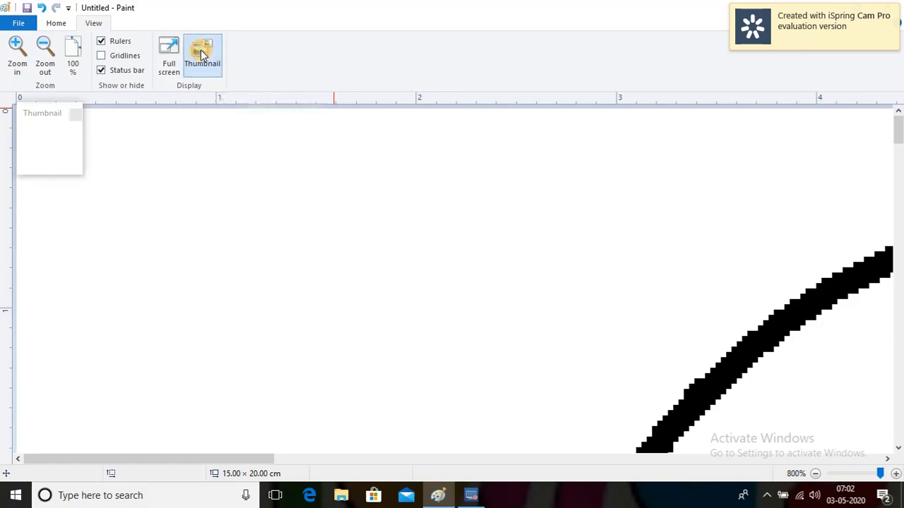
pyautogui.click(83, 174)
pyautogui.moveTo(83, 176); pyautogui.dragTo(235, 308)
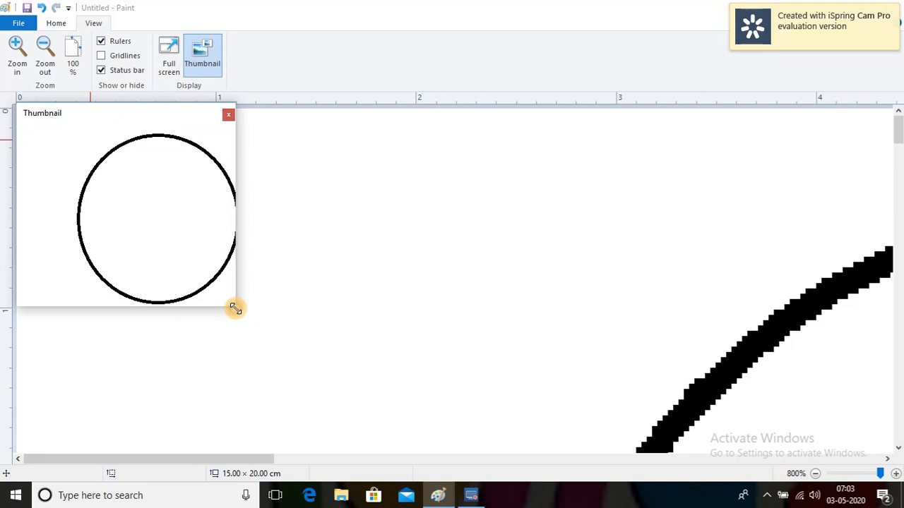
pyautogui.moveTo(153, 110); pyautogui.dragTo(173, 121)
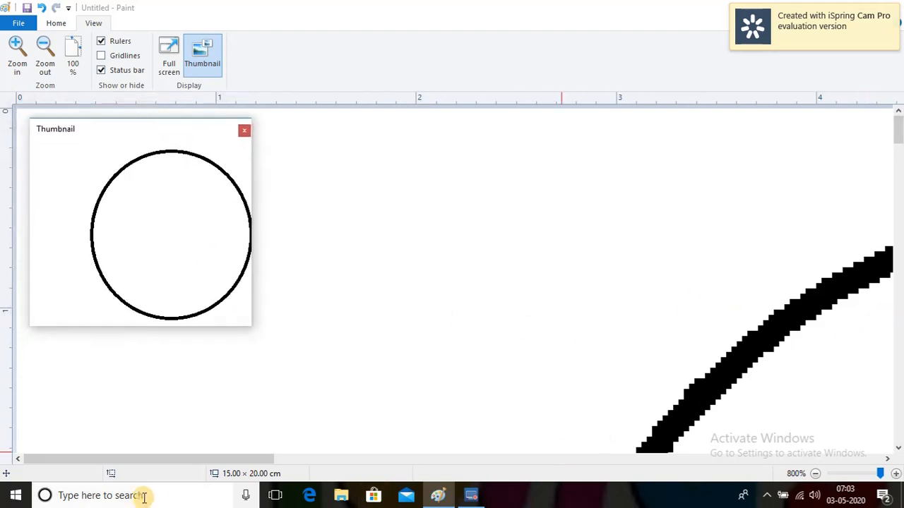
pyautogui.moveTo(108, 455); pyautogui.dragTo(323, 458)
pyautogui.scroll(-4, 817, 267)
pyautogui.moveTo(898, 157); pyautogui.dragTo(897, 251)
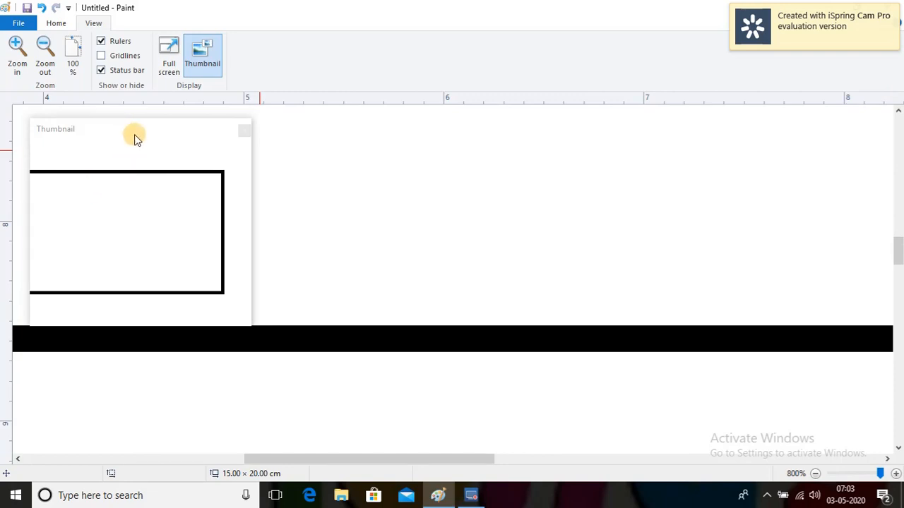
# Reduce the zoom to 600%, hide the thumbnail window and restore the view to 100%
pyautogui.click(815, 474)
pyautogui.click(814, 474)
pyautogui.click(195, 56)
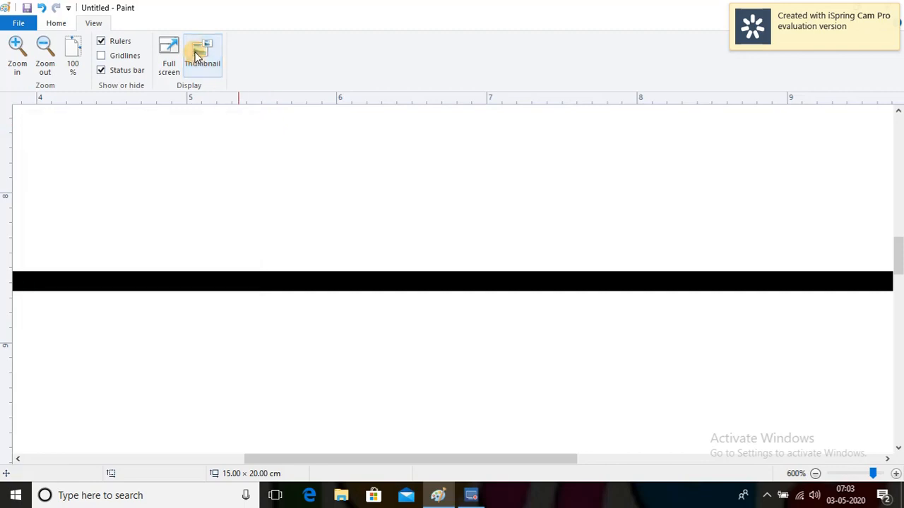
pyautogui.click(73, 59)
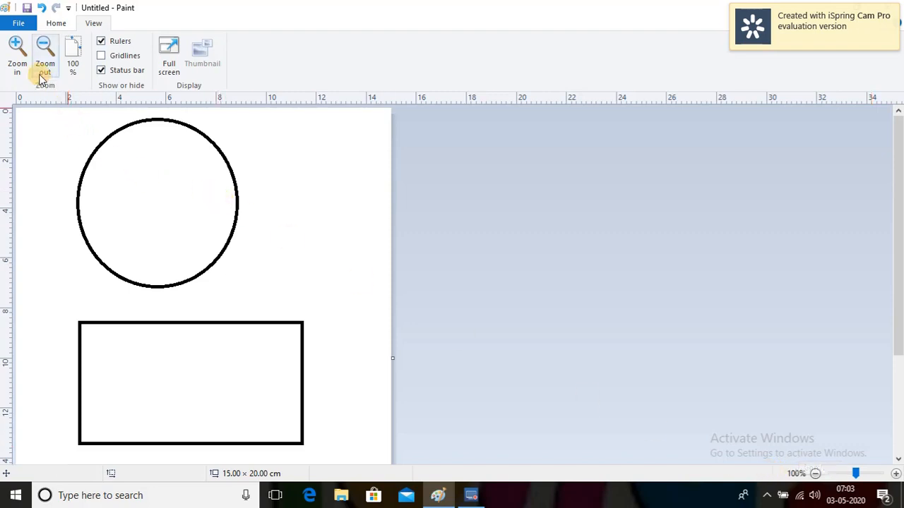
# Magnify the picture to 600%, show and hide the thumbnail window, and reset the zoom to 100%
pyautogui.click(17, 61)
pyautogui.click(18, 61)
pyautogui.click(18, 62)
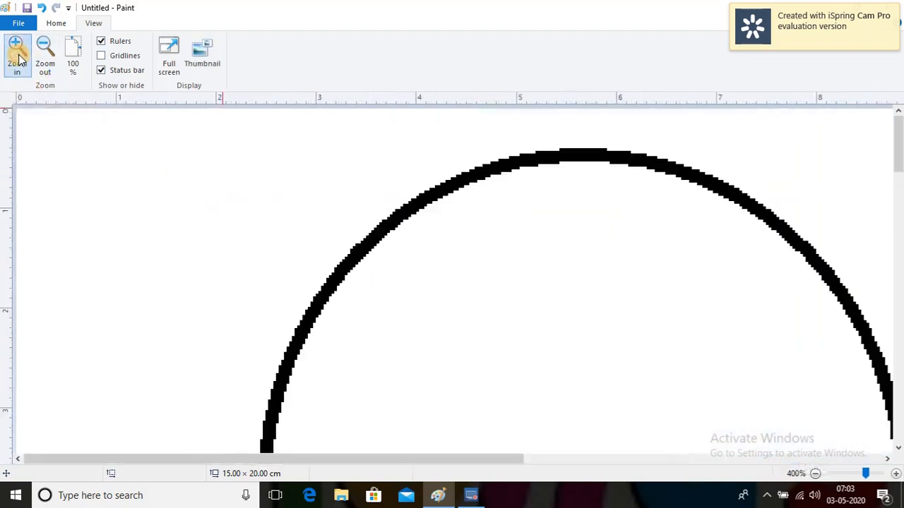
pyautogui.click(18, 61)
pyautogui.click(17, 61)
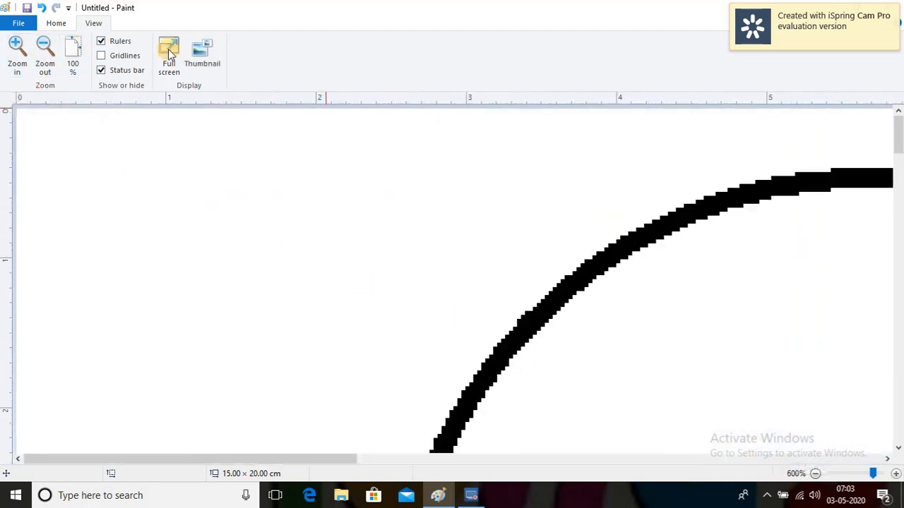
pyautogui.click(210, 49)
pyautogui.click(209, 49)
pyautogui.click(75, 46)
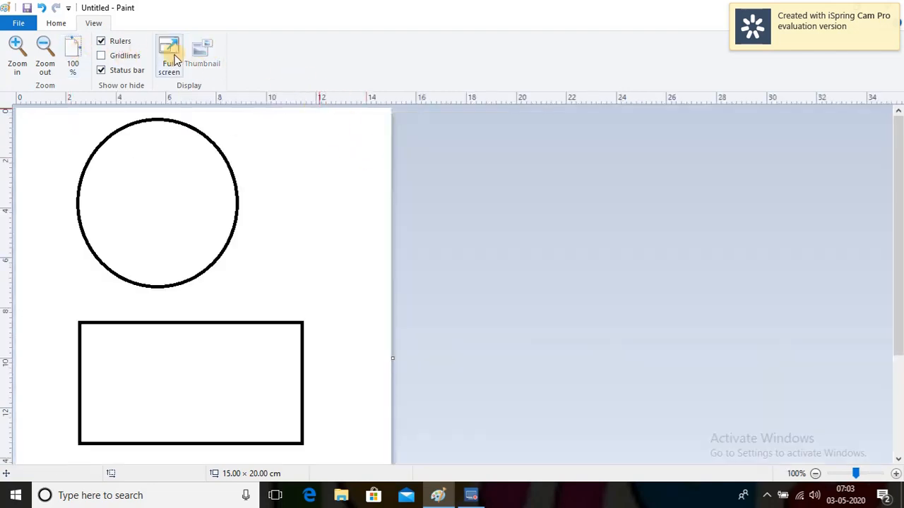
# Shrink the view to 12.5% and restore it to 100%
pyautogui.click(48, 59)
pyautogui.click(48, 59)
pyautogui.click(48, 56)
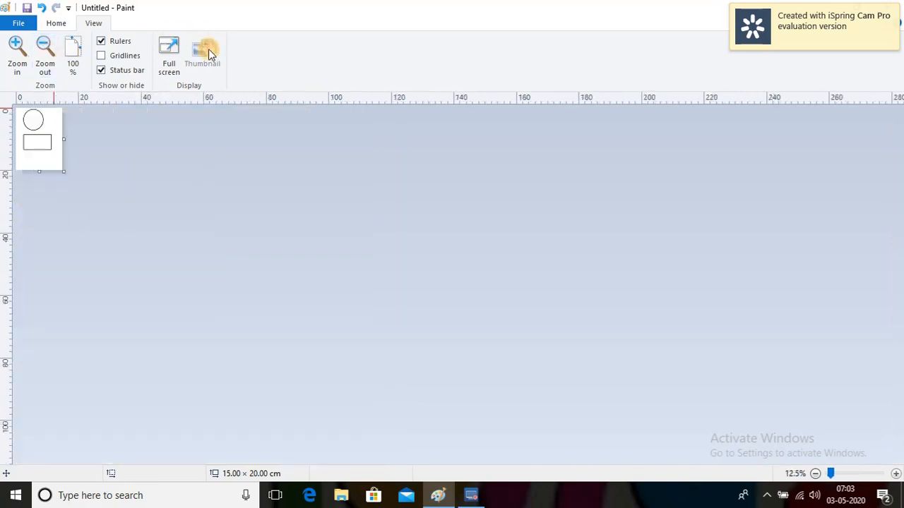
pyautogui.click(73, 58)
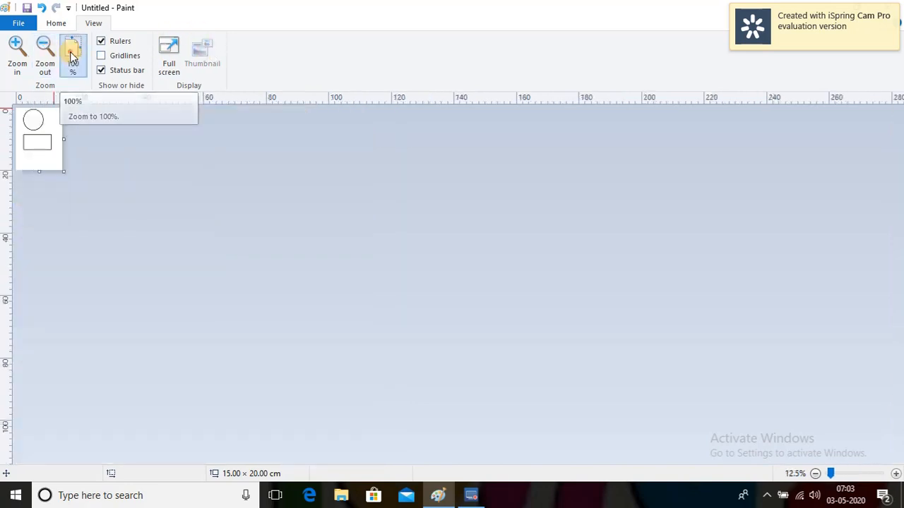
# Magnify the picture beyond 300%, reset the zoom to 100% and return to the drawing tools
pyautogui.click(10, 53)
pyautogui.click(11, 53)
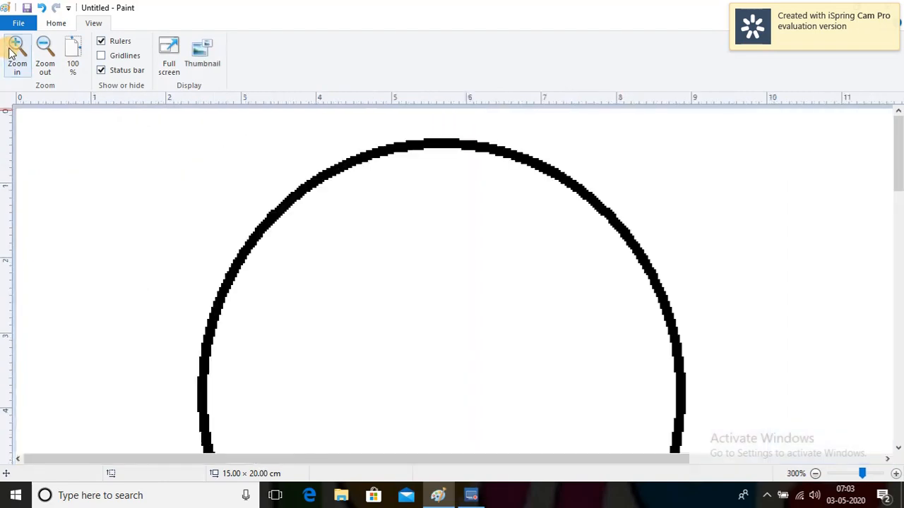
pyautogui.click(11, 53)
pyautogui.click(11, 53)
pyautogui.click(11, 53)
pyautogui.click(70, 53)
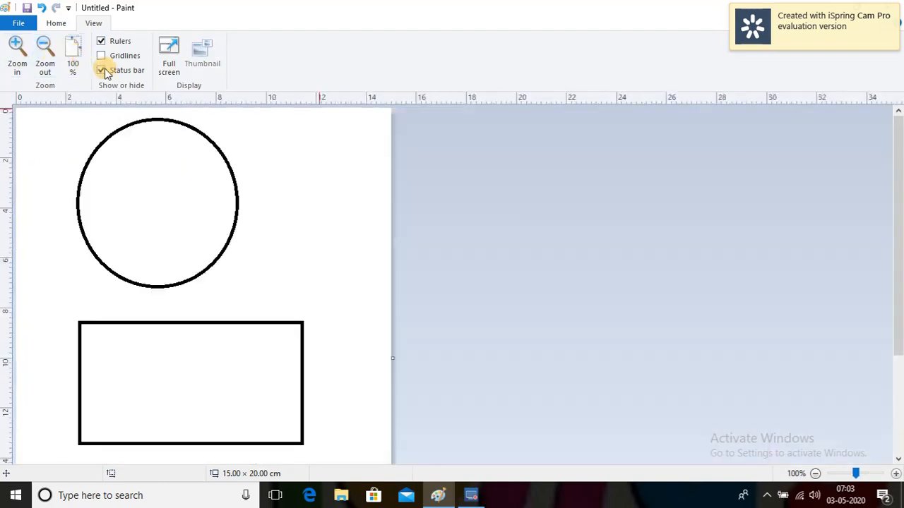
pyautogui.click(58, 24)
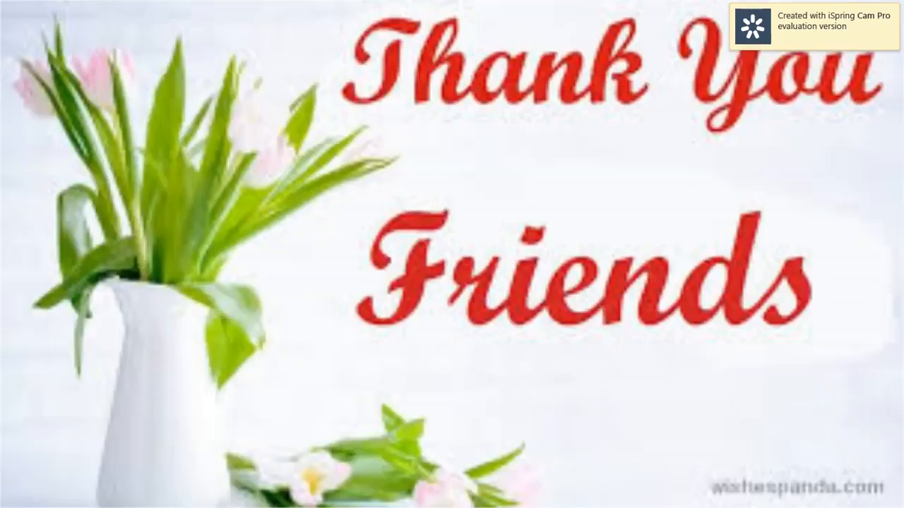